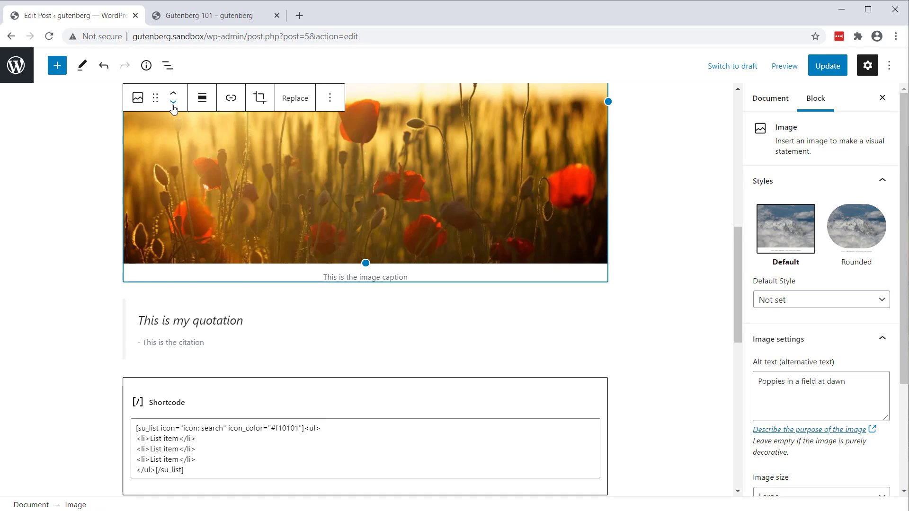
Move the poppy field image block down two places in the post.
left_click(173, 105)
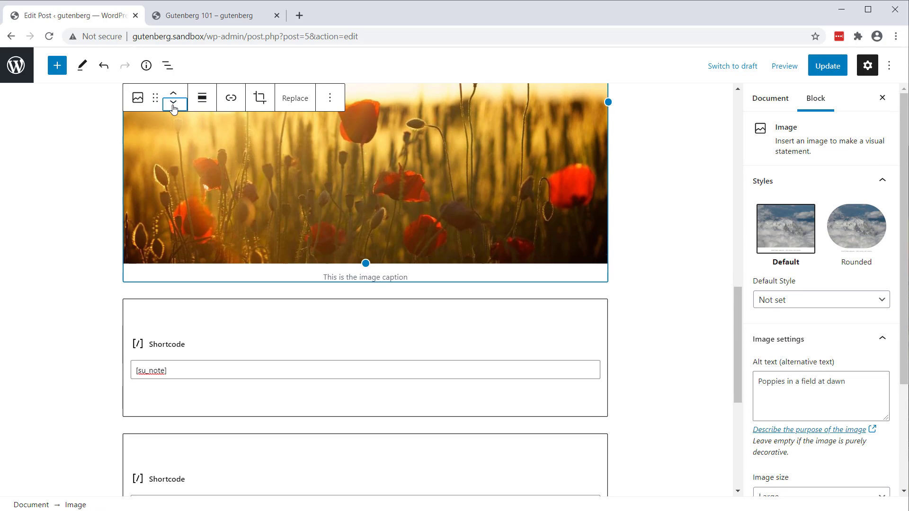
left_click(173, 105)
scroll(114, 215, "up", 10)
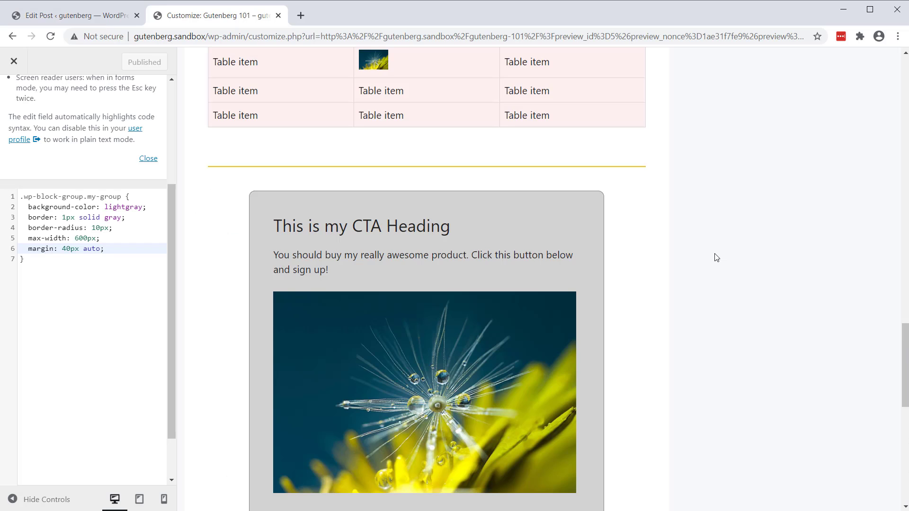
Examine the styled call-to-action group in the live preview, from its heading down to its button.
scroll(717, 258, "down", 3)
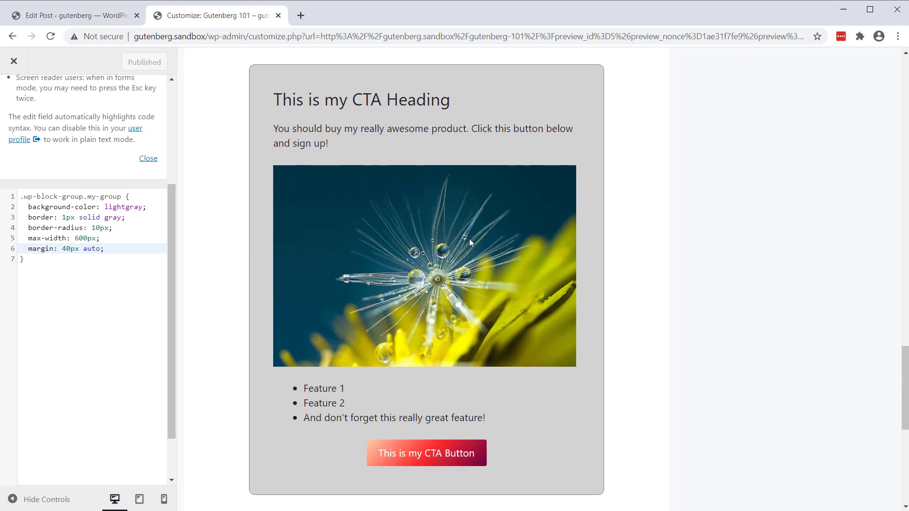
scroll(470, 238, "down", 2)
Open the full block library for the empty post and examine its categories, from Text and Media to the embeds.
left_click(150, 195)
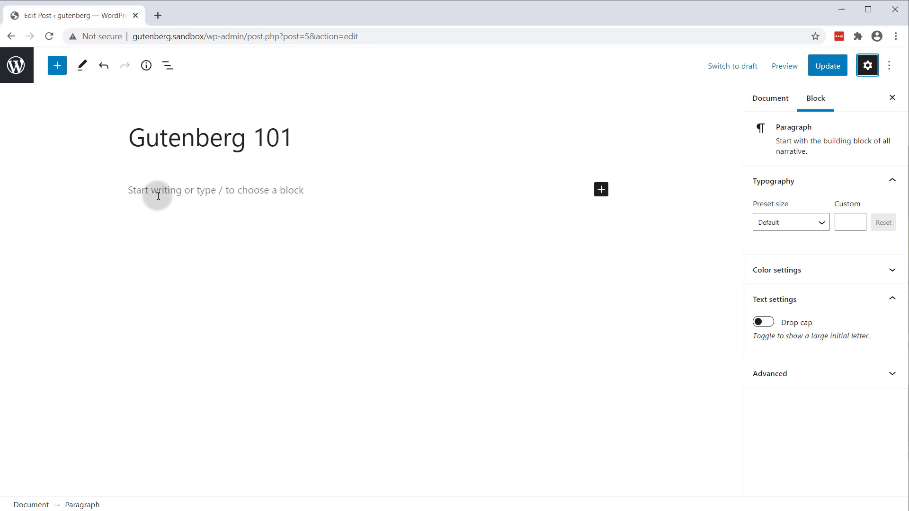
left_click(57, 68)
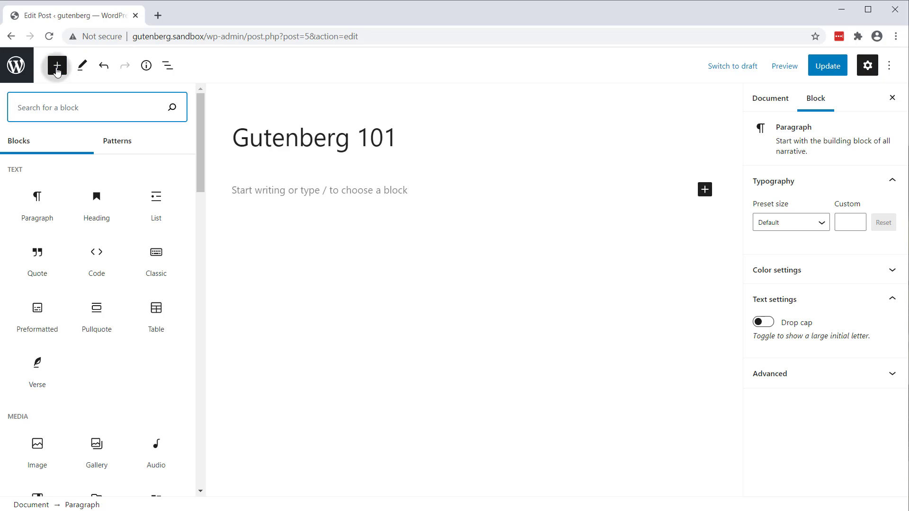
scroll(100, 265, "down", 10)
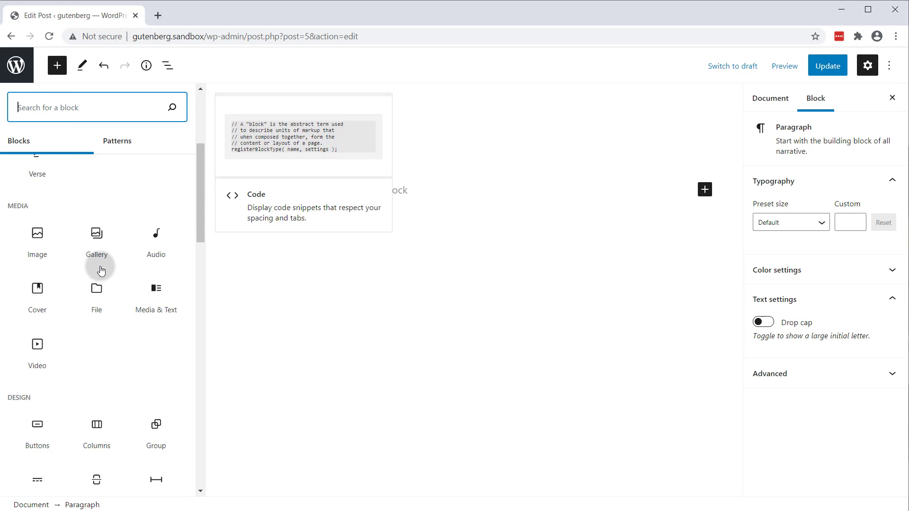
scroll(100, 267, "down", 5)
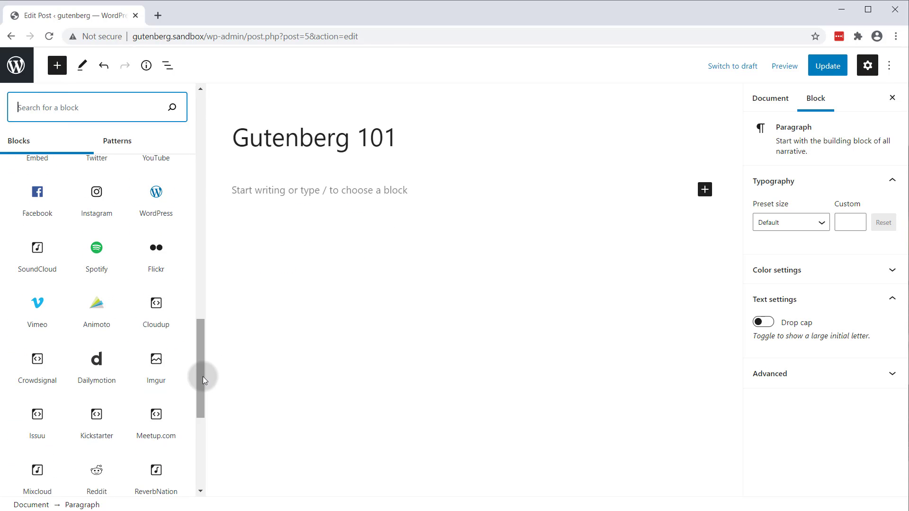
left_click_drag(203, 378, 174, 142)
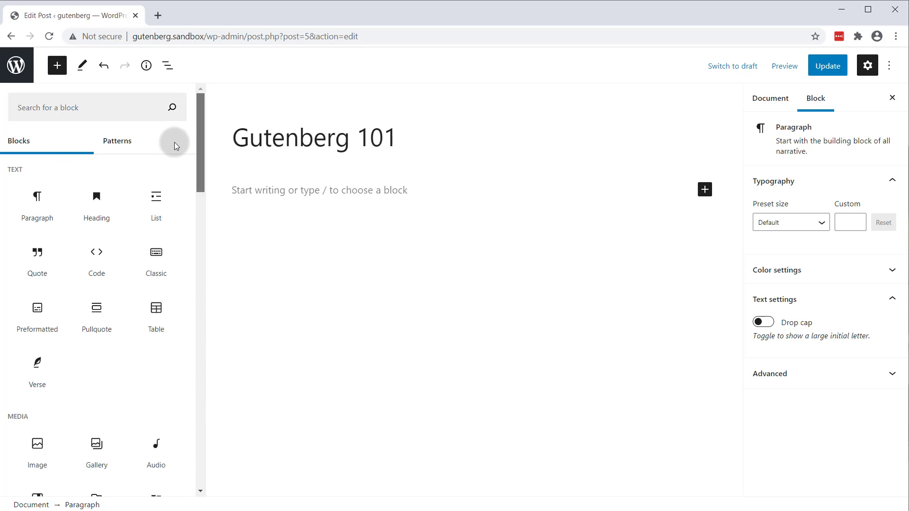
scroll(99, 251, "down", 3)
scroll(95, 299, "down", 2)
scroll(95, 299, "up", 5)
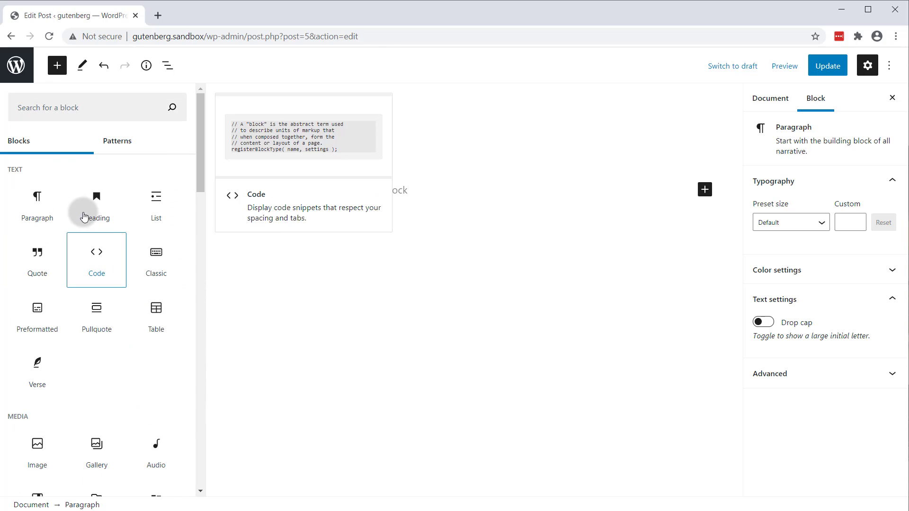
left_click(409, 317)
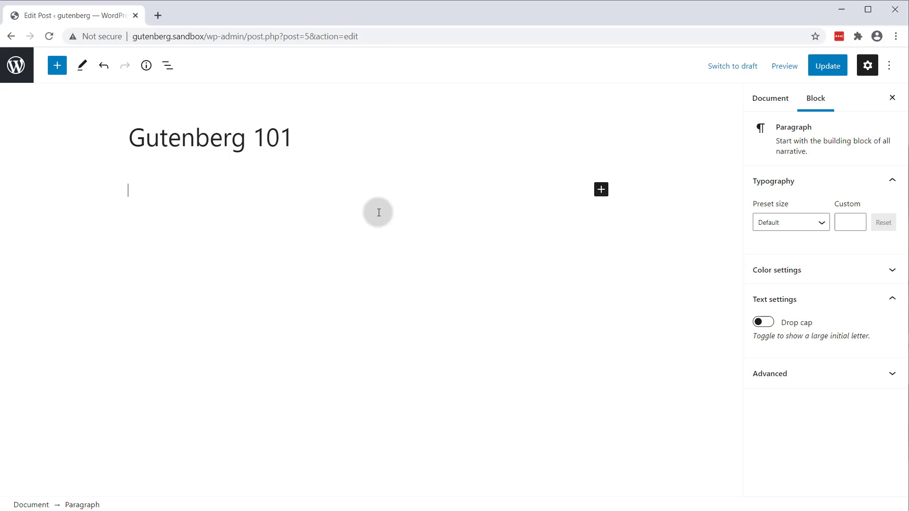
Search the empty paragraph's quick inserter for "pull", clear the search, and browse all blocks.
left_click(602, 190)
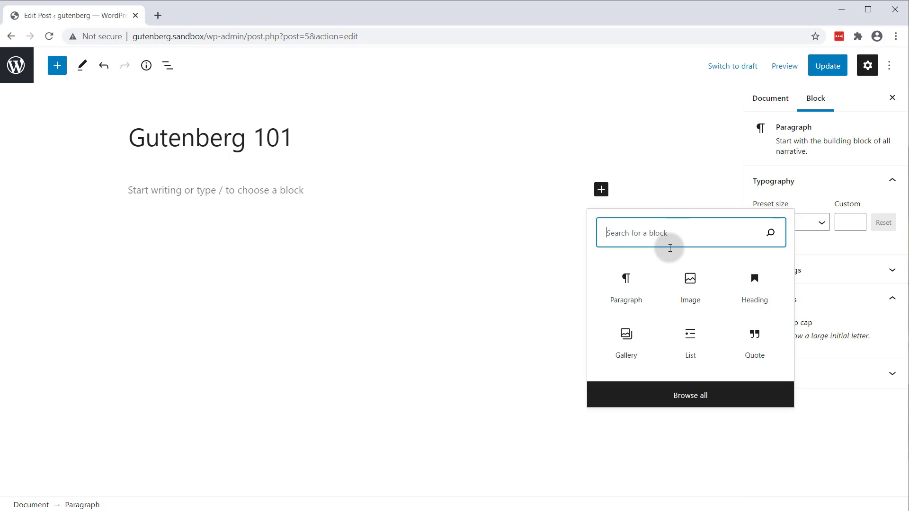
type("pull")
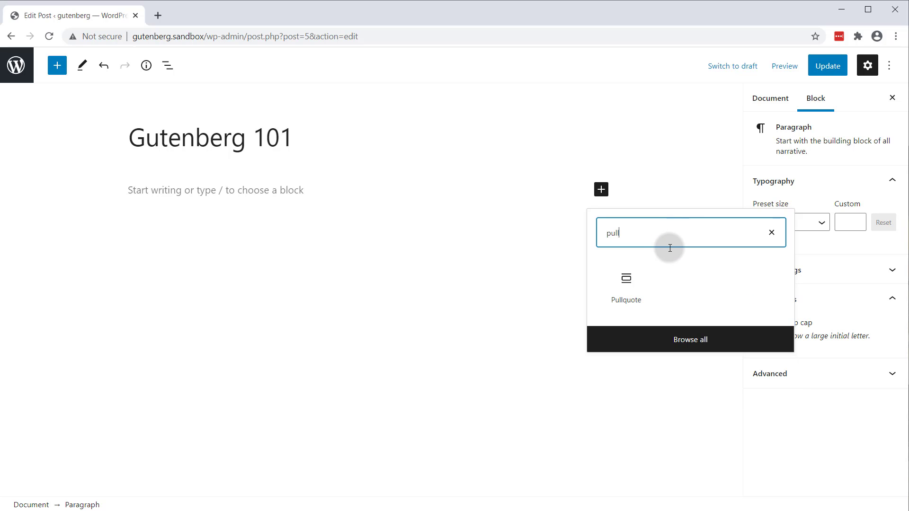
key("BackSpace")
key("BackSpace")
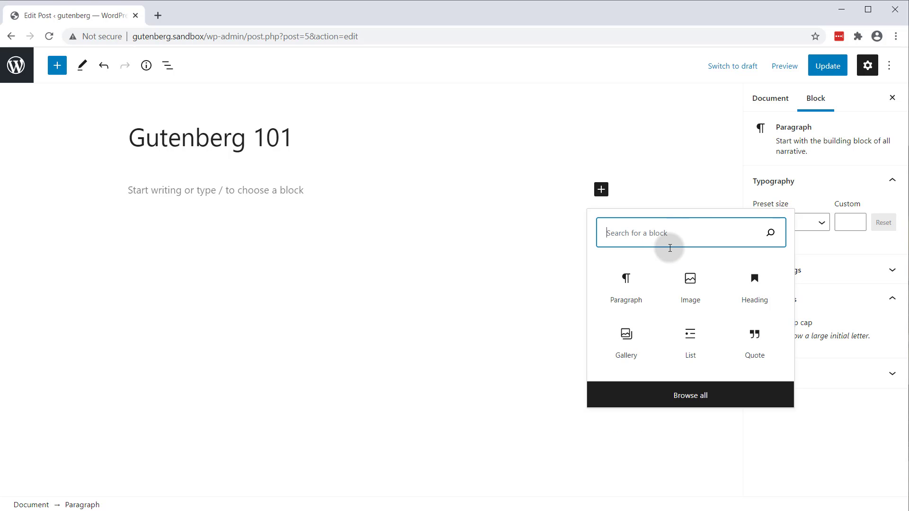
left_click(688, 399)
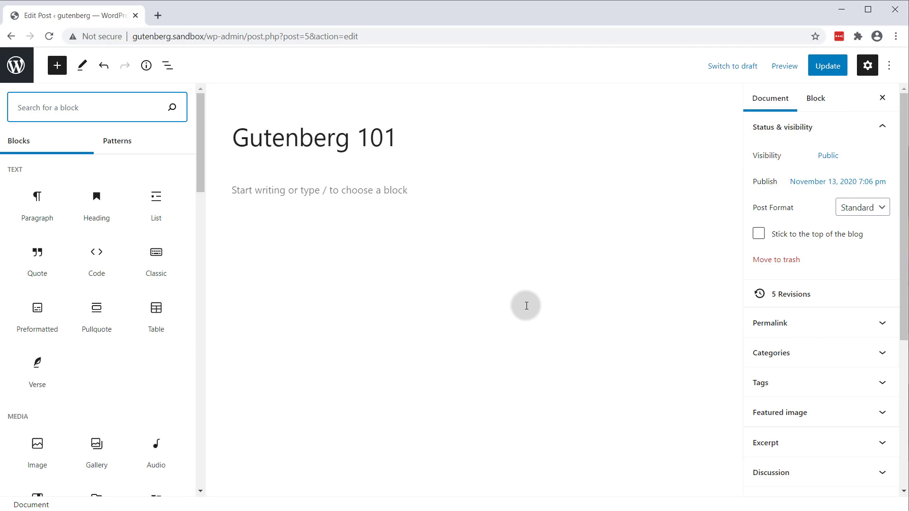
left_click(229, 209)
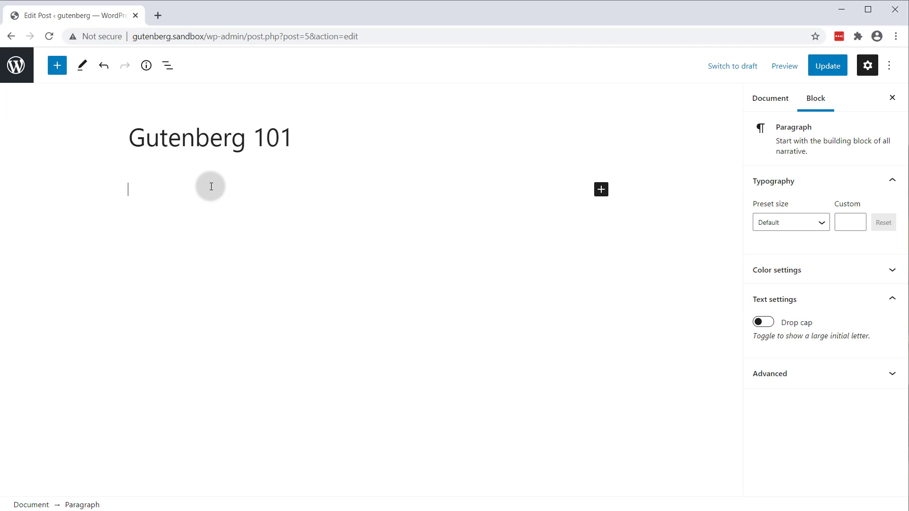
Insert a Pullquote block below the post title with the slash command "/pul" and remove it again.
type("/")
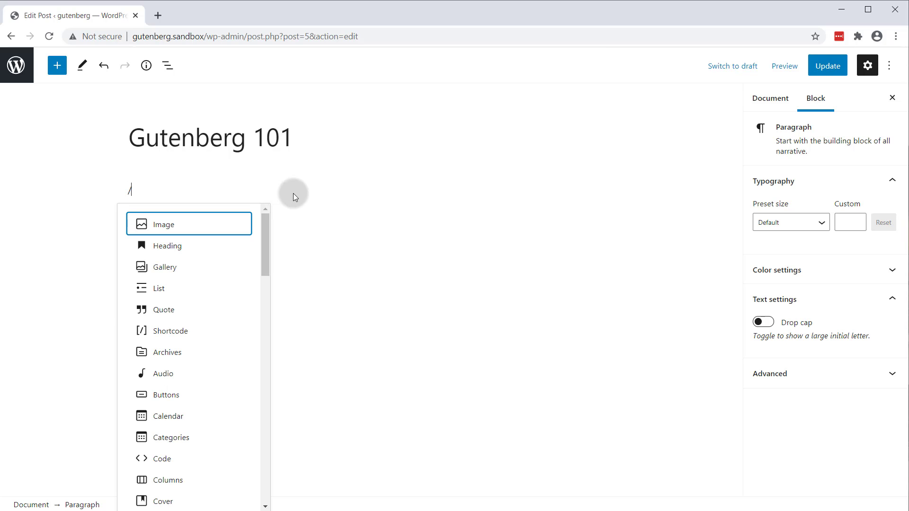
scroll(177, 290, "down", 2)
scroll(175, 272, "up", 2)
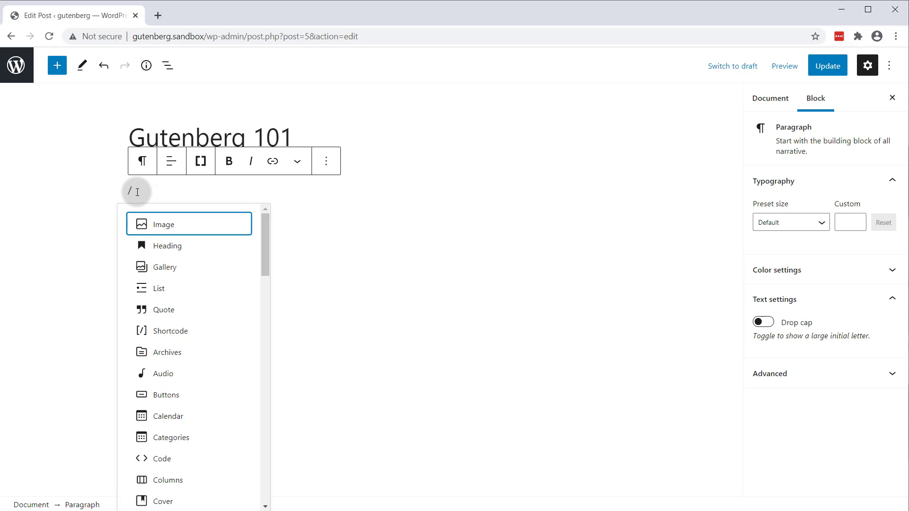
type("pul")
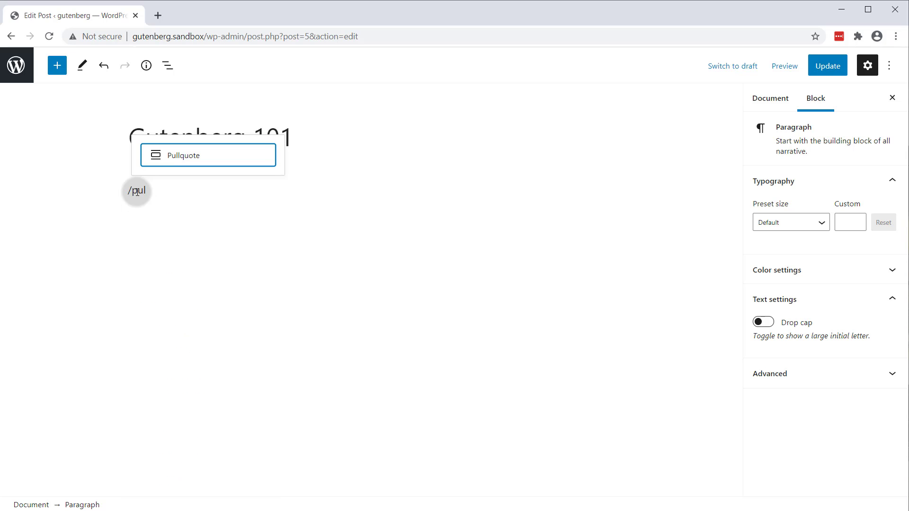
key("Return")
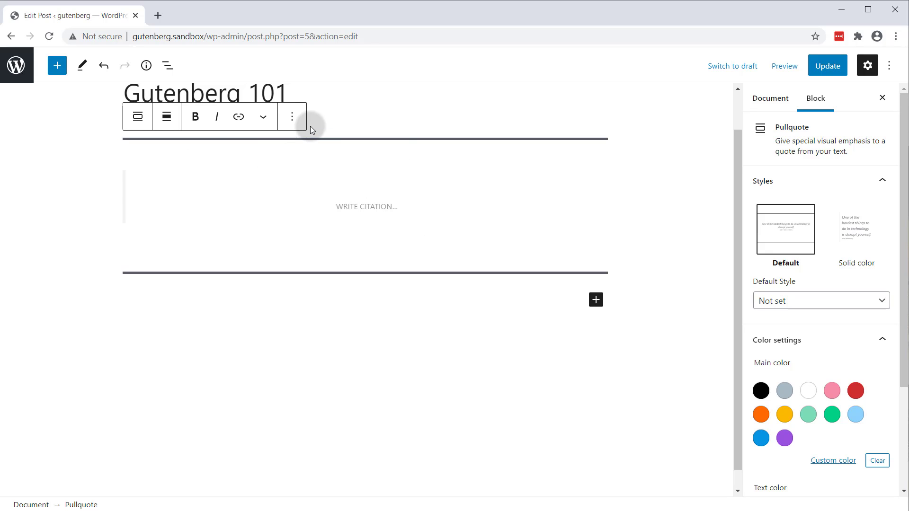
left_click(290, 118)
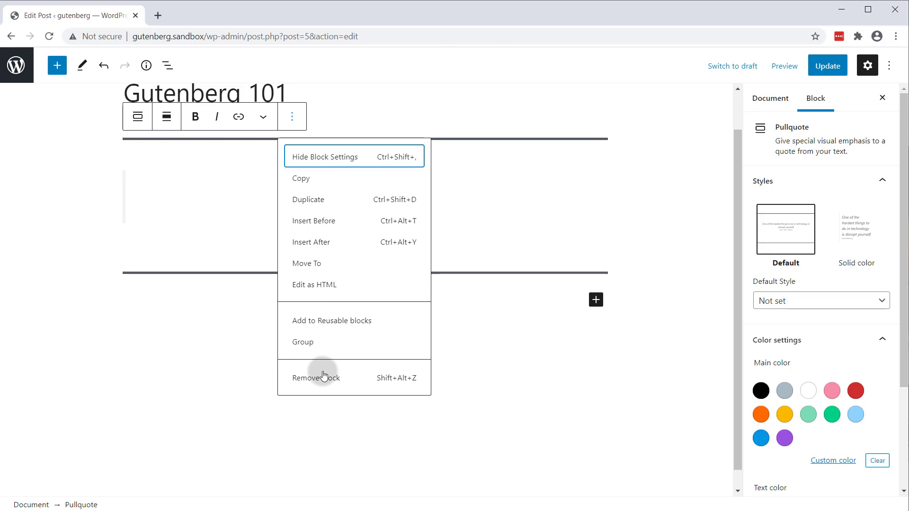
left_click(321, 377)
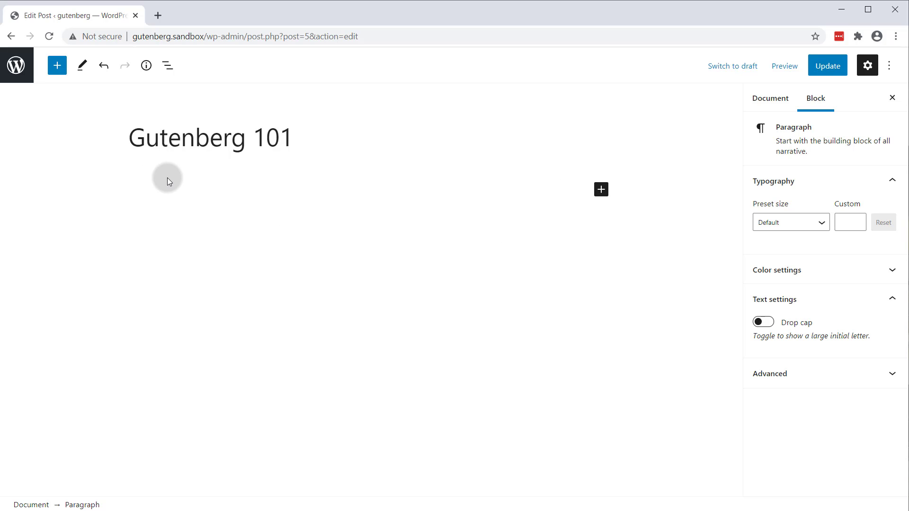
Write the paragraph "This is a paragraph block. It's just a bunch of text contained in a single block. Your theme will put space between <p> block elements.".
type("This is a paragraph block. It's just a bunch of text contained in a single block. Your theme will put space betw")
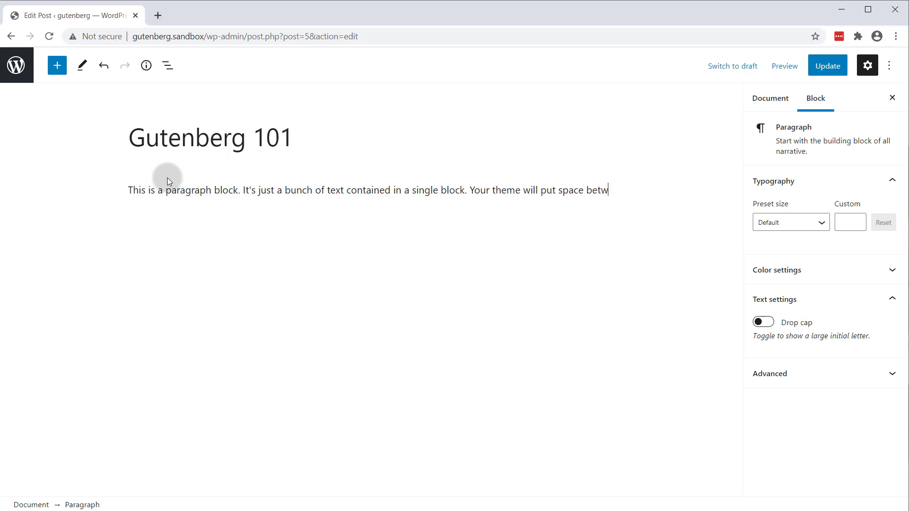
type("een <p> block elements.")
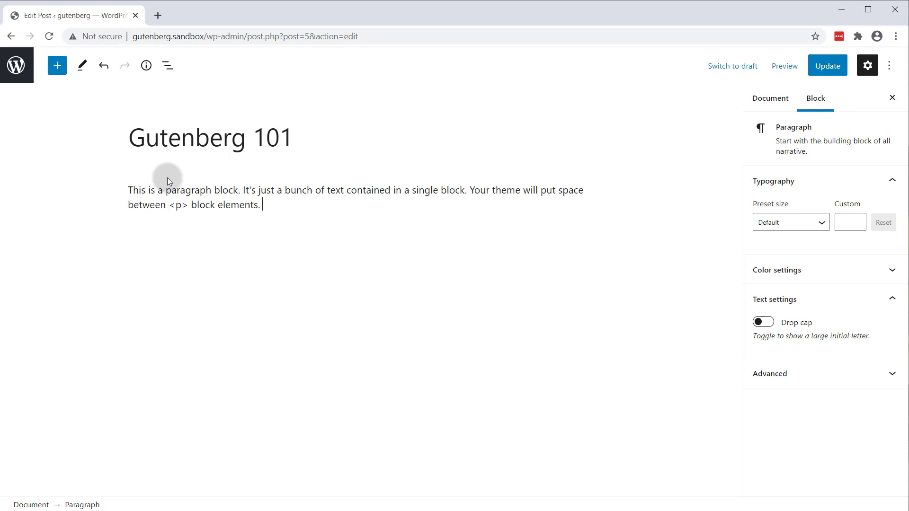
key("Return")
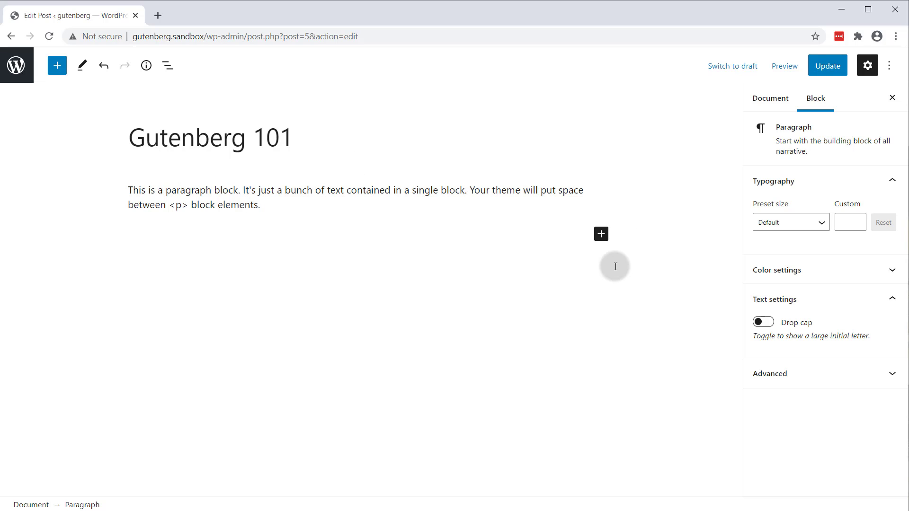
Select the written paragraph block and expand its Advanced and Color settings.
left_click(225, 192)
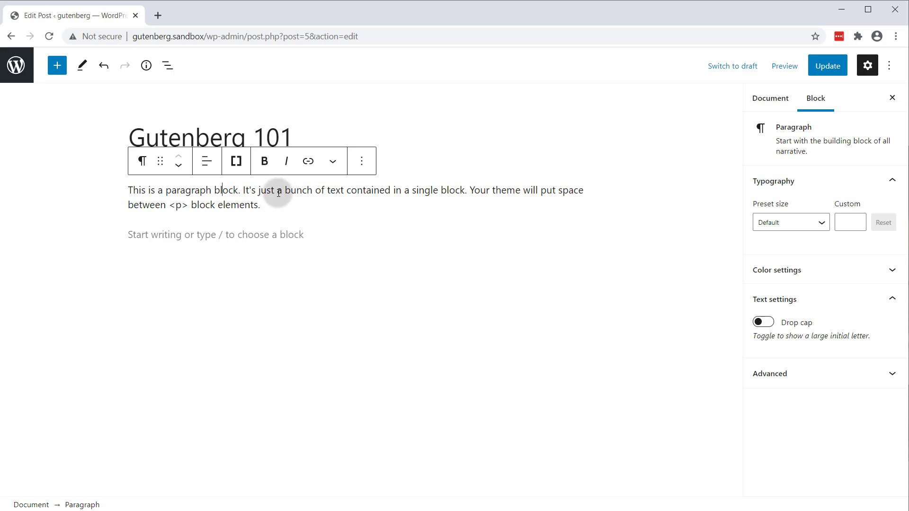
left_click(273, 236)
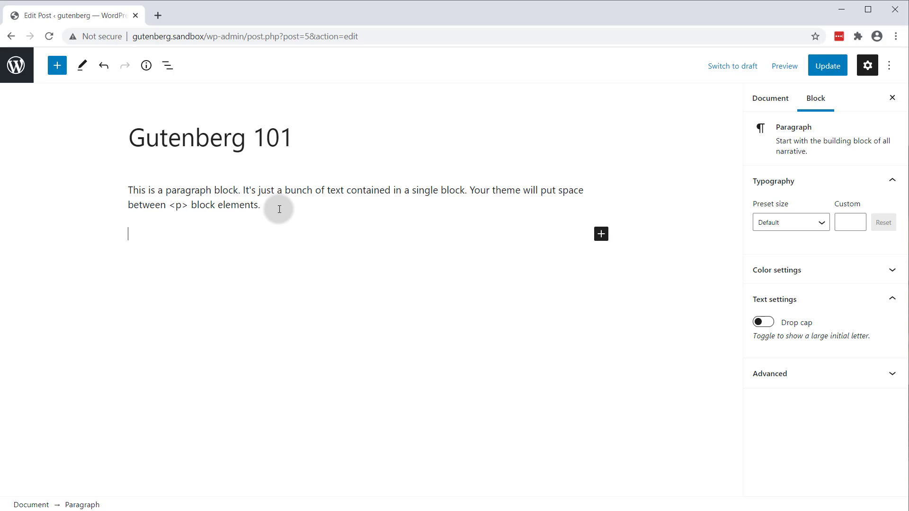
left_click(291, 191)
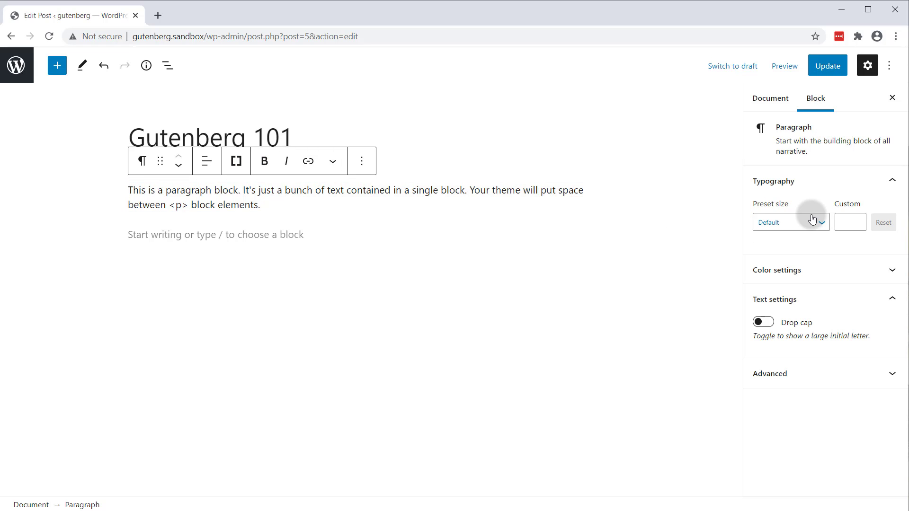
left_click(837, 374)
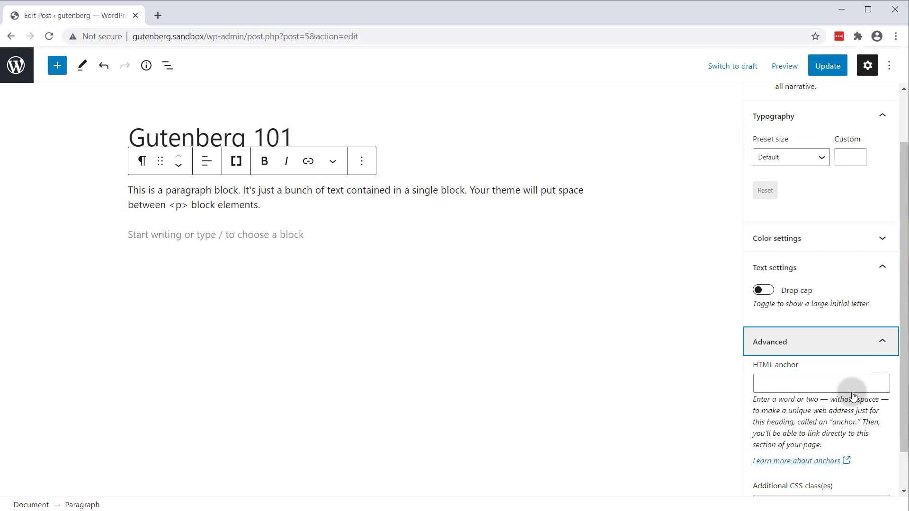
scroll(826, 251, "up", 3)
left_click(813, 312)
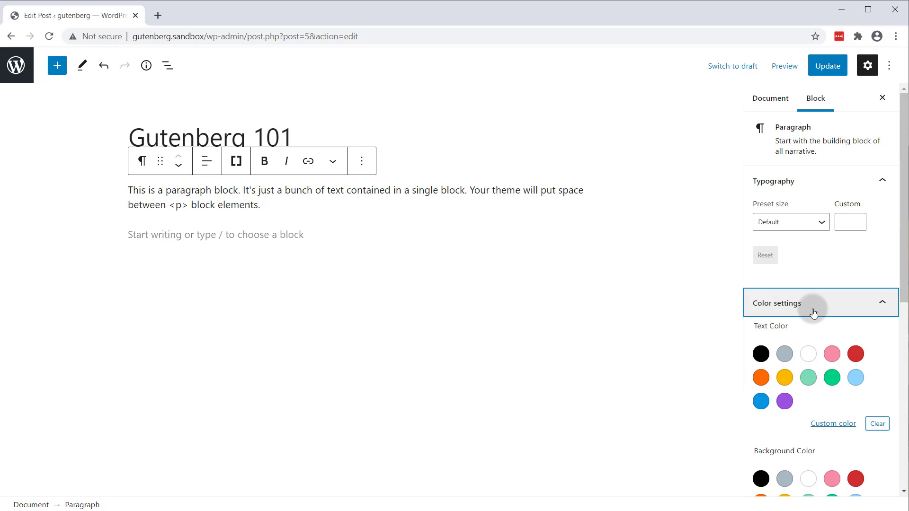
Try the Medium and Large preset text sizes on the paragraph and return it to Default.
left_click(793, 225)
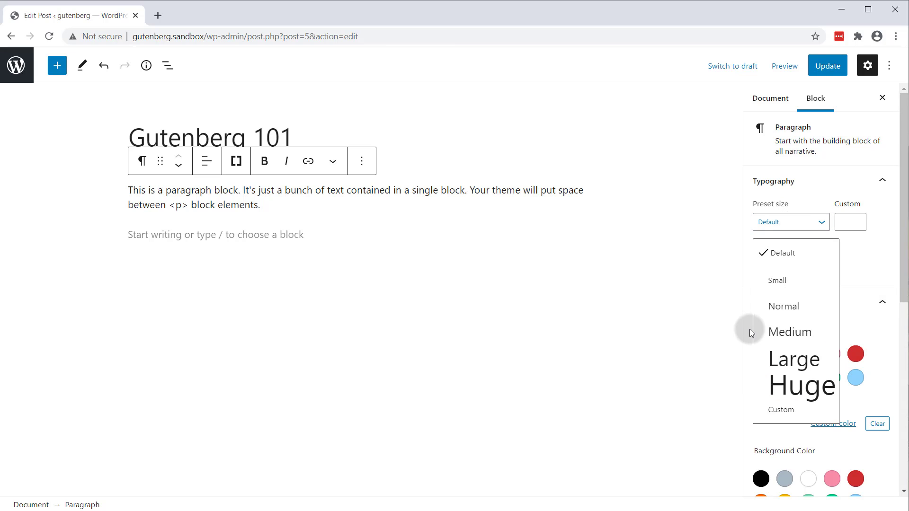
left_click(799, 334)
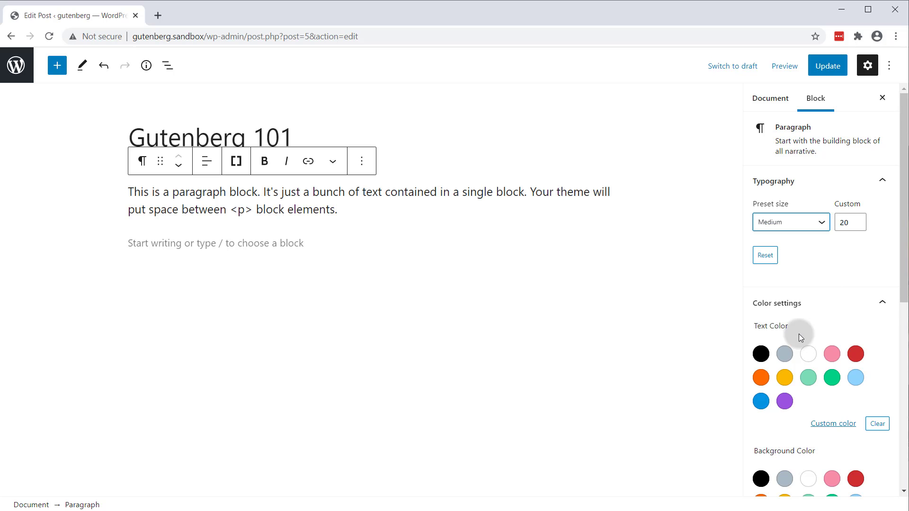
left_click(783, 222)
left_click(789, 358)
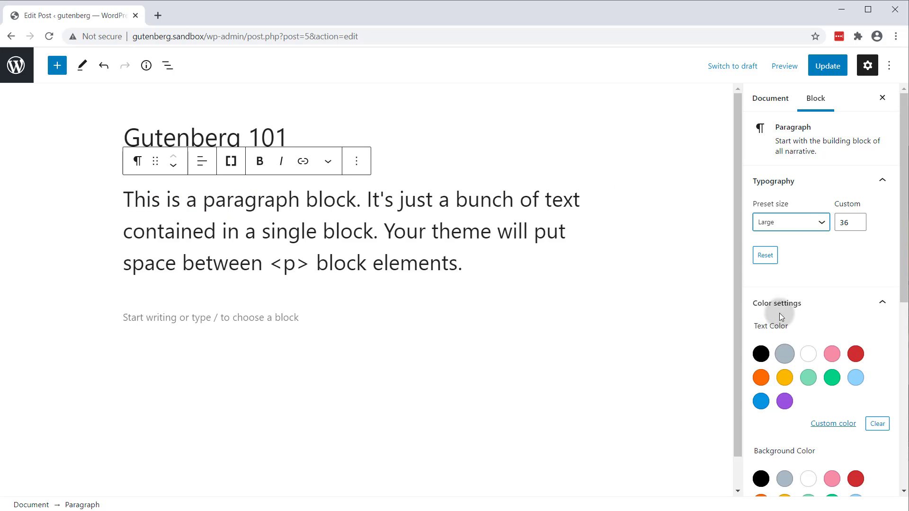
left_click(786, 222)
left_click(785, 253)
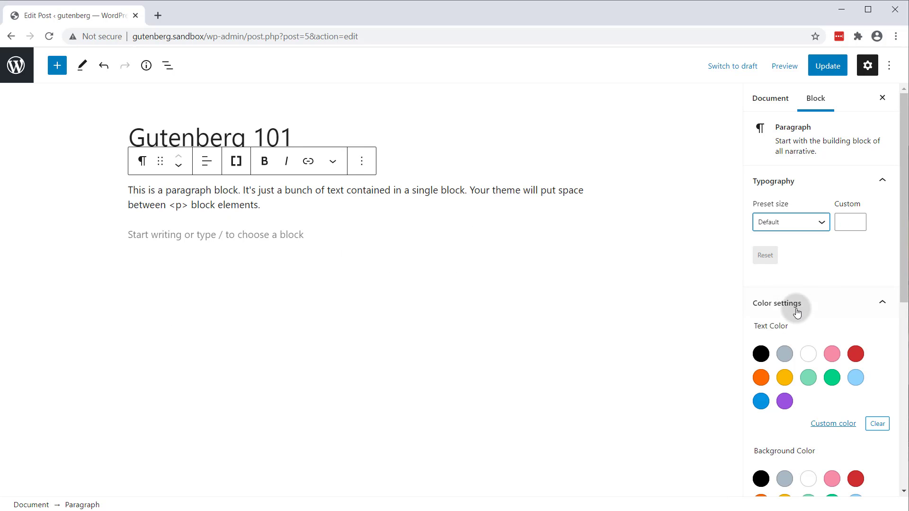
Try the grey and red text colors on the paragraph, view the custom color options, and clear the text color.
left_click(792, 359)
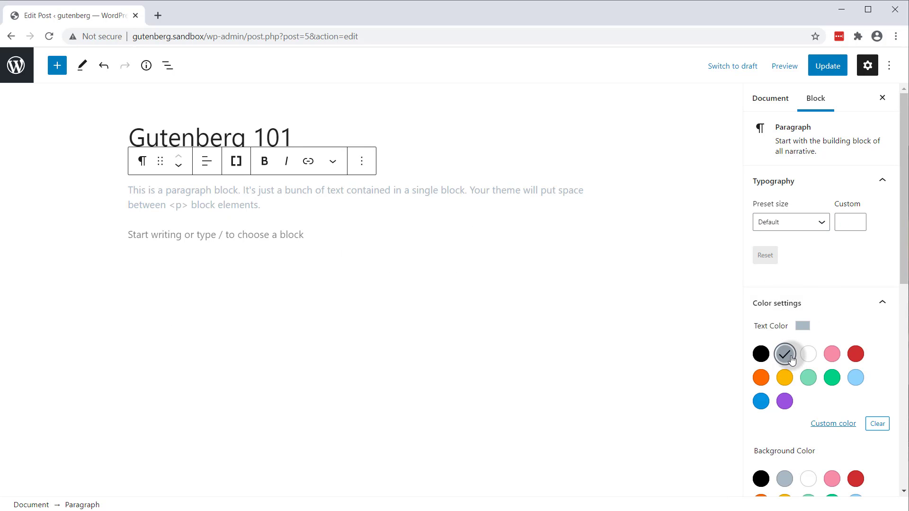
left_click(855, 356)
left_click(834, 424)
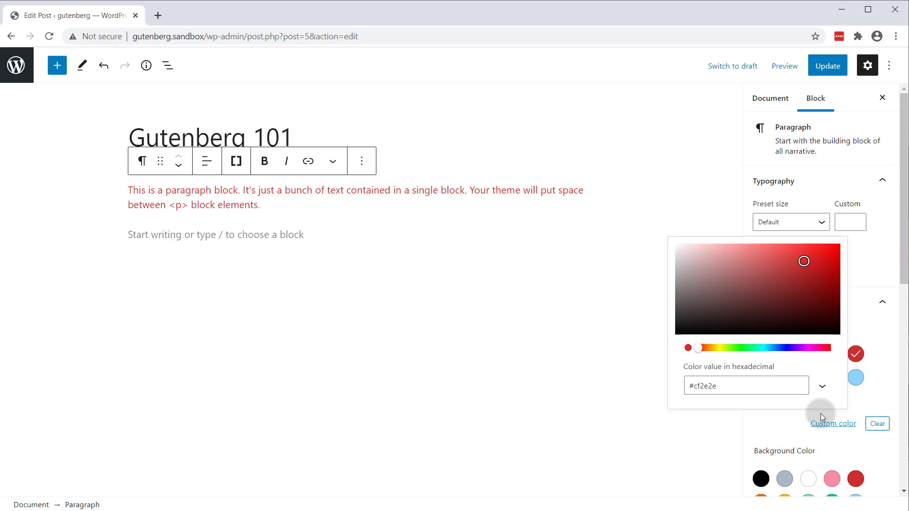
left_click(874, 423)
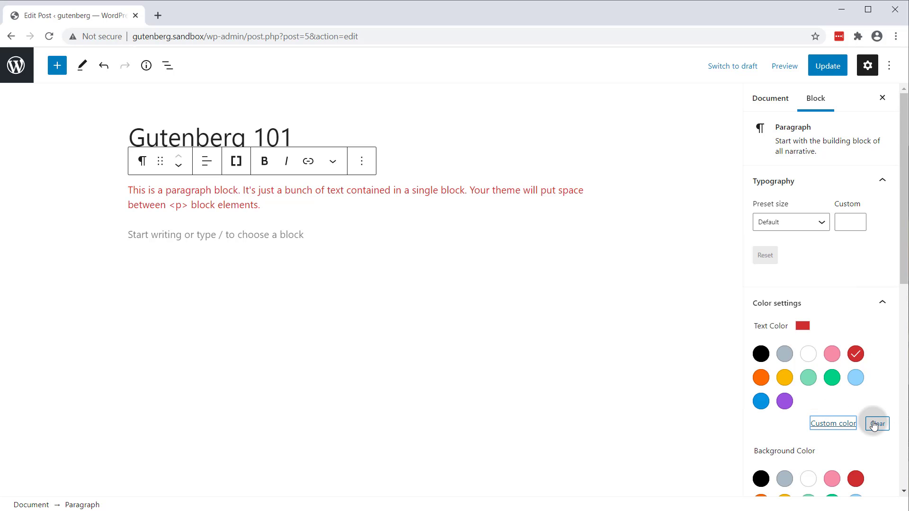
Give the paragraph block an amber-yellow background color and try its Drop cap option.
scroll(830, 410, "down", 3)
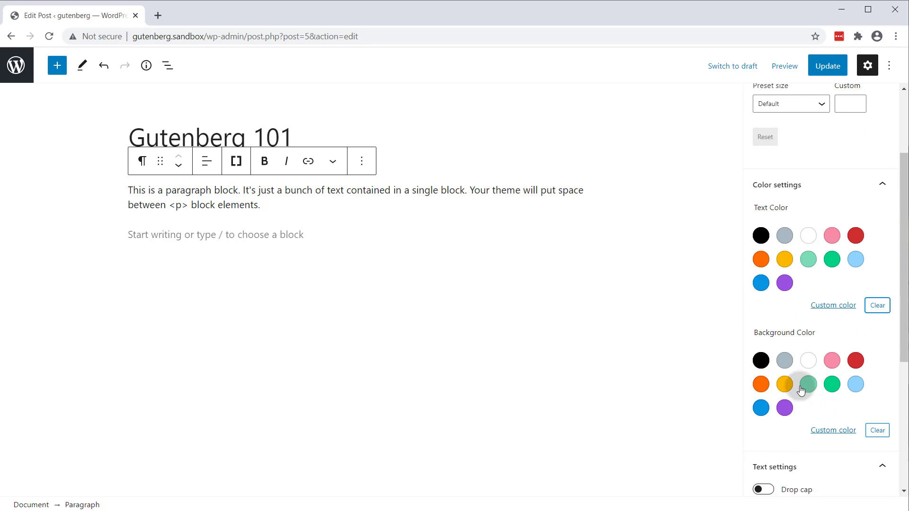
left_click(785, 385)
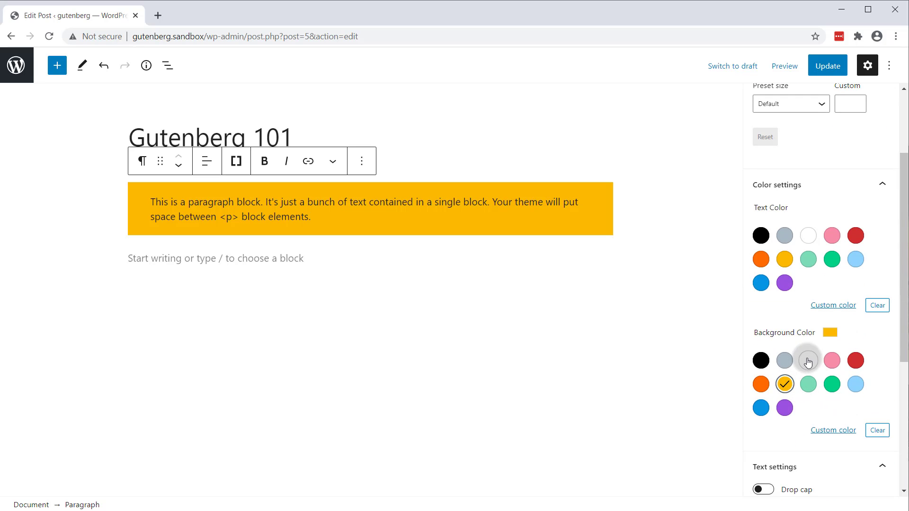
left_click(765, 491)
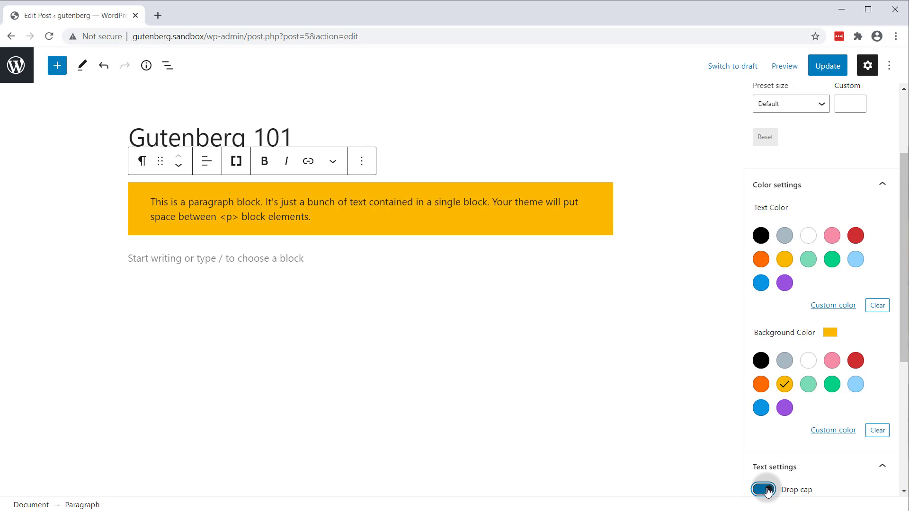
Update the post and preview it in a new tab, returning to the editor.
scroll(852, 256, "up", 3)
left_click(825, 66)
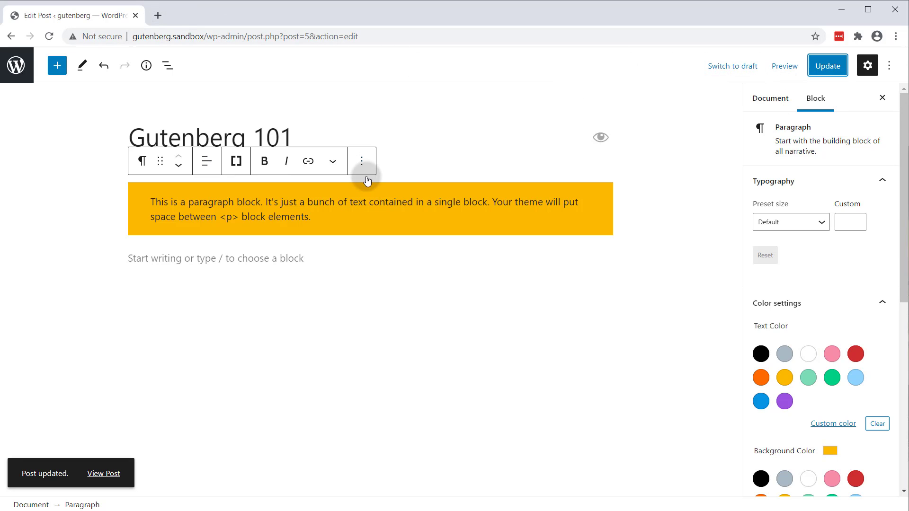
left_click(779, 70)
left_click(710, 176)
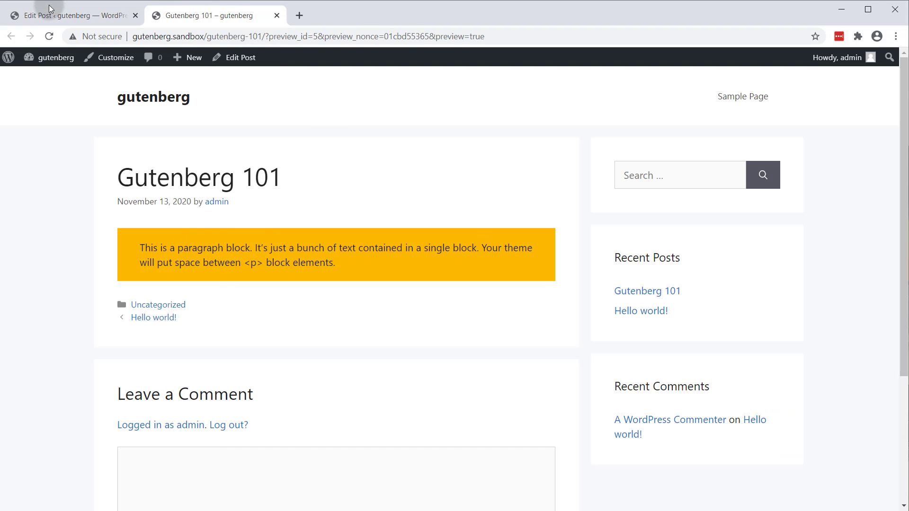
left_click(71, 13)
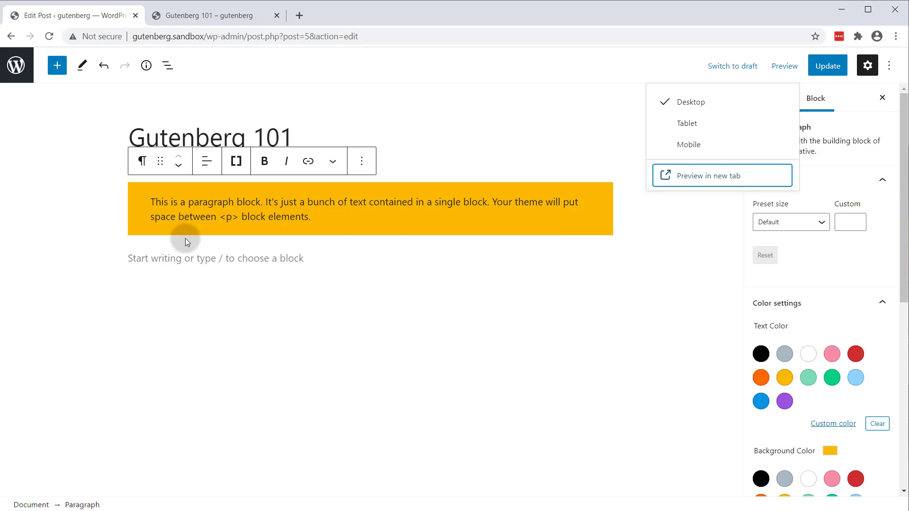
Search the block inserter for "list" from the empty block below the paragraph and clear the search.
left_click(197, 259)
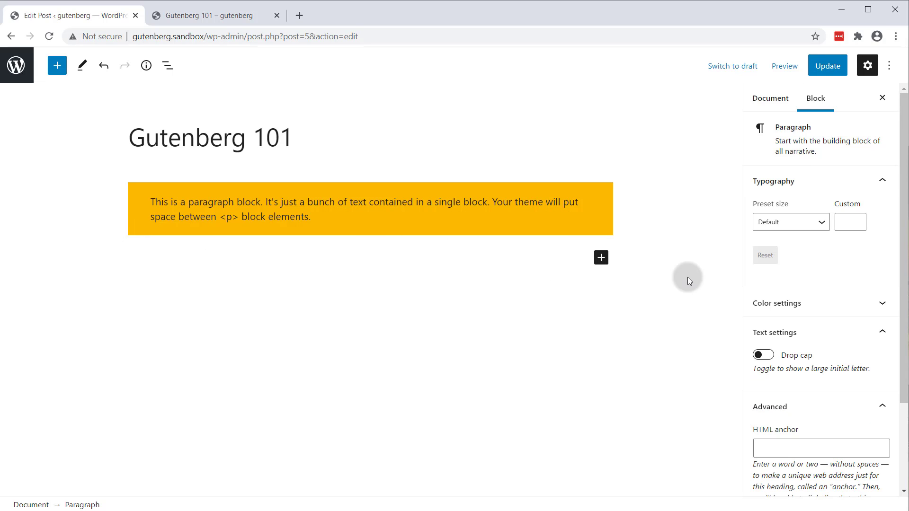
left_click(601, 261)
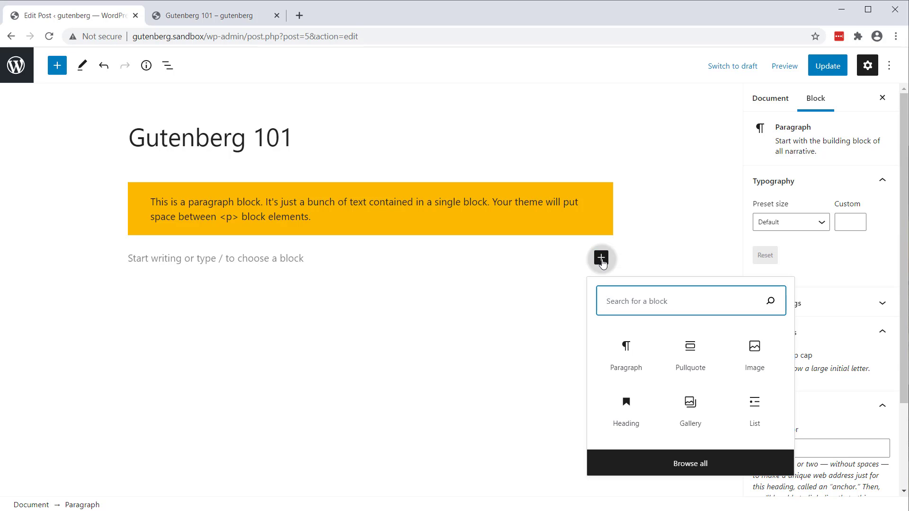
type("list")
key("BackSpace")
key("BackSpace")
key("BackSpace")
key("BackSpace")
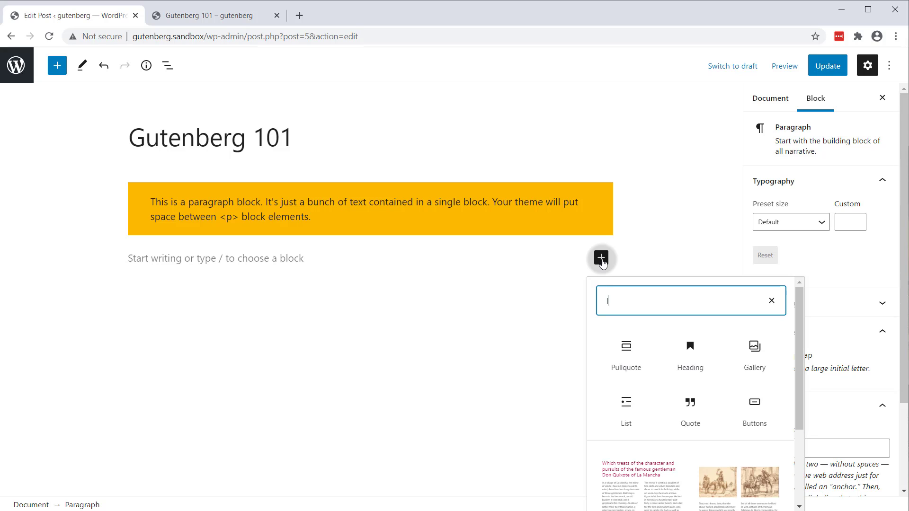
Try the "*" and "1." text shortcuts for starting a list in the empty block, undoing each one.
left_click(242, 259)
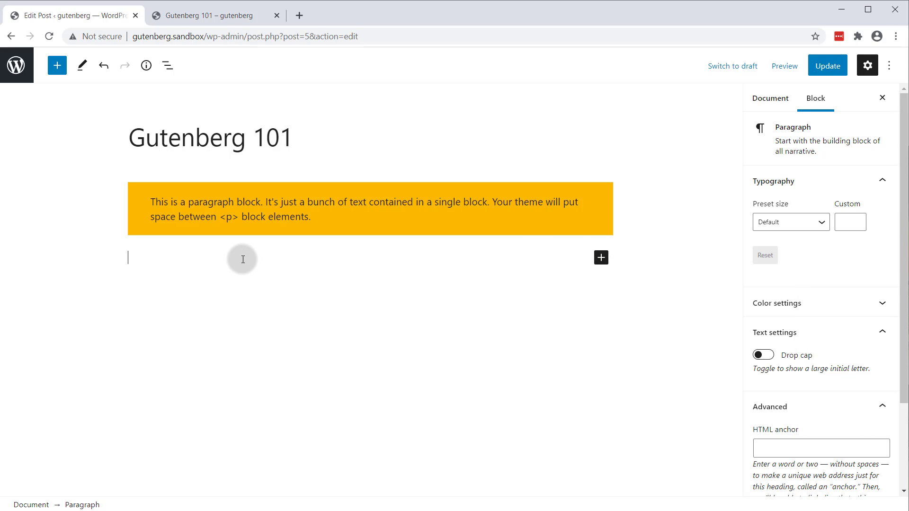
type("*")
key("ctrl+z")
key("BackSpace")
type("1.")
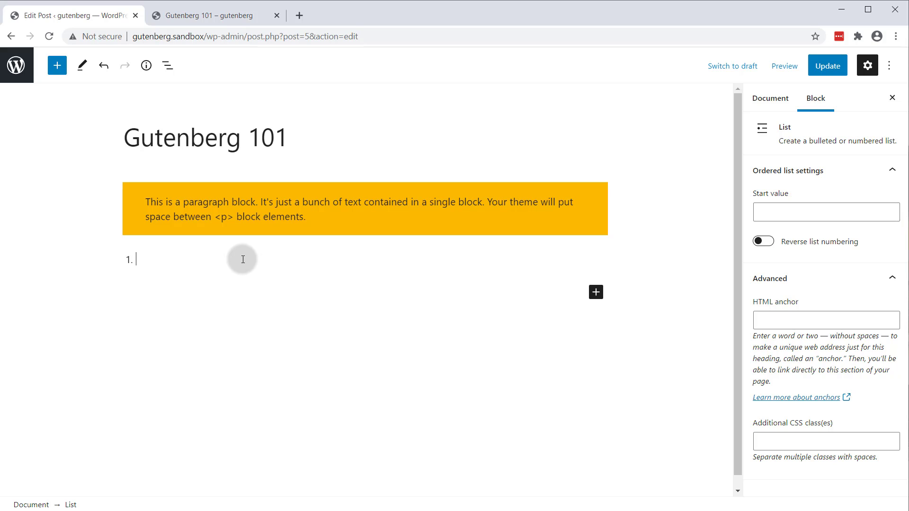
key("ctrl+z")
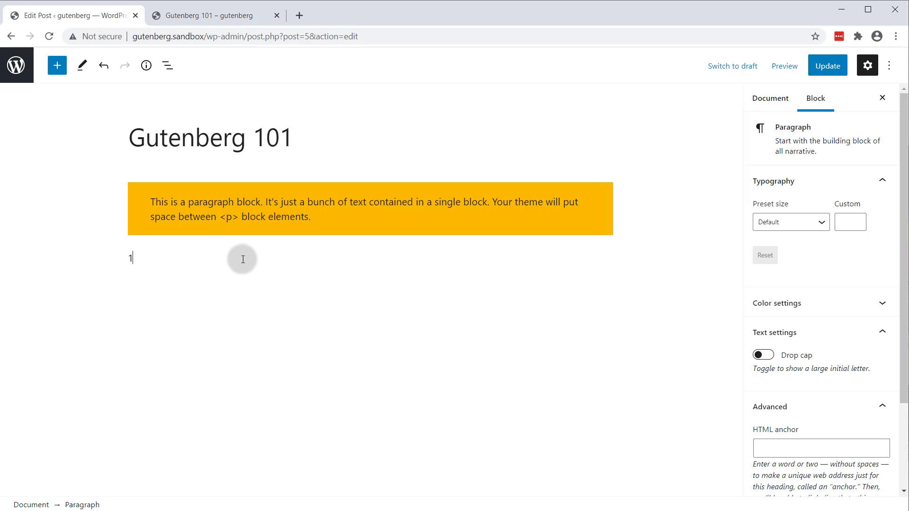
key("BackSpace")
Insert a List block below the paragraph, trying the numbered style and returning it to bulleted.
left_click(600, 260)
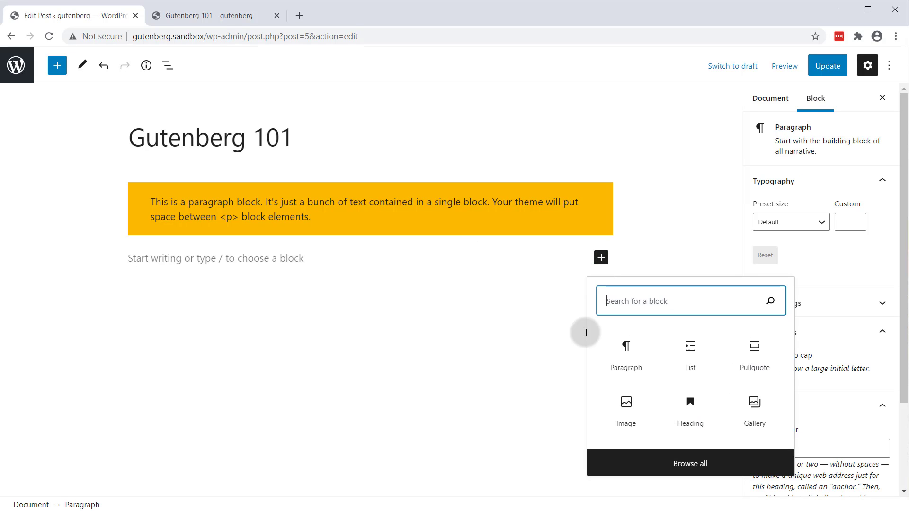
left_click(699, 348)
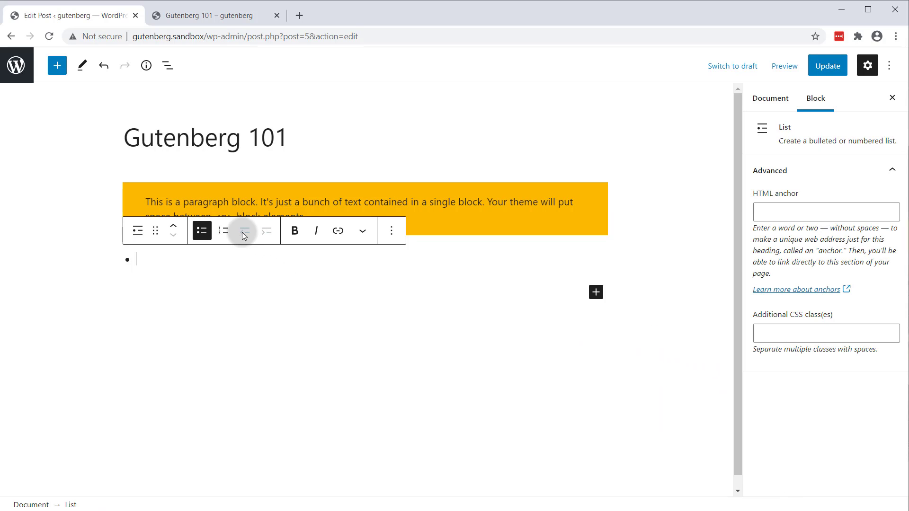
left_click(224, 230)
left_click(203, 232)
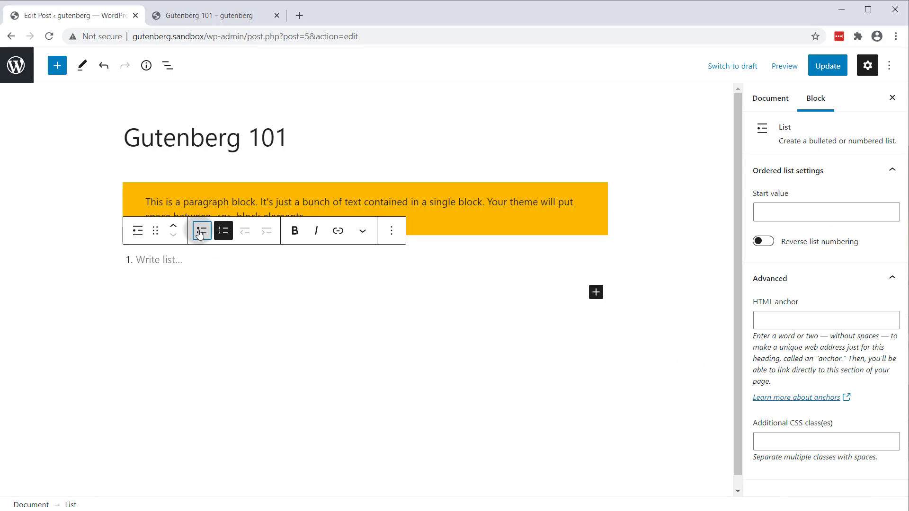
Write two bullet points in the list: "List item" and "Another list item".
left_click(195, 265)
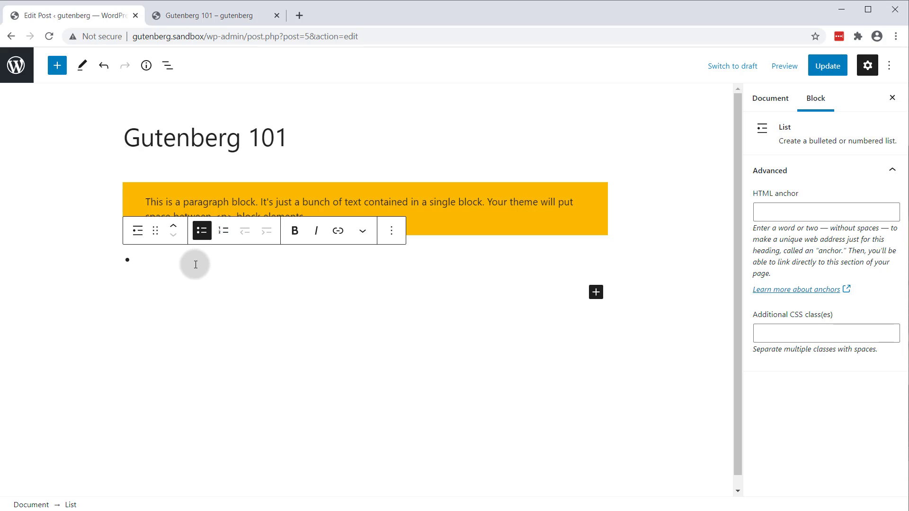
type("List item")
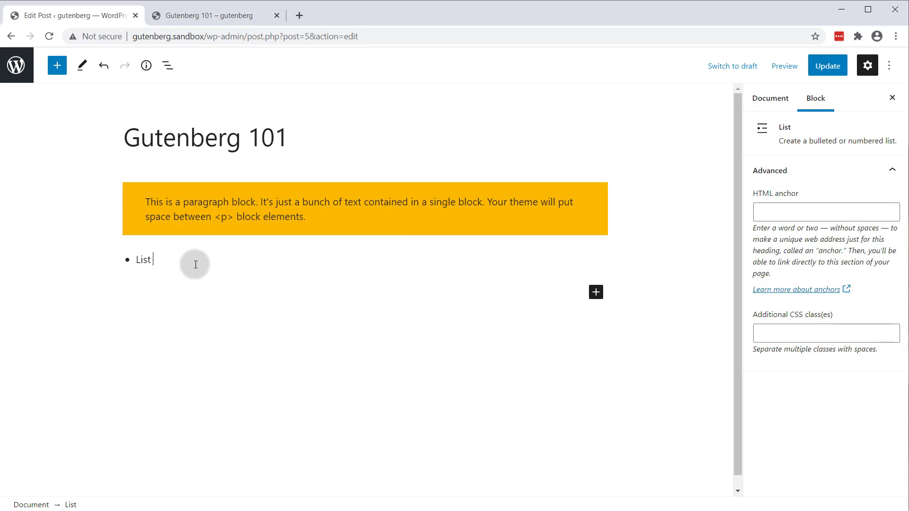
key("Return")
type("ANother")
key("BackSpace")
key("BackSpace")
key("BackSpace")
key("BackSpace")
type("other list item")
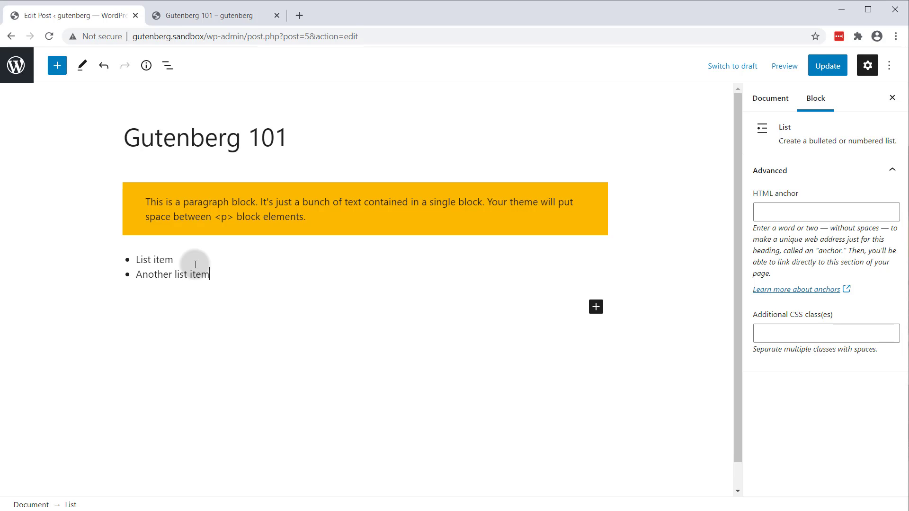
Add an indented sublist under "Another list item" with the entries "Sublist" and "sublist".
key("Return")
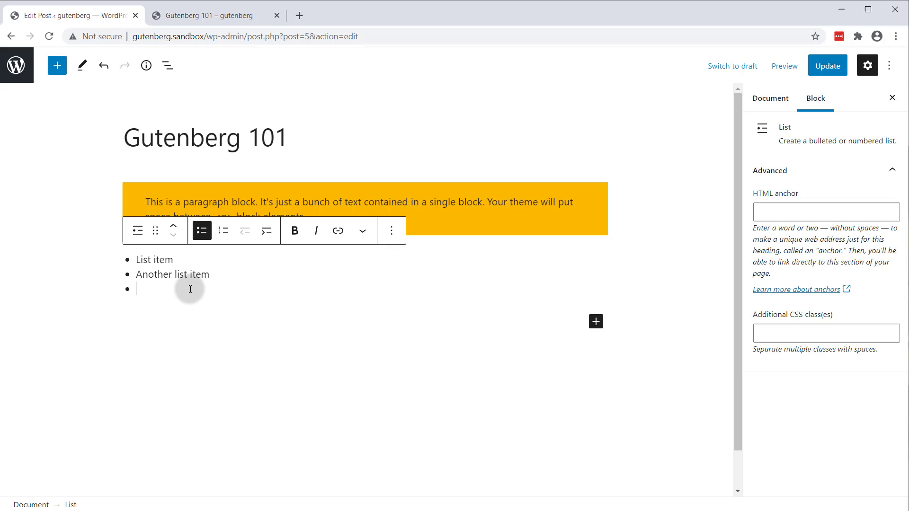
left_click(265, 232)
type("Sublist")
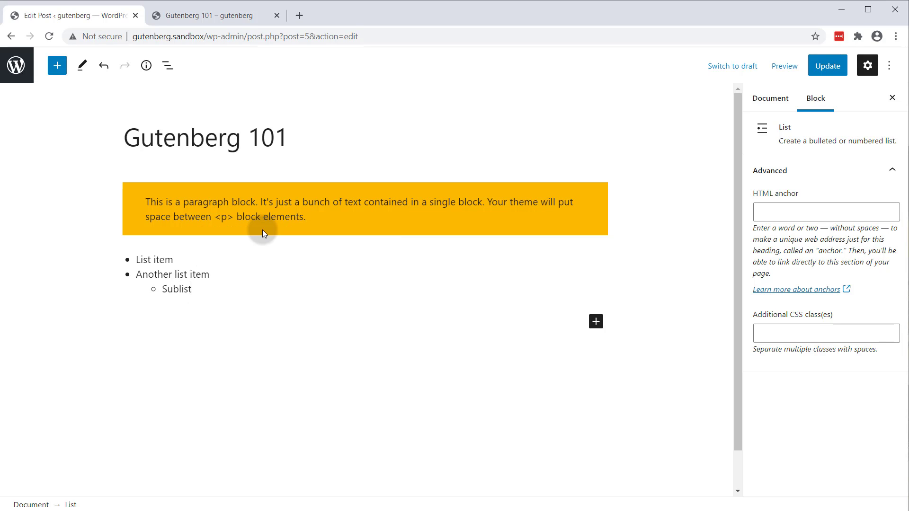
key("Return")
type("sublist")
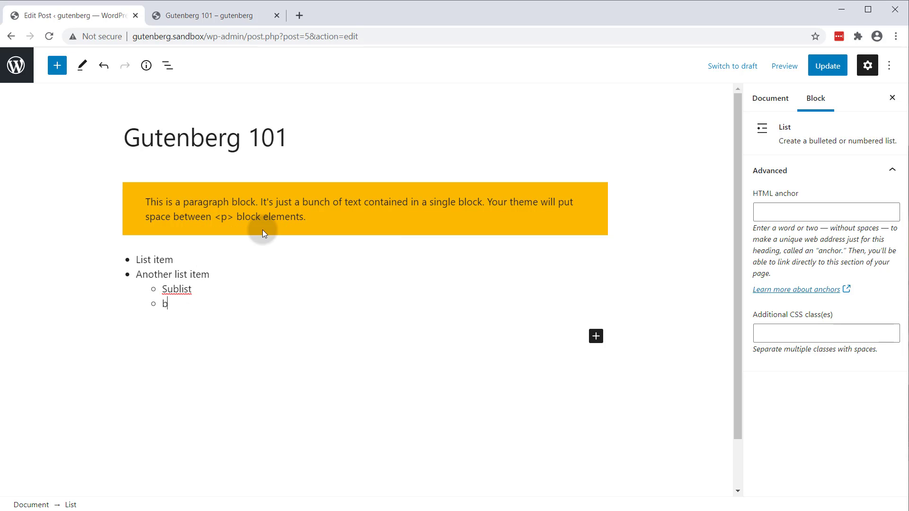
Add an outdented top-level bullet "Another item" after the sublist and end the list with an empty paragraph below.
key("Return")
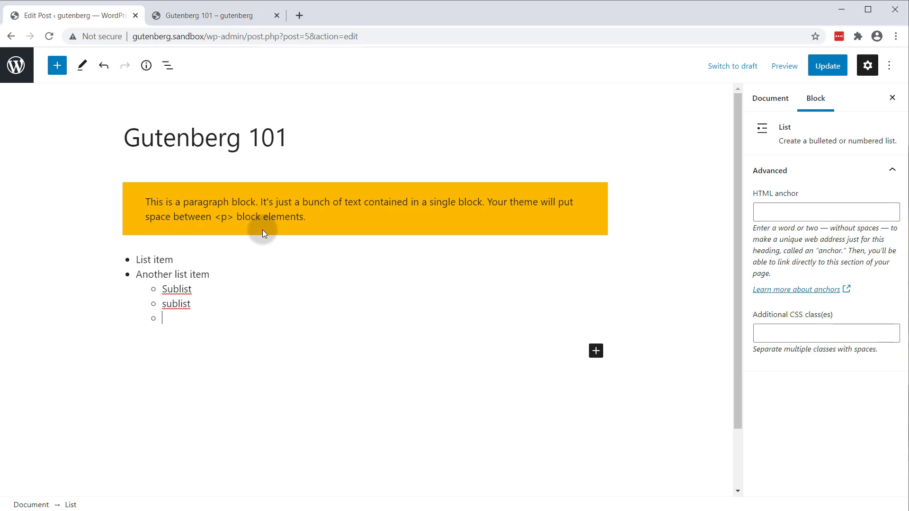
left_click(243, 231)
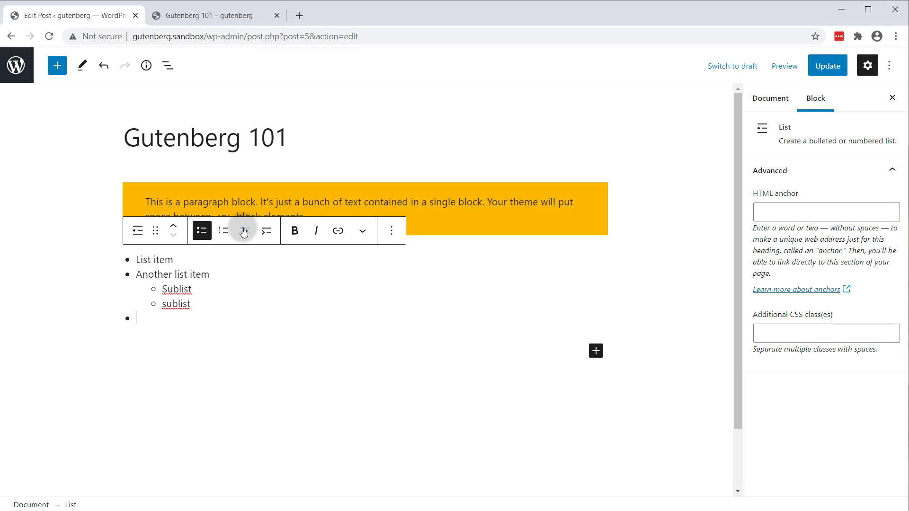
type("Another item")
key("Return")
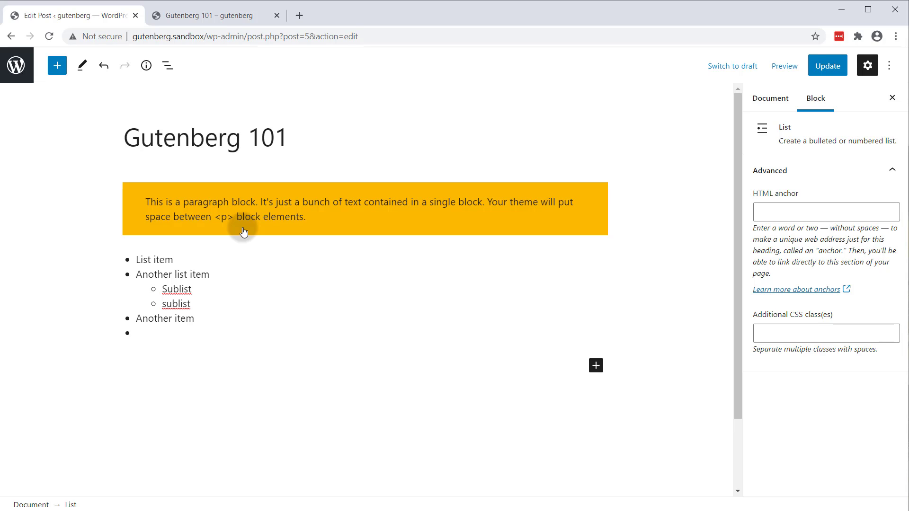
key("Return")
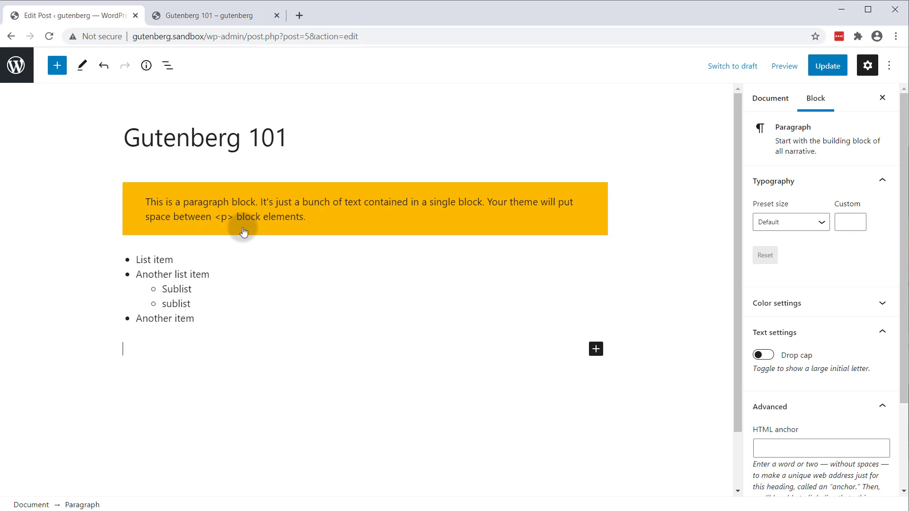
Convert the bulleted list and its sublist to numbered lists.
left_click(219, 290)
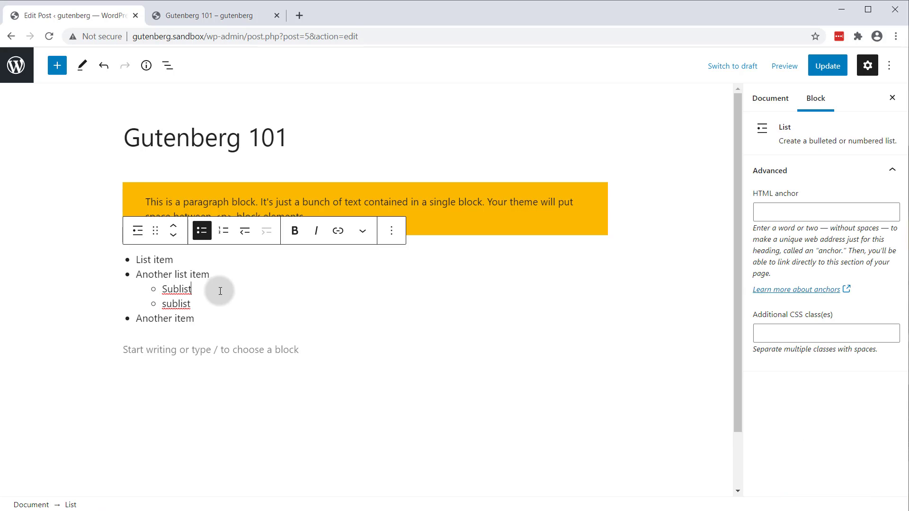
left_click(225, 232)
left_click(223, 230)
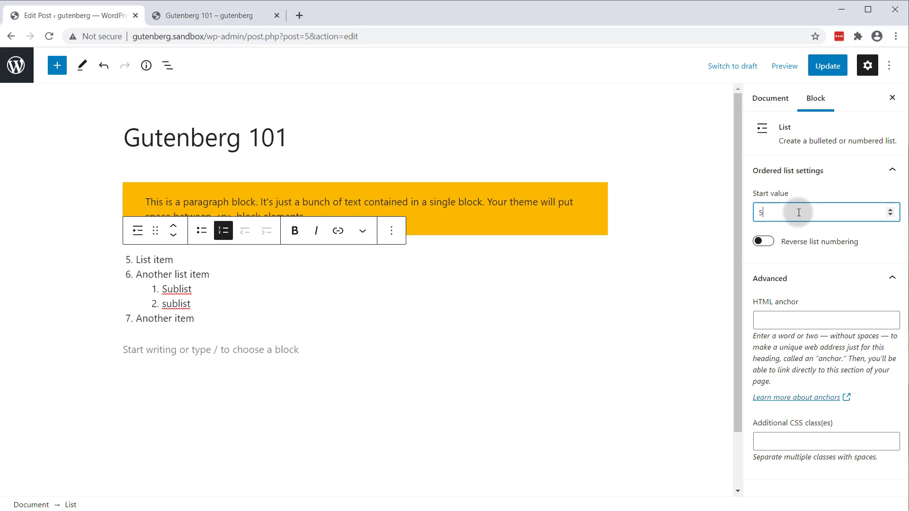
Try a start value of 5 and reverse numbering on the ordered list, resetting both options.
left_click(799, 213)
type("5")
key("BackSpace")
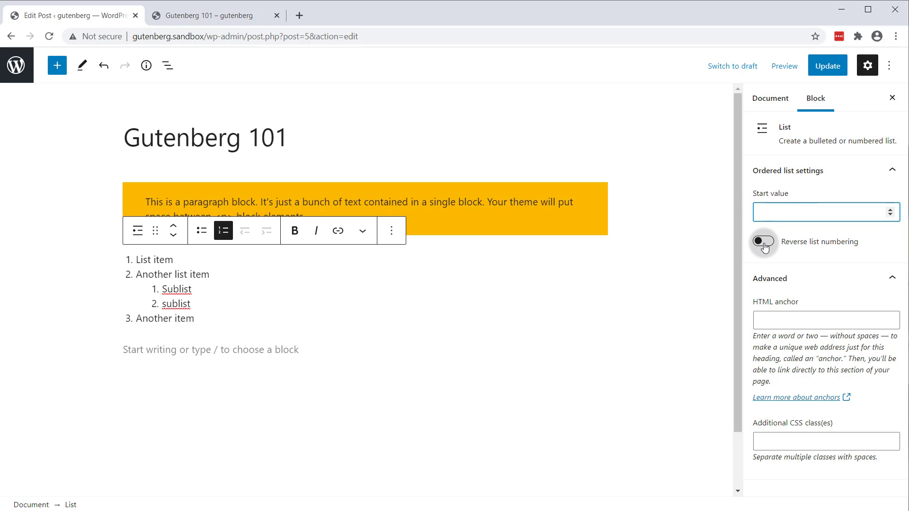
left_click(763, 242)
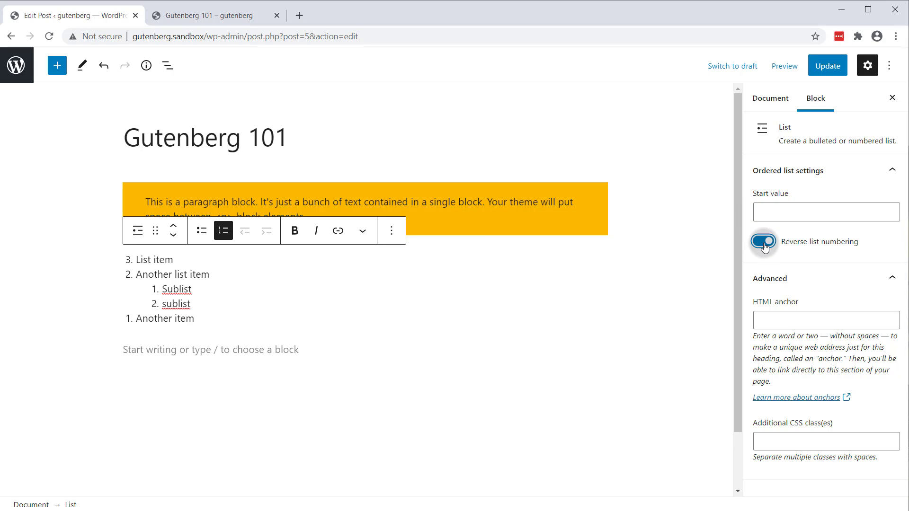
left_click(763, 242)
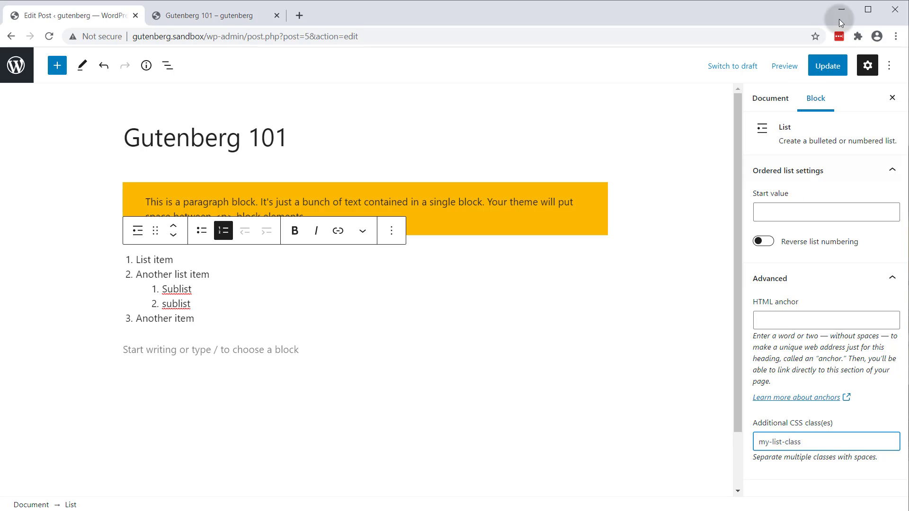
Update the post, reload its preview and inspect the numbered list element carrying the my-list-class CSS class.
left_click(827, 66)
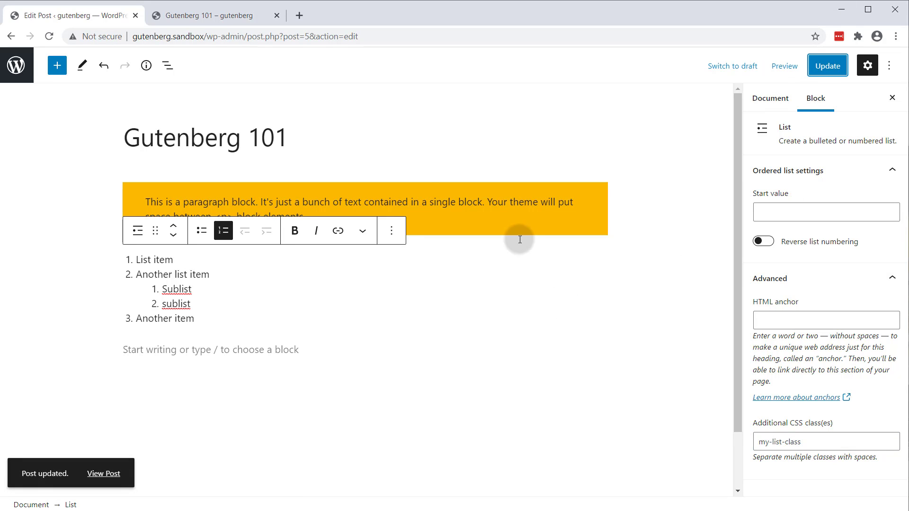
left_click(223, 18)
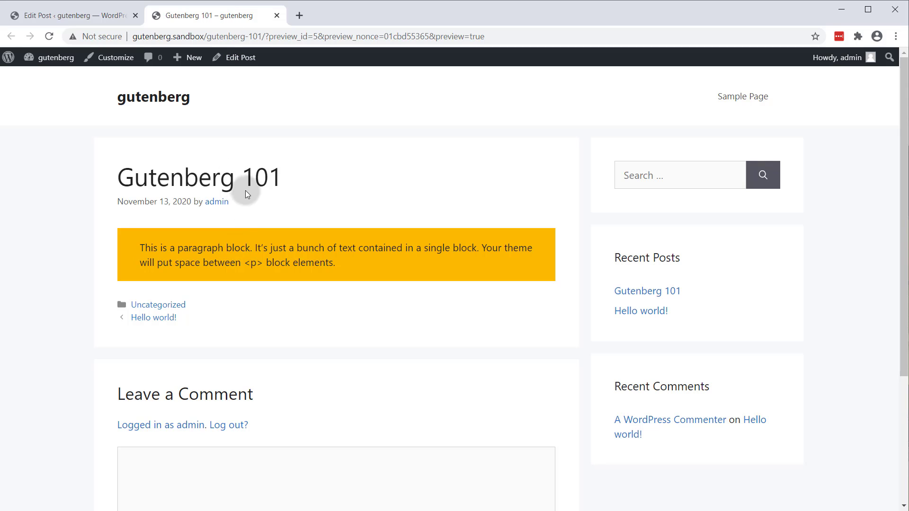
key("F5")
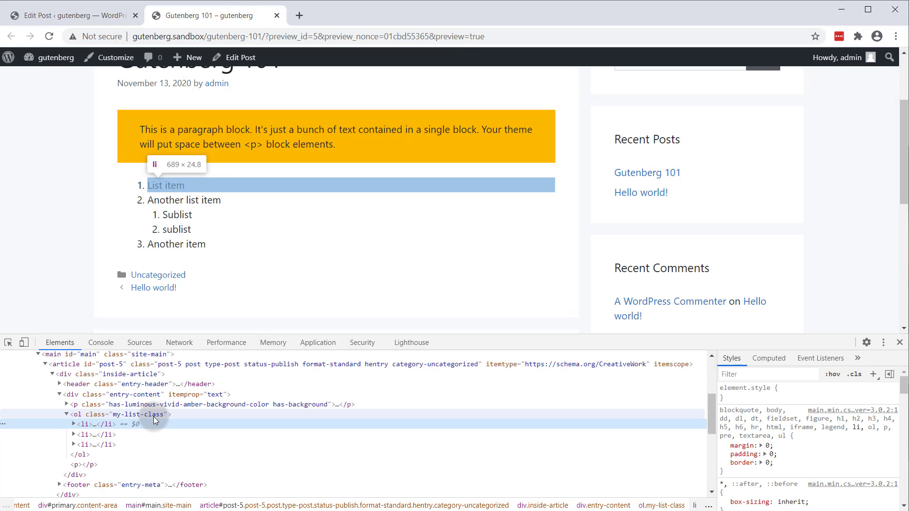
left_click(136, 415)
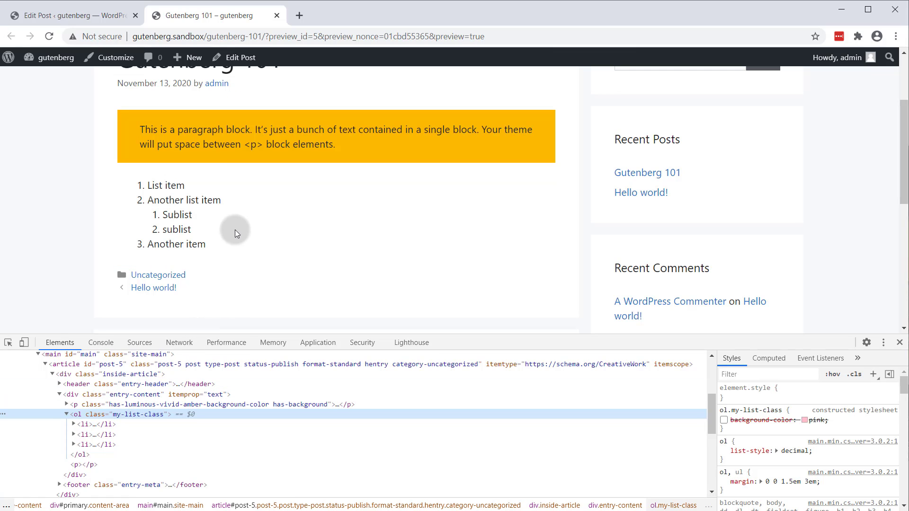
left_click(900, 343)
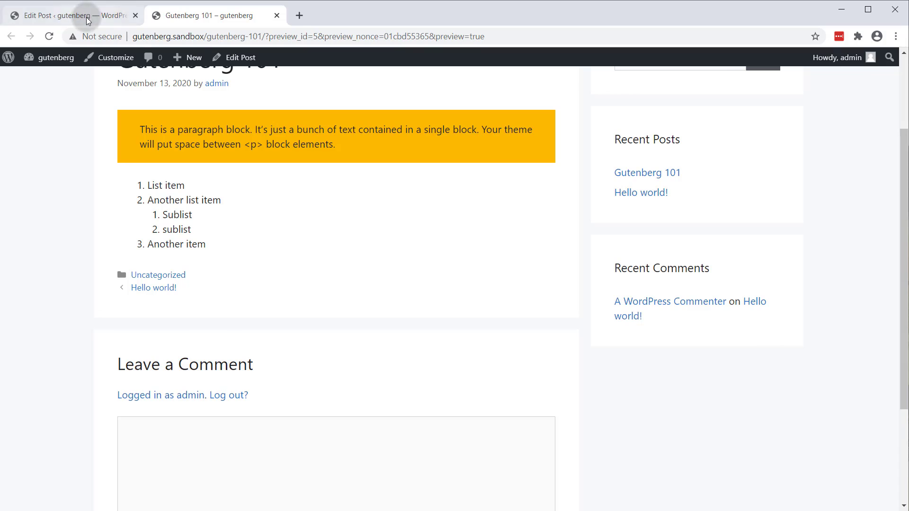
Return to the post editor and insert a Heading block in the empty paragraph below the numbered list.
left_click(71, 15)
left_click(144, 349)
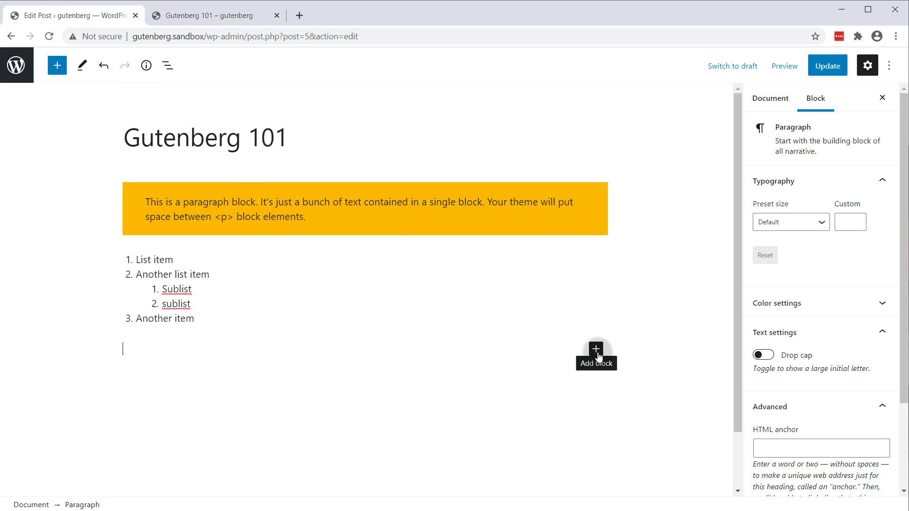
left_click(596, 351)
left_click(692, 260)
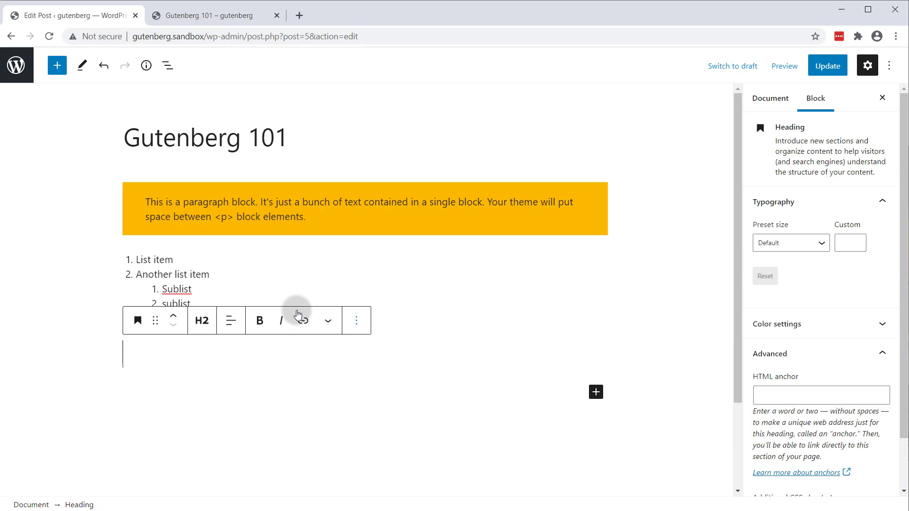
Look over the available heading levels and highlight the post title "Gutenberg 101" for comparison with Heading 1.
left_click(195, 326)
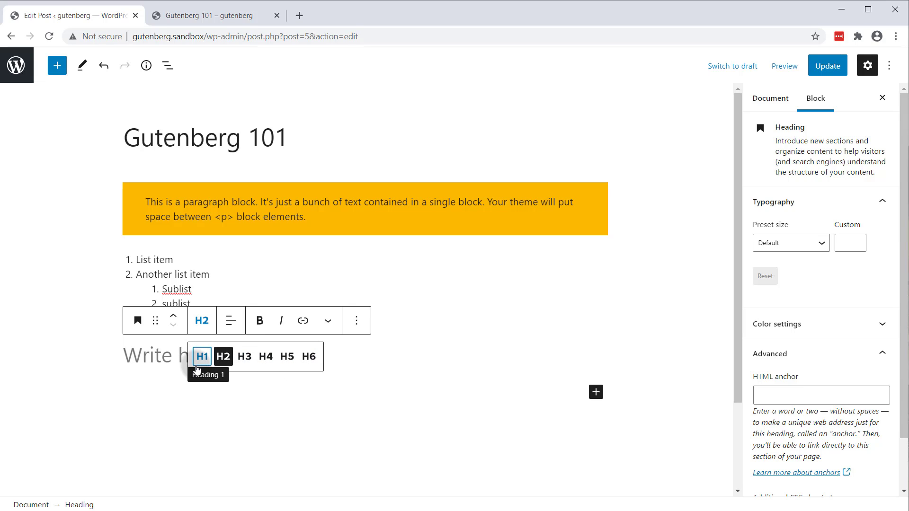
left_click(291, 138)
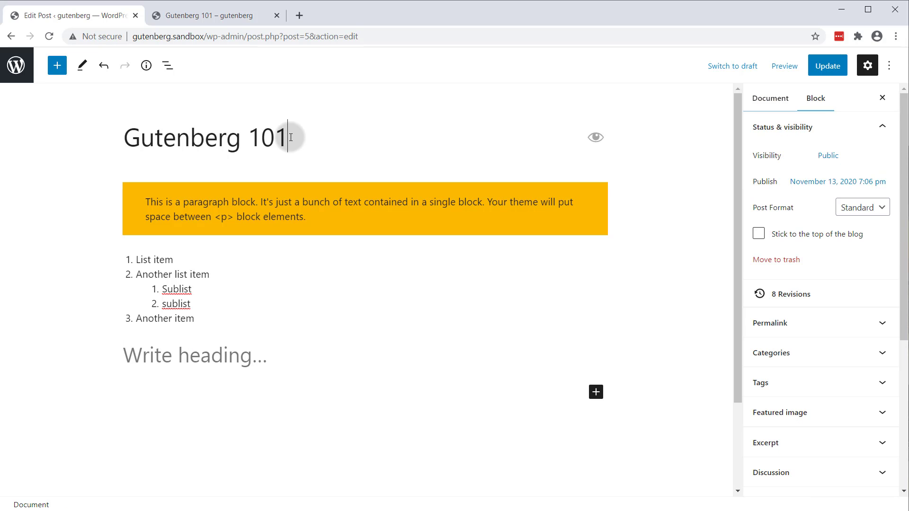
left_click_drag(291, 138, 110, 141)
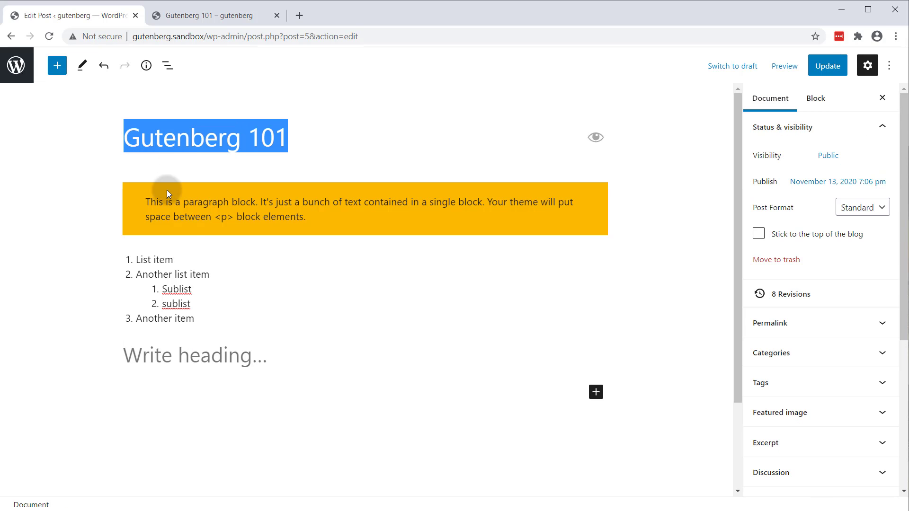
Enter "H2 Major Heading Level" in the empty level 2 heading and start a new paragraph below it.
left_click(178, 350)
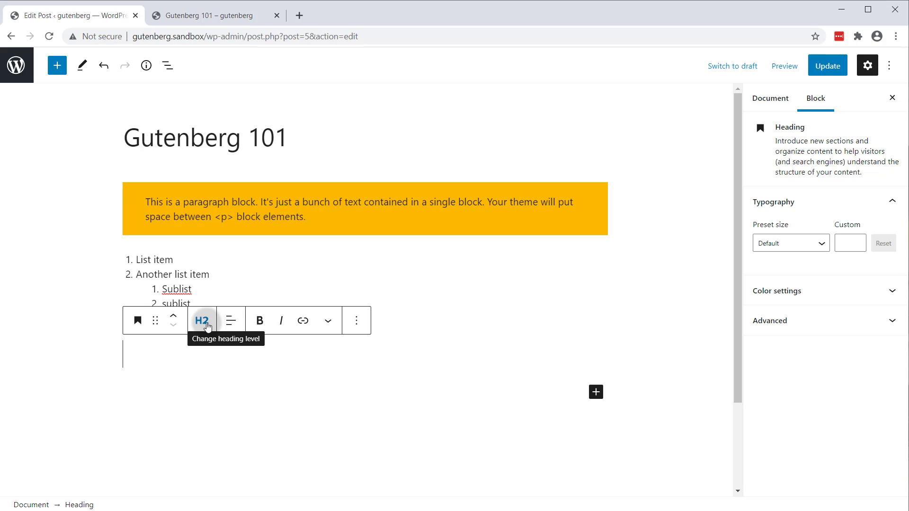
left_click(166, 365)
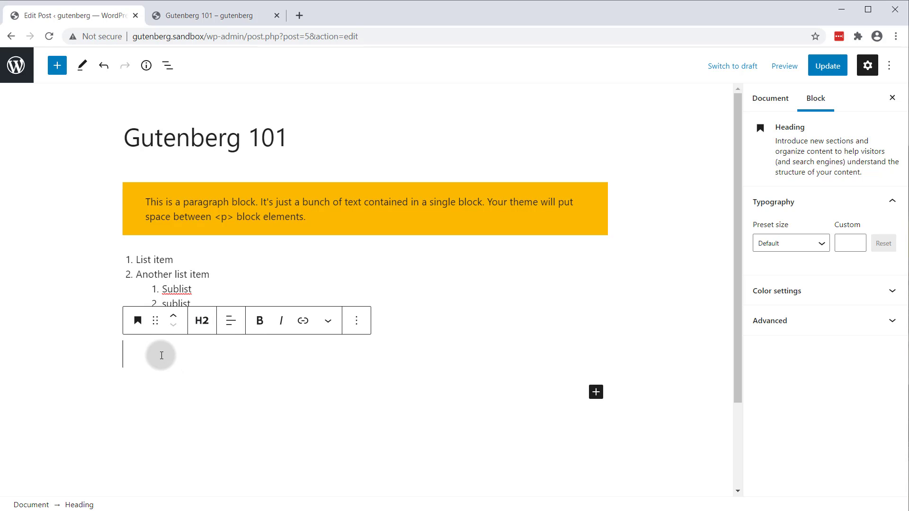
type("H")
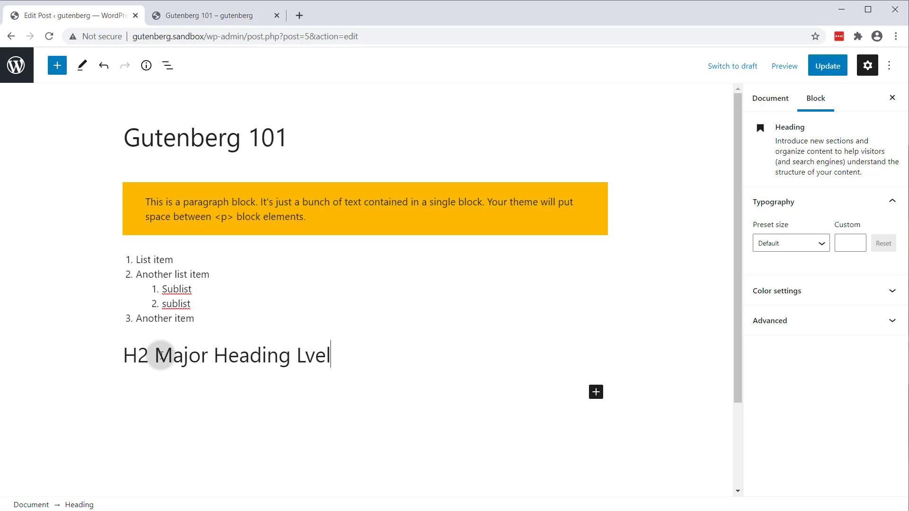
type("2 Major Heading Level")
key("Return")
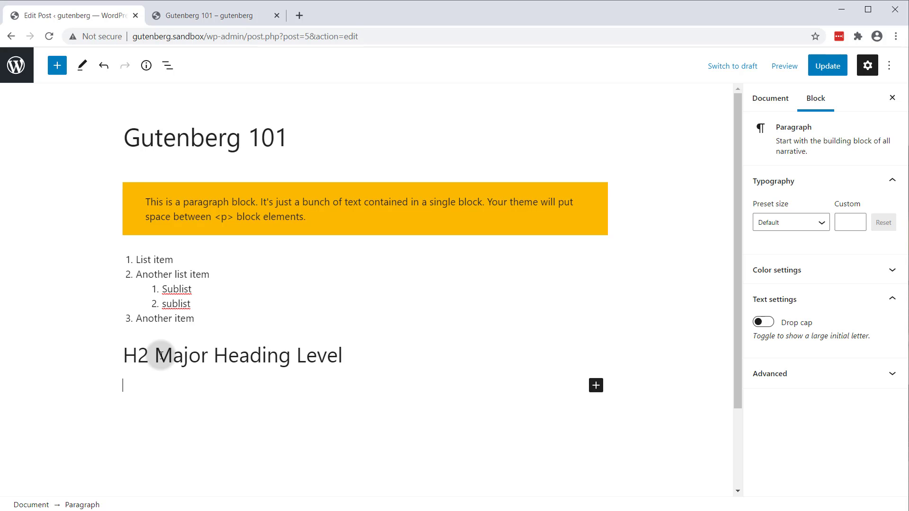
Add a level 3 heading reading "Sub-heading H3" below the major heading.
left_click(596, 384)
left_click(750, 250)
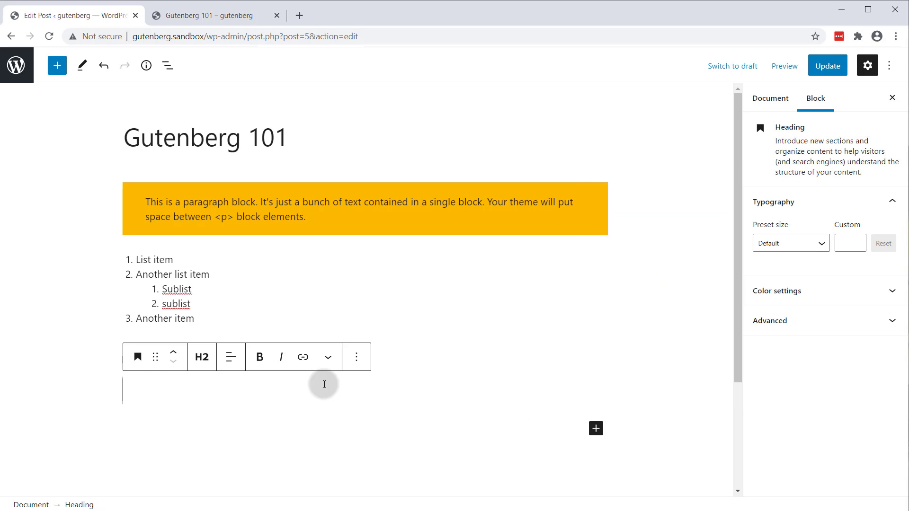
left_click(202, 357)
left_click(245, 393)
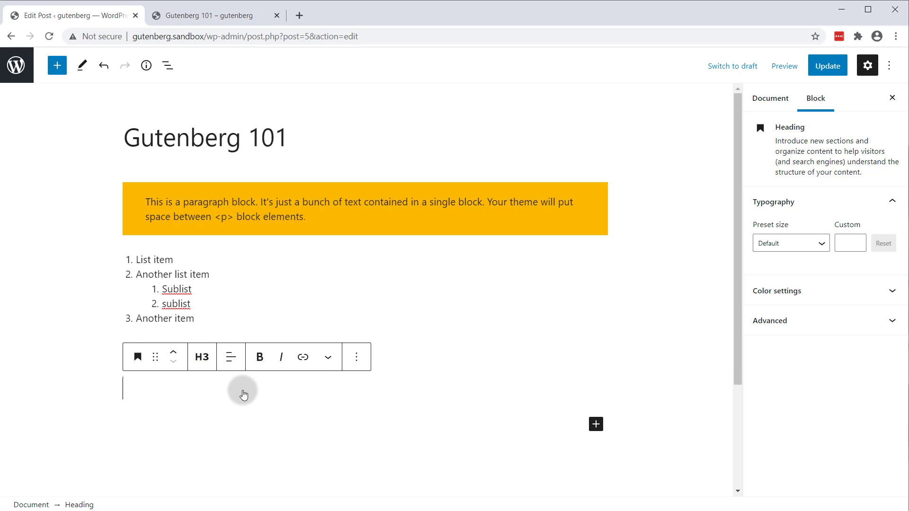
type("Sub-heading H3")
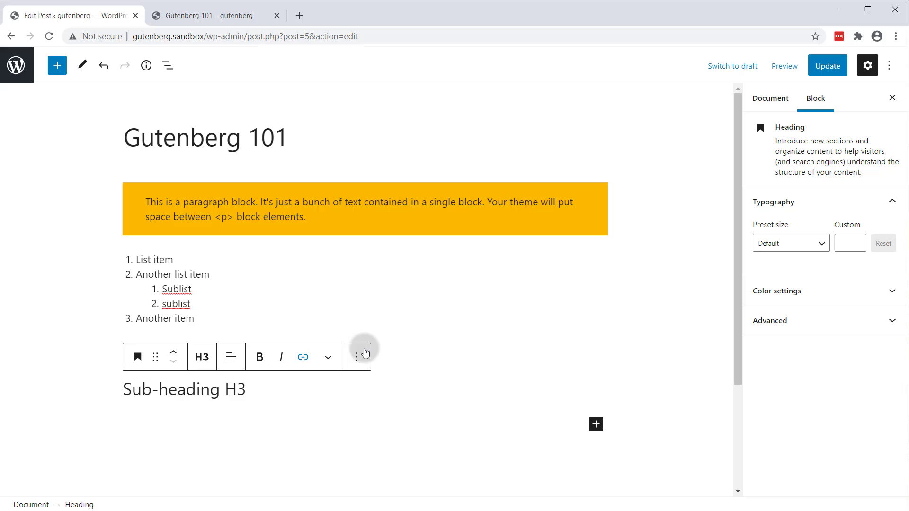
Try a bluish gray background and amber text color on the "H2 Major Heading Level" block, clearing each color again.
left_click(368, 353)
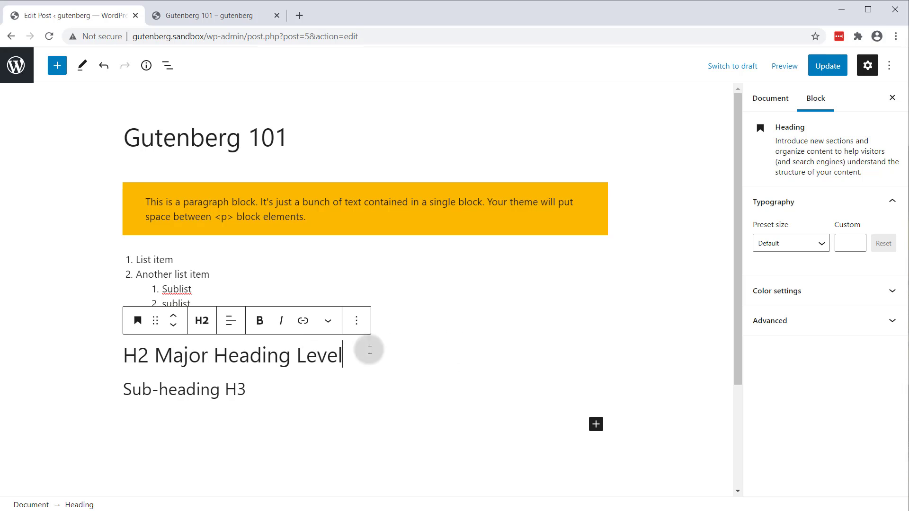
left_click(299, 356)
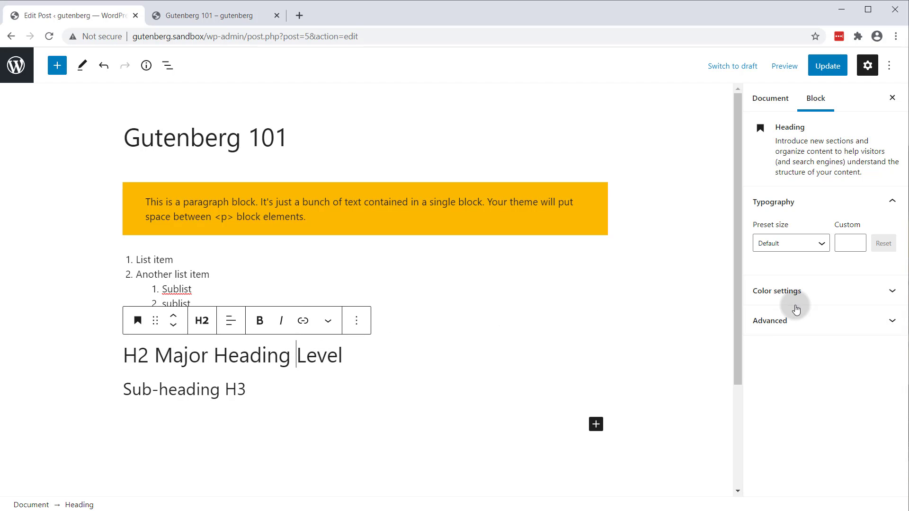
left_click(881, 292)
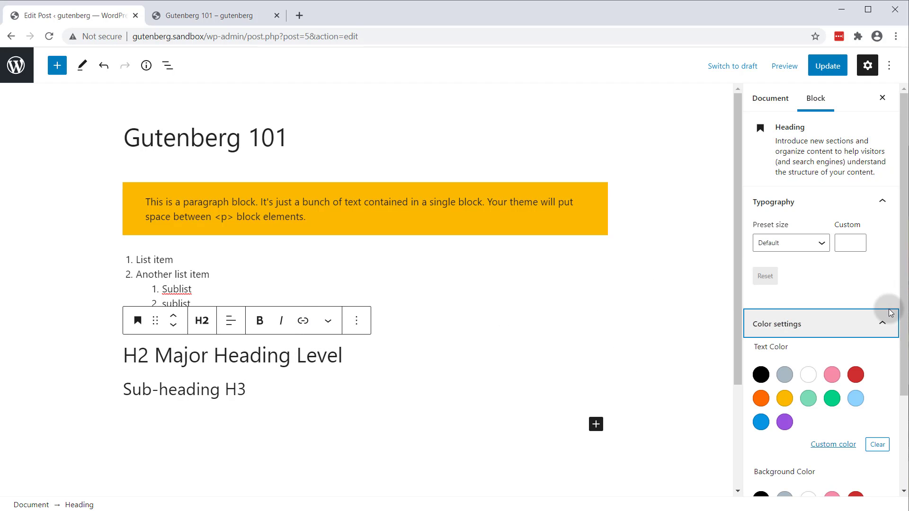
scroll(788, 426, "down", 2)
left_click(785, 442)
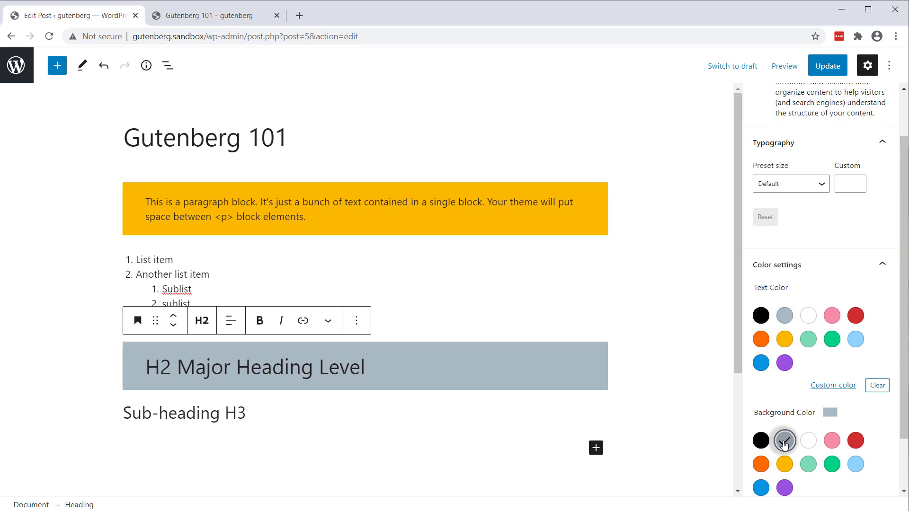
scroll(784, 443, "down", 2)
left_click(877, 445)
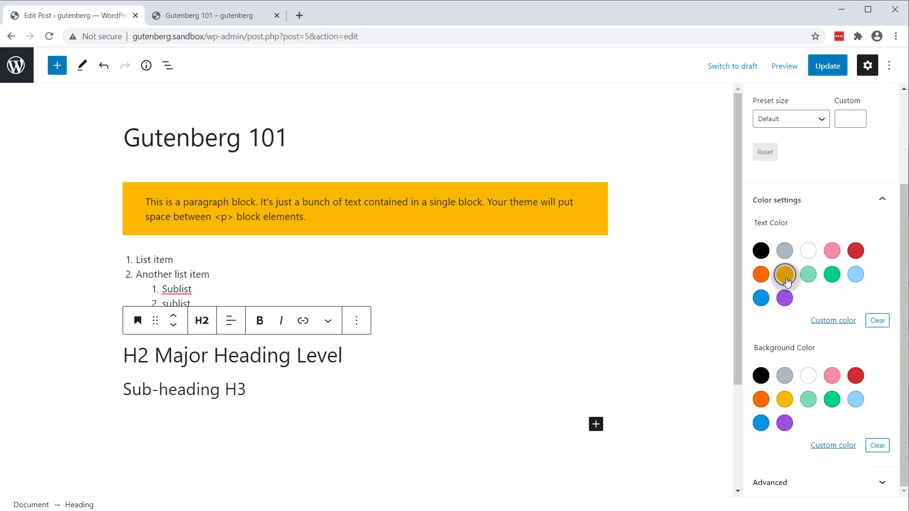
left_click(786, 280)
left_click(848, 325)
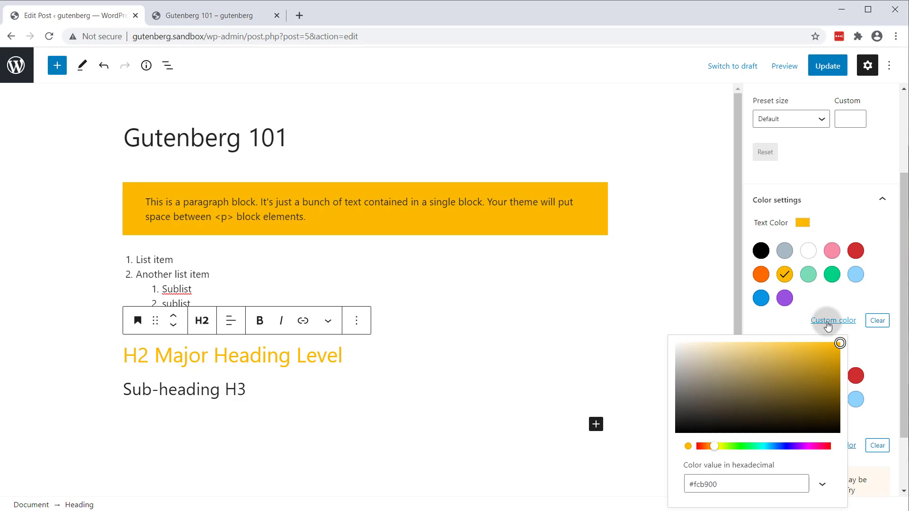
left_click(877, 321)
left_click(252, 348)
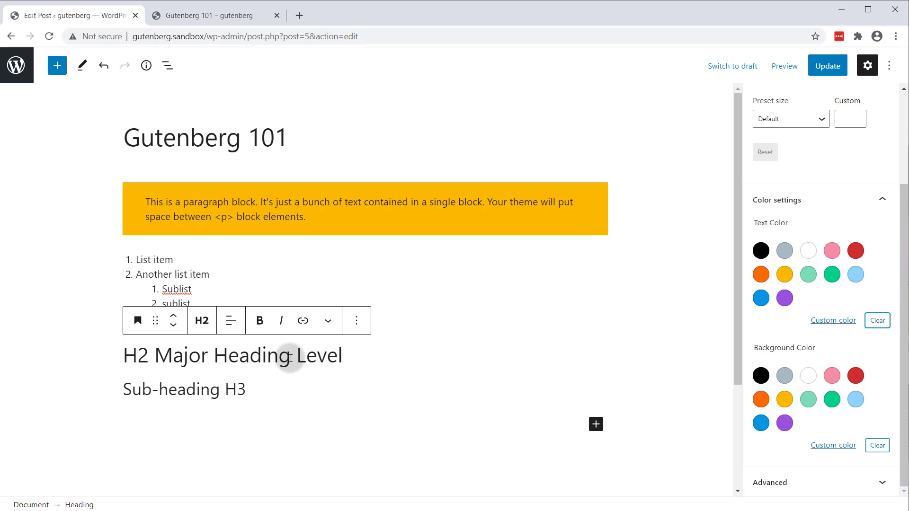
Color only the word "Heading" in the H2 heading red and place the cursor in a new paragraph below the sub-heading.
left_click_drag(290, 358, 214, 357)
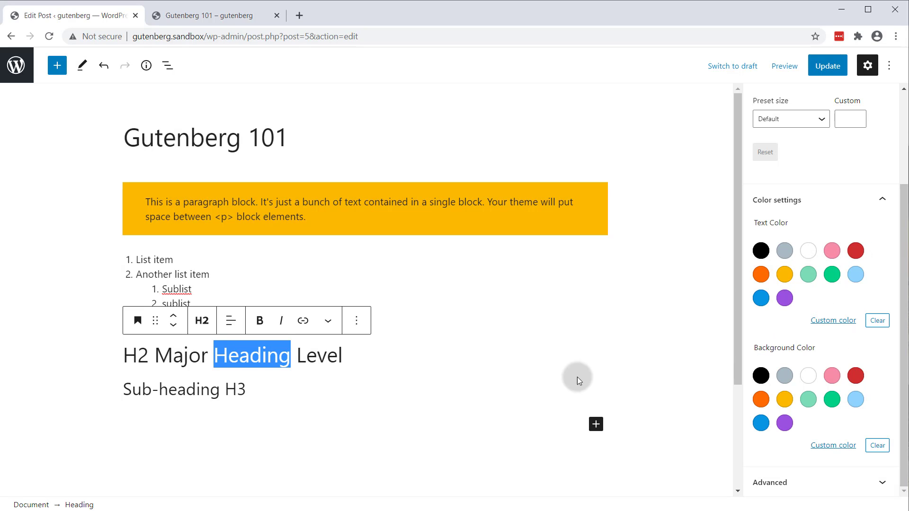
left_click(329, 322)
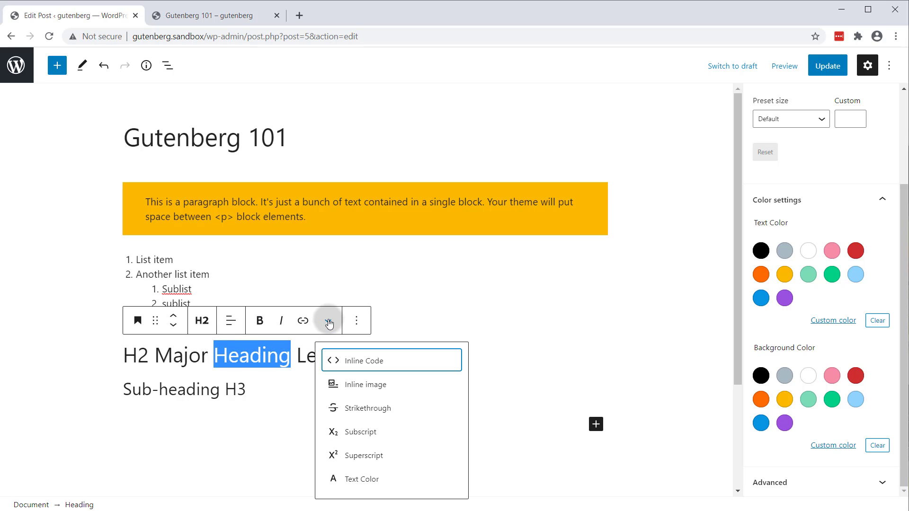
left_click(363, 480)
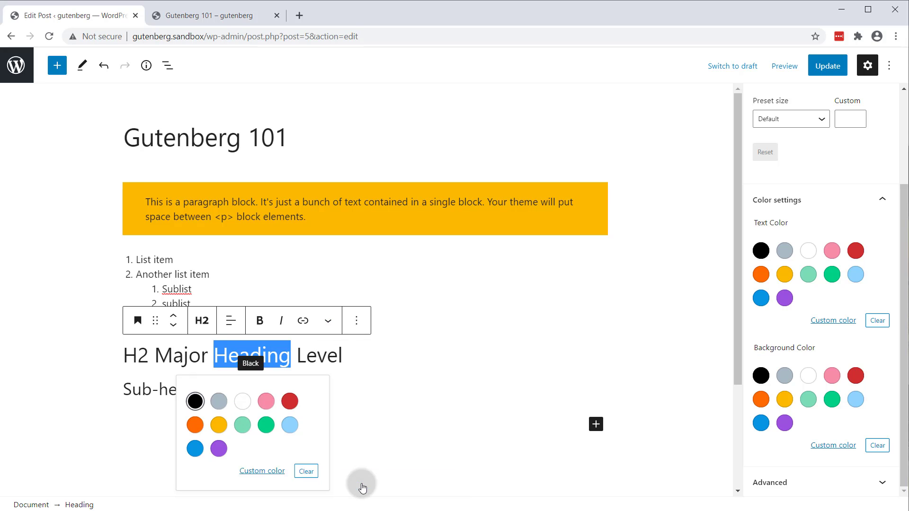
left_click(290, 402)
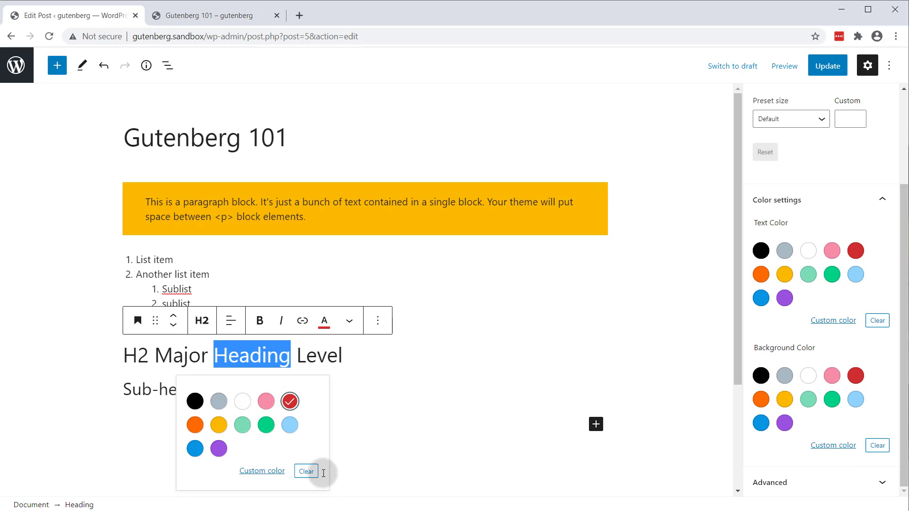
left_click(392, 417)
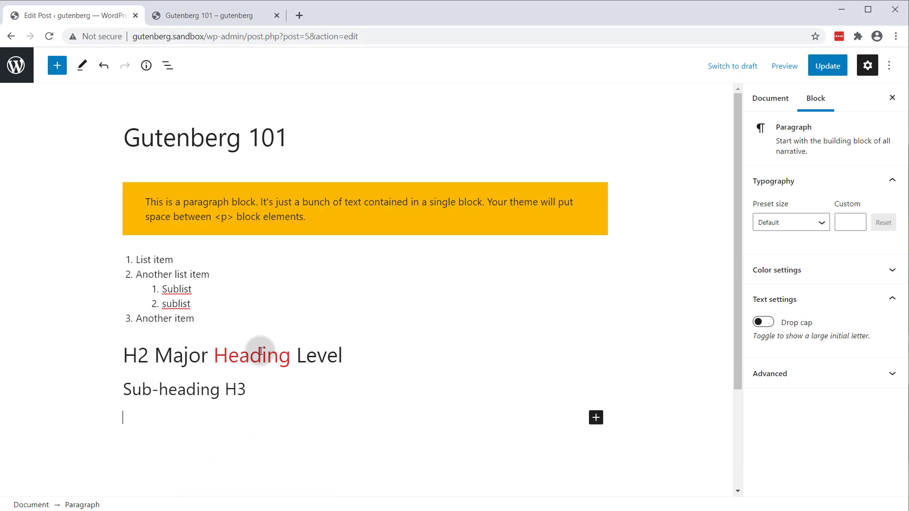
Examine the H2 heading's advanced settings for HTML anchor and additional CSS classes.
left_click(322, 357)
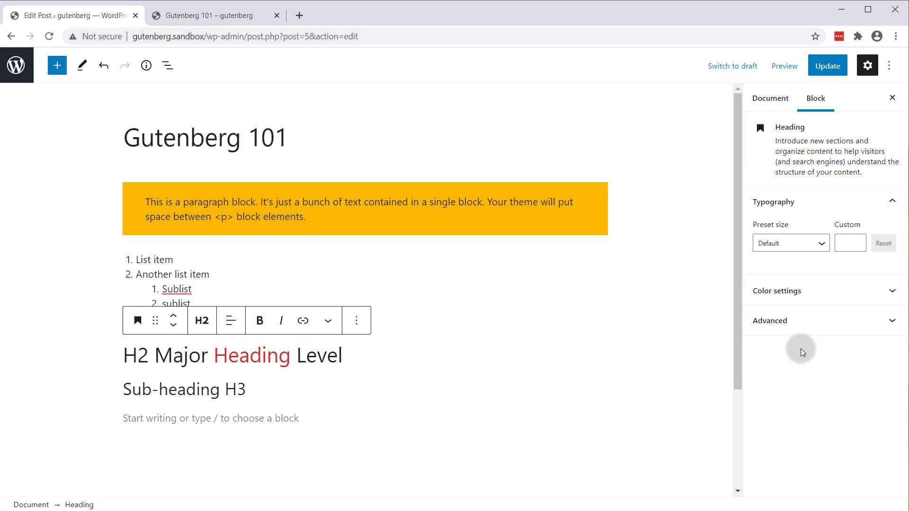
left_click(807, 317)
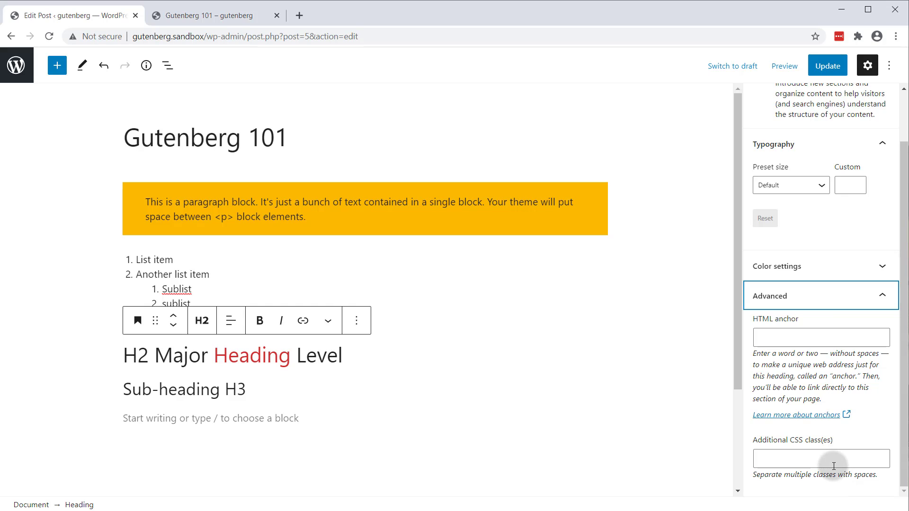
Insert an Image block in the empty paragraph below "Sub-heading H3" and bring its upload options into view.
left_click(162, 419)
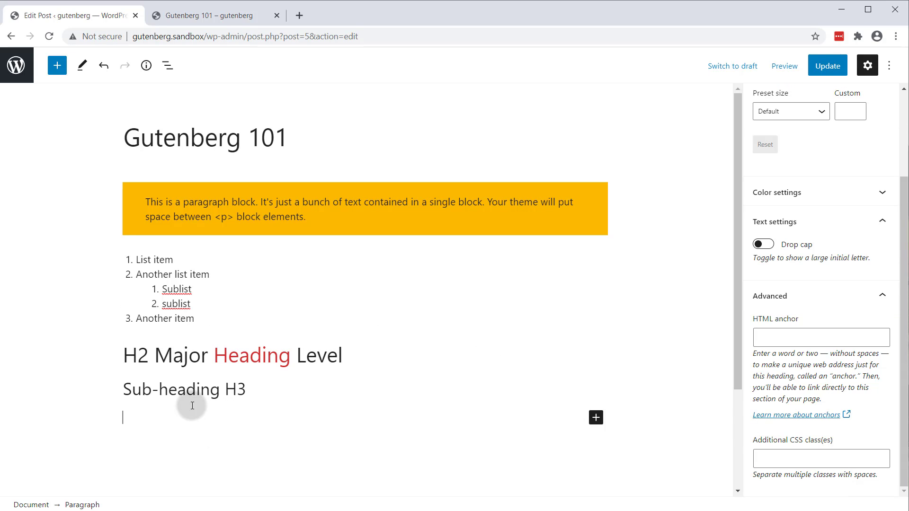
left_click(596, 419)
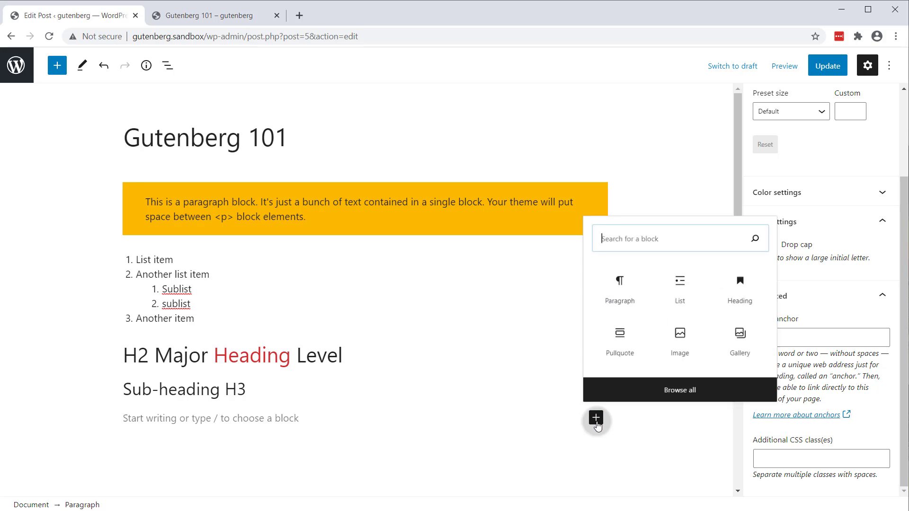
left_click(707, 338)
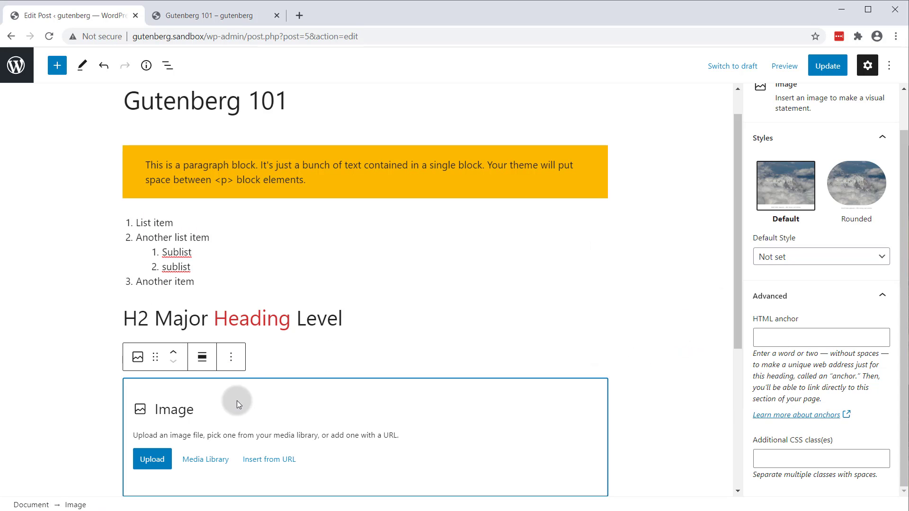
scroll(382, 293, "down", 2)
scroll(382, 292, "down", 1)
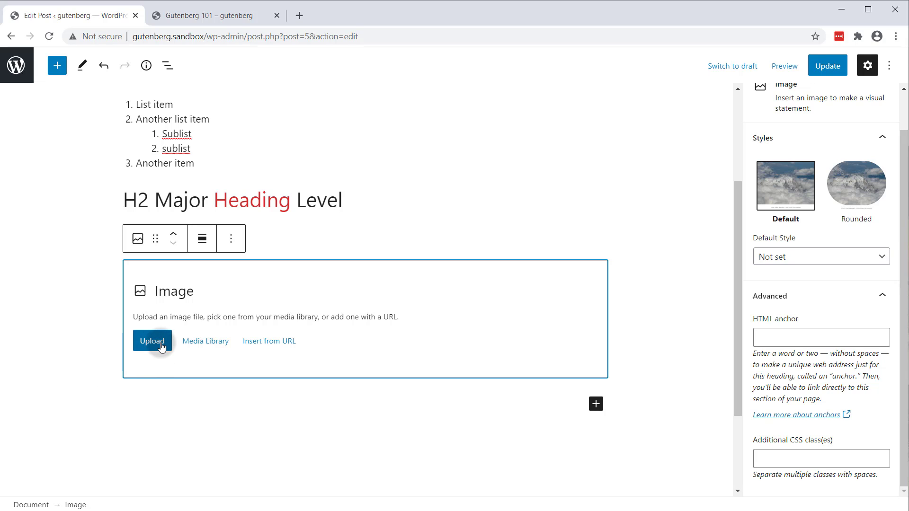
Insert poppies-174276_1280.jpg from the media library into the Image block and enter the alt text "Poppies in a field at dawn".
left_click(205, 341)
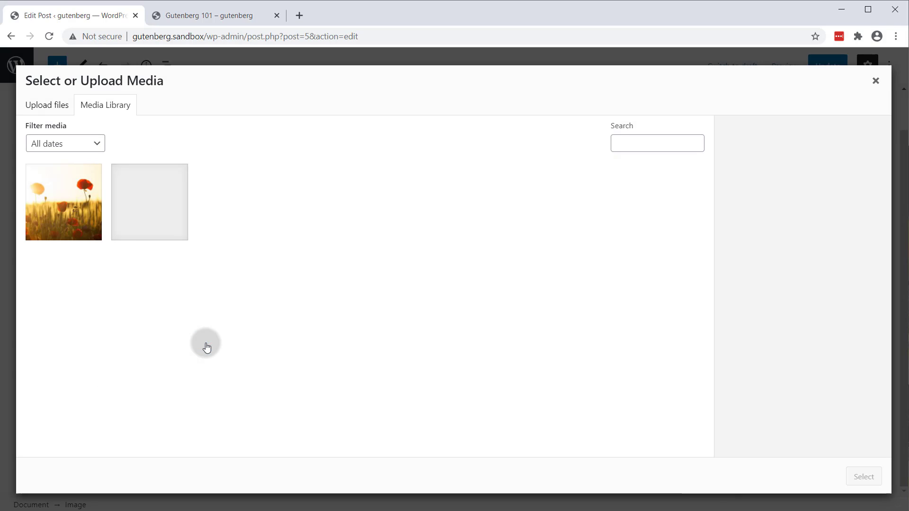
left_click(51, 214)
left_click(829, 288)
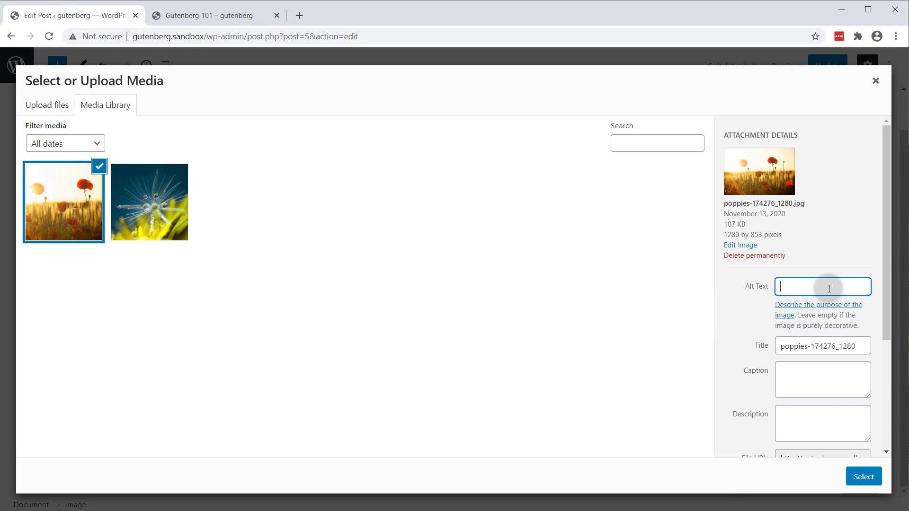
left_click(863, 477)
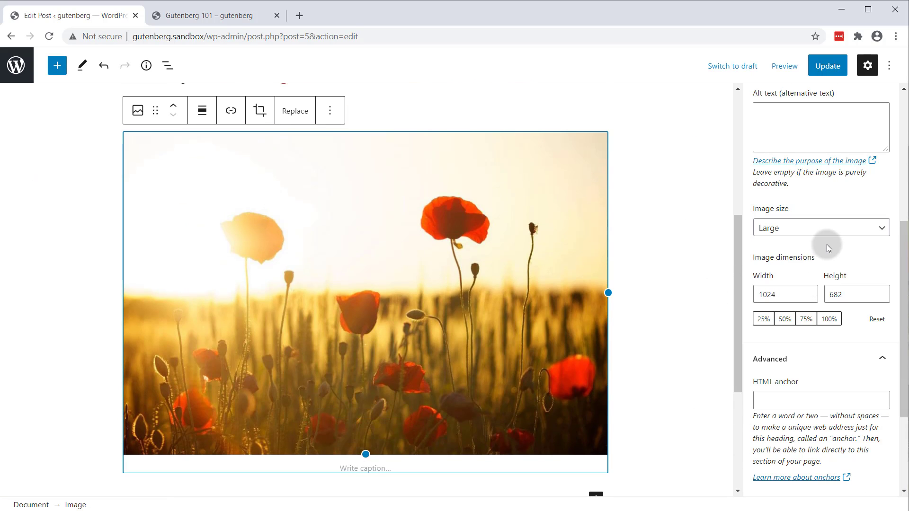
left_click(828, 124)
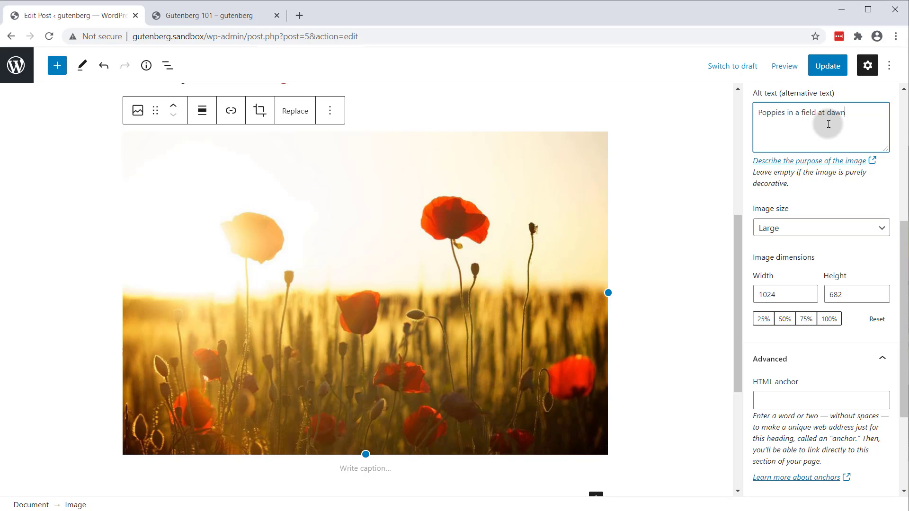
Try the Medium image size on the poppies image and set it back to Large.
left_click(796, 229)
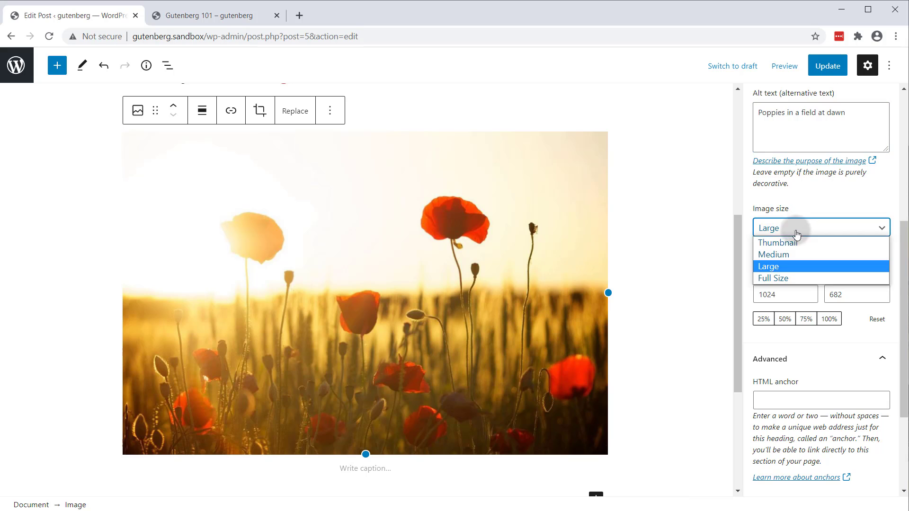
left_click(786, 256)
left_click(795, 229)
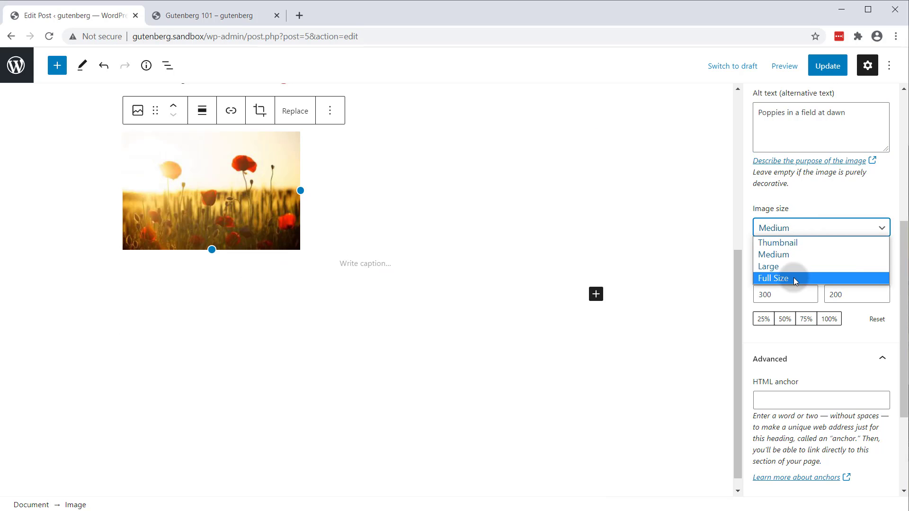
left_click(788, 255)
left_click(794, 270)
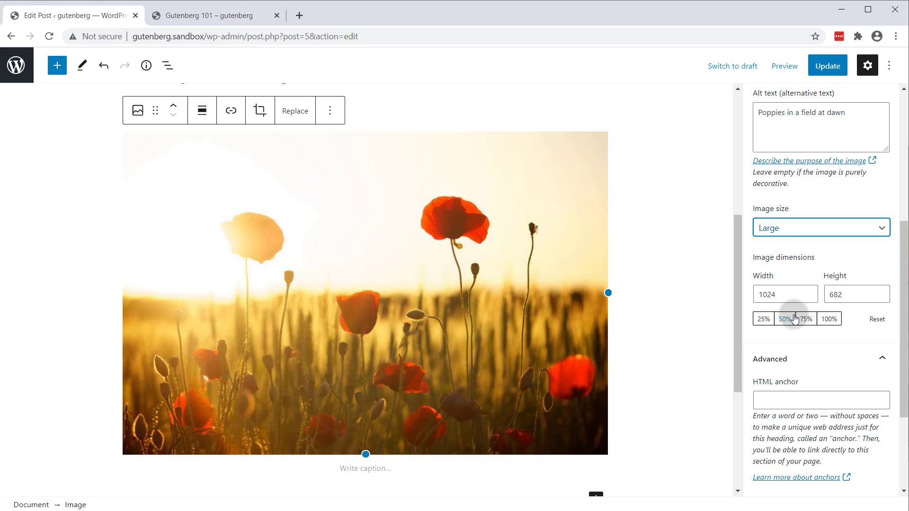
Set the poppies image's width to 400 and try center and right alignment on it.
left_click_drag(789, 299, 747, 303)
type("400")
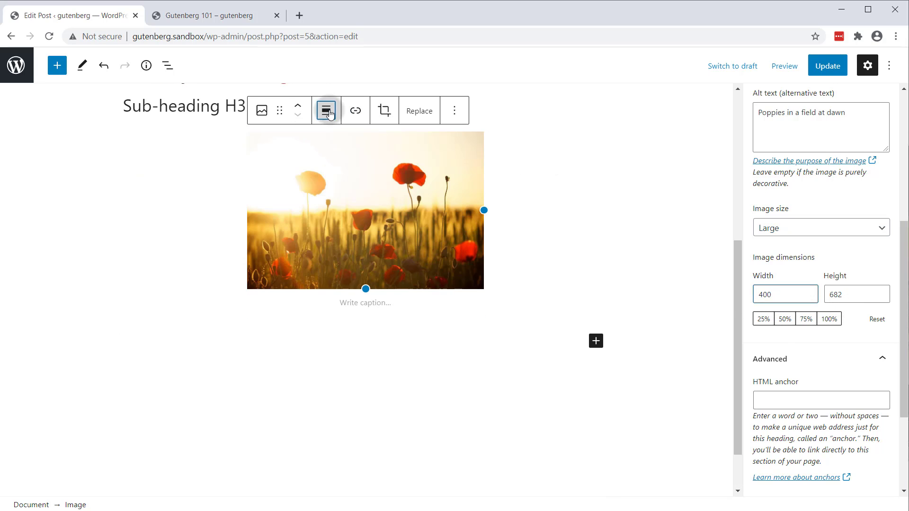
left_click(327, 112)
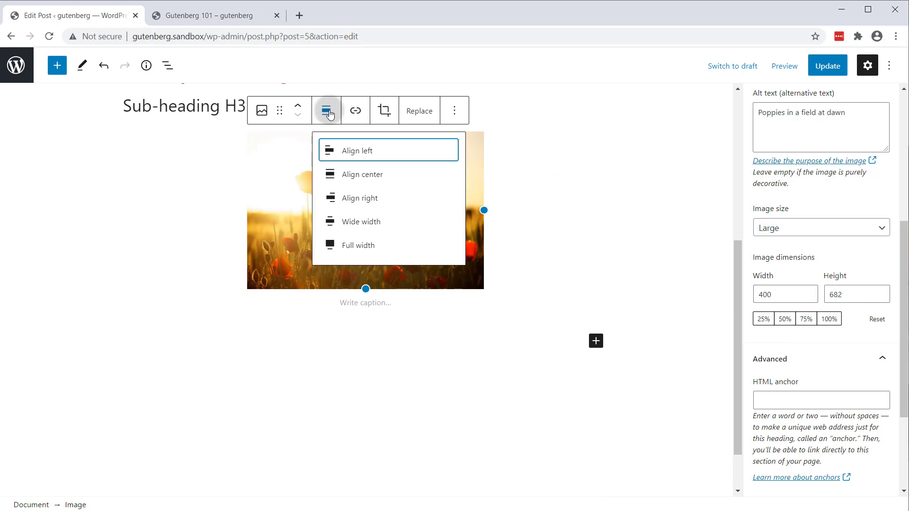
left_click(341, 198)
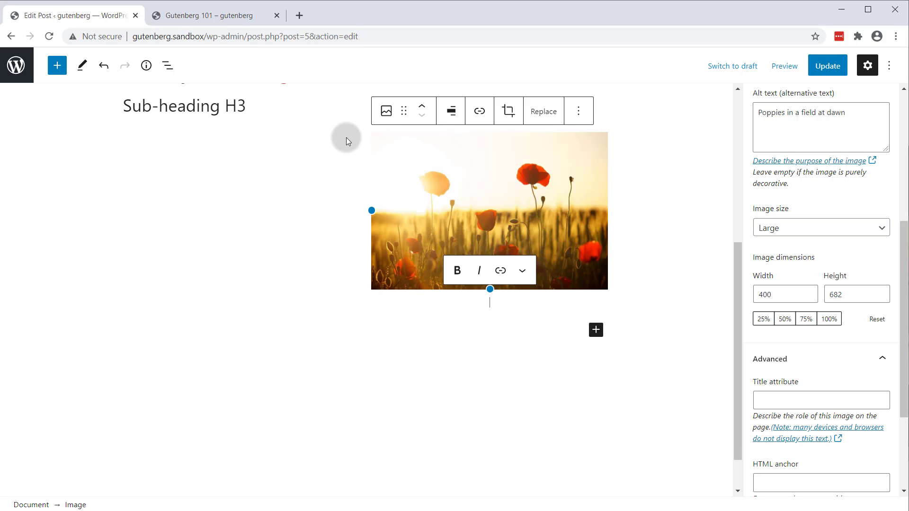
Try full width and right alignment on the poppies image, ending with center alignment.
left_click(451, 111)
left_click(478, 242)
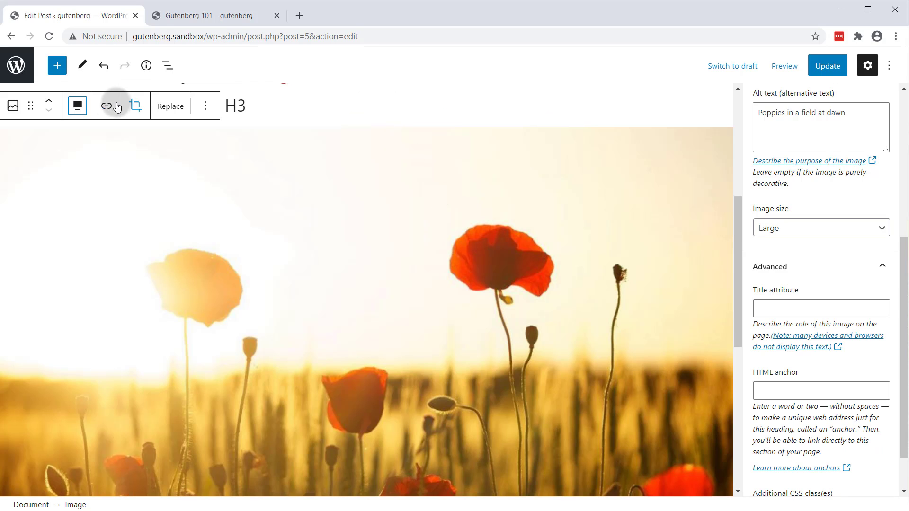
left_click(79, 107)
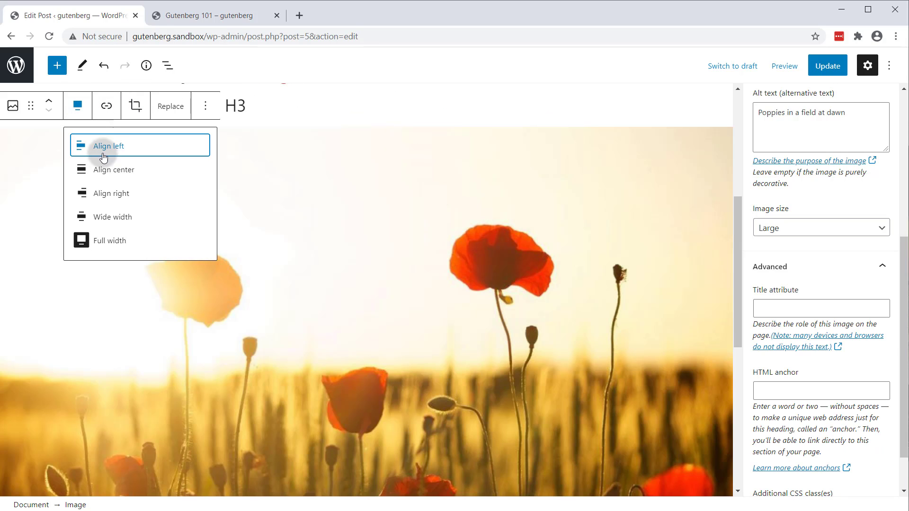
left_click(101, 195)
left_click(212, 111)
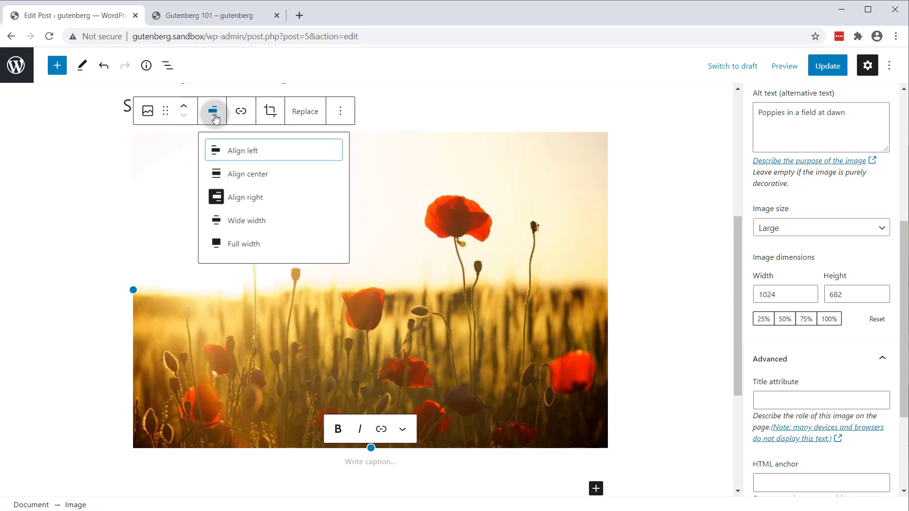
left_click(225, 174)
Set the poppies image to full width, update the post and check the image in the preview page.
left_click(202, 106)
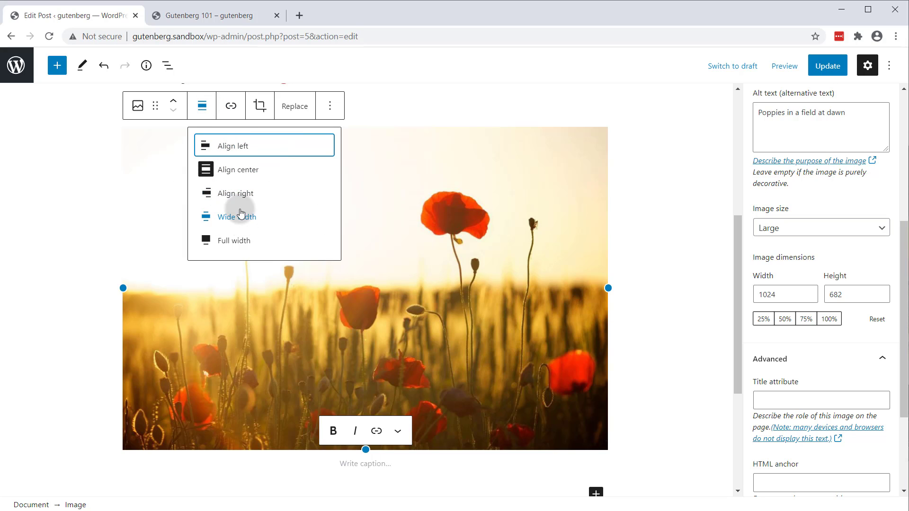
left_click(236, 235)
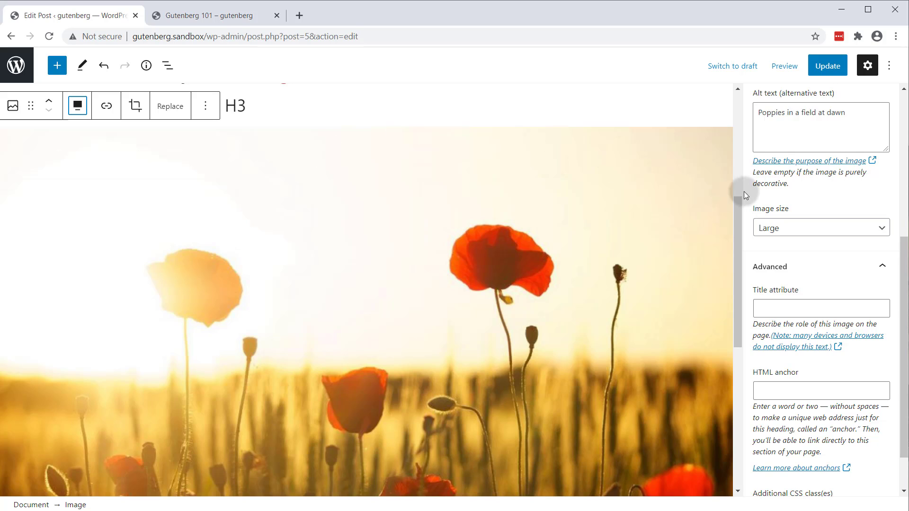
scroll(746, 194, "down", 1)
left_click(827, 66)
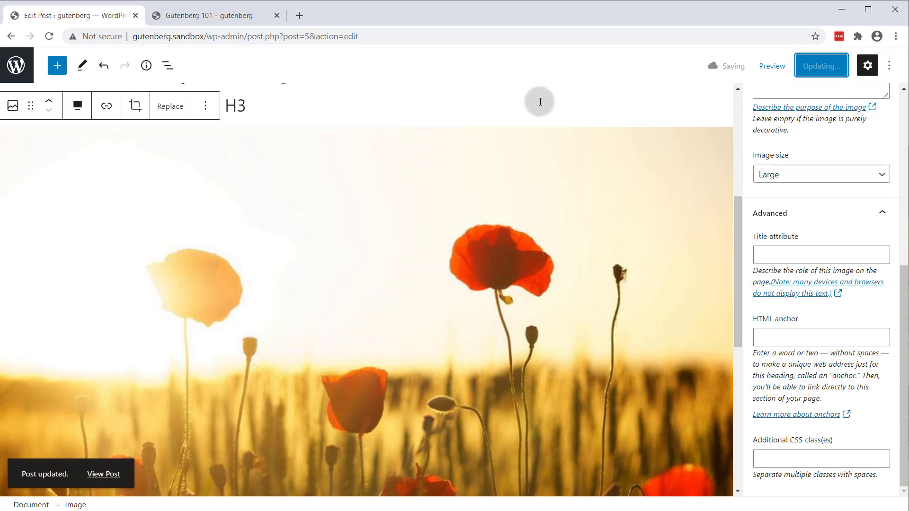
left_click(195, 15)
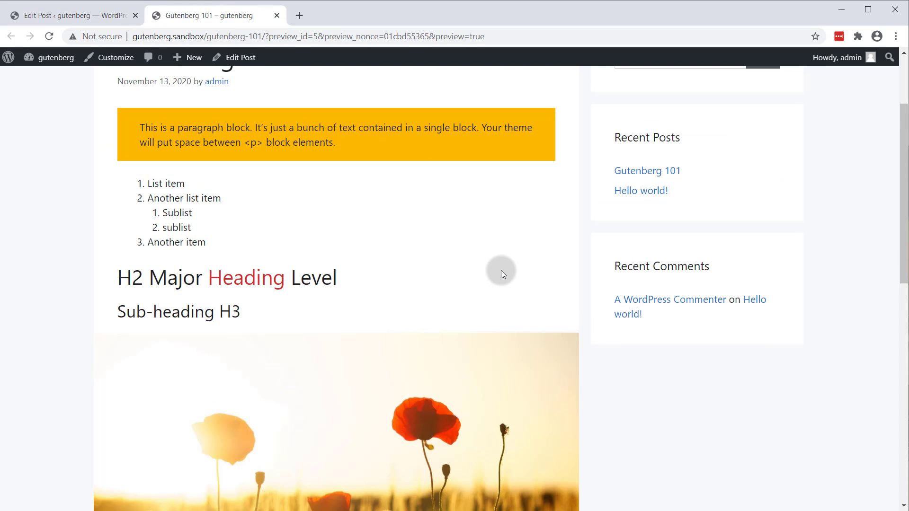
scroll(423, 232, "down", 3)
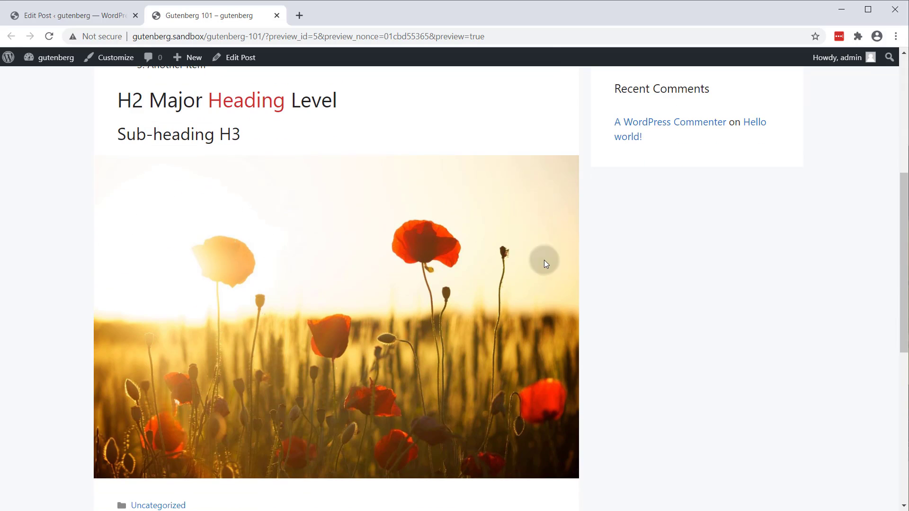
scroll(369, 228, "up", 2)
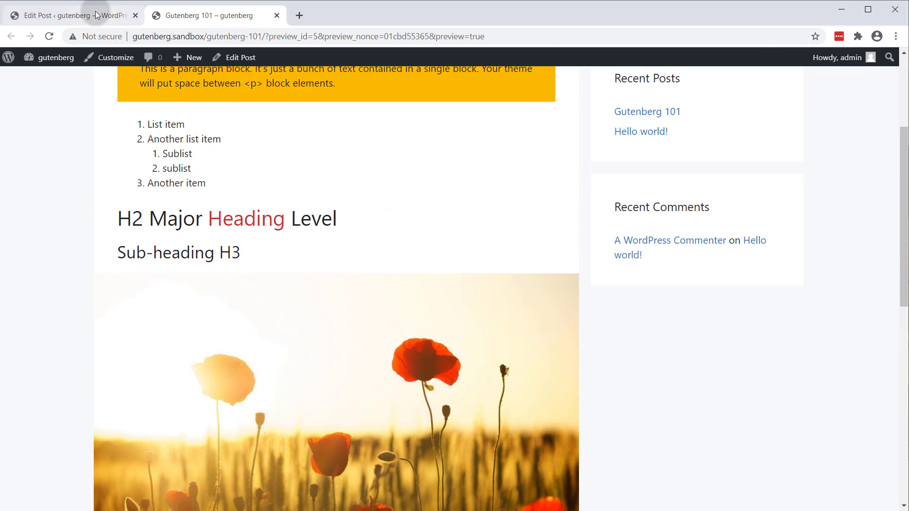
Return to the post editor, align the poppies image to the center and update the post.
left_click(71, 15)
left_click(79, 106)
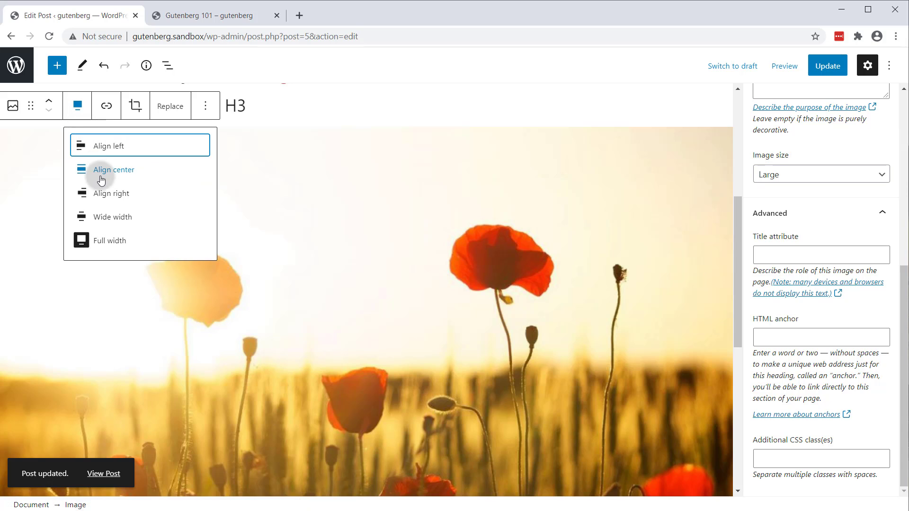
left_click(102, 179)
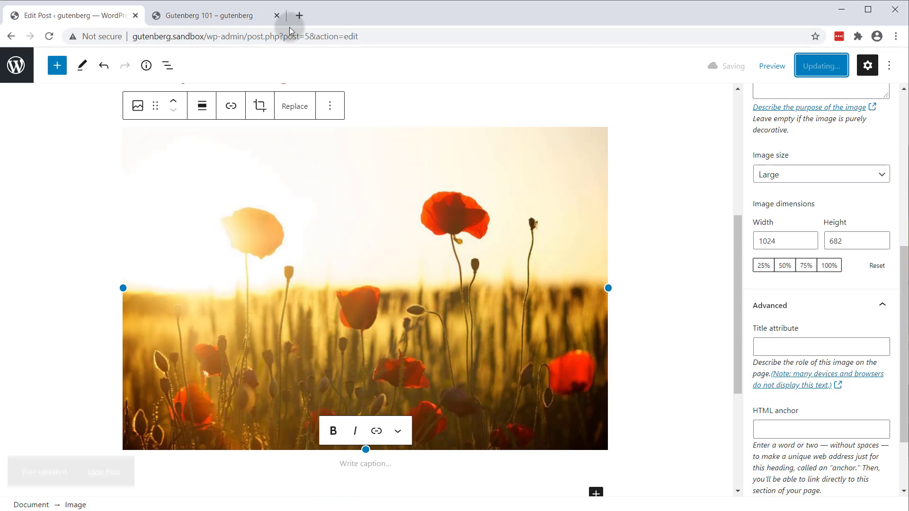
Reload the post preview and examine how the centered image sits within the content area.
left_click(228, 17)
key("F5")
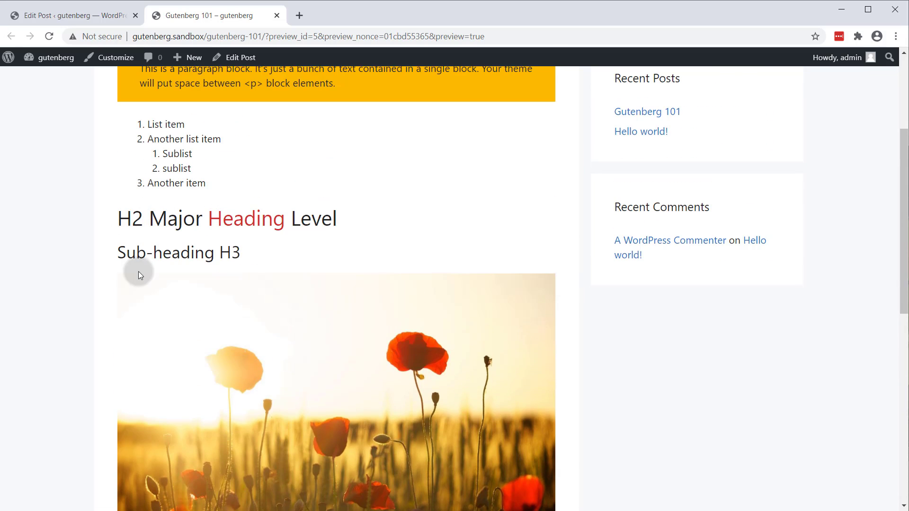
scroll(235, 215, "up", 3)
scroll(255, 279, "down", 3)
scroll(502, 309, "down", 5)
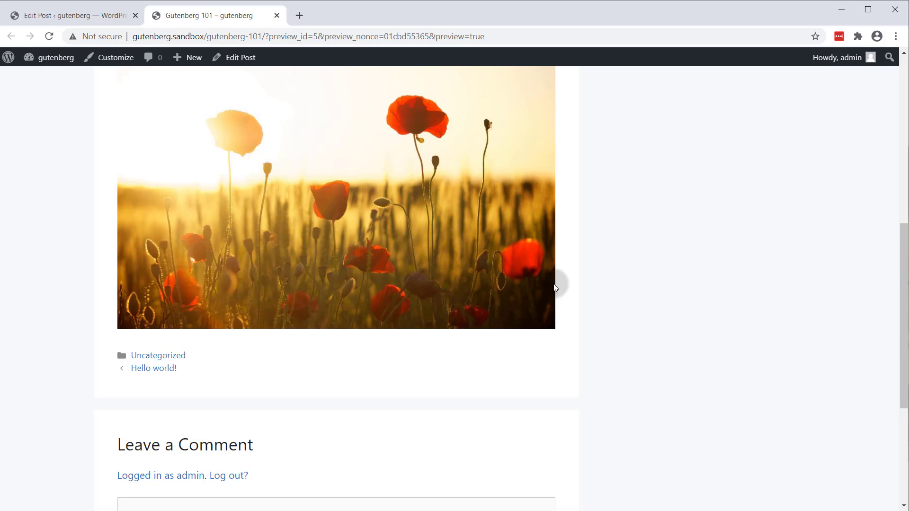
scroll(548, 281, "up", 5)
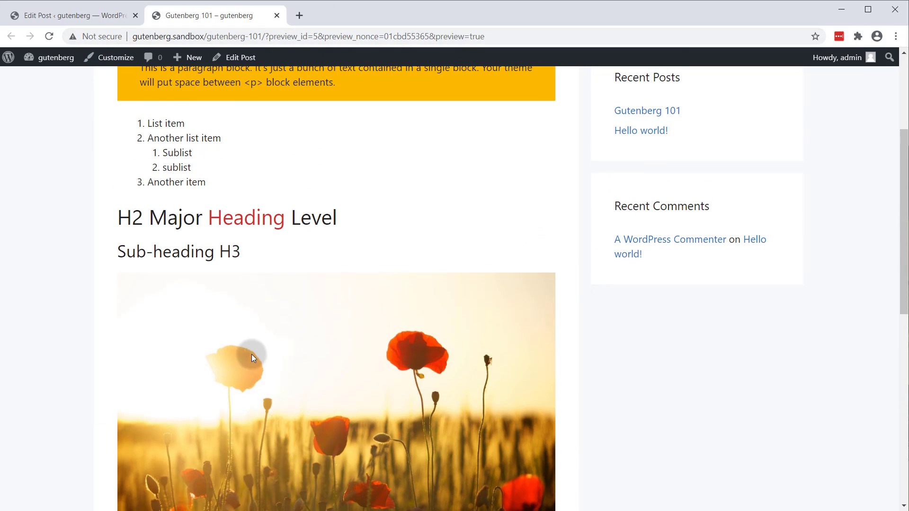
scroll(363, 304, "down", 4)
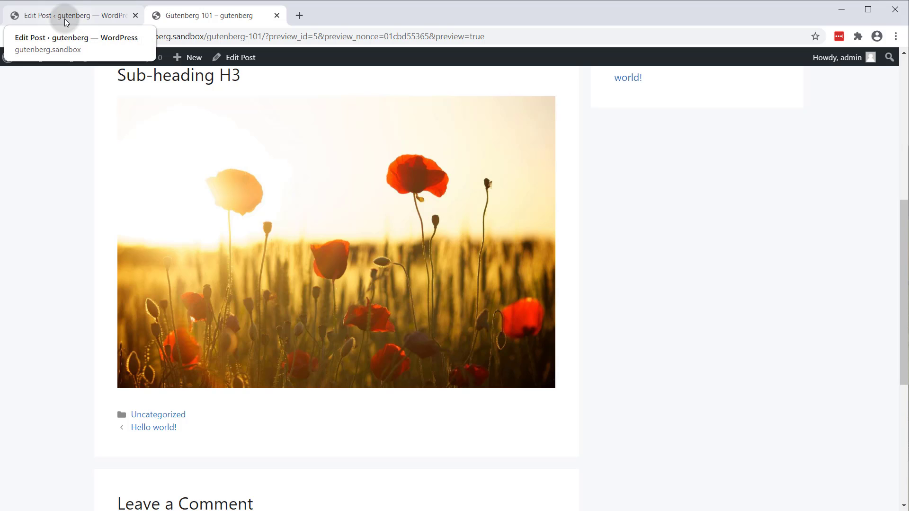
Return to the post editor and add the caption "This is the image catpion" below the poppies image.
left_click(47, 20)
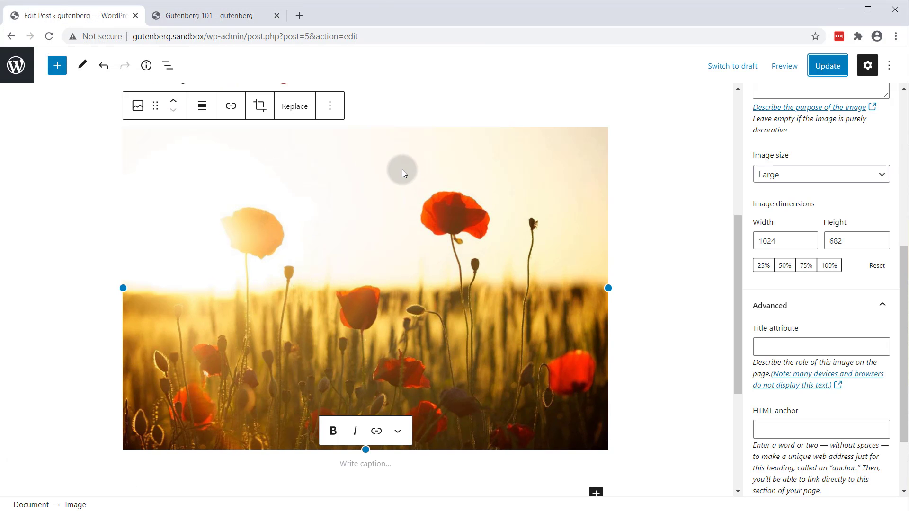
scroll(414, 284, "down", 4)
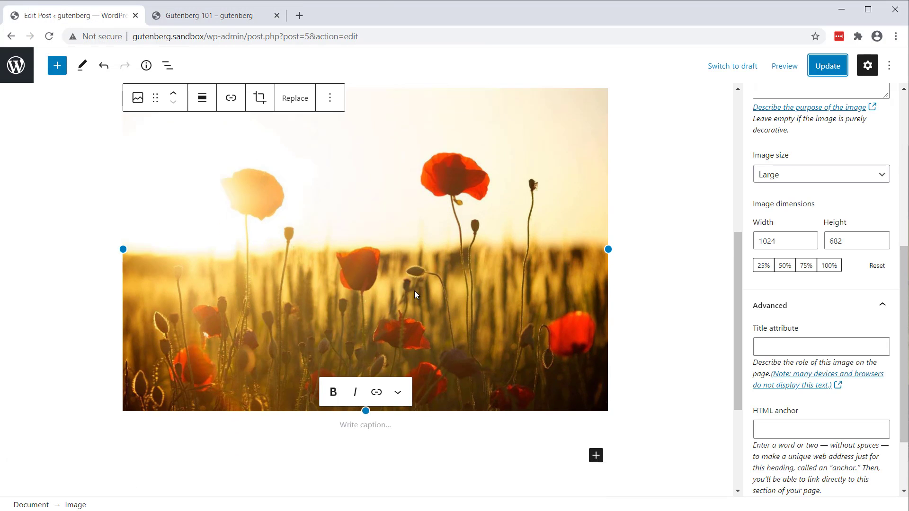
left_click(385, 287)
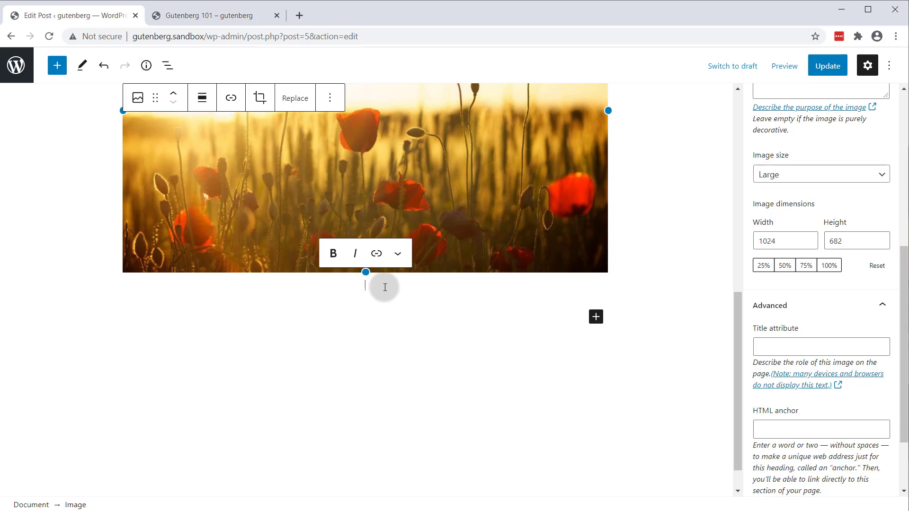
type("T")
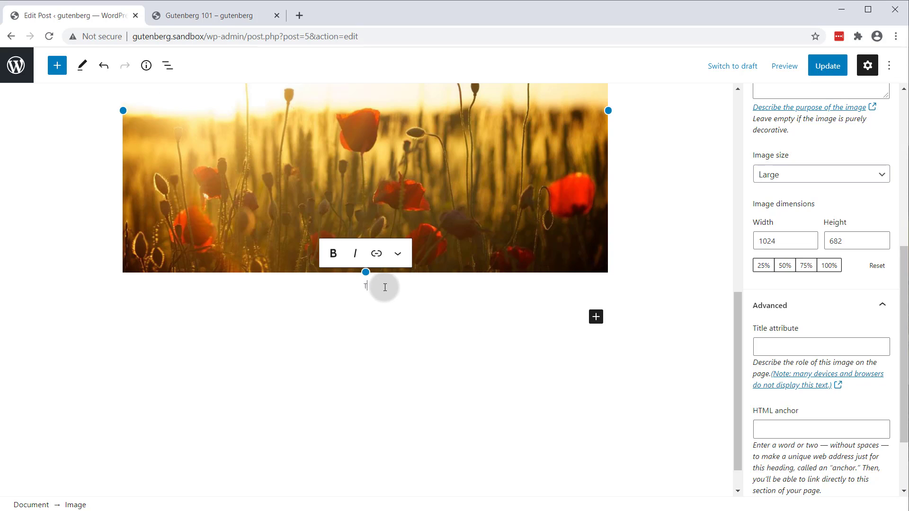
type("his is the image catpion")
Set the image's title attribute to "Poppies at dawn" and update the post.
left_click(793, 345)
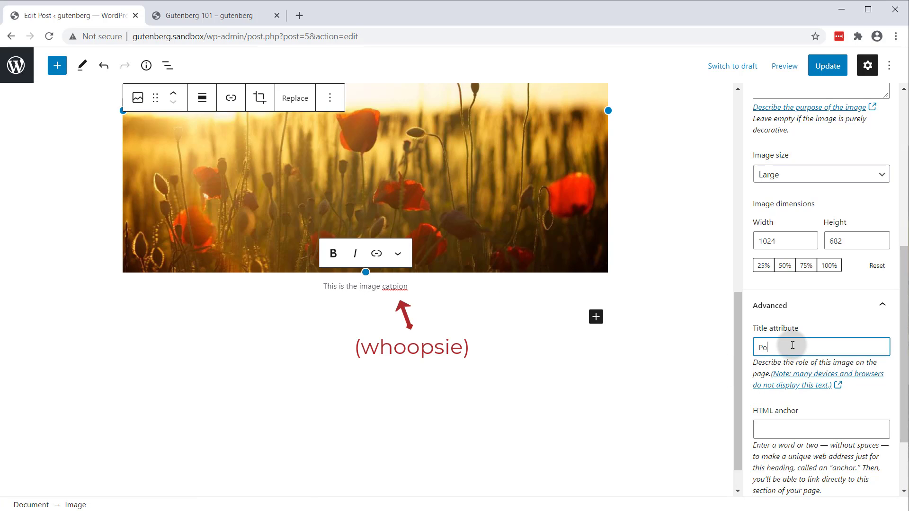
type("Poppies")
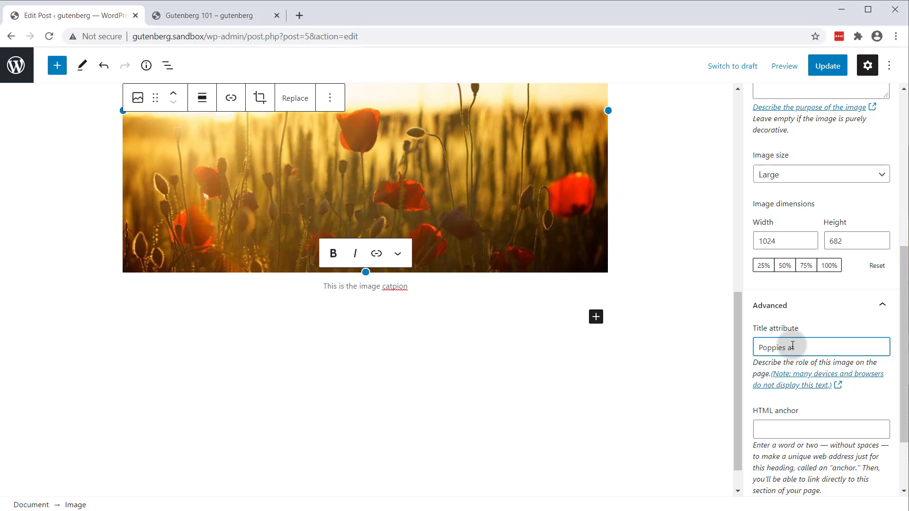
type("at dawn")
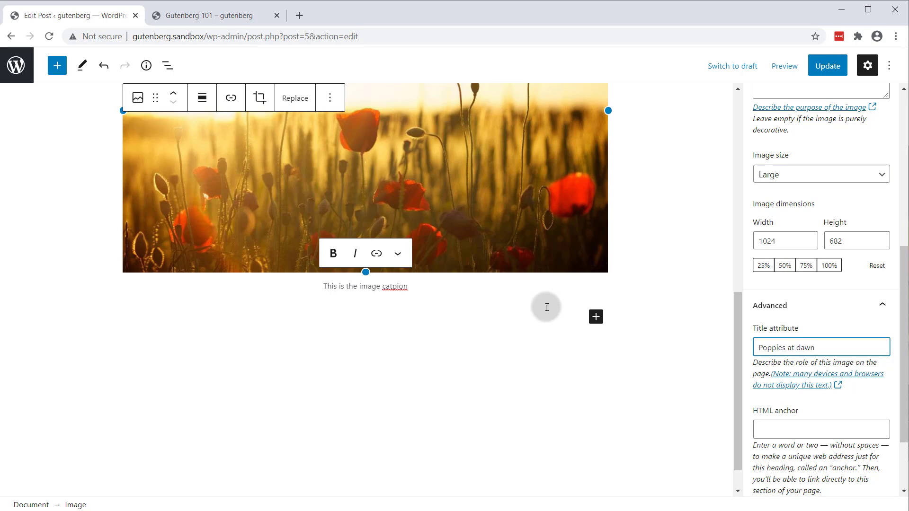
left_click(812, 66)
Check the image's caption and title tooltip in the post preview and return to the editor.
left_click(225, 15)
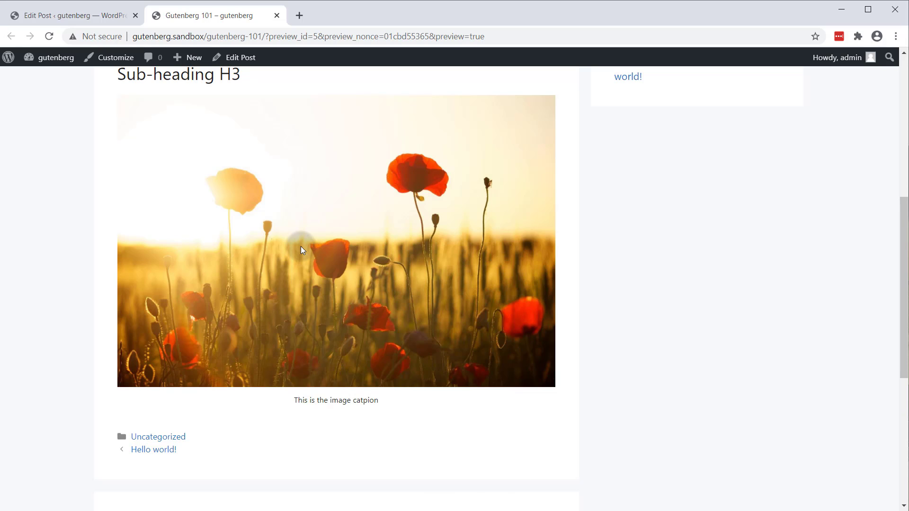
mouse_move(301, 247)
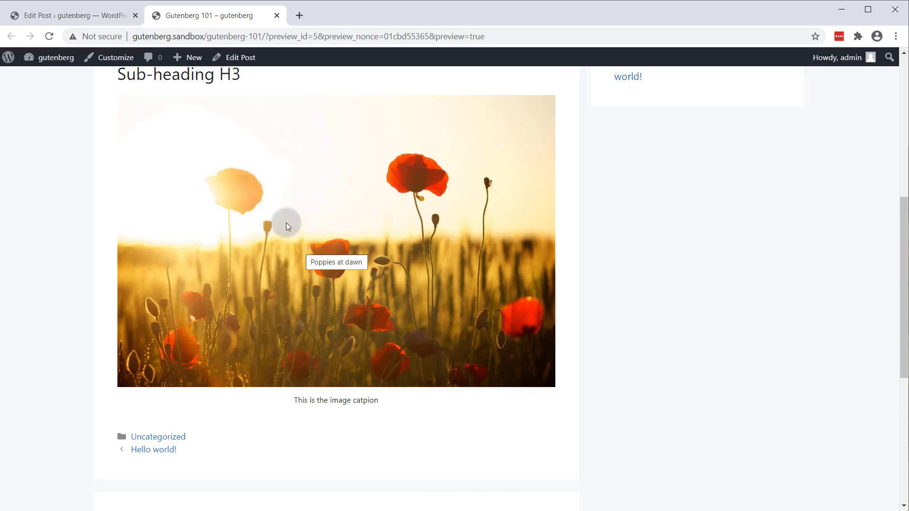
left_click(48, 15)
scroll(560, 314, "up", 3)
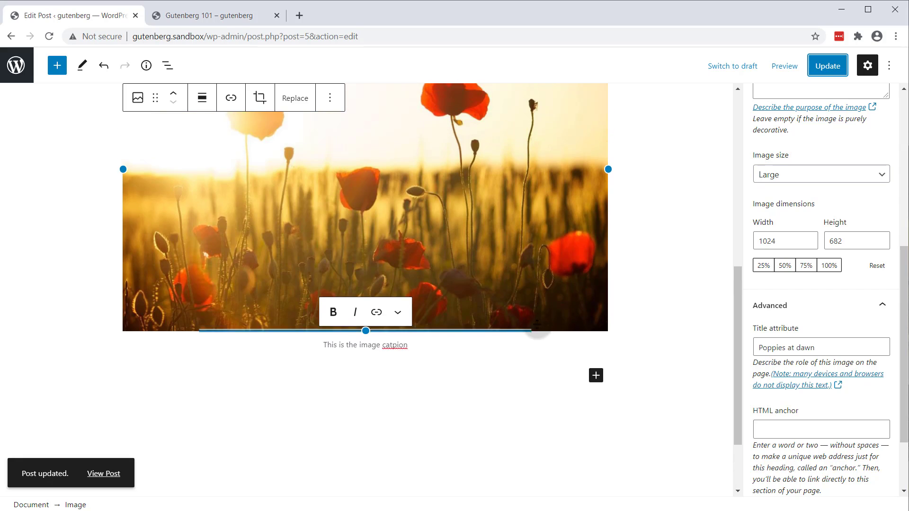
Add a Quote block below the poppies image with the text "This is my quotation" and the citation "- This is the citation".
left_click(596, 435)
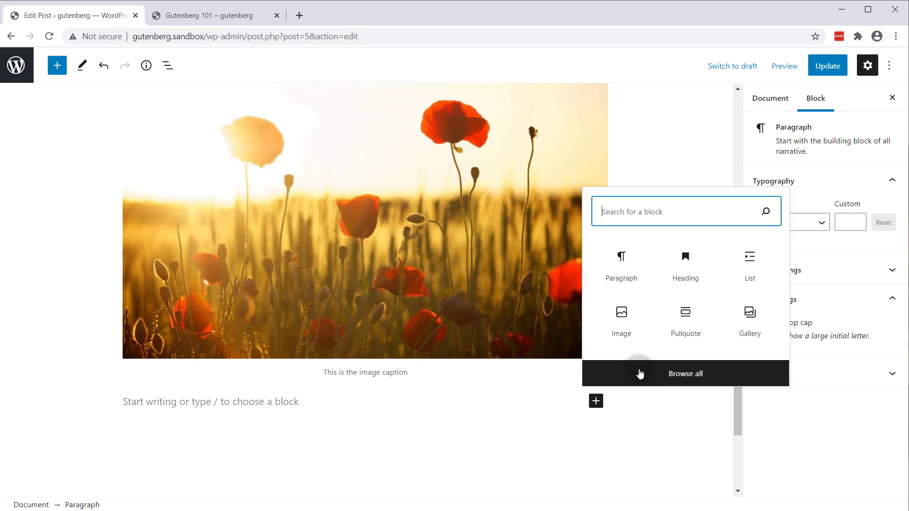
type("quo")
left_click(687, 232)
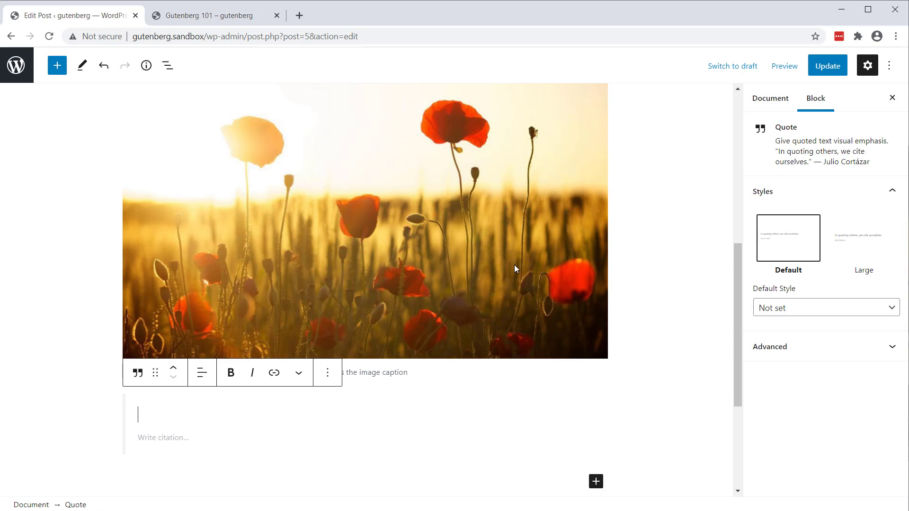
type("This")
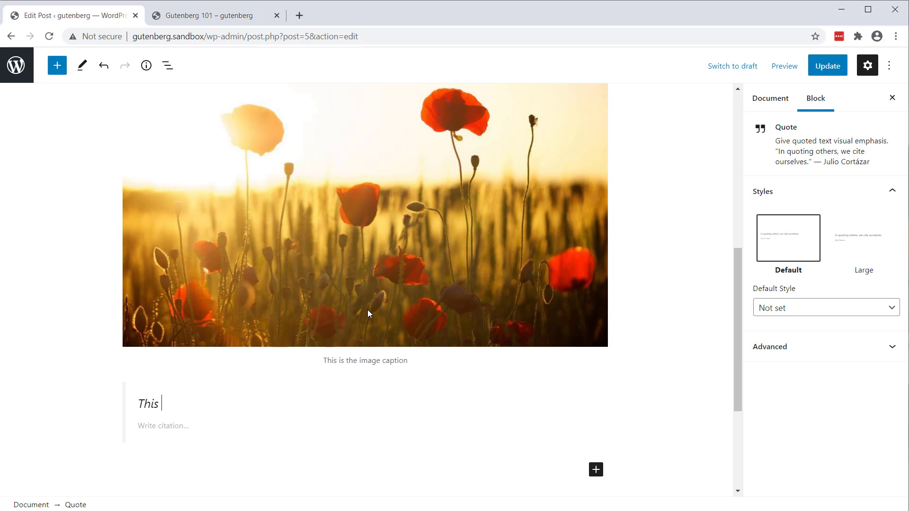
type(" is my quote")
left_click(158, 427)
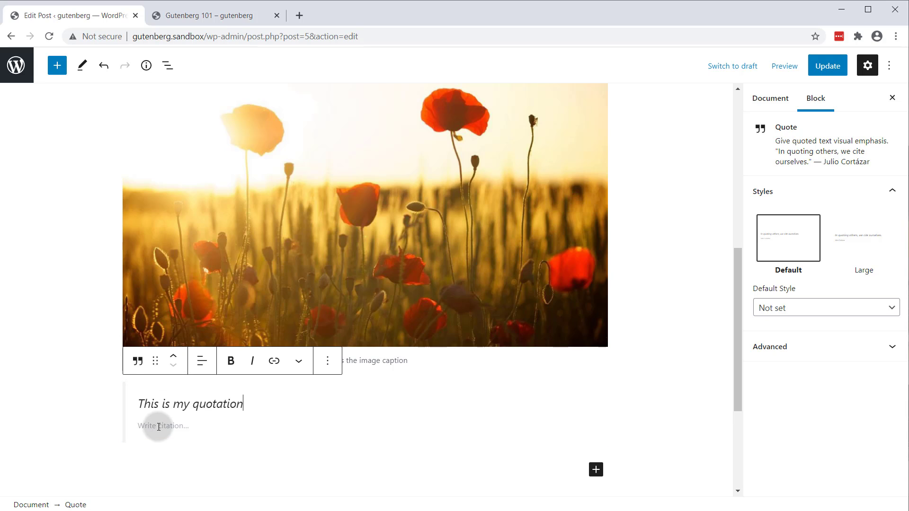
type("- This is the citation")
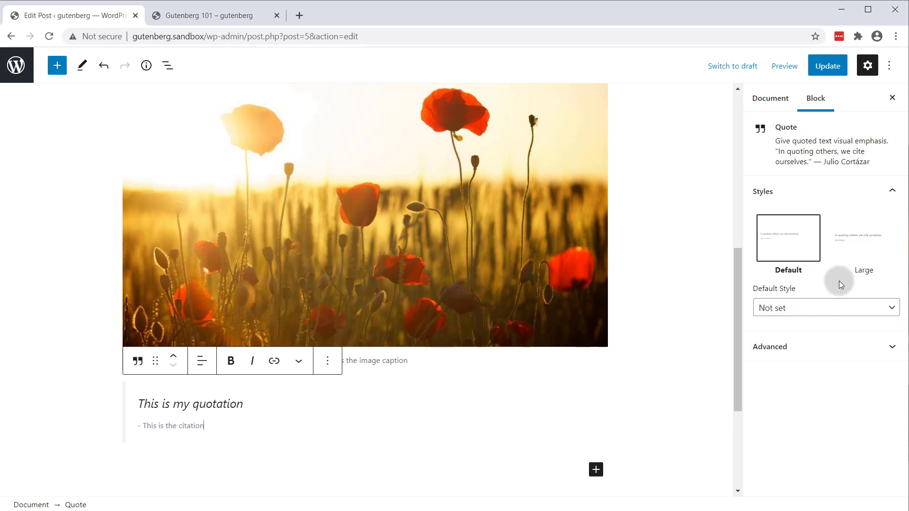
Try Large and Default as the quote's default style, and put the setting back to Not set.
left_click(810, 310)
left_click(785, 351)
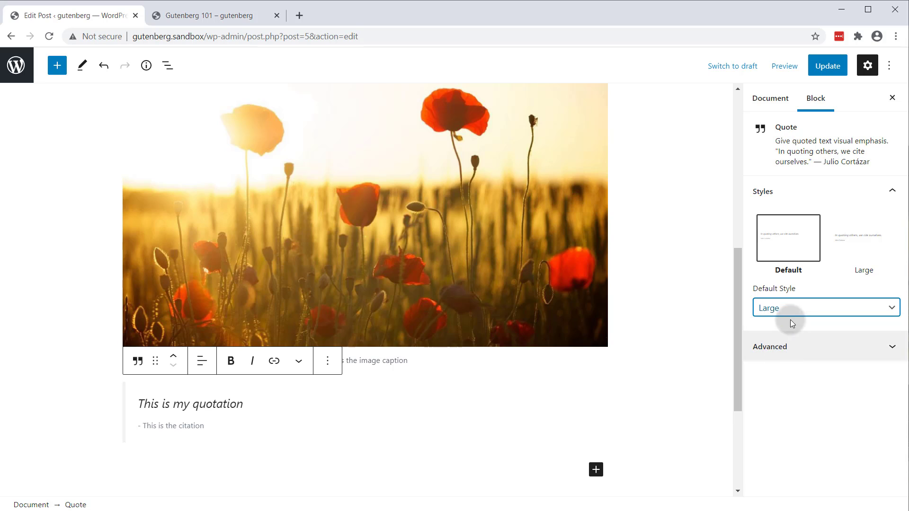
left_click(791, 311)
left_click(790, 333)
left_click(790, 317)
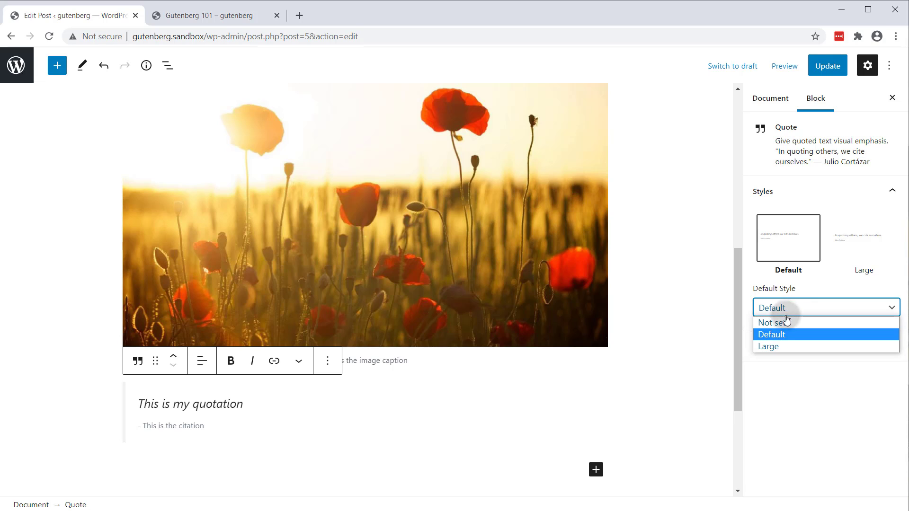
left_click(781, 320)
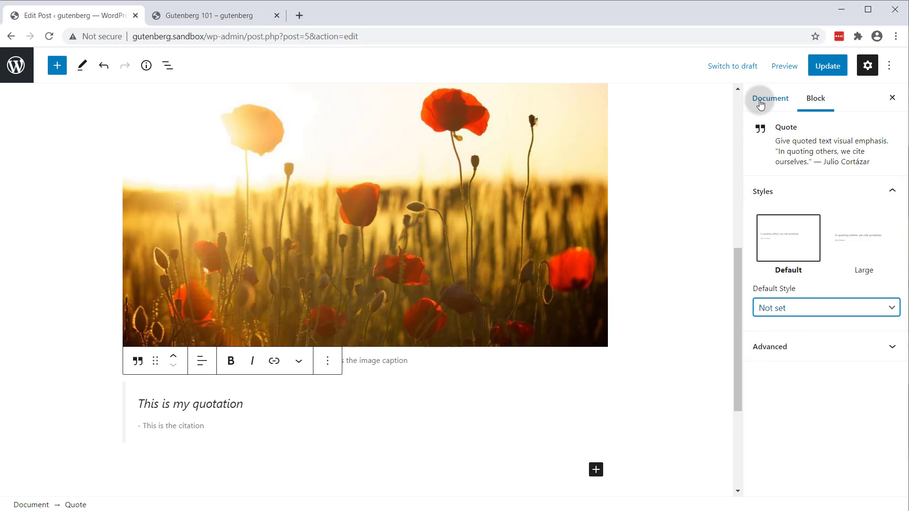
Update the post with the new quote and open the quote block's type options.
left_click(829, 66)
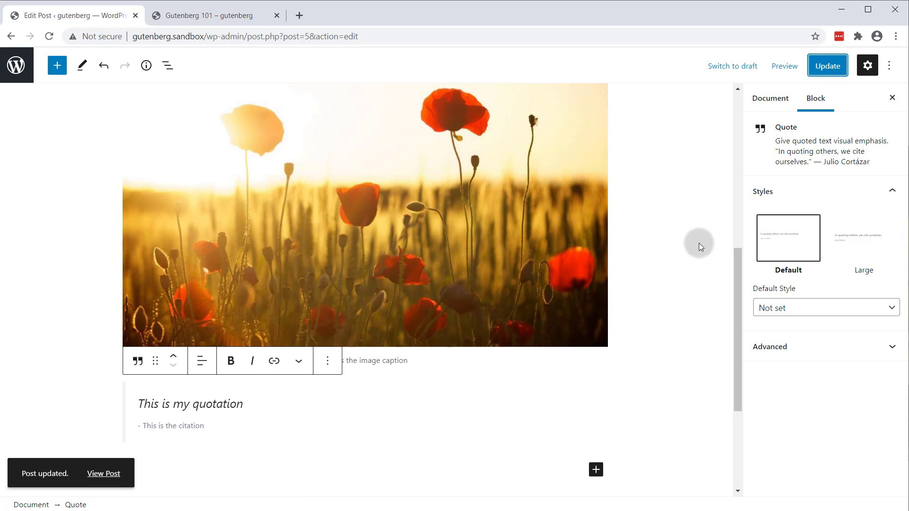
left_click(136, 408)
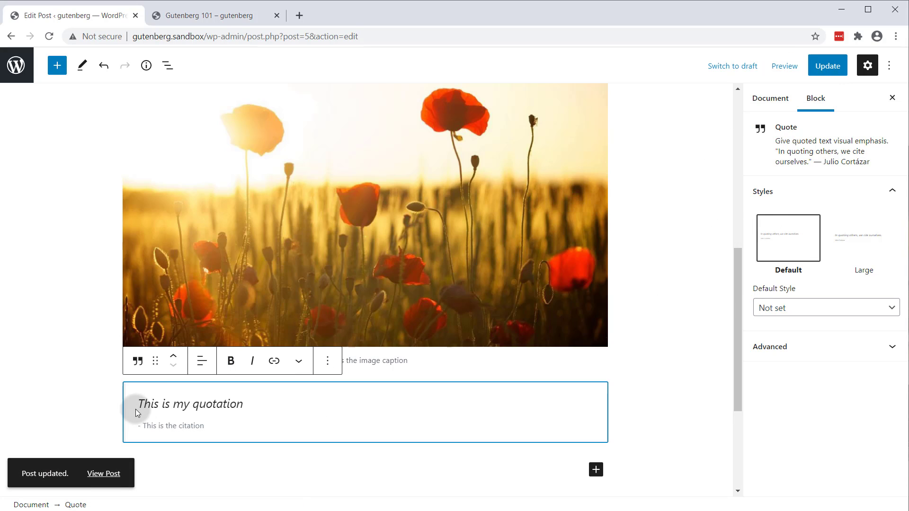
left_click(135, 364)
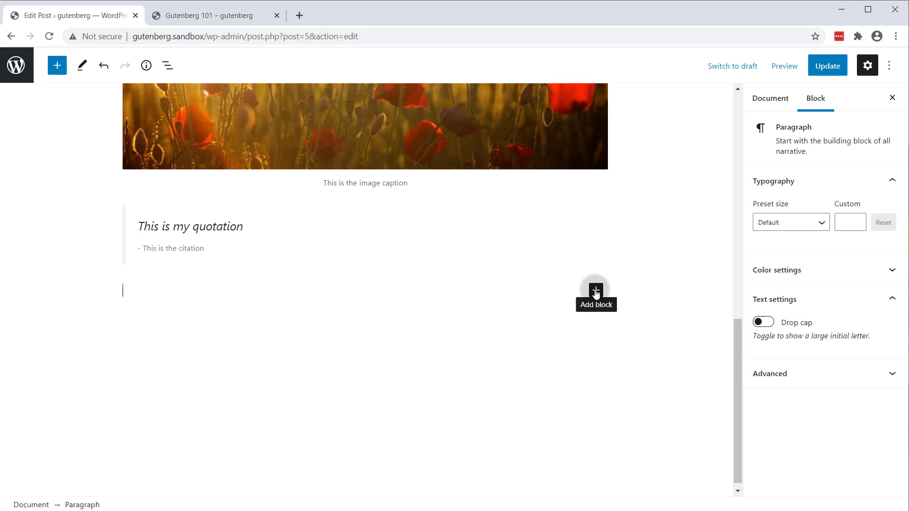
Search the available blocks for "sh" and insert a Shortcode block below the quotation.
left_click(595, 291)
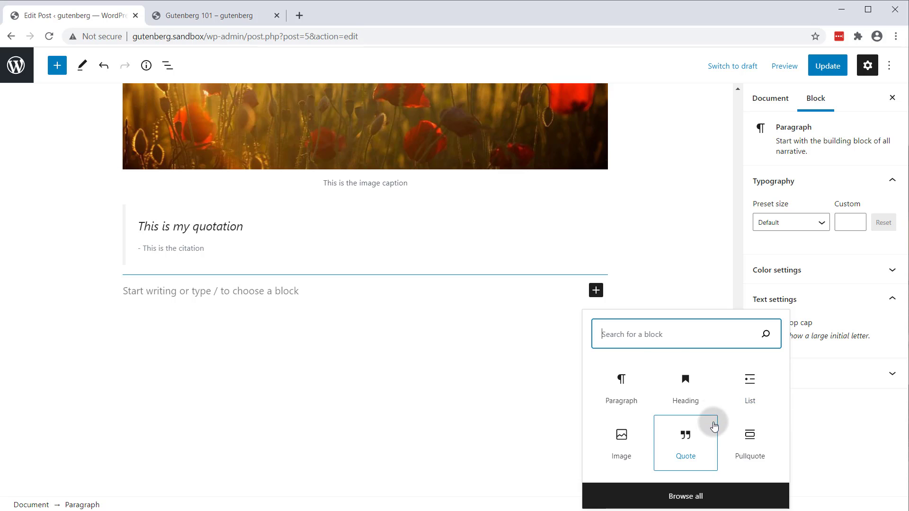
type("hos")
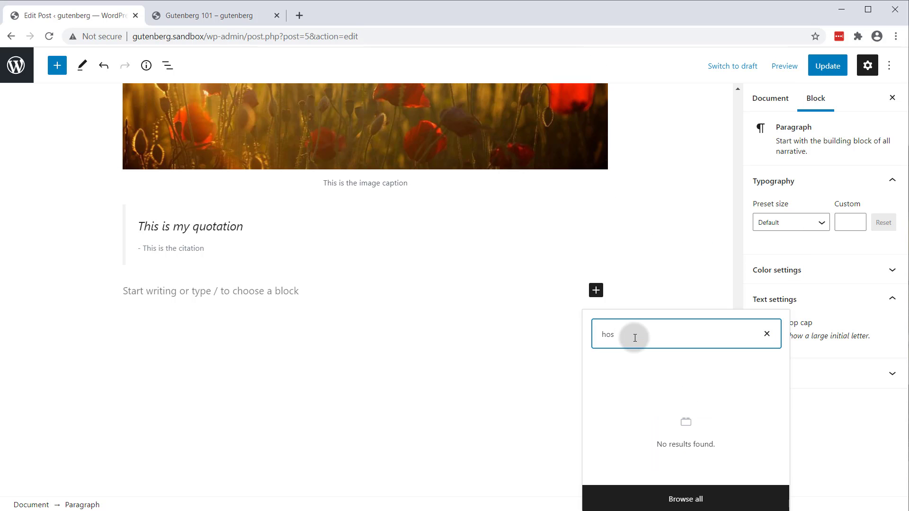
key("BackSpace")
key("BackSpace")
key("BackSpace")
type("sh")
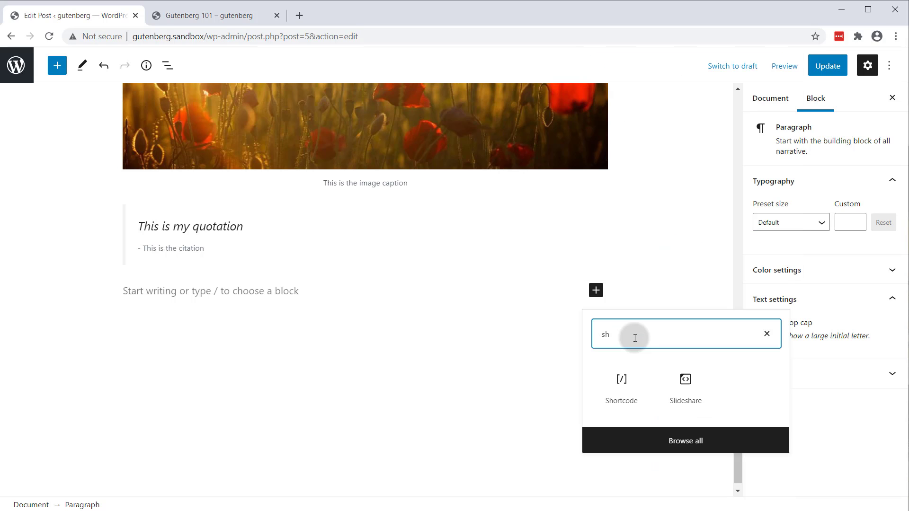
left_click(623, 374)
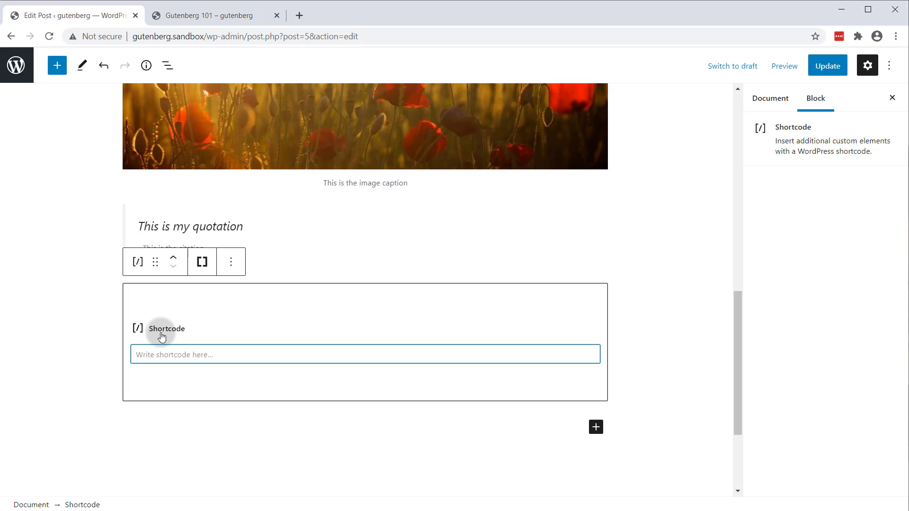
Enter the sample shortcode [myshortcode_here] in the Shortcode block and clear it again.
type("[myshortcode_here")
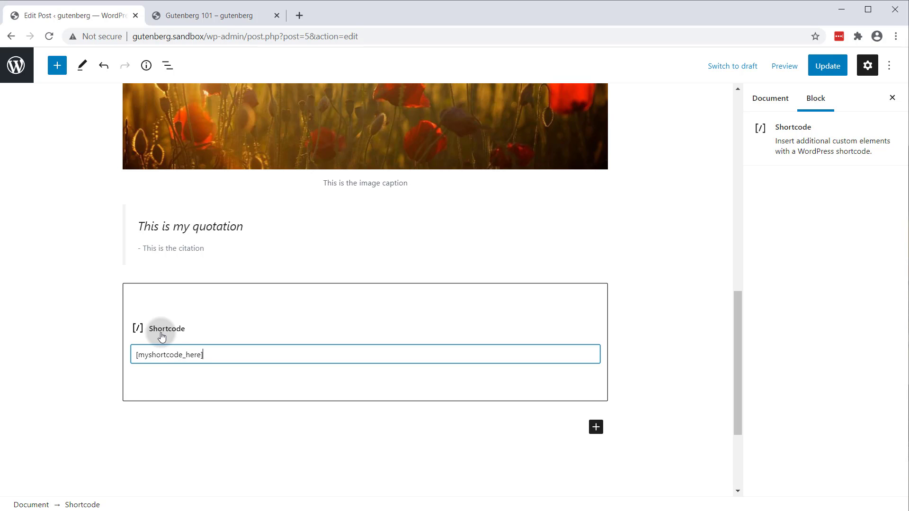
left_click(209, 447)
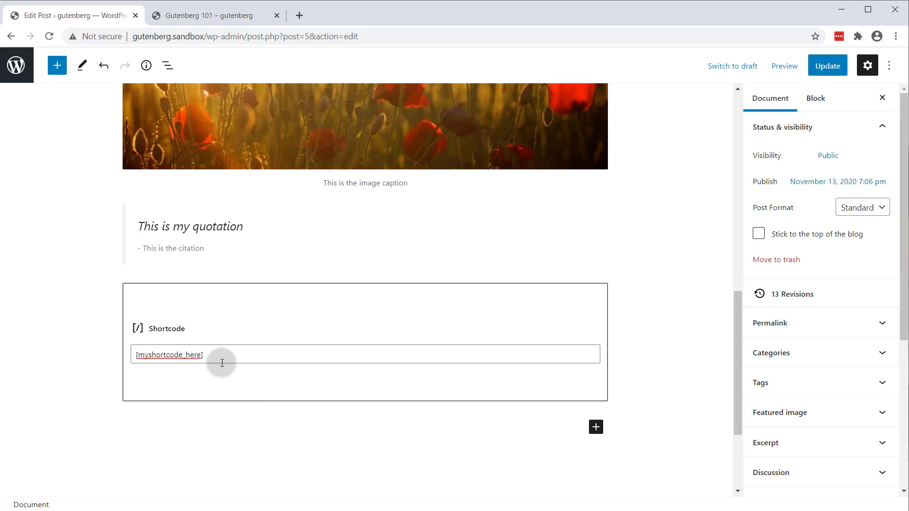
left_click_drag(218, 360, 112, 349)
key("BackSpace")
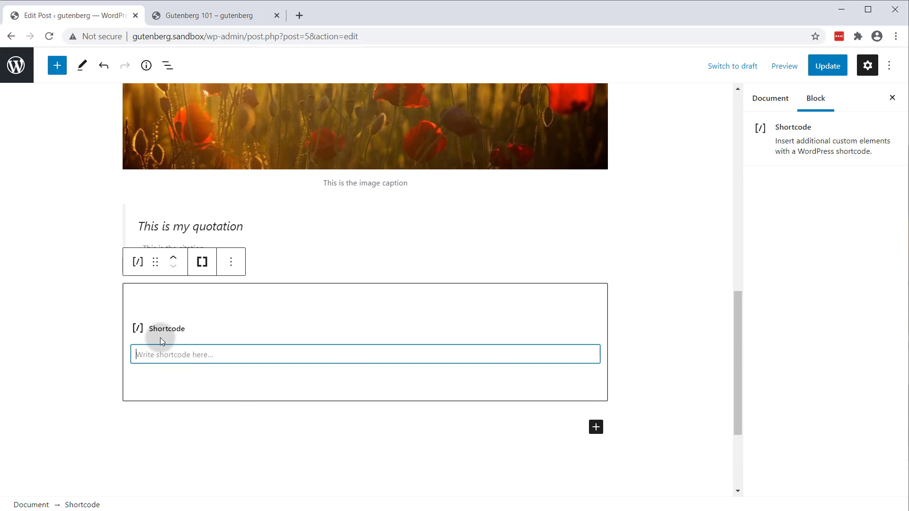
Choose the List shortcode in the shortcode generator and give it the built-in search icon.
left_click(201, 263)
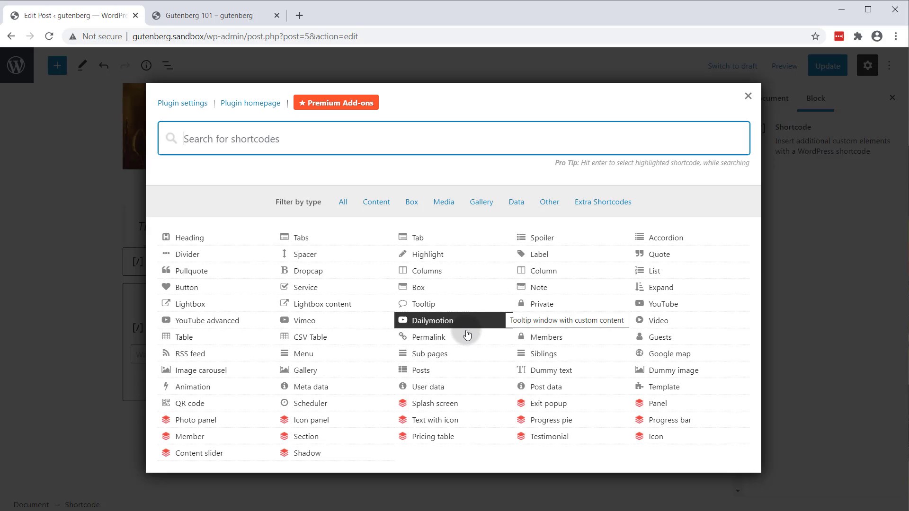
left_click(671, 275)
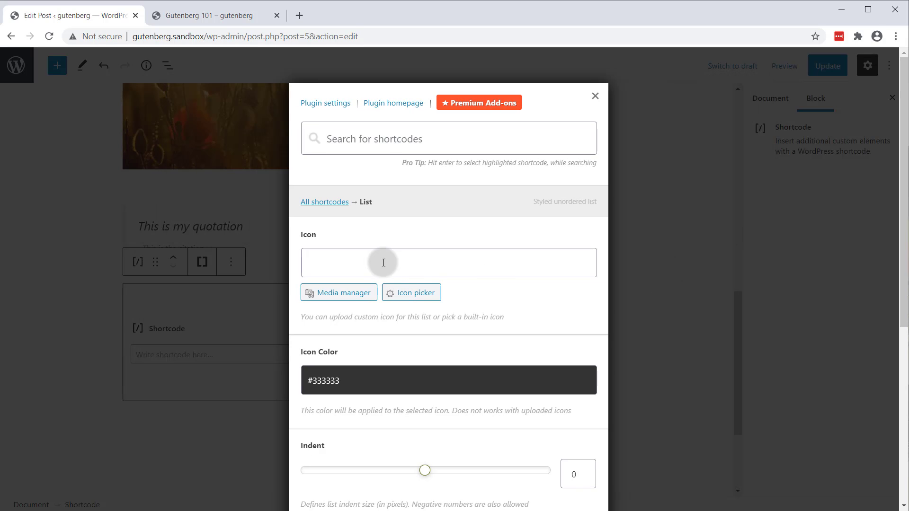
left_click(413, 293)
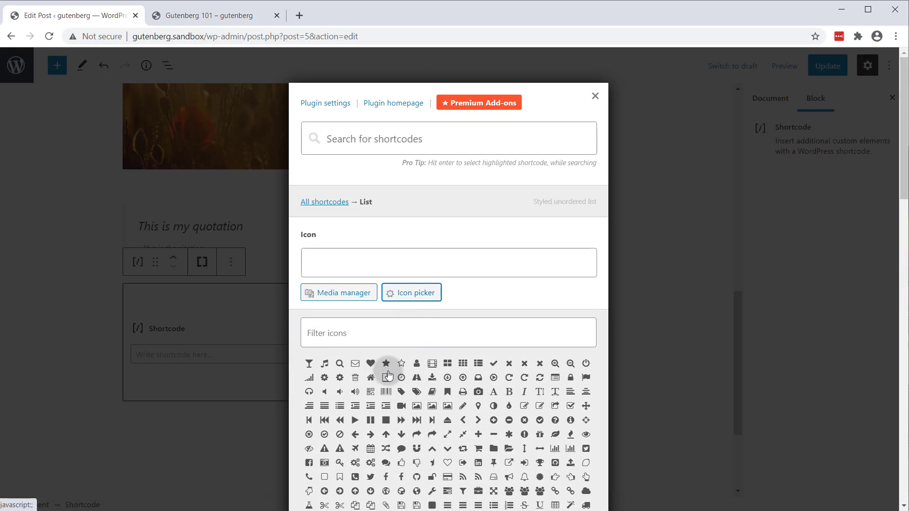
left_click(340, 363)
left_click(332, 292)
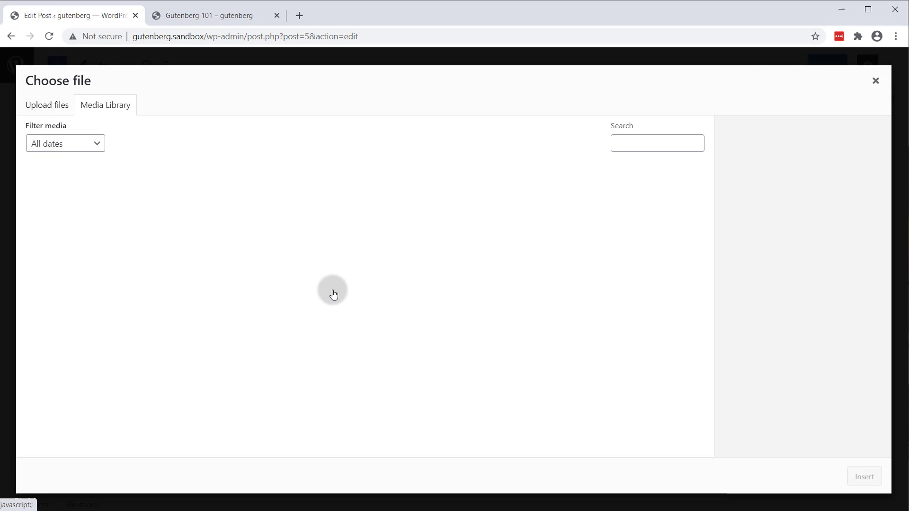
left_click(876, 82)
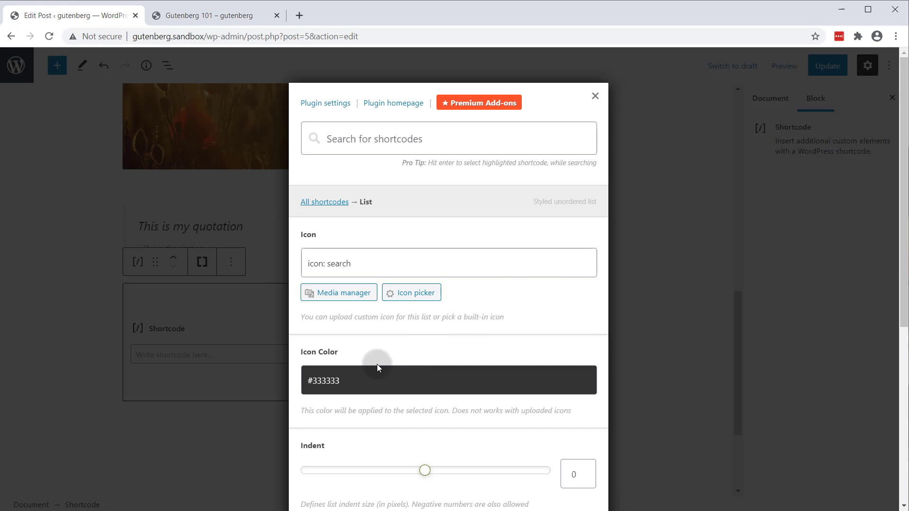
Set the list shortcode's icon color to red #f10101.
left_click(348, 386)
left_click_drag(337, 451, 329, 455)
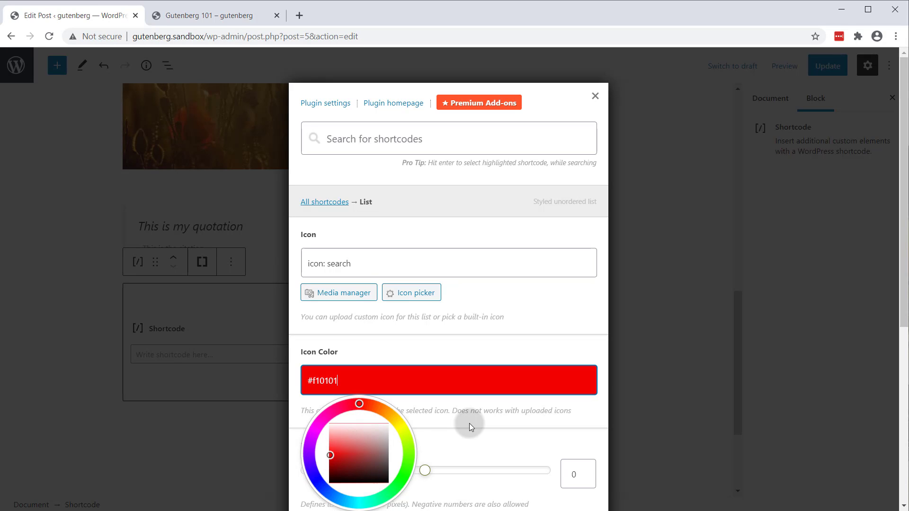
left_click(474, 432)
Keep the default three-item list content, preview the list live and insert the shortcode into the block.
scroll(478, 408, "down", 4)
scroll(479, 399, "down", 2)
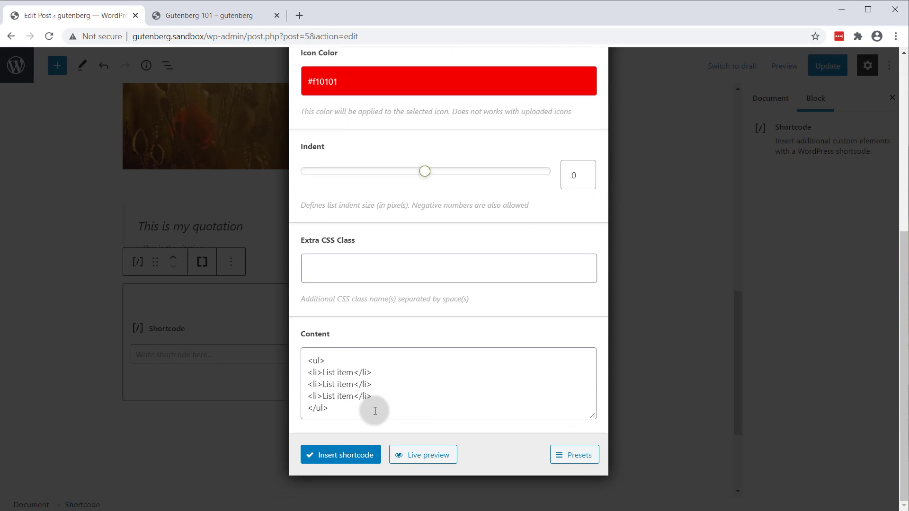
left_click_drag(374, 407, 307, 360)
left_click(404, 454)
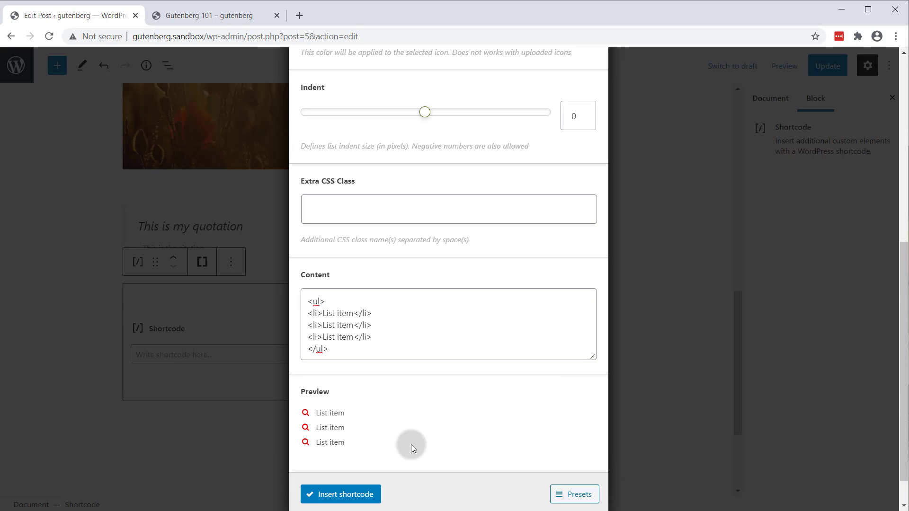
scroll(453, 331, "down", 2)
left_click(368, 464)
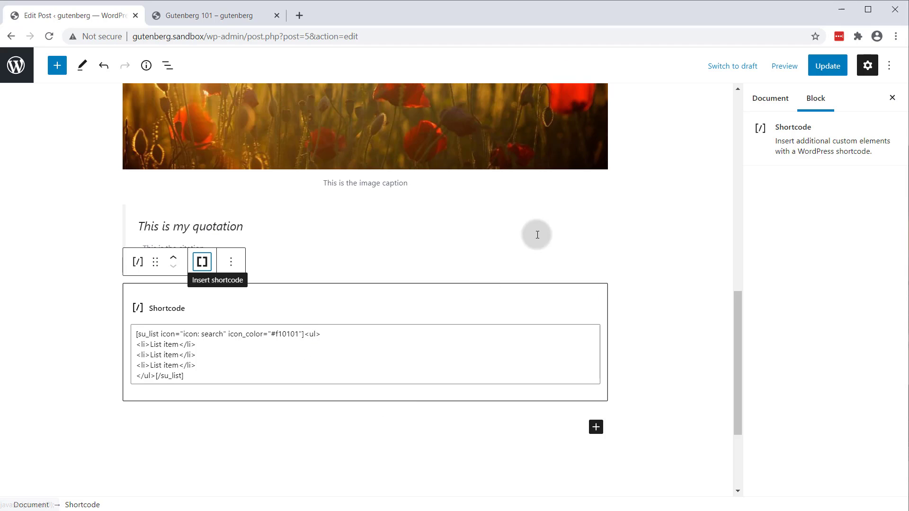
Update the post, check the red-icon list in the post preview and return to the editor.
left_click(847, 74)
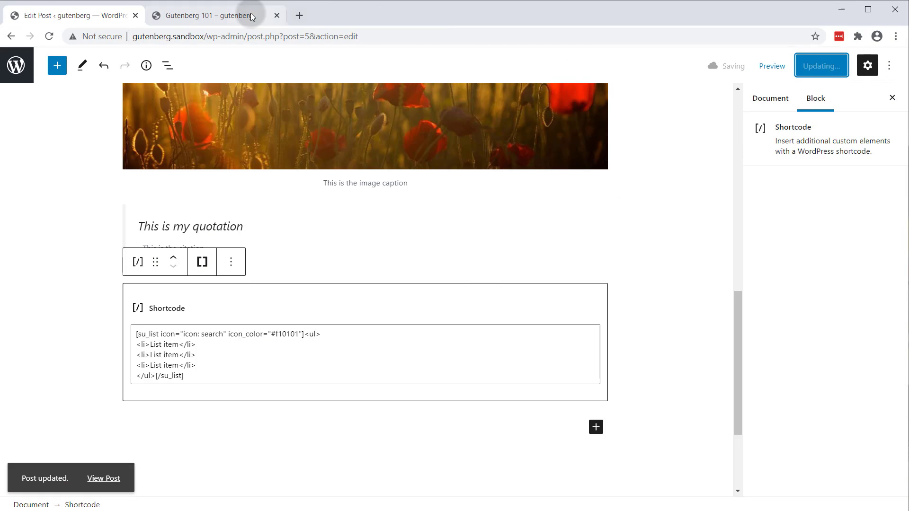
left_click(235, 15)
left_click(381, 277)
scroll(401, 302, "down", 5)
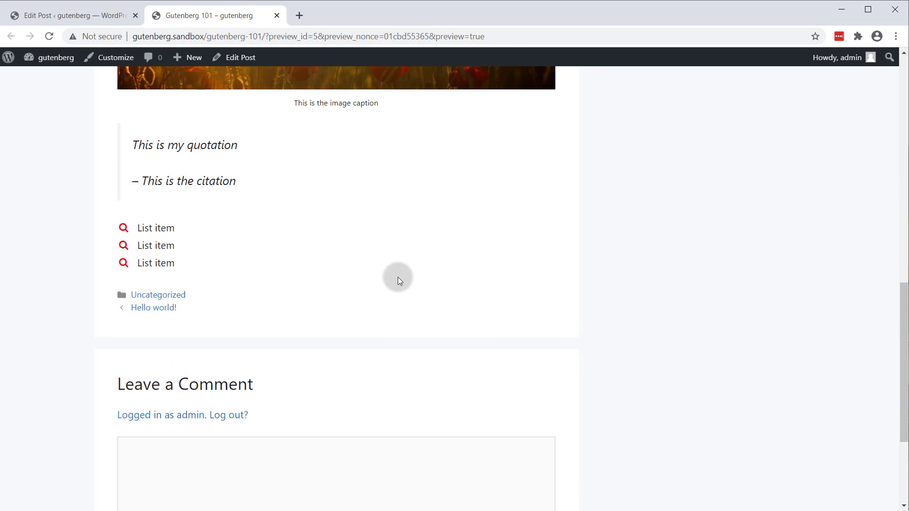
left_click_drag(181, 230, 92, 222)
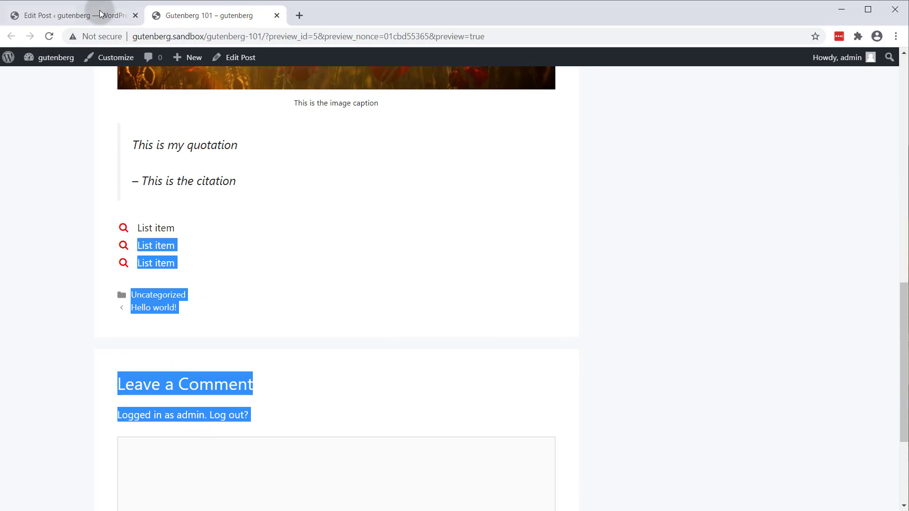
left_click(76, 24)
Start an empty paragraph block below the Shortcode block.
scroll(382, 309, "down", 3)
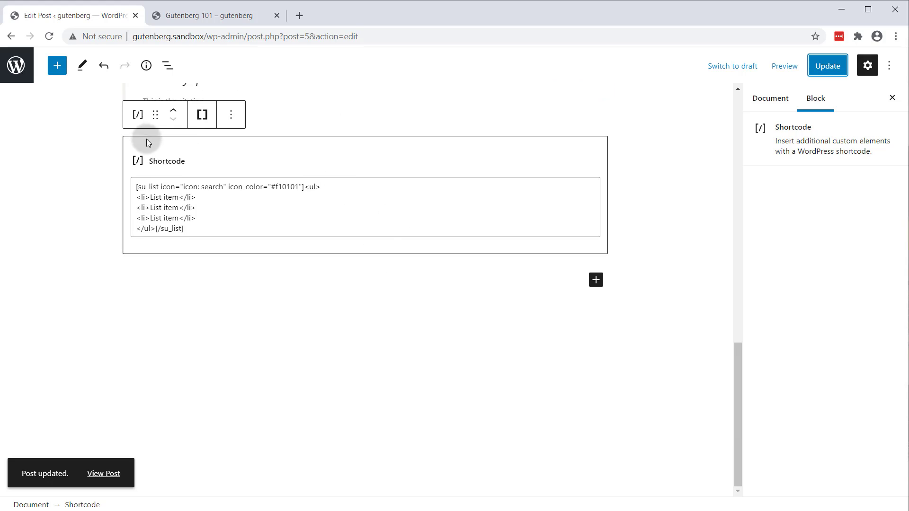
scroll(287, 134, "up", 5)
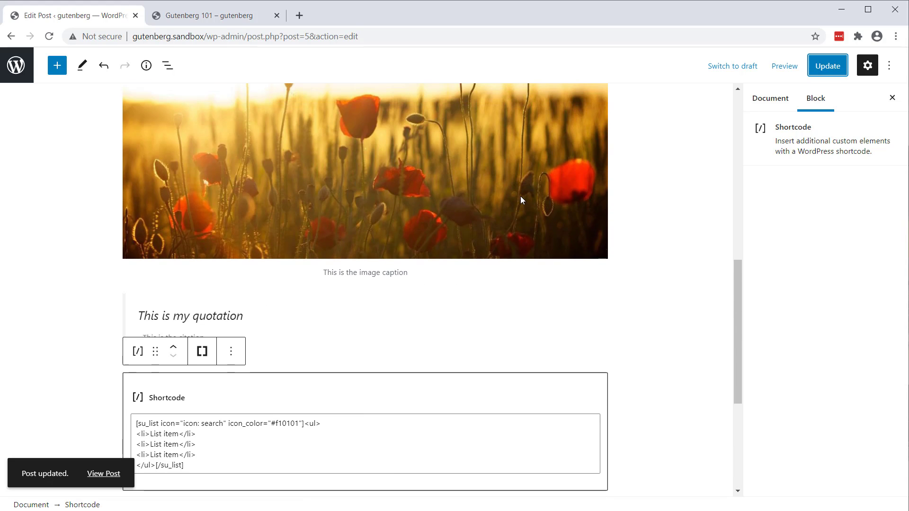
scroll(441, 218, "down", 3)
left_click(296, 430)
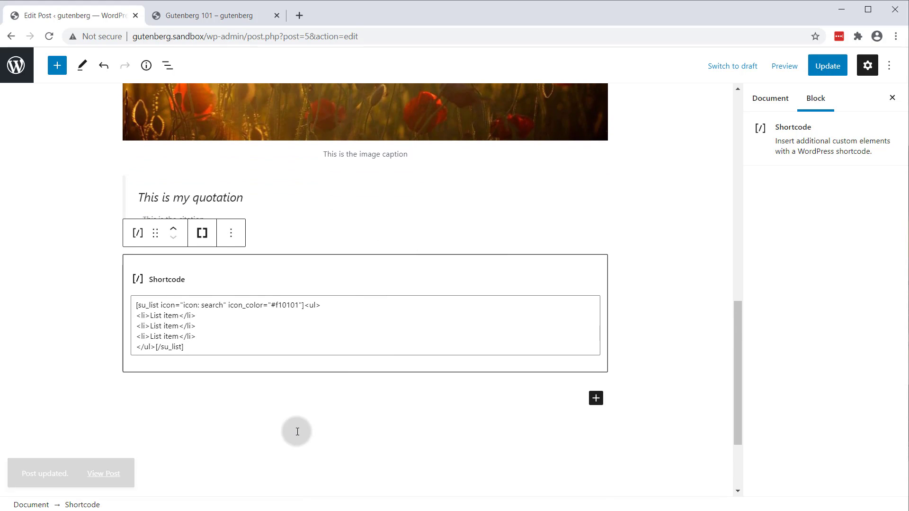
left_click(195, 270)
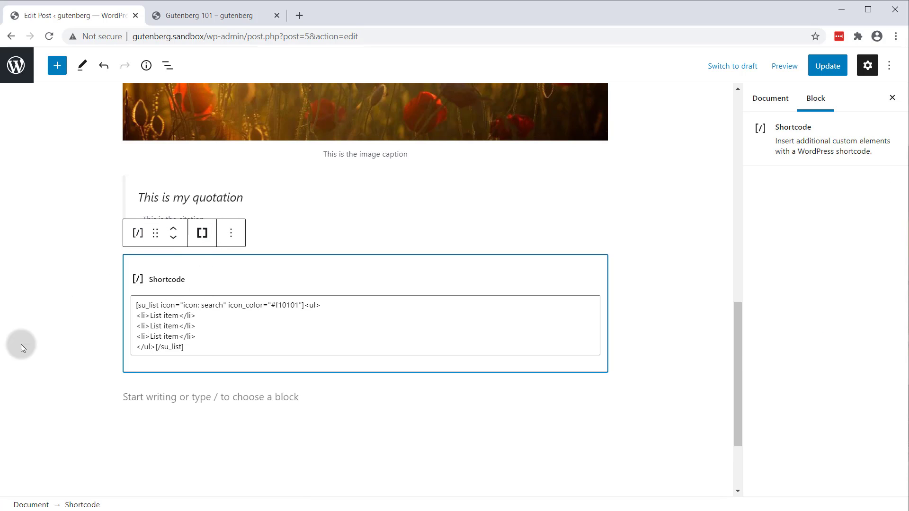
left_click(148, 397)
left_click(371, 277)
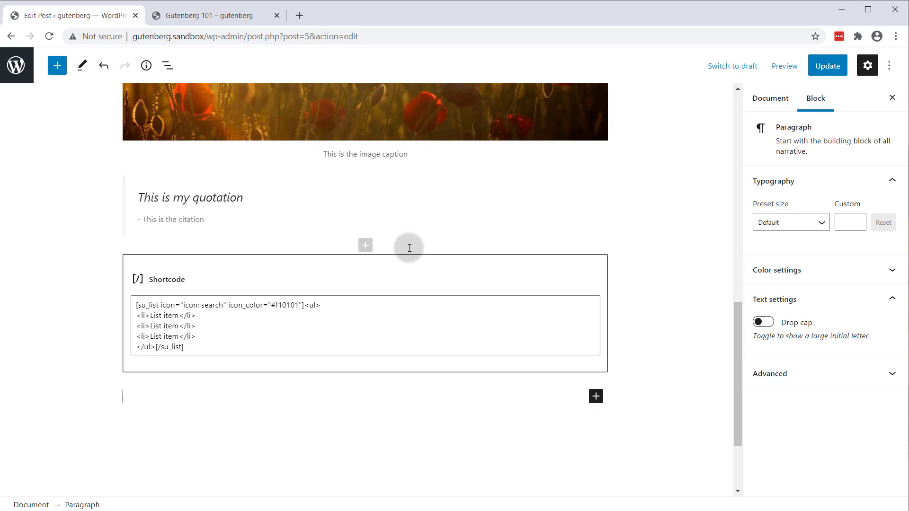
Add a second Shortcode block below the list shortcode and choose the Note shortcode for it.
scroll(409, 248, "up", 2)
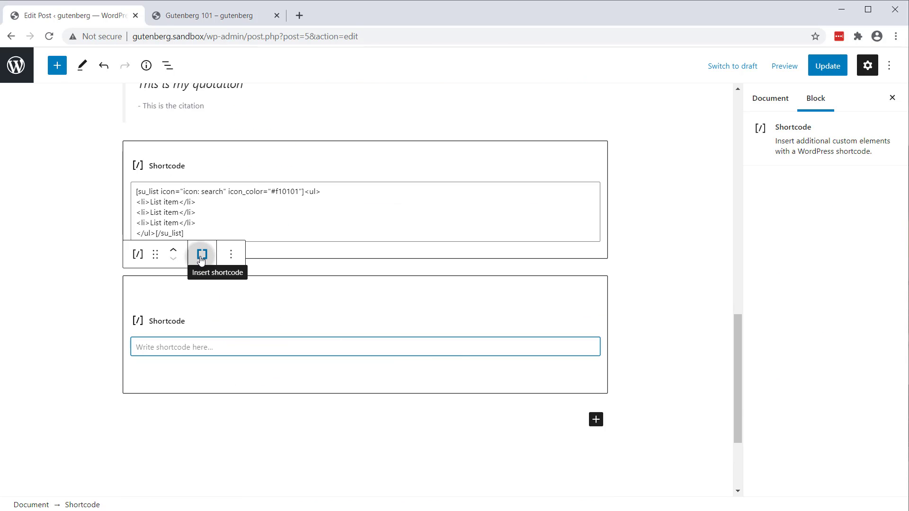
left_click(201, 257)
left_click(201, 257)
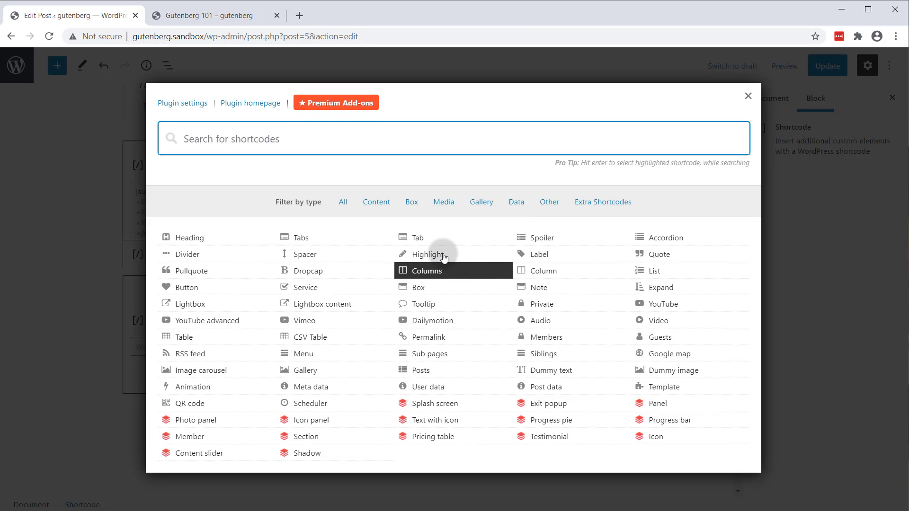
type("note")
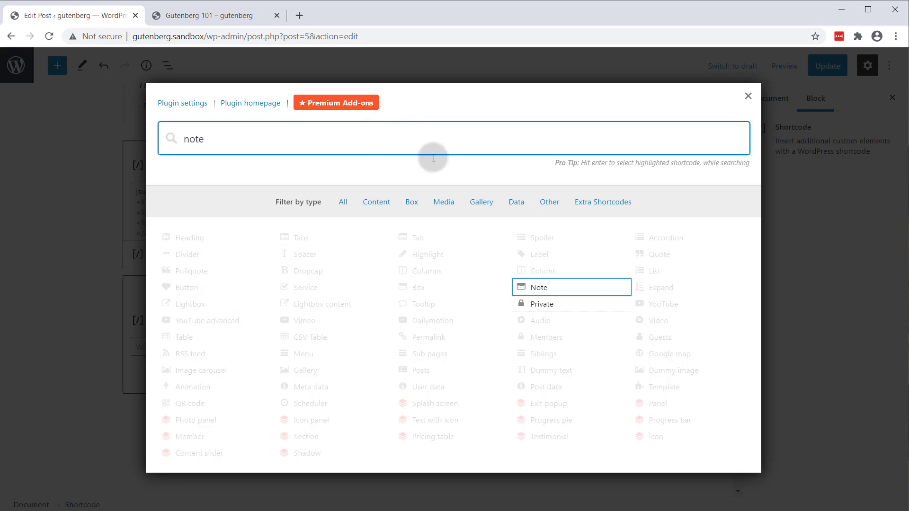
left_click(542, 289)
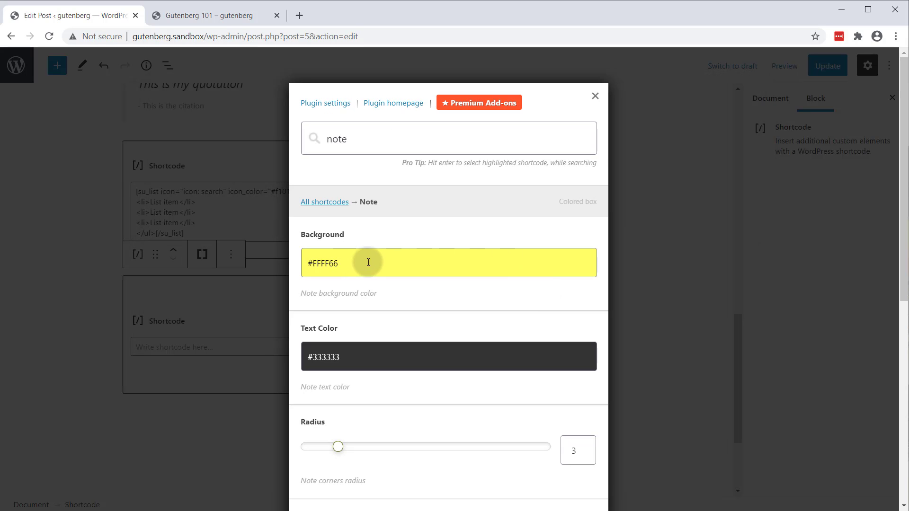
Keep the note's default settings and text, preview it live and insert the shortcode into the block.
scroll(386, 412, "down", 8)
left_click(417, 455)
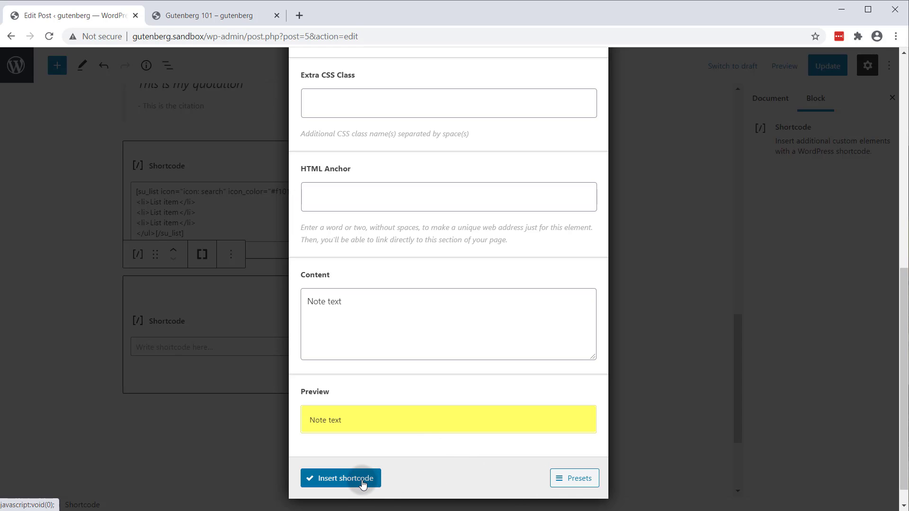
left_click(362, 482)
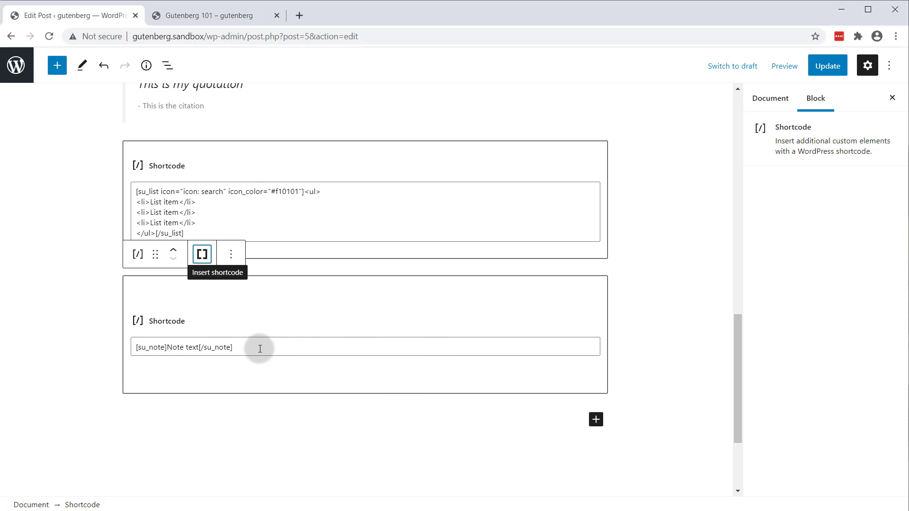
Duplicate the Shortcode block containing the note.
left_click_drag(235, 347, 196, 347)
left_click(236, 260)
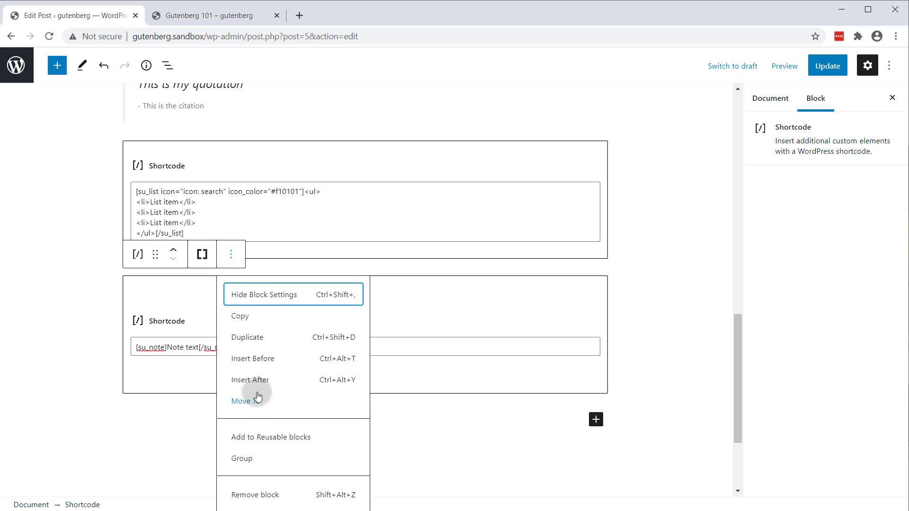
left_click(269, 344)
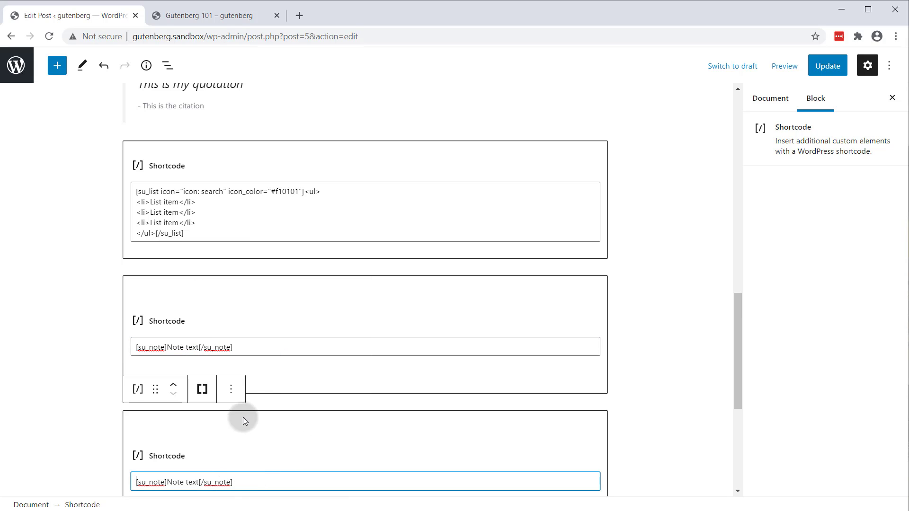
Reduce the first note block to the opening tag [su_note] and its duplicate to the closing tag [/su_note].
left_click_drag(250, 347, 172, 344)
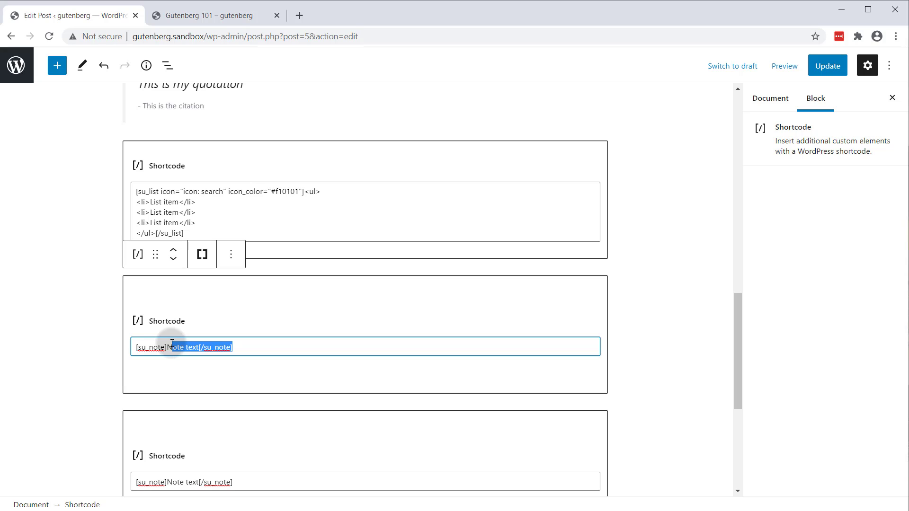
key("BackSpace")
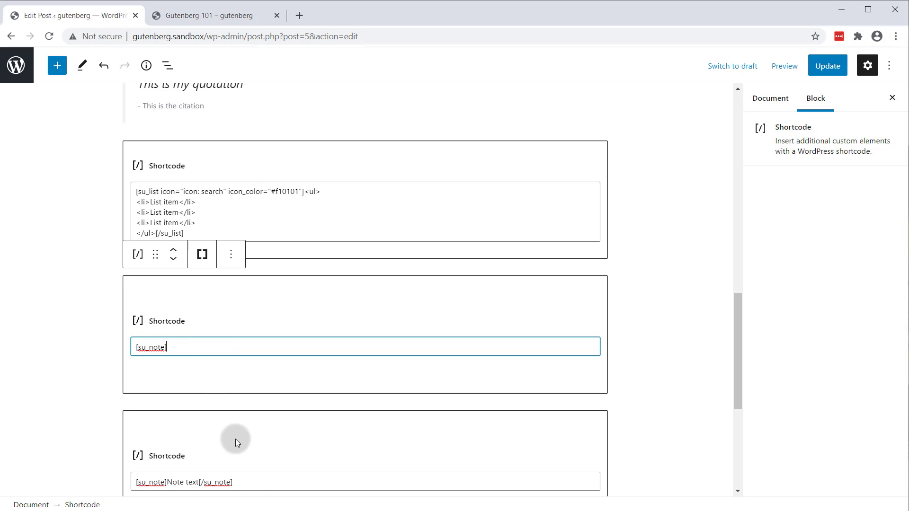
left_click(255, 477)
left_click_drag(196, 481, 127, 473)
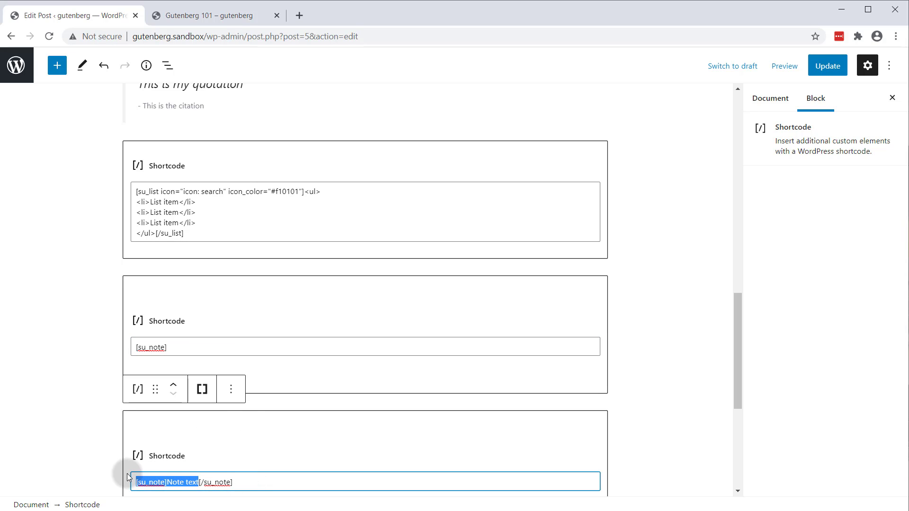
key("BackSpace")
left_click(110, 361)
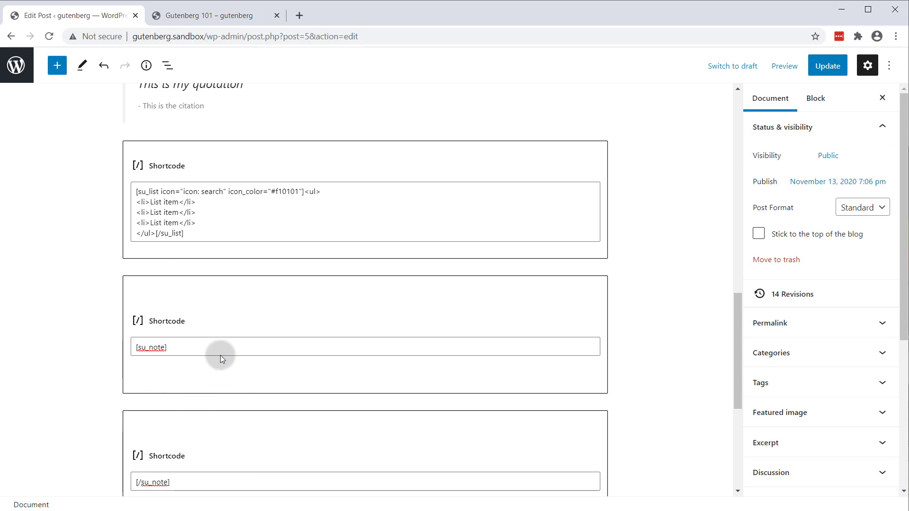
Move the poppy image block down until it sits between the [su_note] and [/su_note] blocks.
scroll(76, 294, "up", 2)
scroll(85, 253, "up", 5)
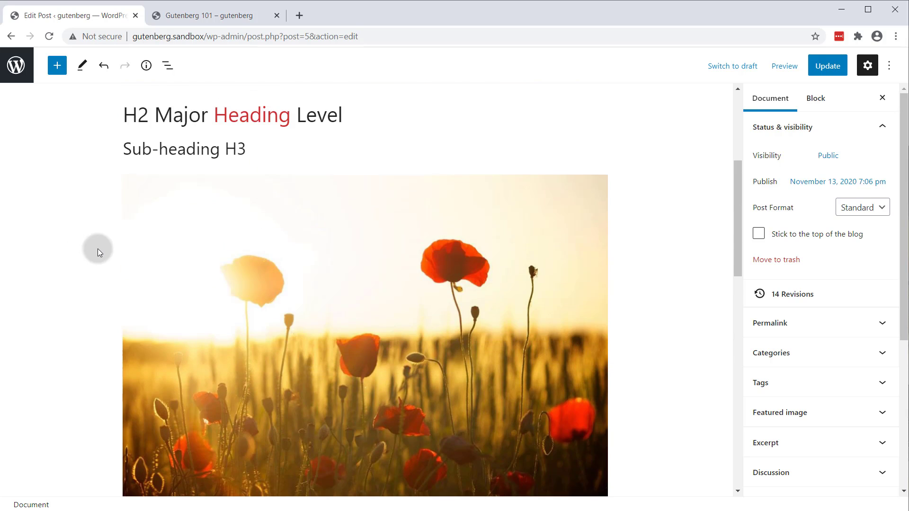
scroll(218, 302, "down", 6)
left_click(294, 147)
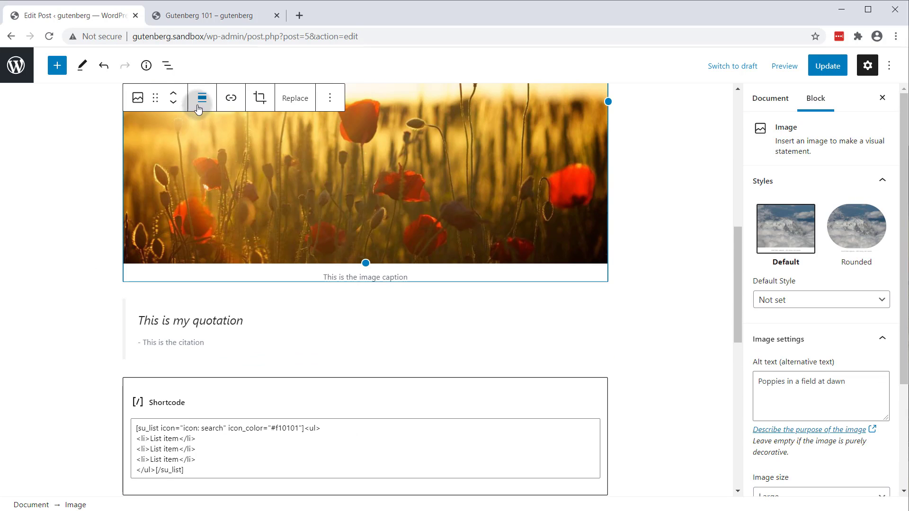
left_click(173, 102)
left_click(173, 102)
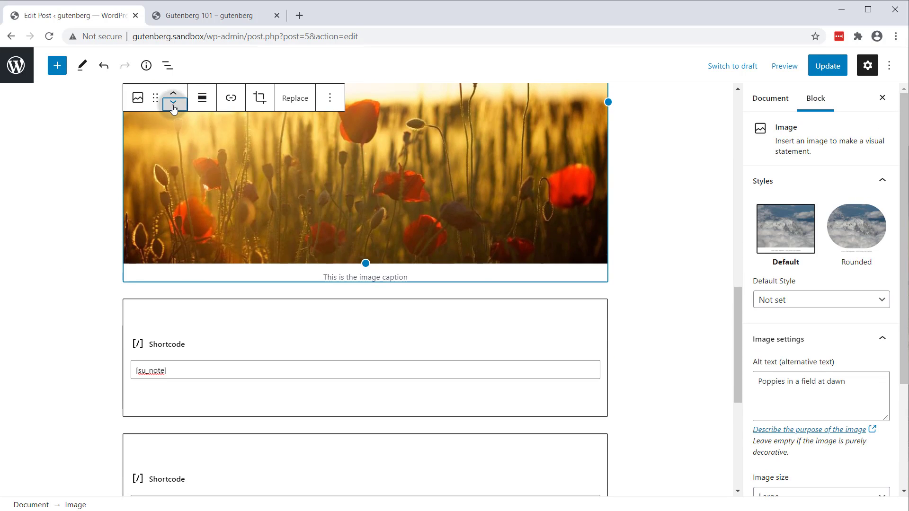
left_click(173, 103)
scroll(90, 205, "up", 7)
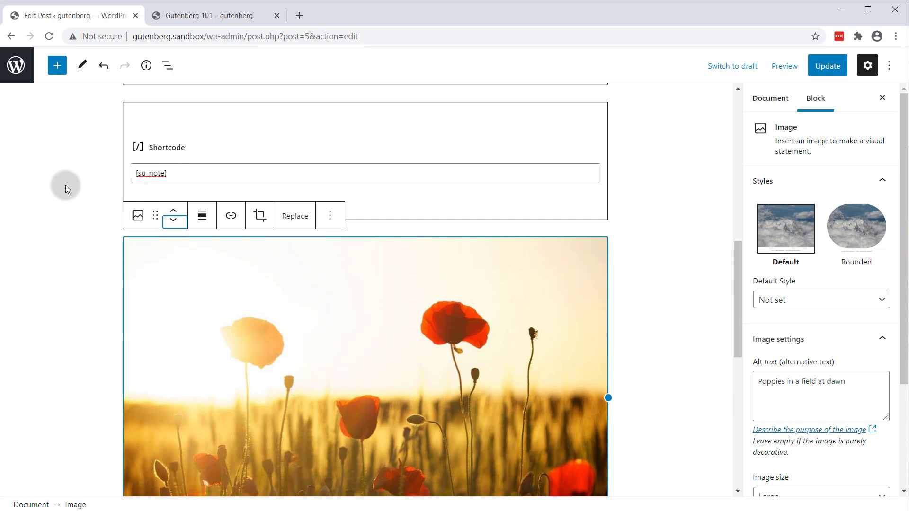
Move the numbered list block below the poppy image, just before the [/su_note] block.
scroll(131, 208, "up", 4)
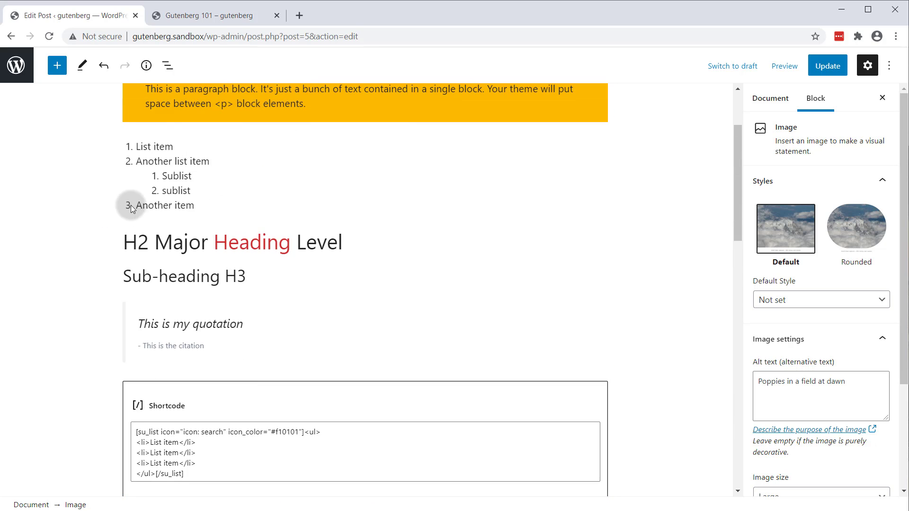
left_click(137, 142)
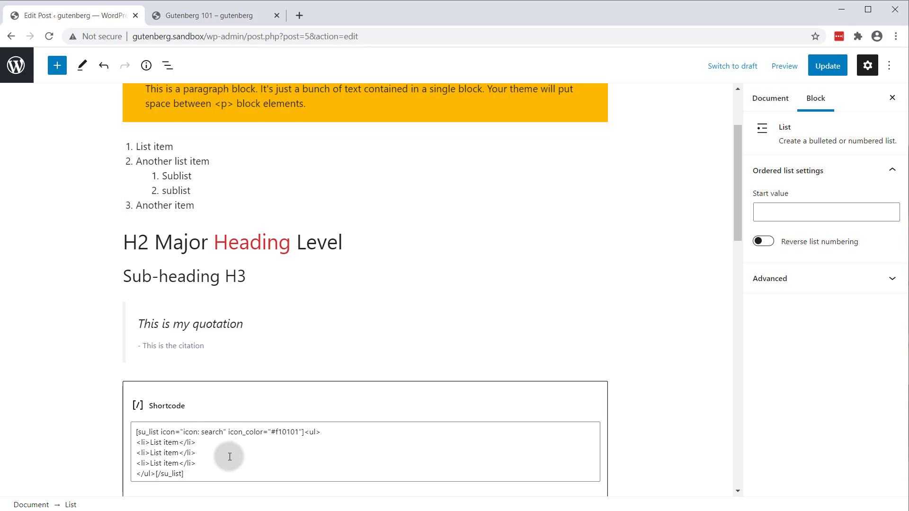
left_click_drag(158, 115, 279, 167)
Update the post, reload its preview and check the image and list wrapped in the note box.
left_click(821, 66)
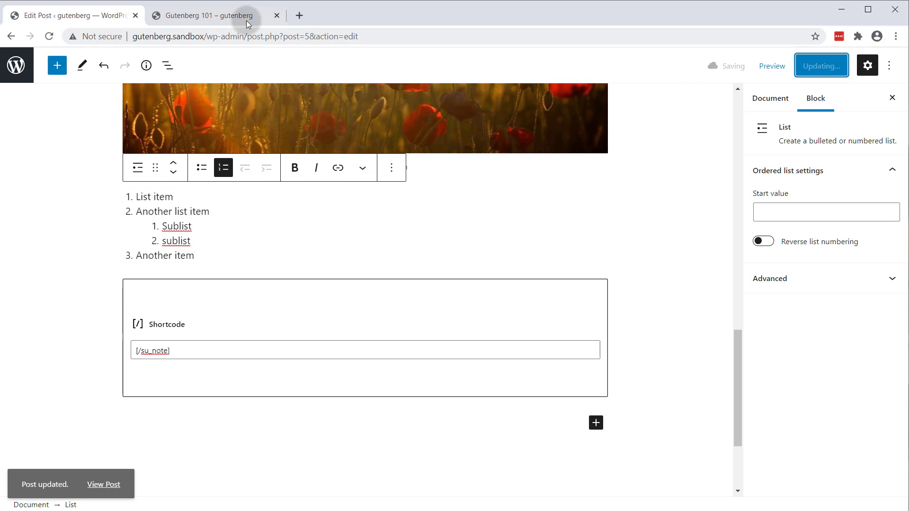
left_click(233, 16)
key("F5")
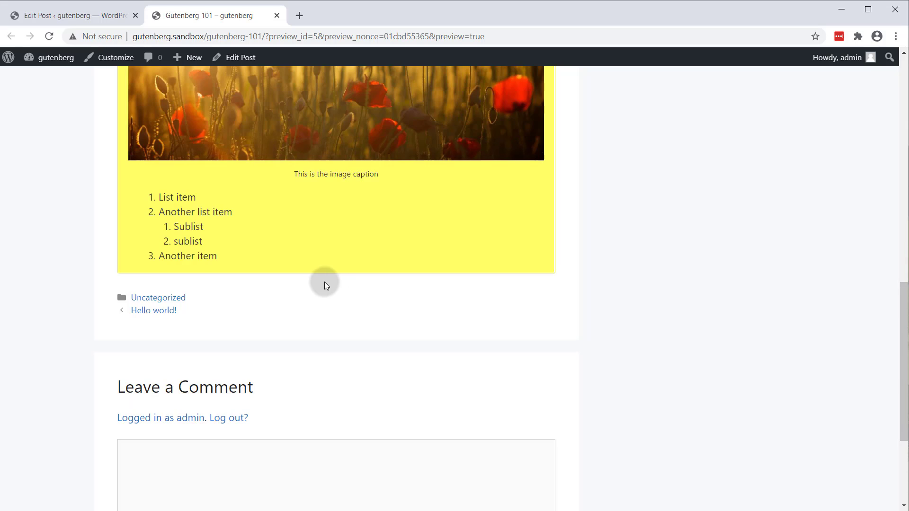
scroll(81, 172, "up", 5)
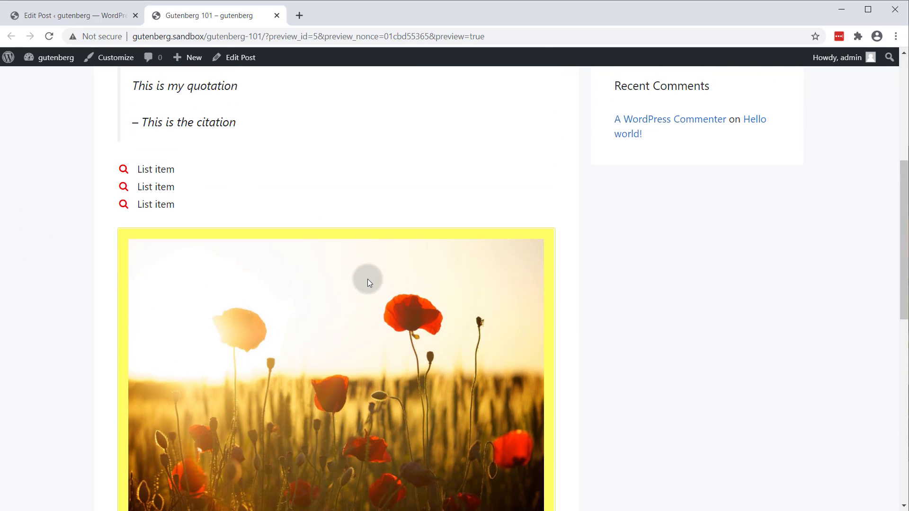
scroll(368, 279, "down", 5)
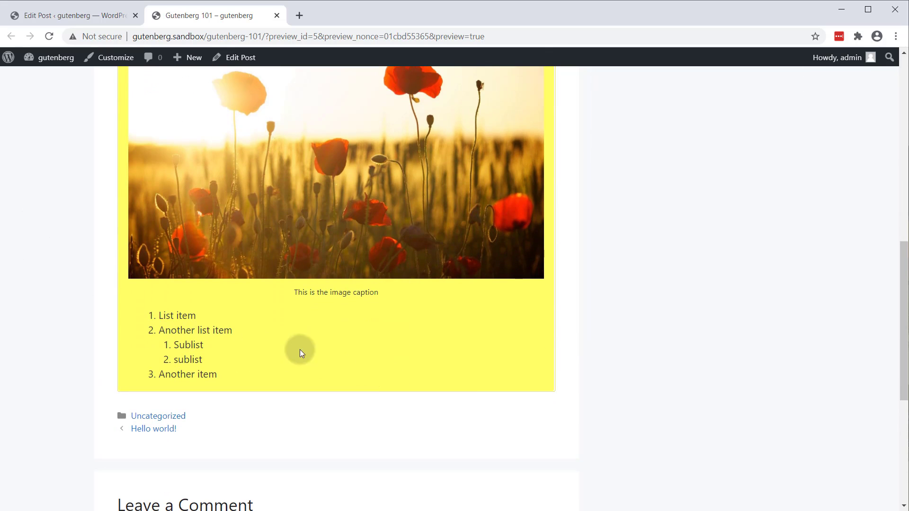
scroll(666, 319, "up", 2)
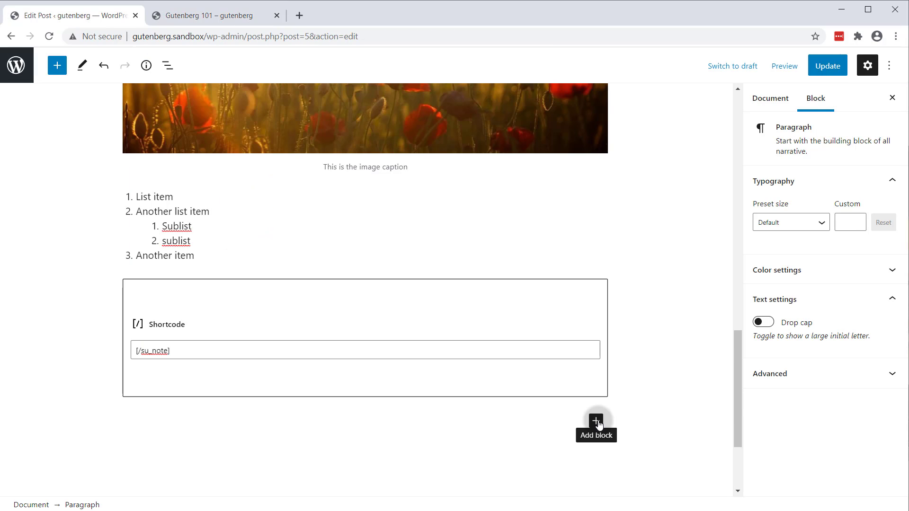
Add a Classic block below the [/su_note] block and look over its formatting tools.
left_click(596, 421)
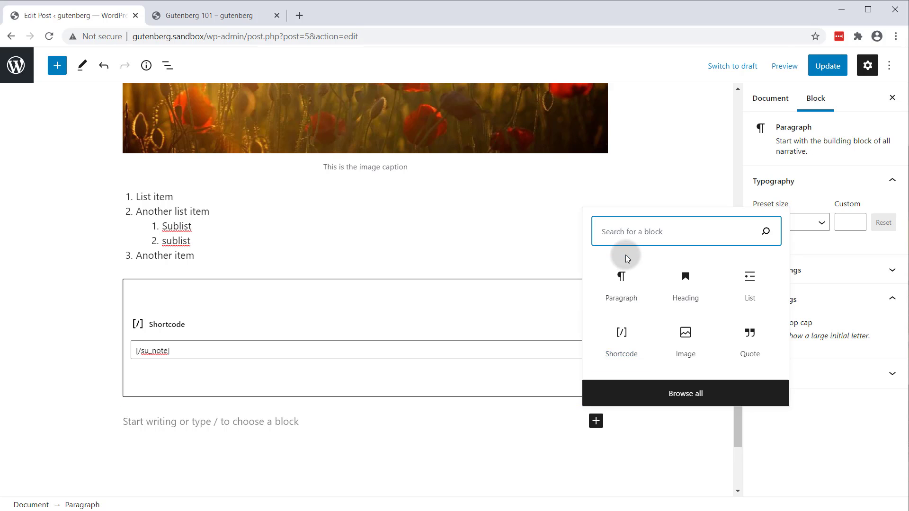
type("class")
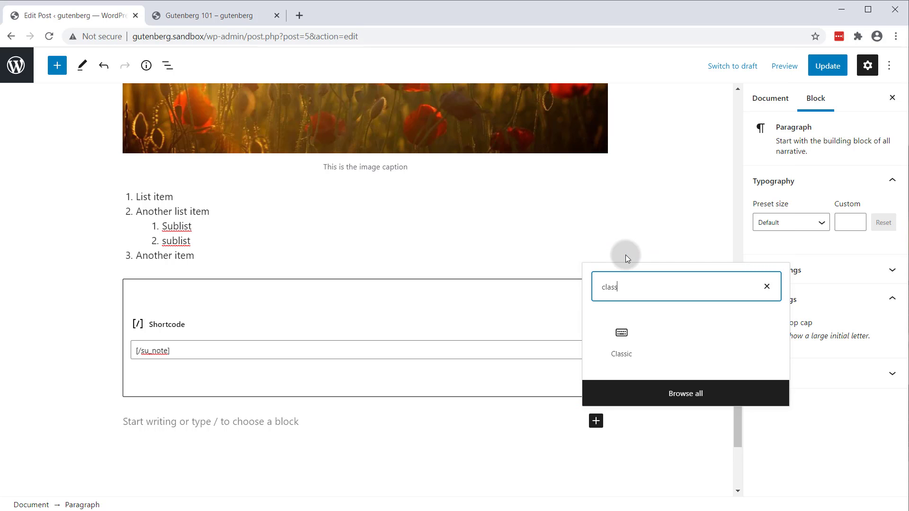
left_click(621, 337)
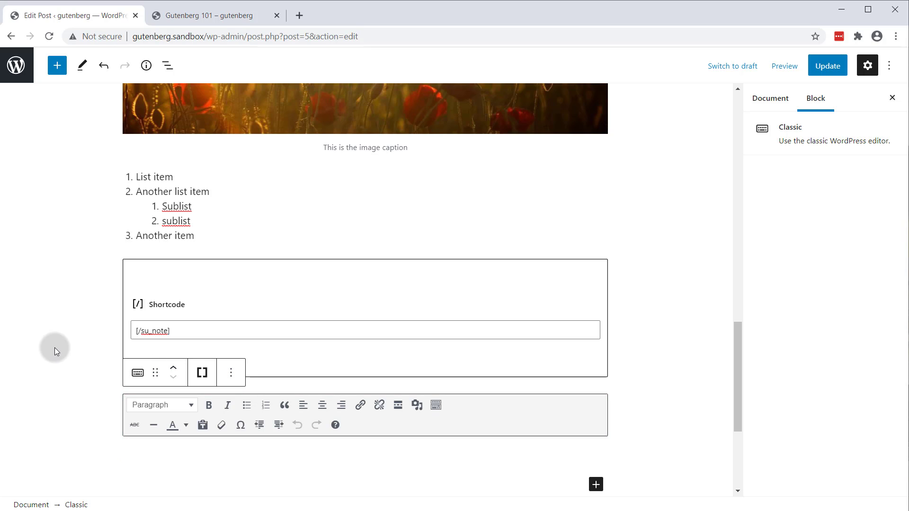
scroll(130, 404, "down", 3)
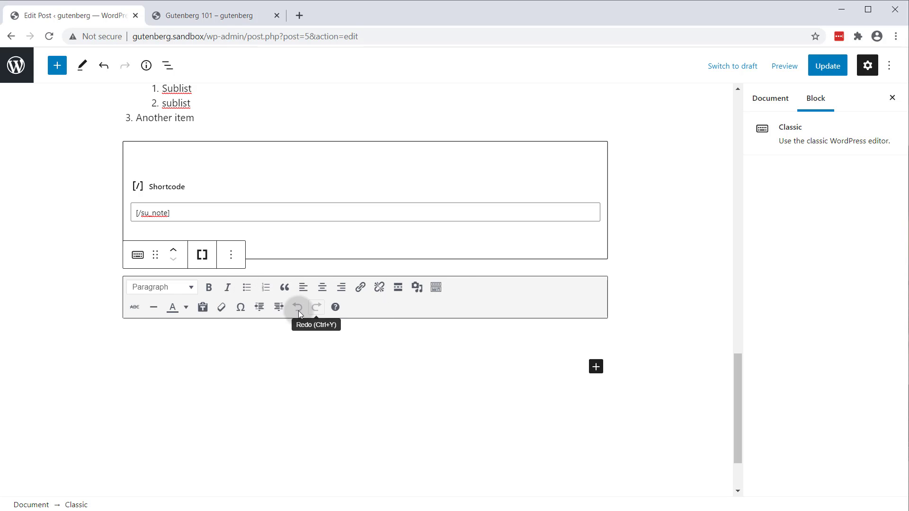
left_click(25, 271)
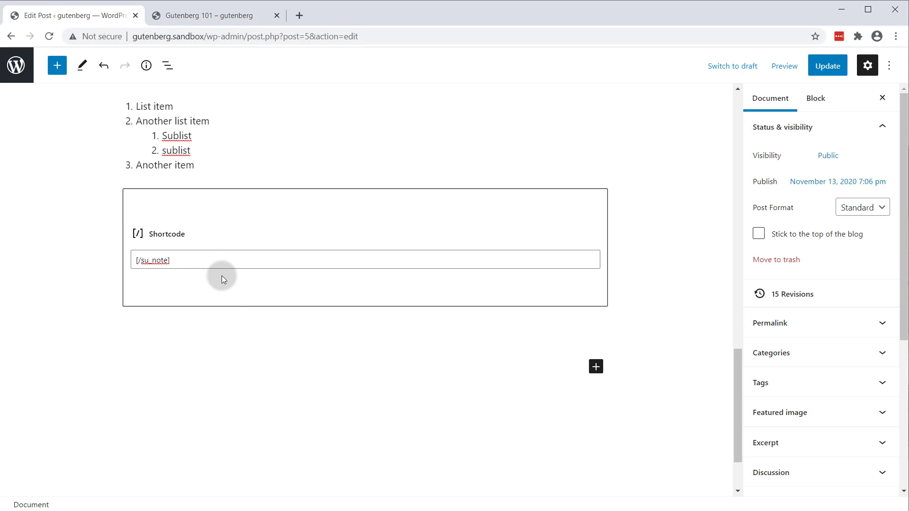
Search the block library for "vide" and look over the video blocks offered.
left_click(597, 367)
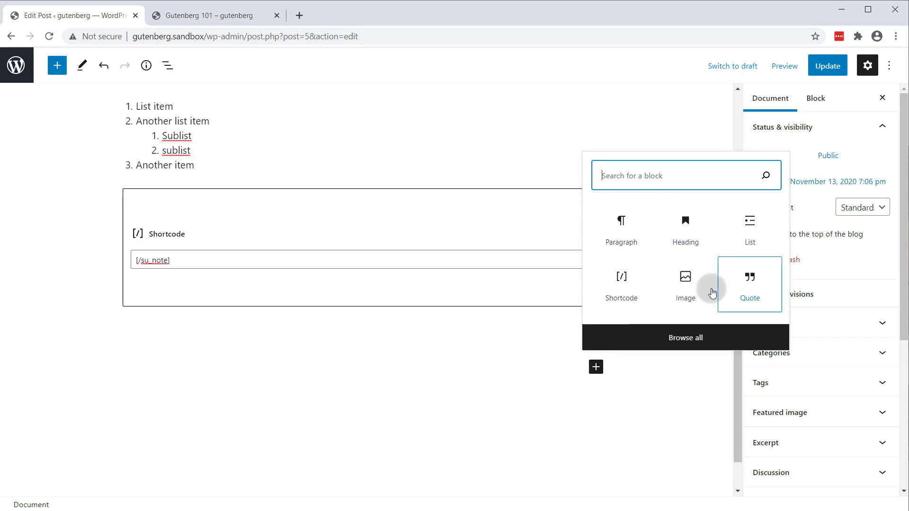
left_click(670, 176)
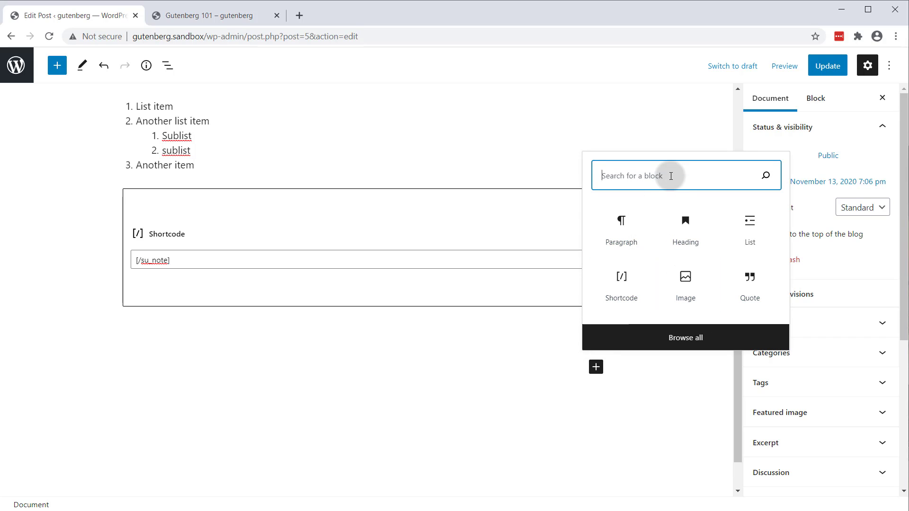
type("vide")
left_click(628, 229)
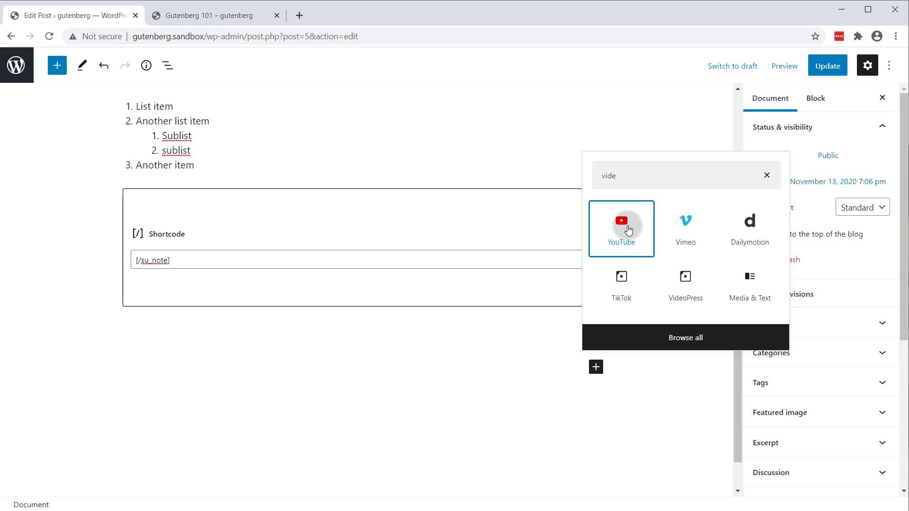
left_click(649, 176)
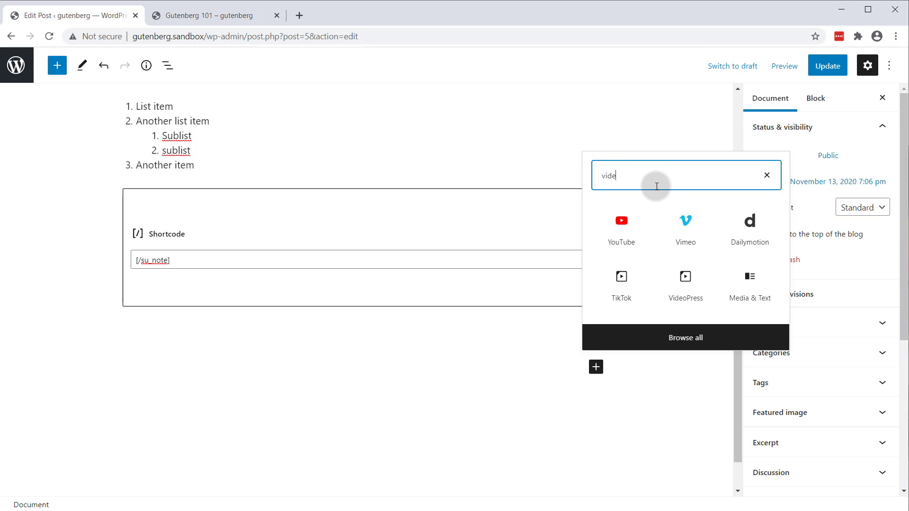
Search the block library for "embe" and add an Embed block at the end of the post.
key("ctrl+a")
type("emb")
left_click(622, 226)
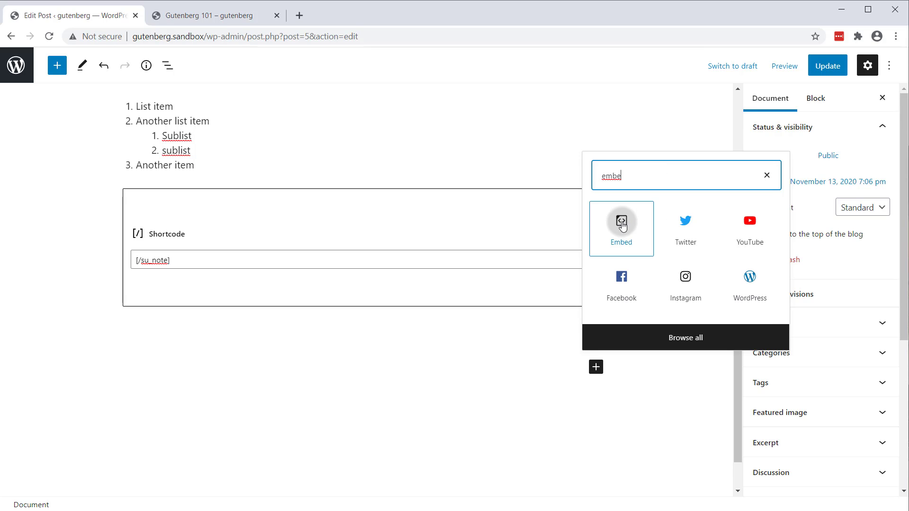
left_click(188, 384)
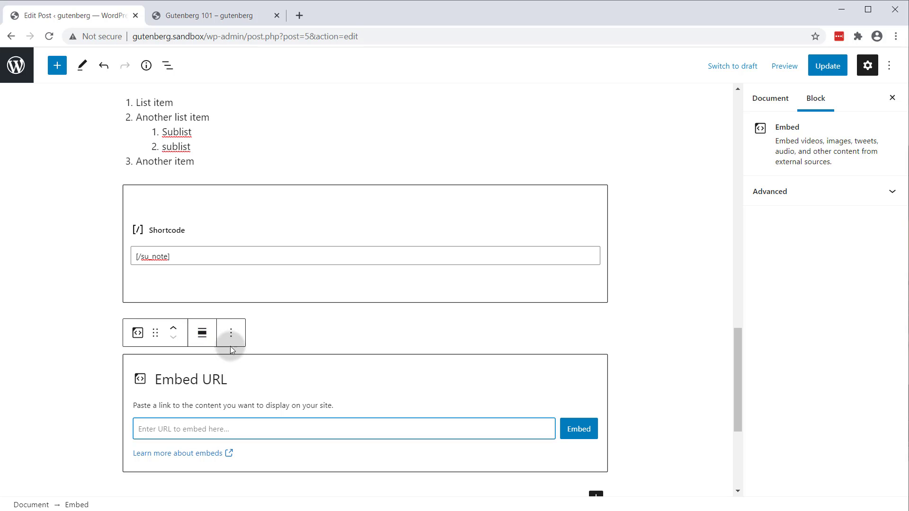
left_click(299, 15)
left_click(434, 358)
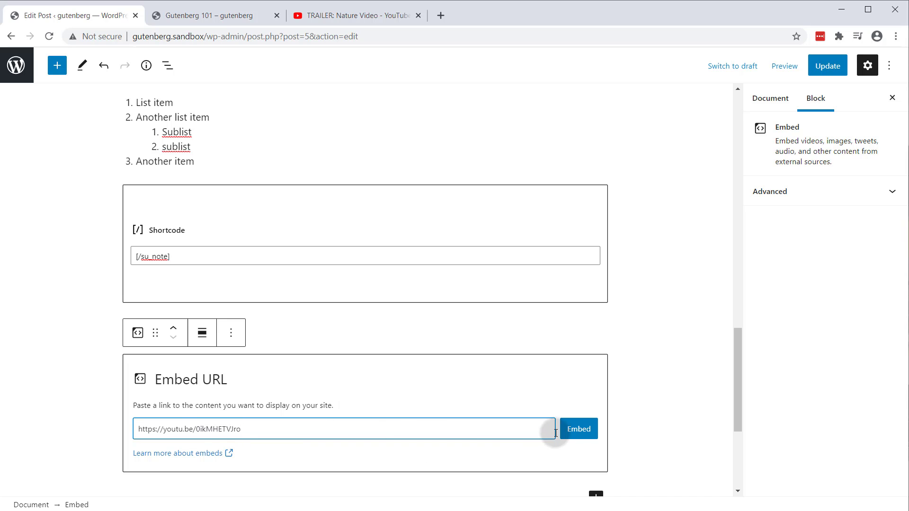
left_click(581, 429)
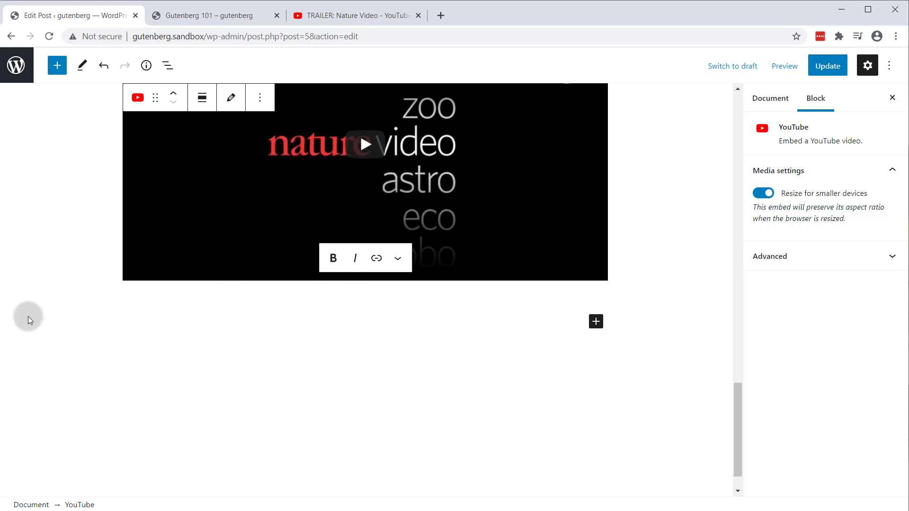
Examine the embedded YouTube video in the post along with its block type options and Advanced settings.
scroll(28, 316, "up", 5)
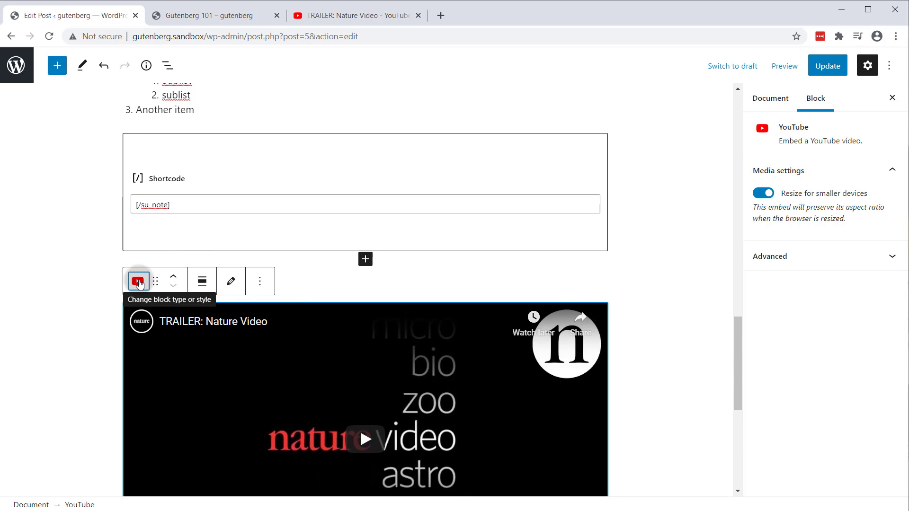
left_click(139, 283)
left_click(55, 286)
scroll(516, 369, "down", 2)
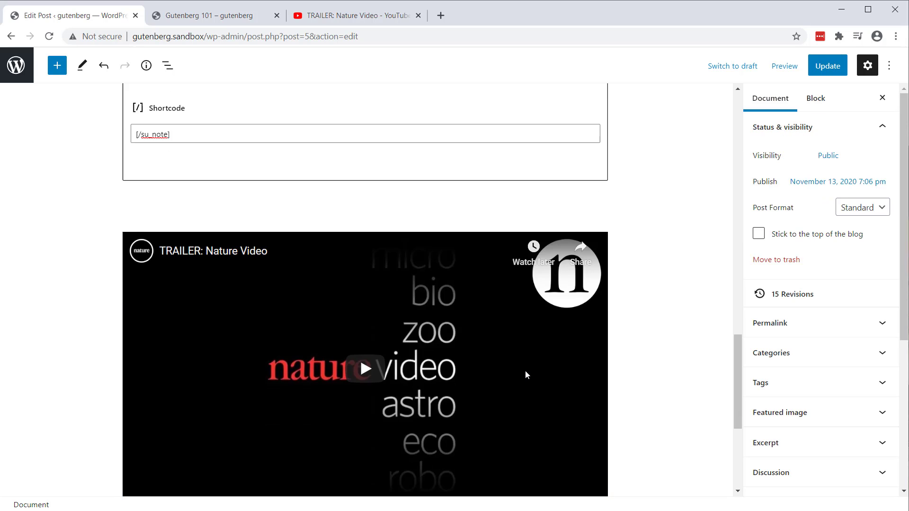
scroll(473, 308, "down", 4)
left_click(685, 201)
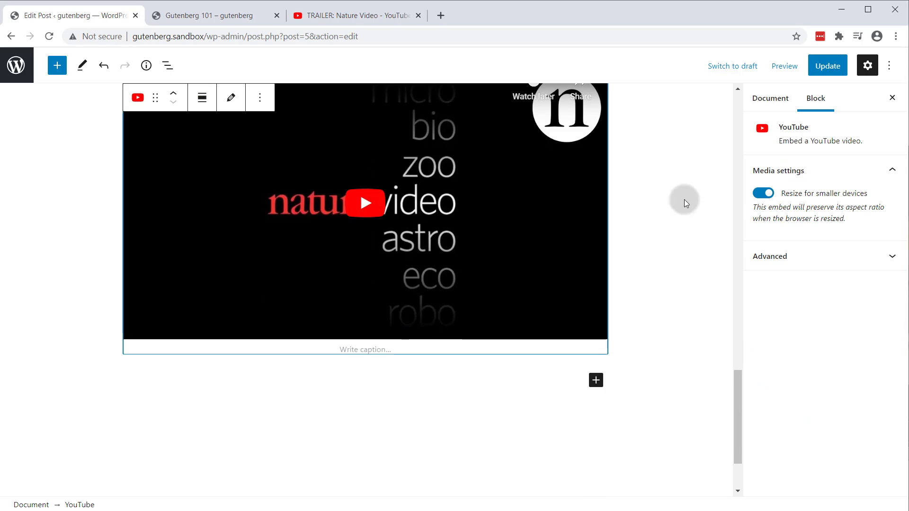
left_click(801, 256)
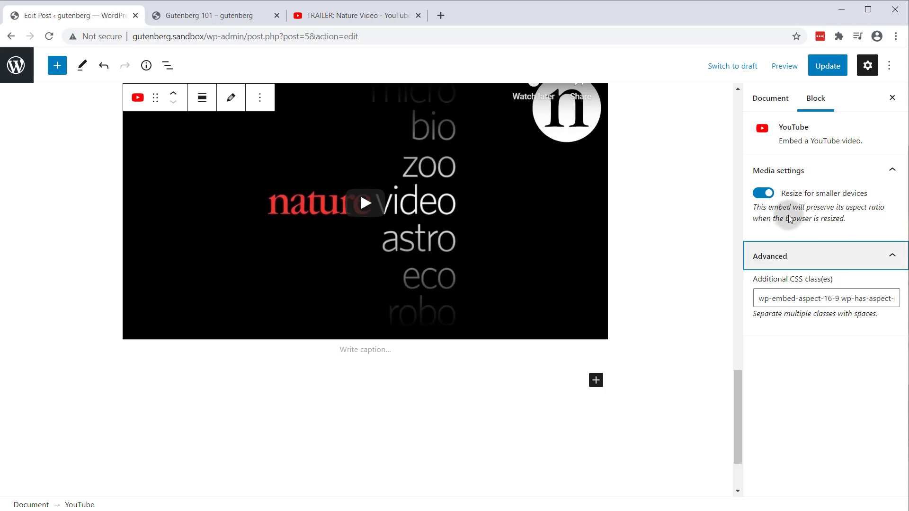
left_click(760, 256)
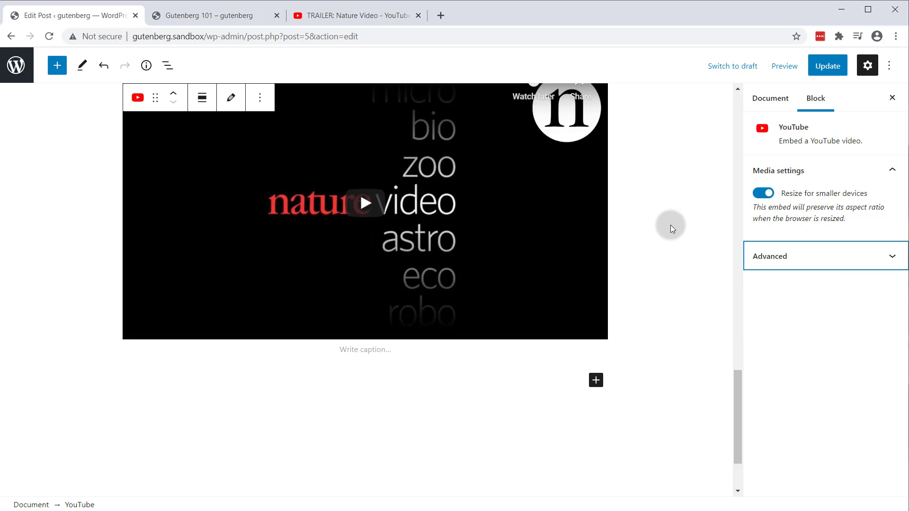
Turn the YouTube block's "Resize for smaller devices" setting off and back on.
scroll(653, 226, "up", 3)
left_click(723, 332)
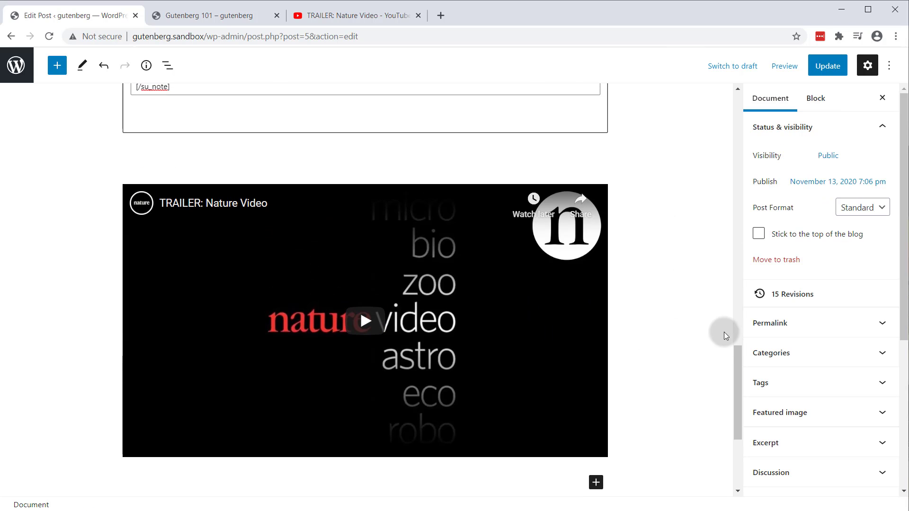
left_click(475, 318)
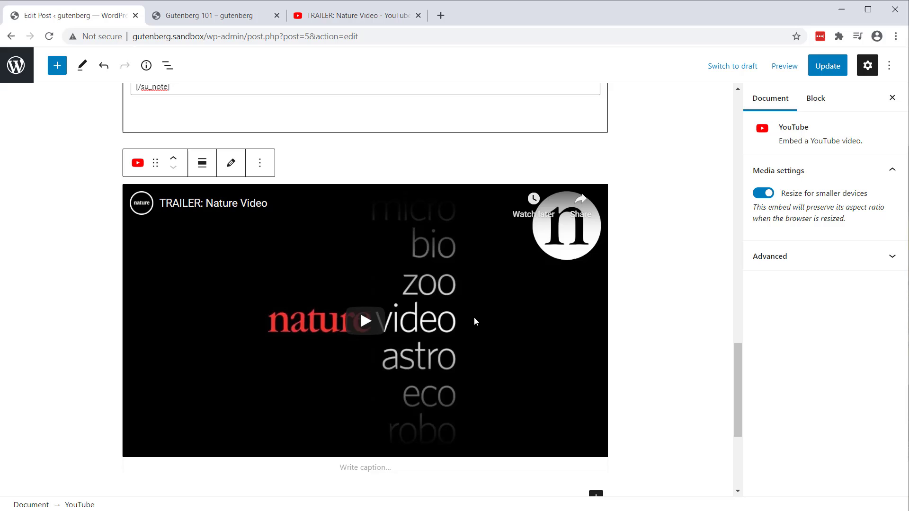
left_click(763, 195)
left_click(763, 195)
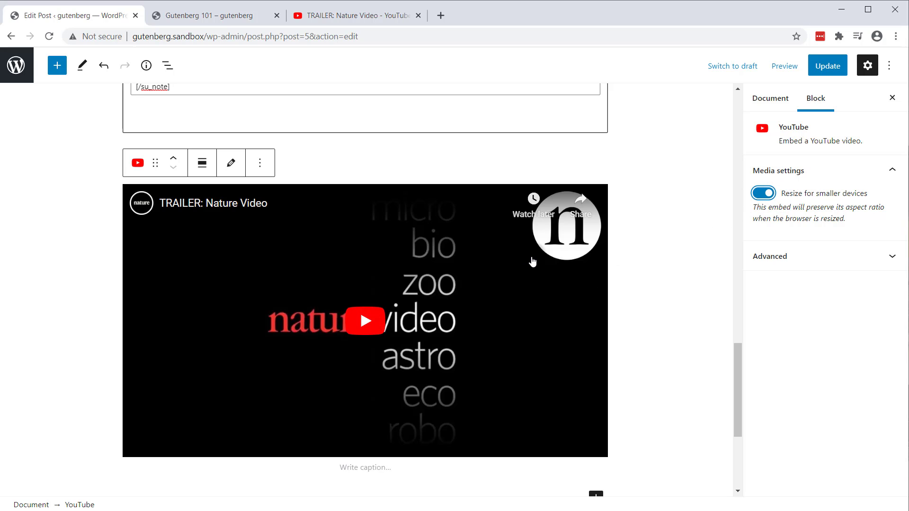
Insert a Cover block below the embedded YouTube video and give it a solid pink background.
left_click(57, 277)
left_click(649, 321)
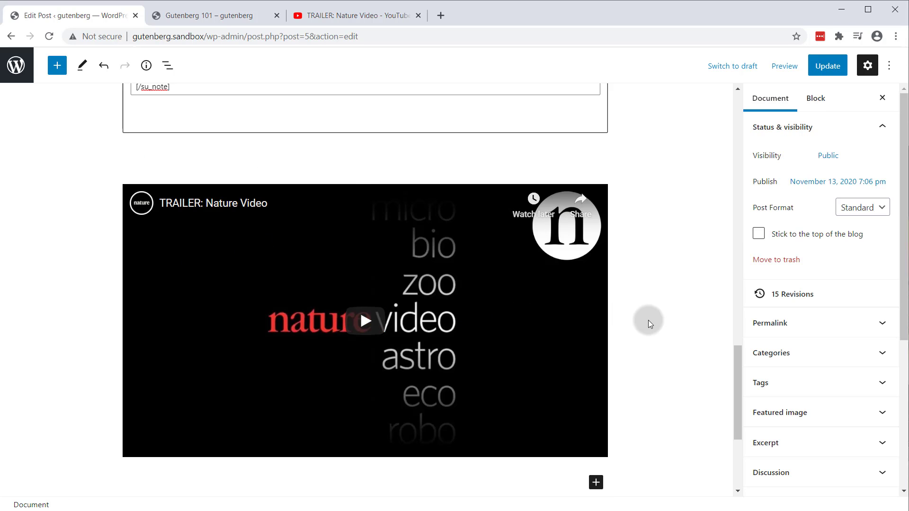
scroll(647, 322, "down", 4)
left_click(595, 276)
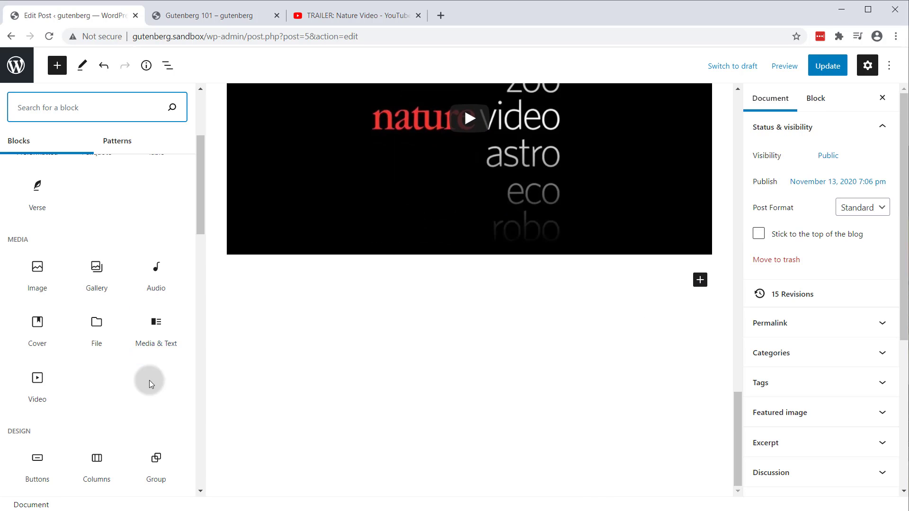
scroll(122, 246, "up", 4)
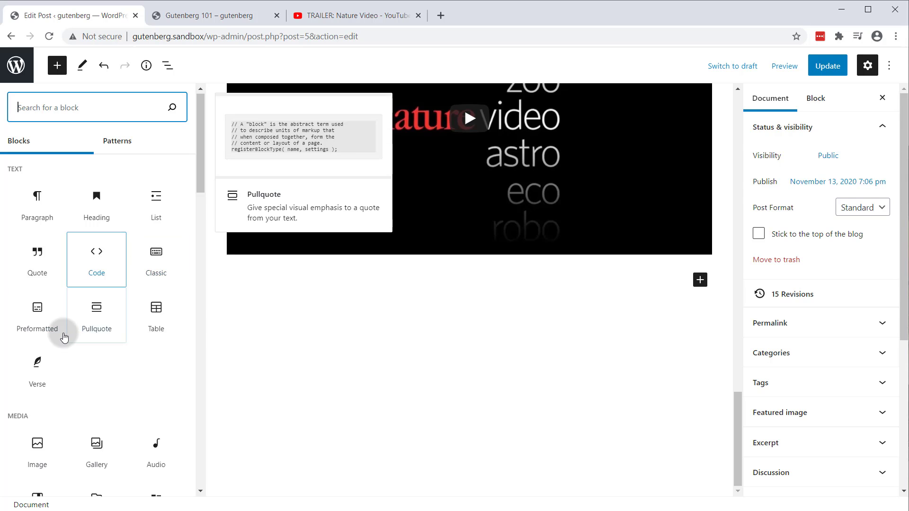
scroll(62, 332, "down", 2)
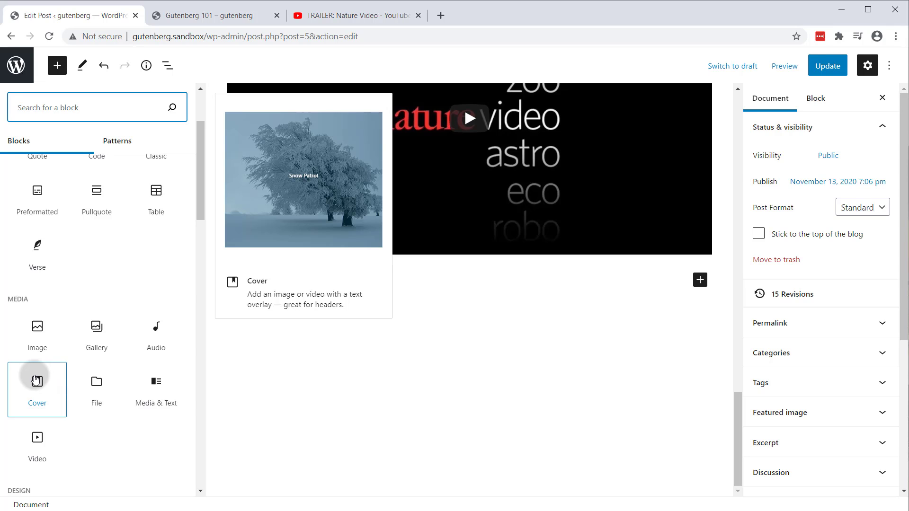
left_click(35, 380)
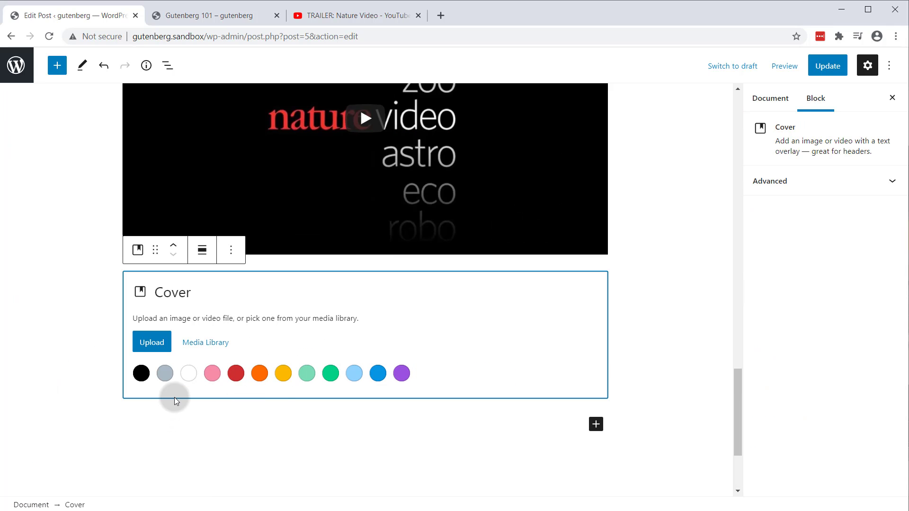
left_click(212, 373)
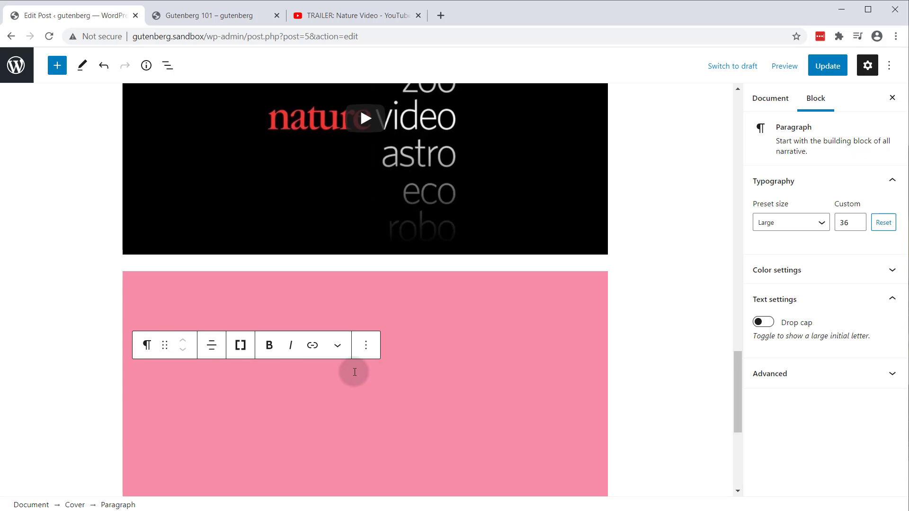
key("BackSpace")
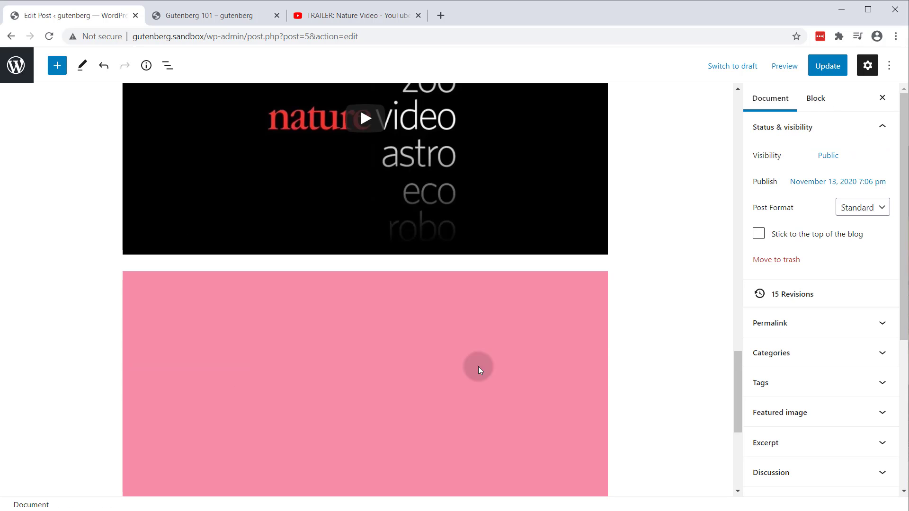
Review the pink cover block's content position, media replacement and transform options.
scroll(696, 360, "down", 3)
left_click(449, 251)
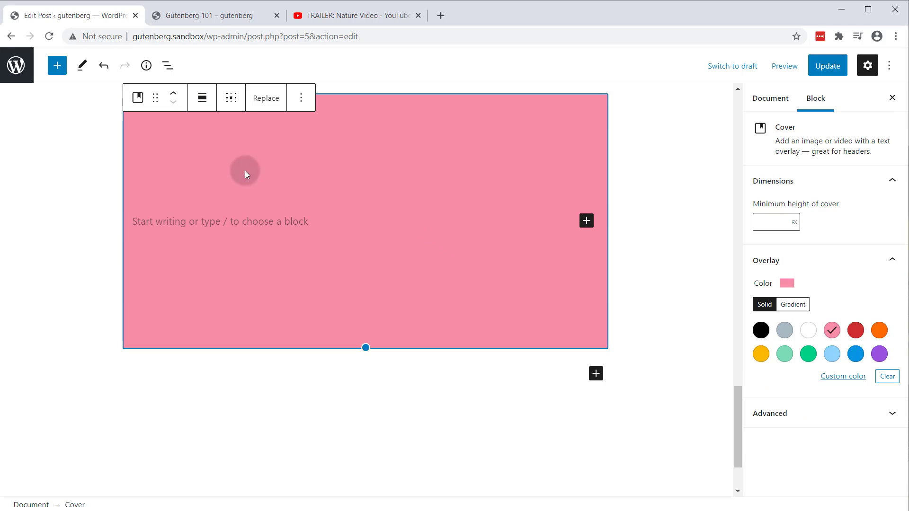
left_click(233, 101)
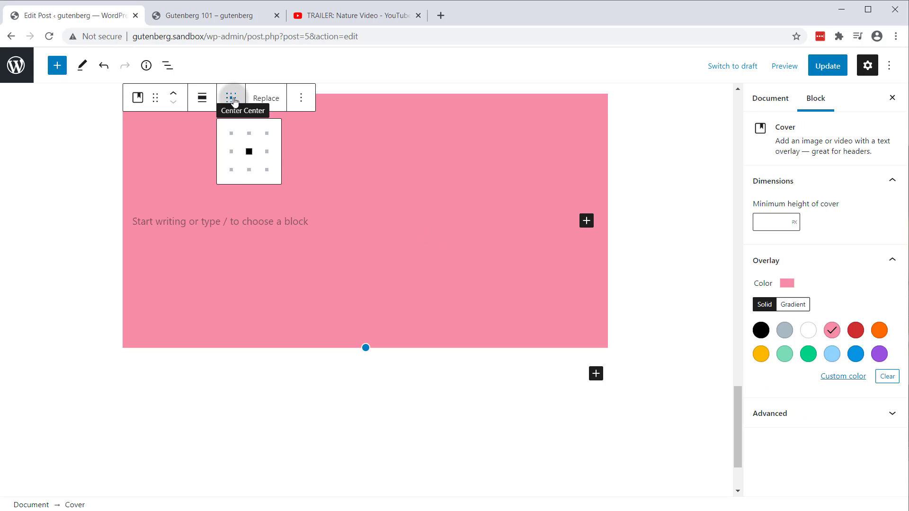
left_click(265, 98)
left_click(138, 98)
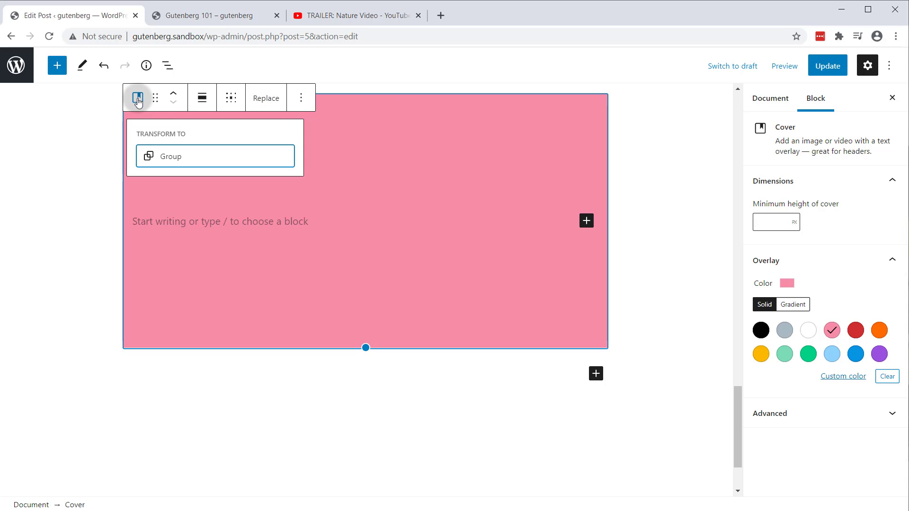
left_click(497, 256)
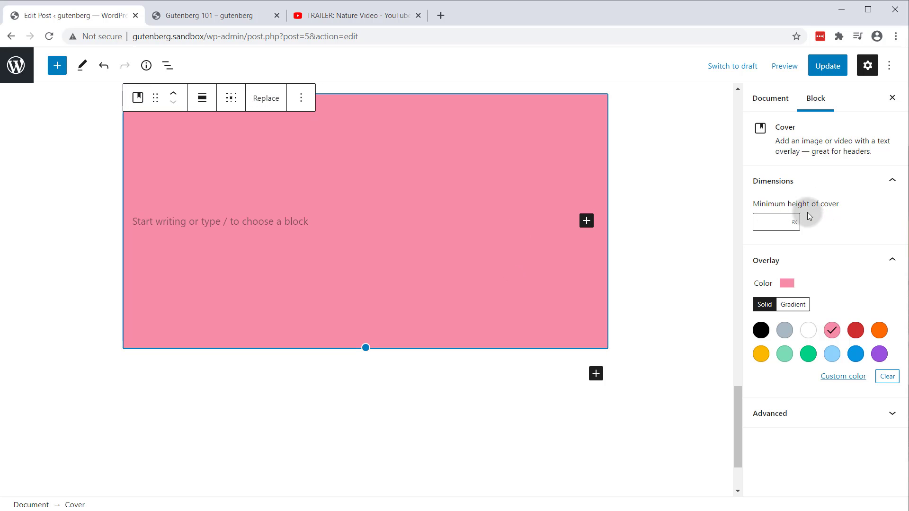
Change the cover overlay to the preset orange, magenta and blue gradient and look over the block's advanced settings.
left_click(789, 307)
left_click(808, 356)
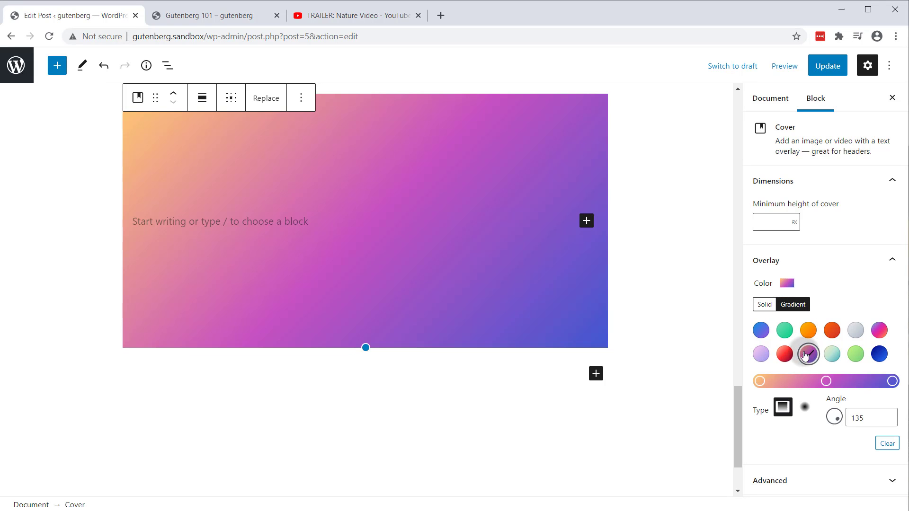
left_click(887, 262)
left_click(787, 293)
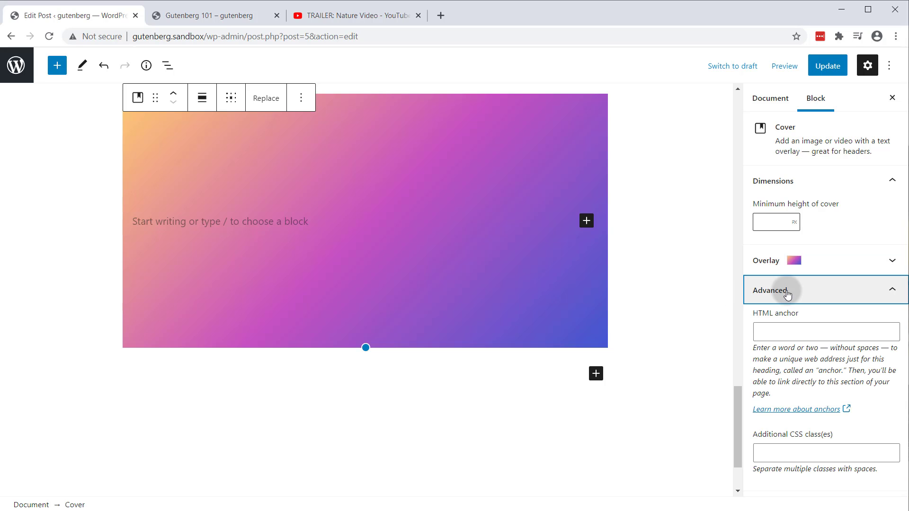
left_click(866, 260)
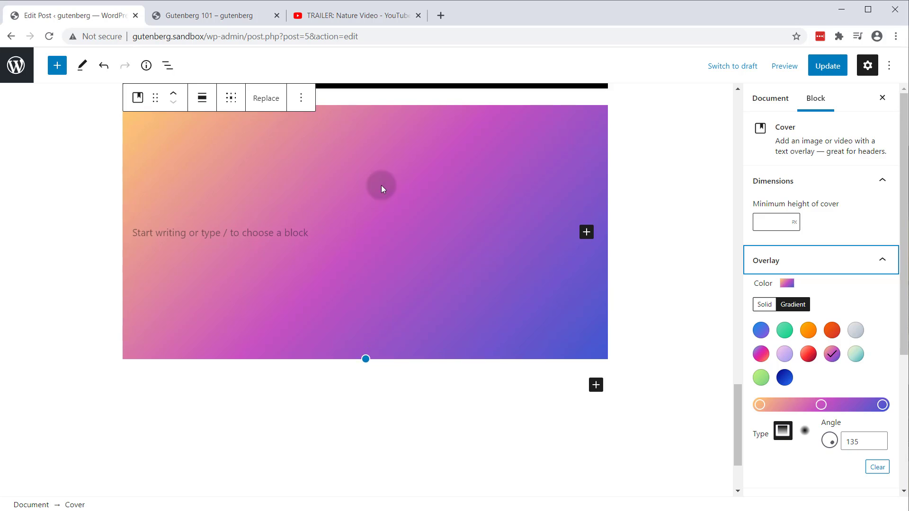
Remove the gradient cover block from the post.
scroll(382, 186, "up", 2)
left_click(301, 191)
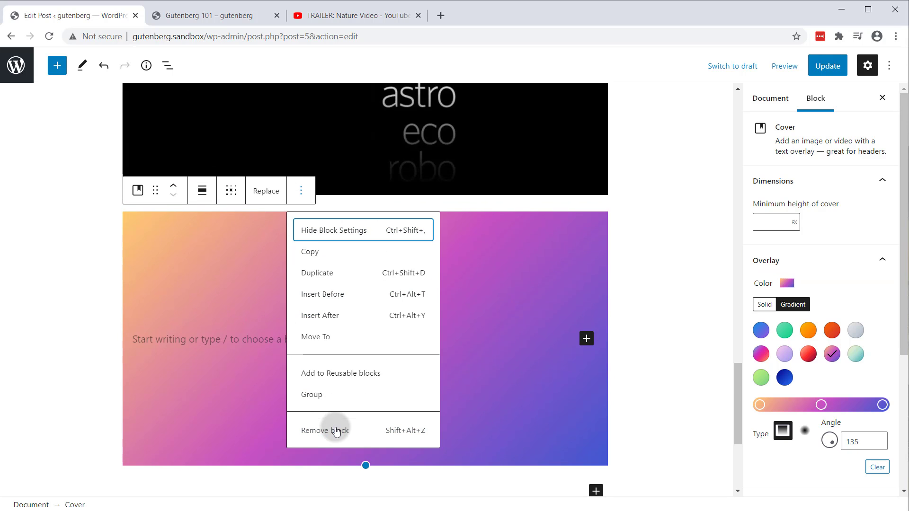
left_click(336, 432)
Insert a new Cover block below the YouTube video, using dandelion-5048825_1280.jpg from the media library as its image.
left_click(596, 280)
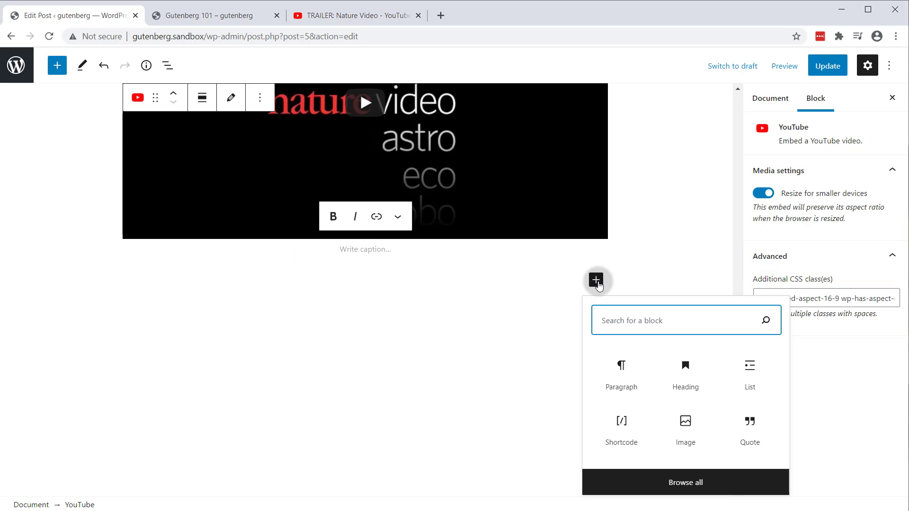
type("cove")
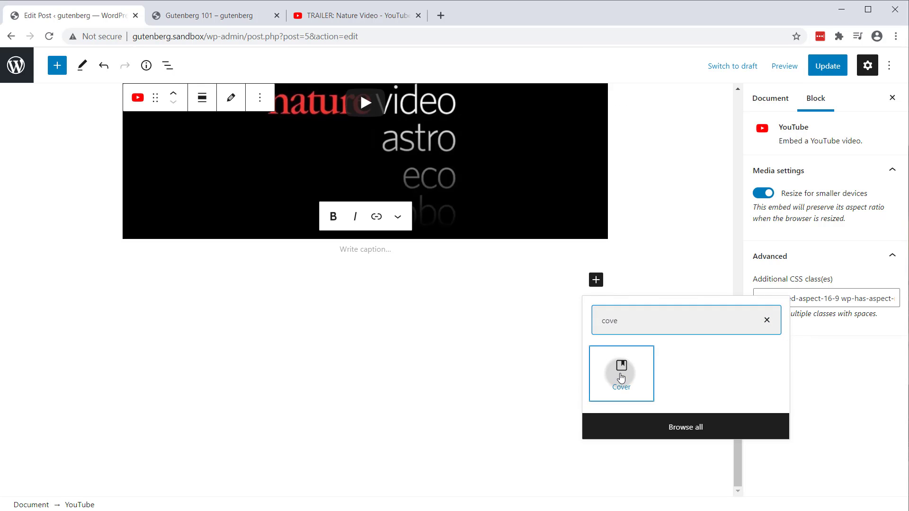
left_click(621, 374)
left_click(187, 329)
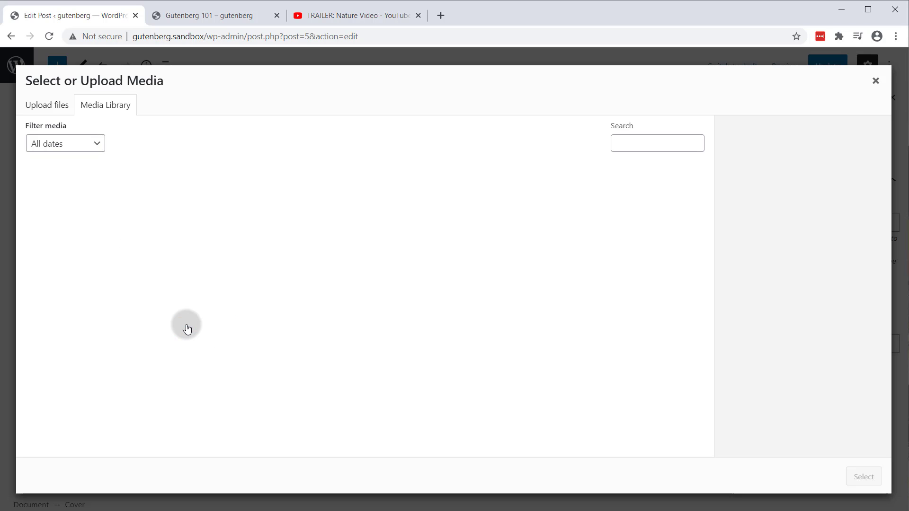
left_click(312, 215)
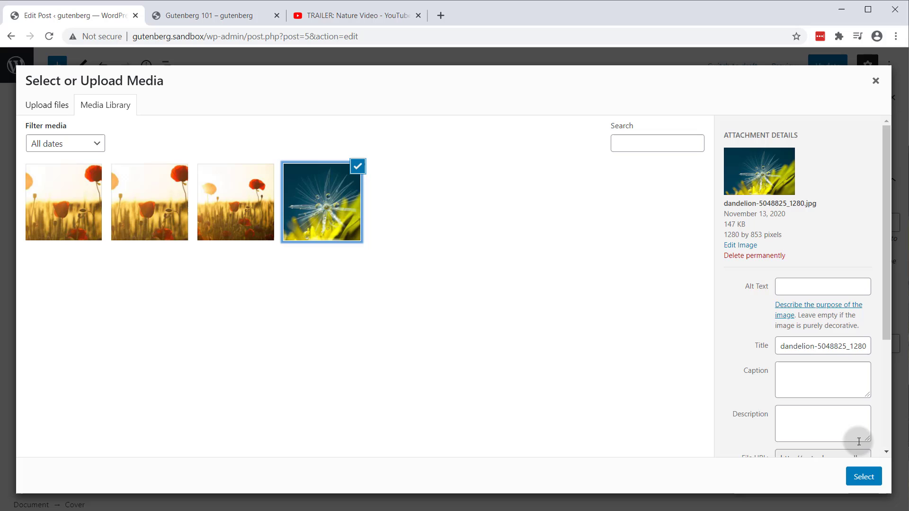
left_click(863, 476)
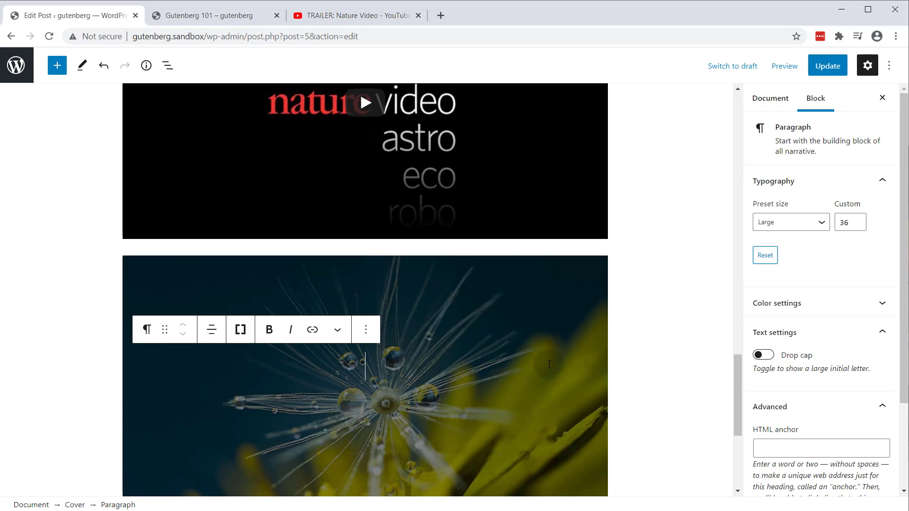
Write "This is my text for the cover image." over the cover image and start a new paragraph below it.
type("This")
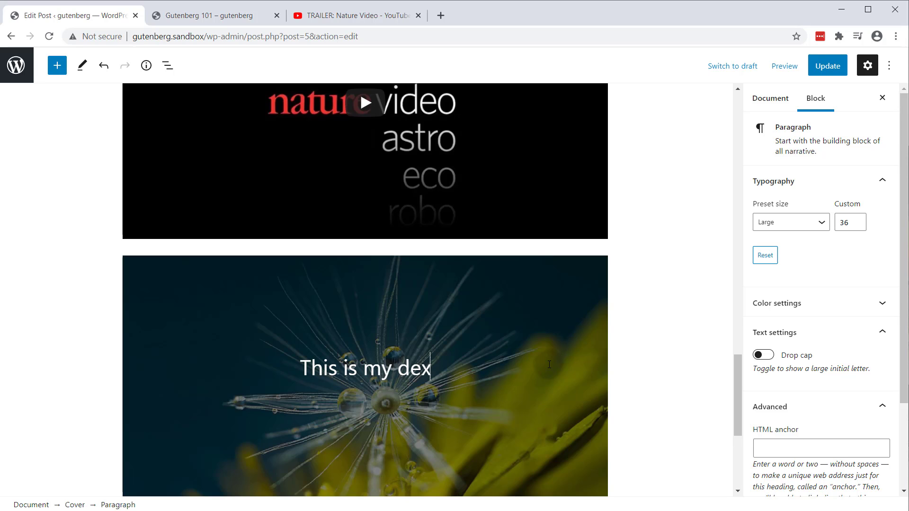
type(" is my text for th")
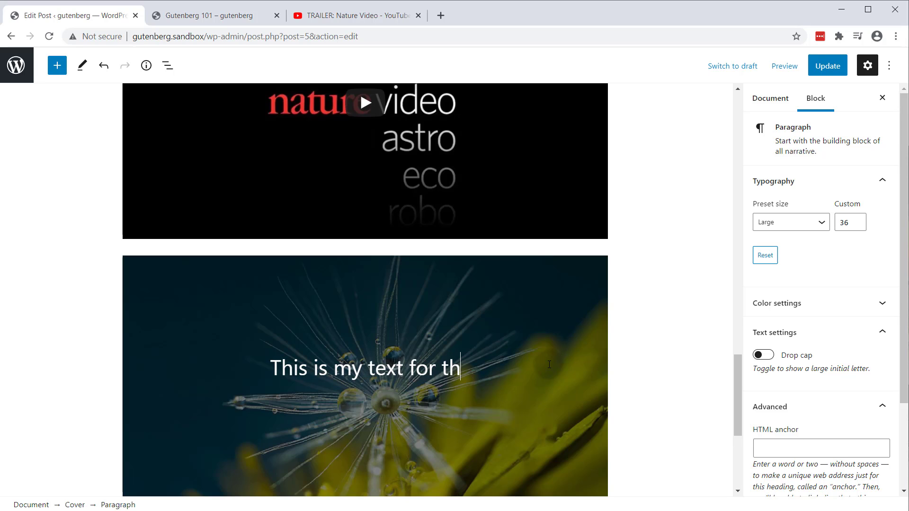
type("e cover image.")
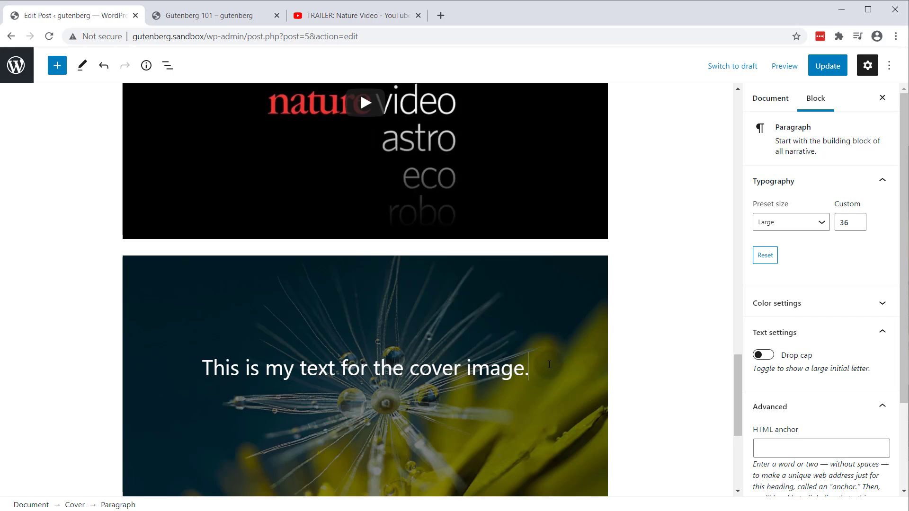
key("Return")
Move the numbered list block from above the [/su_note] shortcode into the cover, below its text.
scroll(5, 267, "up", 6)
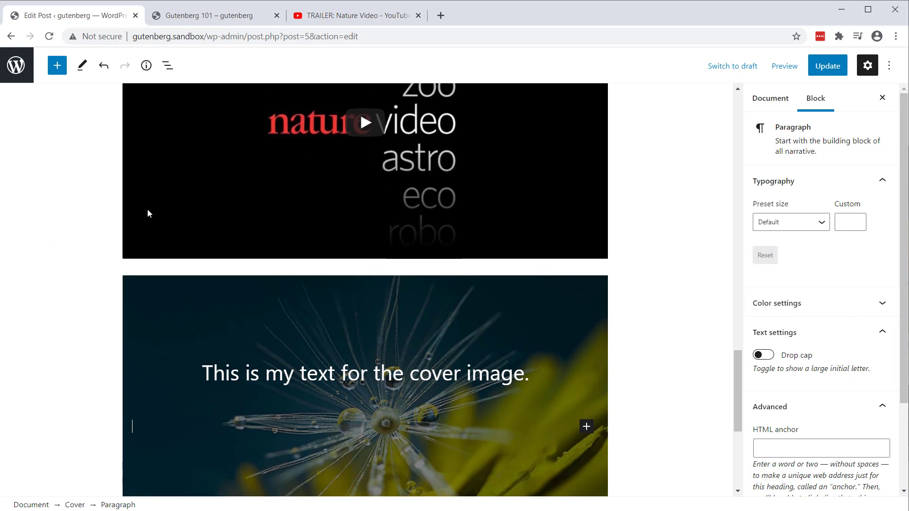
scroll(112, 209, "up", 4)
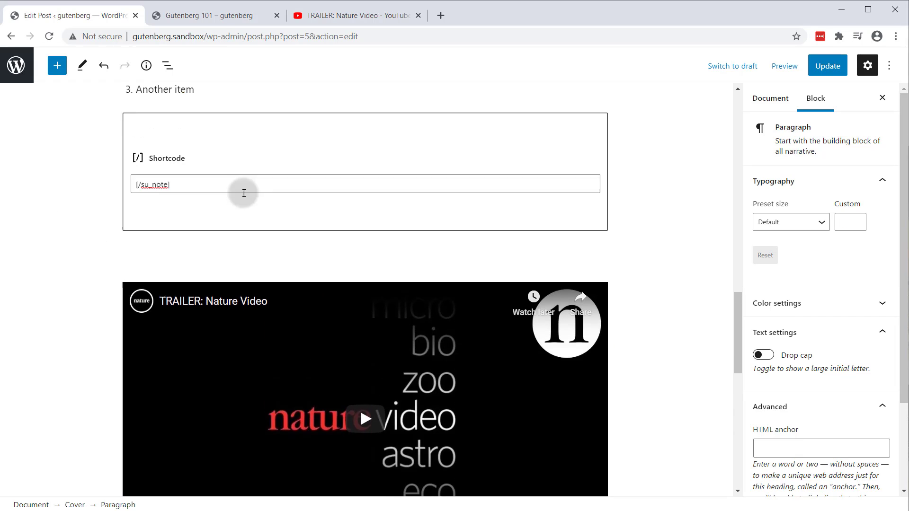
left_click(185, 171)
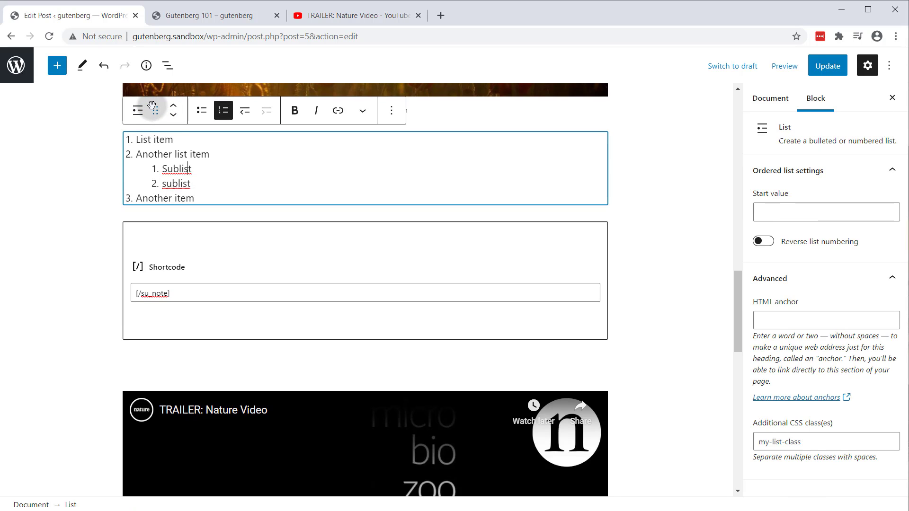
left_click_drag(152, 105, 343, 167)
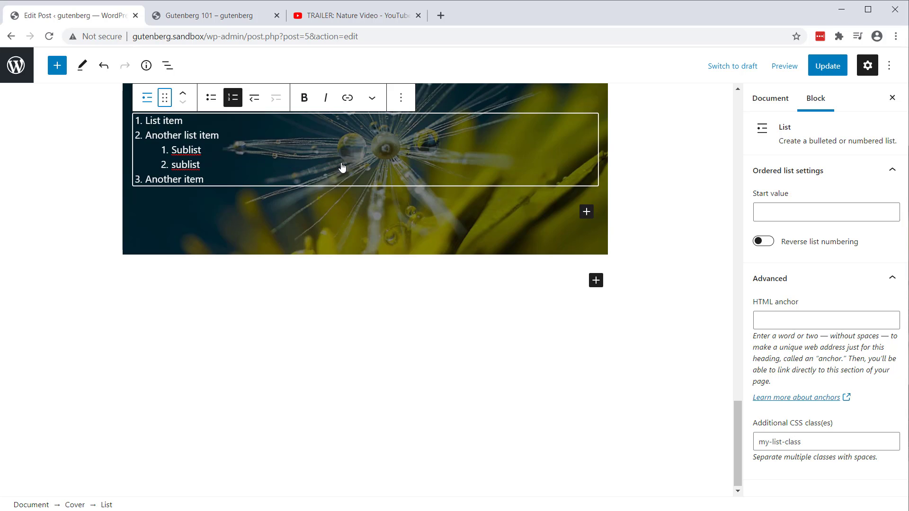
Inspect the text, empty paragraph and list blocks inside the cover.
scroll(100, 225, "up", 4)
left_click(402, 218)
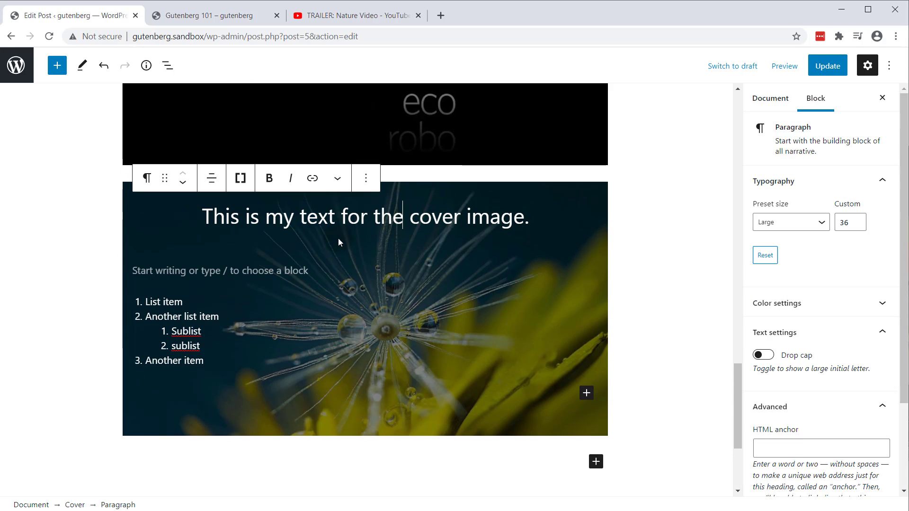
left_click(164, 316)
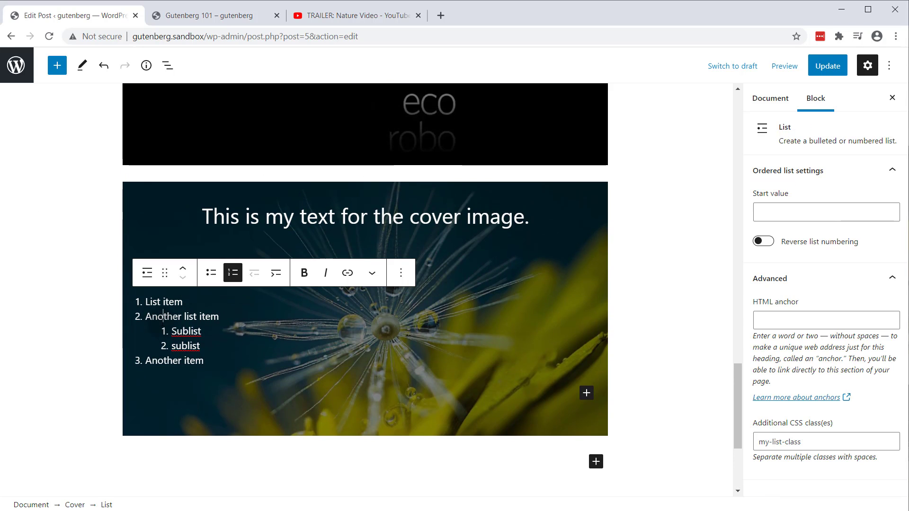
left_click(27, 291)
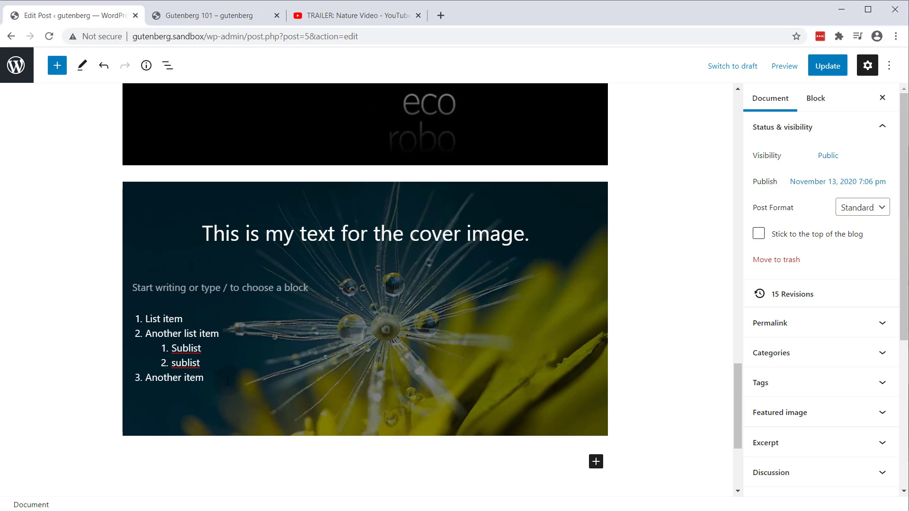
left_click(270, 289)
left_click(7, 316)
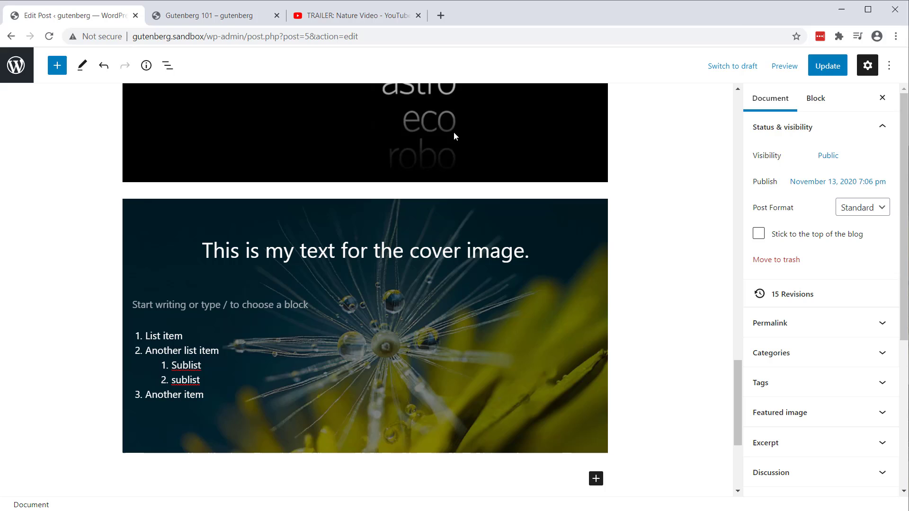
Update the post and reload its Gutenberg 101 preview page to view the cover with the text and list.
left_click(817, 68)
left_click(219, 14)
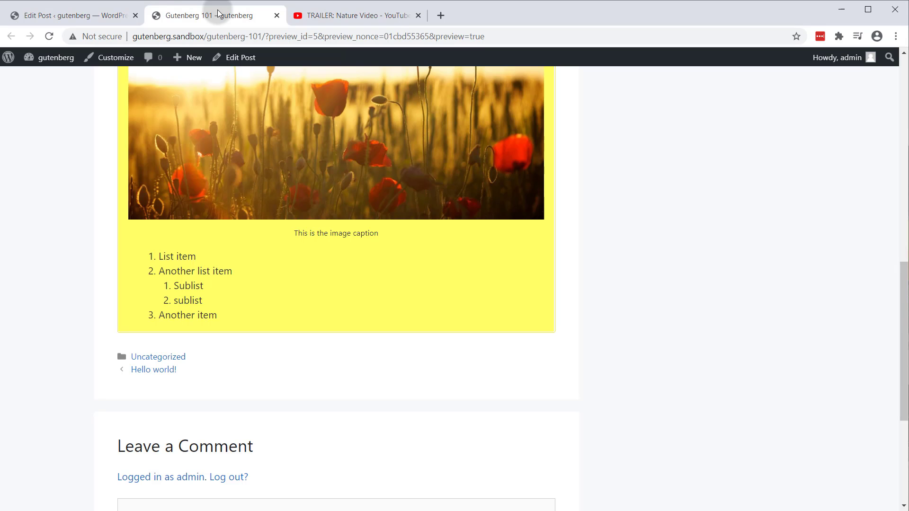
key("F5")
scroll(42, 260, "down", 3)
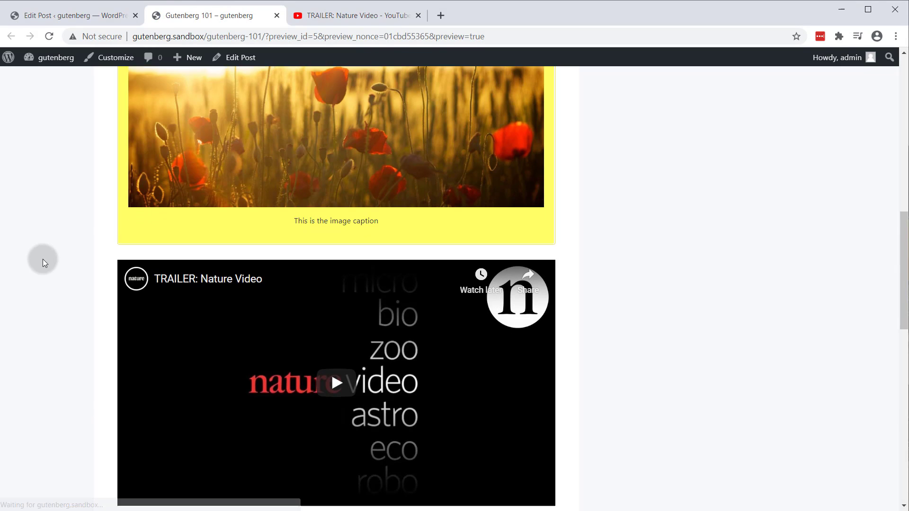
scroll(102, 274, "down", 6)
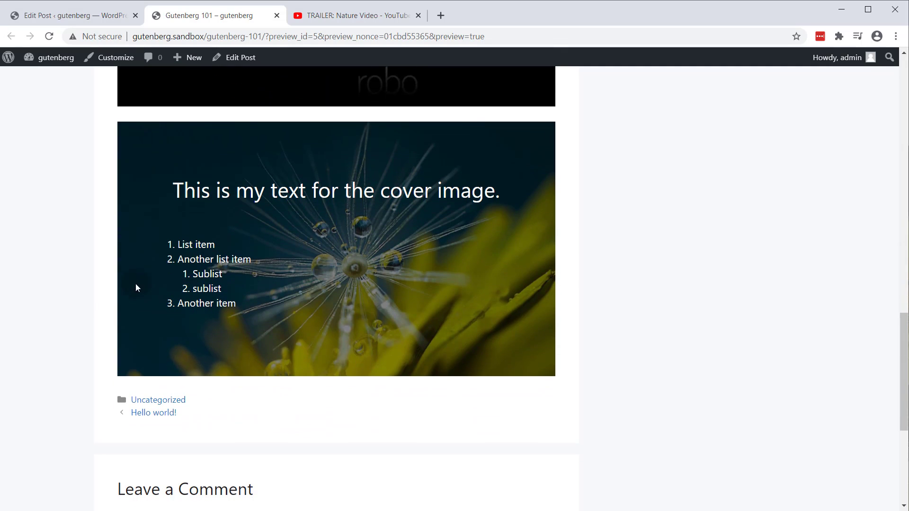
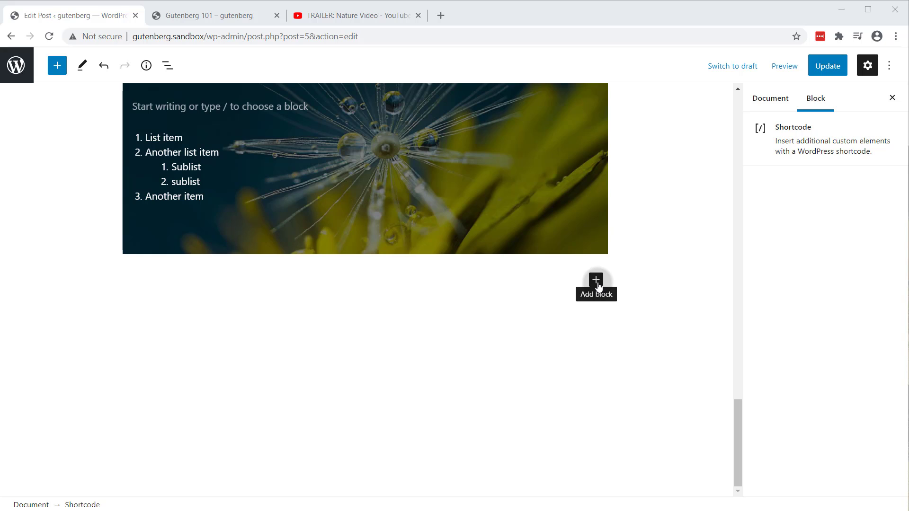
Insert a Columns block with the 50 / 50 variation below the cover image.
left_click(597, 285)
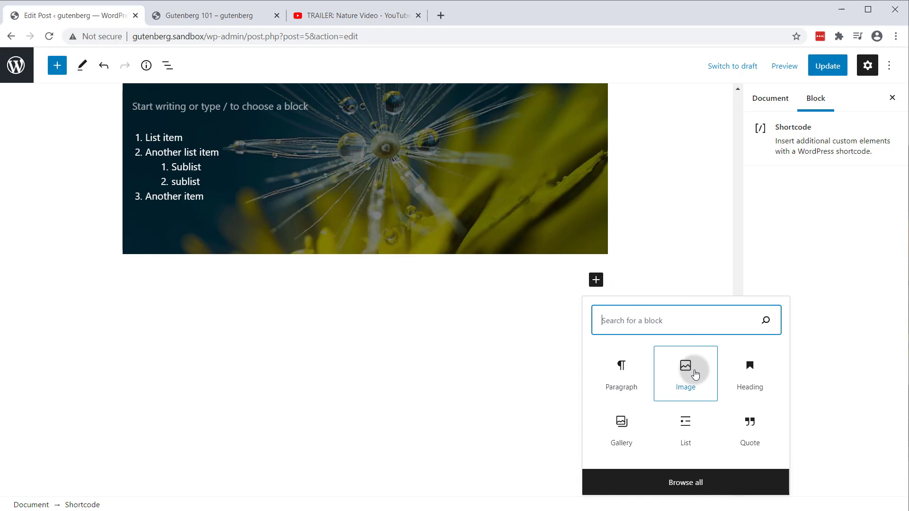
type("colu")
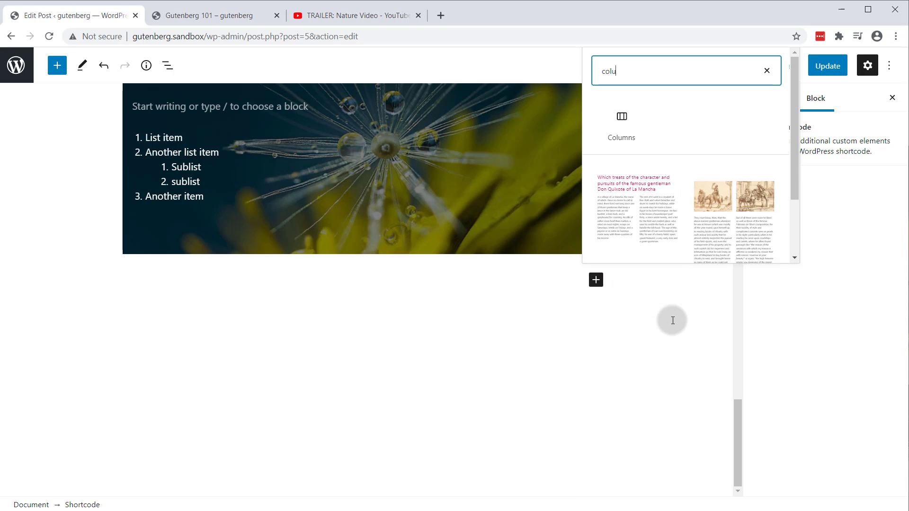
left_click(620, 121)
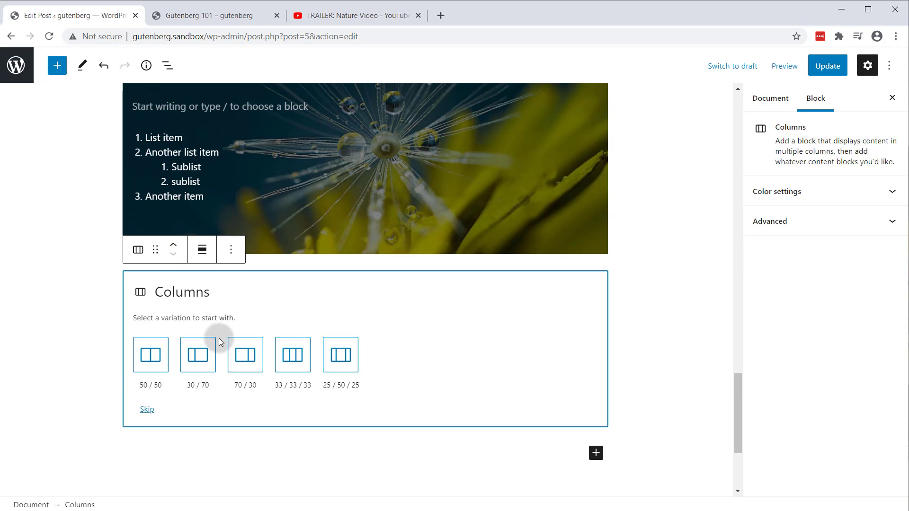
left_click(150, 365)
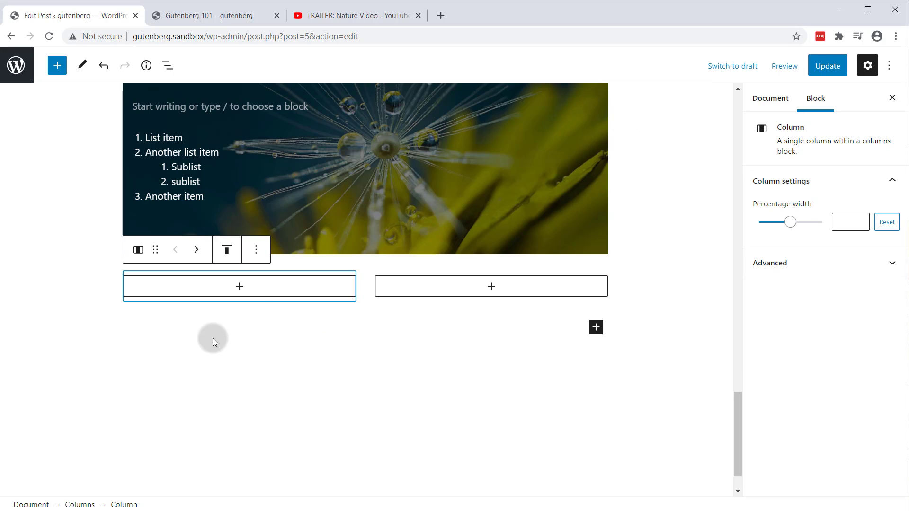
Add a paragraph reading "Section 1" to the first column and make it bold.
left_click(240, 288)
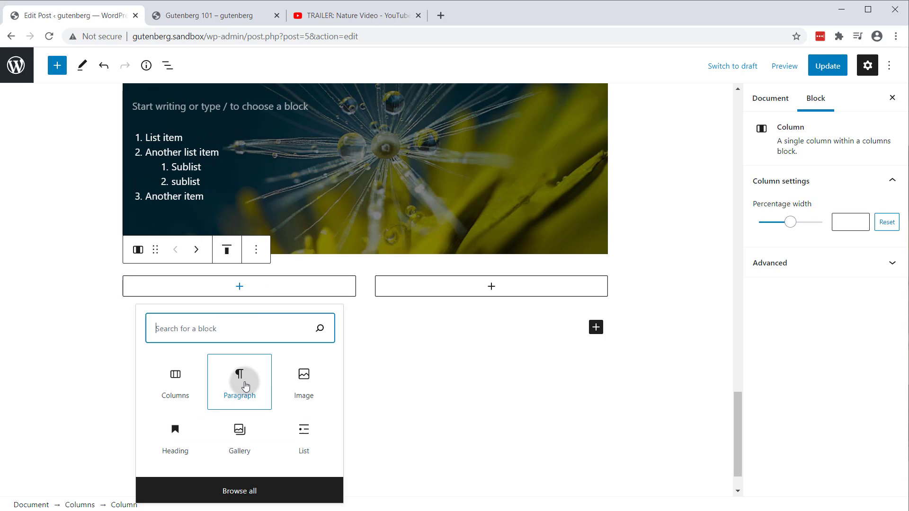
left_click(240, 377)
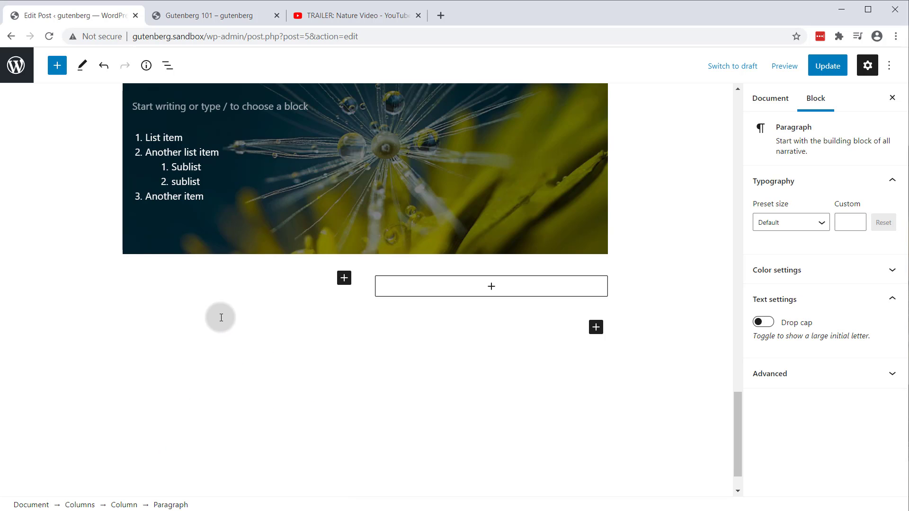
type("Section 1")
left_click_drag(164, 279, 123, 278)
left_click(260, 250)
Add a paragraph reading "Section 2" to the second column and make it bold.
left_click(490, 287)
left_click(491, 377)
type("Section 2")
left_click_drag(417, 278, 375, 278)
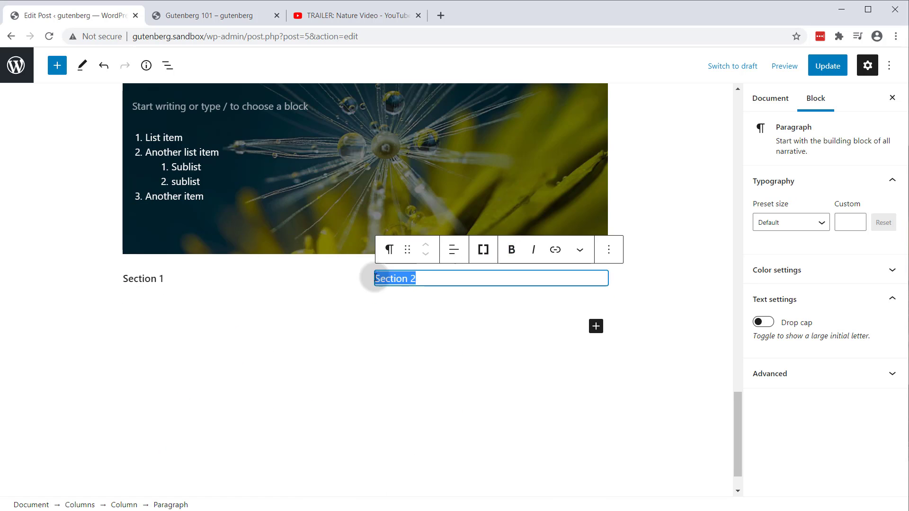
left_click(512, 250)
Add a bulleted list with "List item 1", "List item 2" and "Item 3" beneath the Section 2 heading.
left_click(450, 282)
key("Return")
type("- List item 1")
key("Return")
type("List item 2")
key("Return")
type("Item 3")
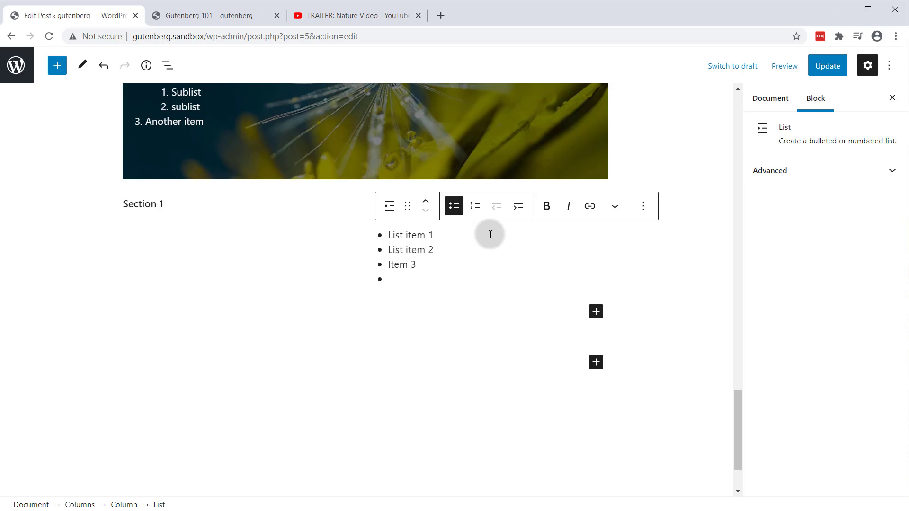
Duplicate the bulleted list and move the copy into the first column under Section 1.
left_click(643, 206)
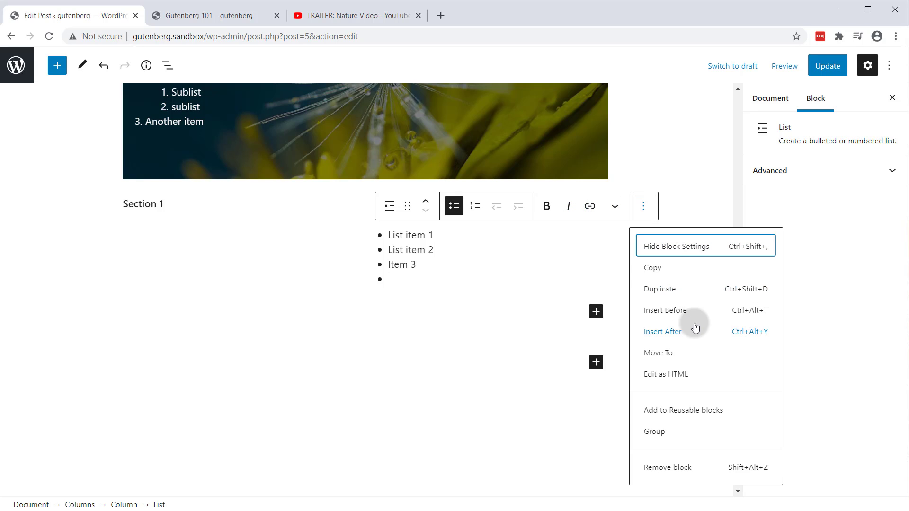
left_click(683, 294)
left_click_drag(406, 281, 175, 280)
left_click(29, 288)
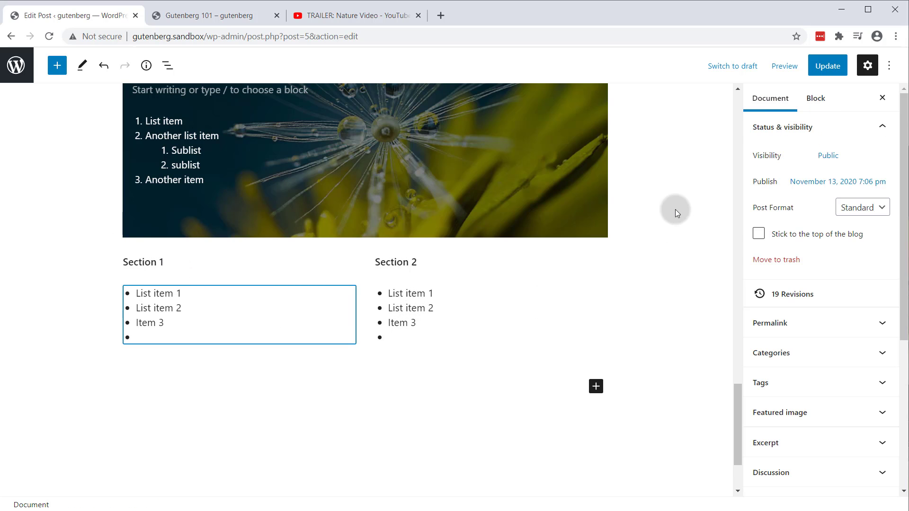
Update the post and reload its Gutenberg 101 preview page to view the two columns.
left_click(828, 66)
left_click(227, 16)
key("F5")
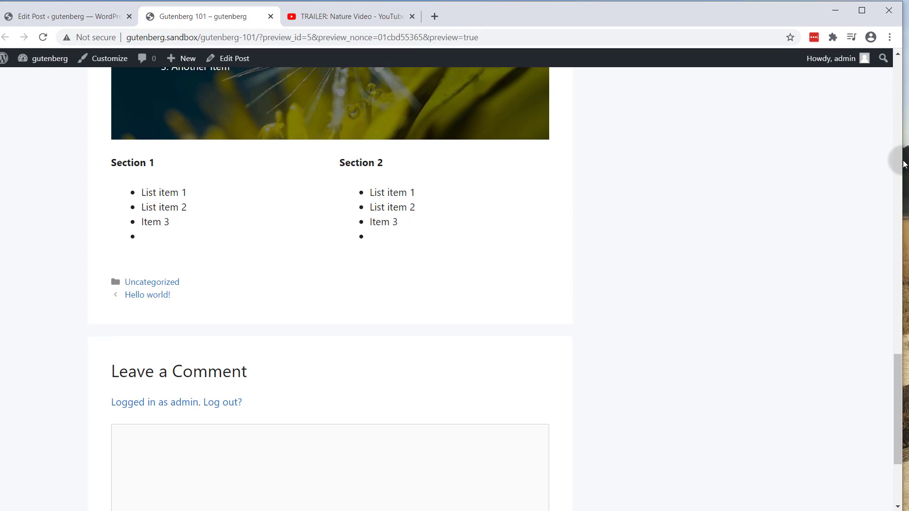
Narrow the browser window to examine the column layout at mobile width, and widen it again.
left_click_drag(904, 163, 287, 120)
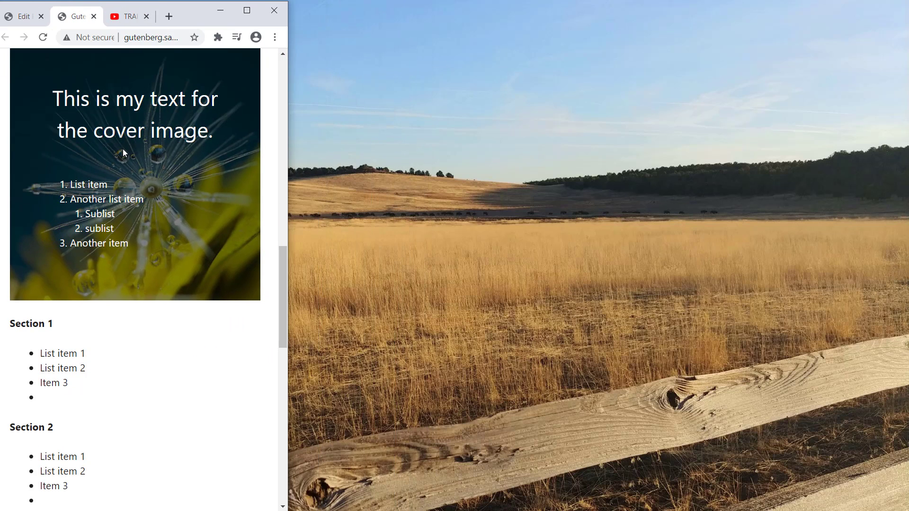
scroll(126, 180, "down", 3)
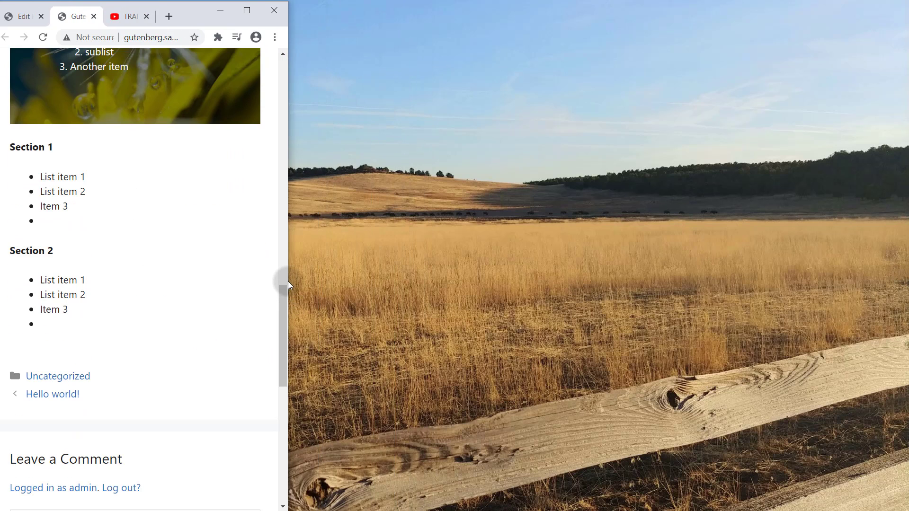
left_click_drag(288, 281, 827, 313)
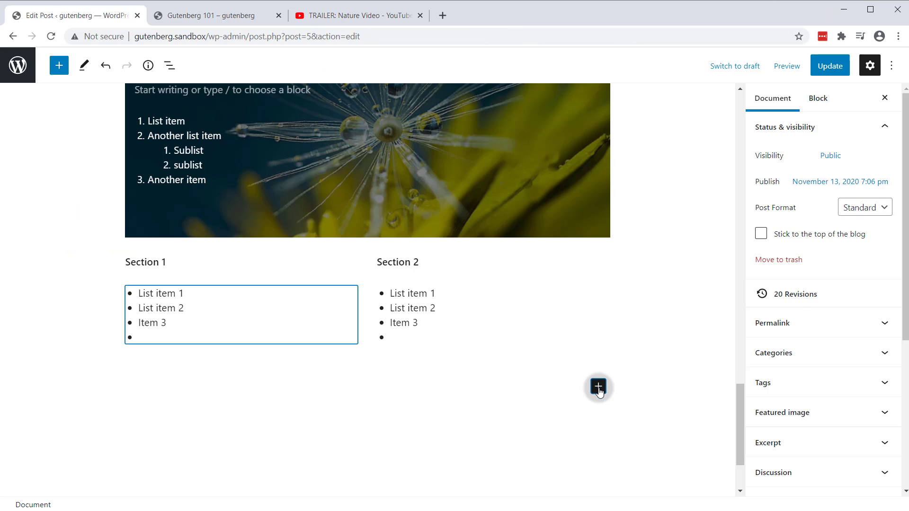
Insert a table with 3 columns and 3 rows below the two columns.
left_click(598, 385)
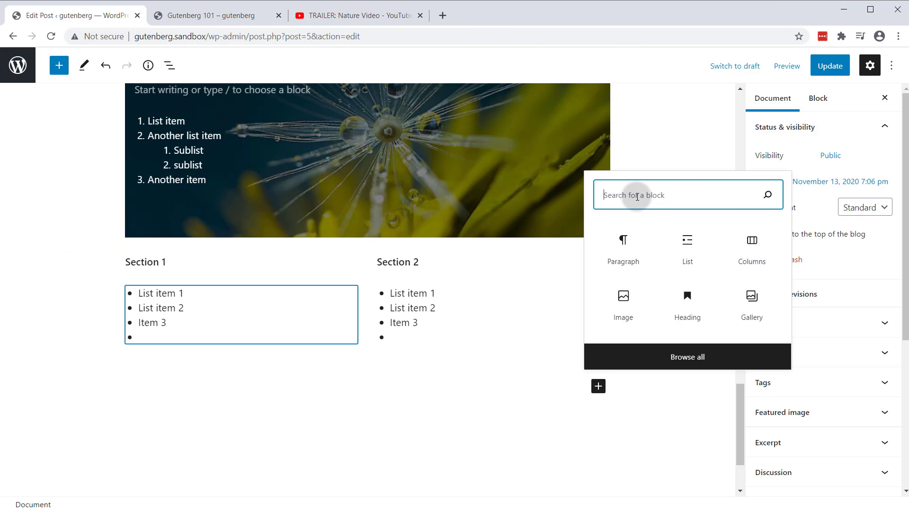
type("table")
left_click(613, 290)
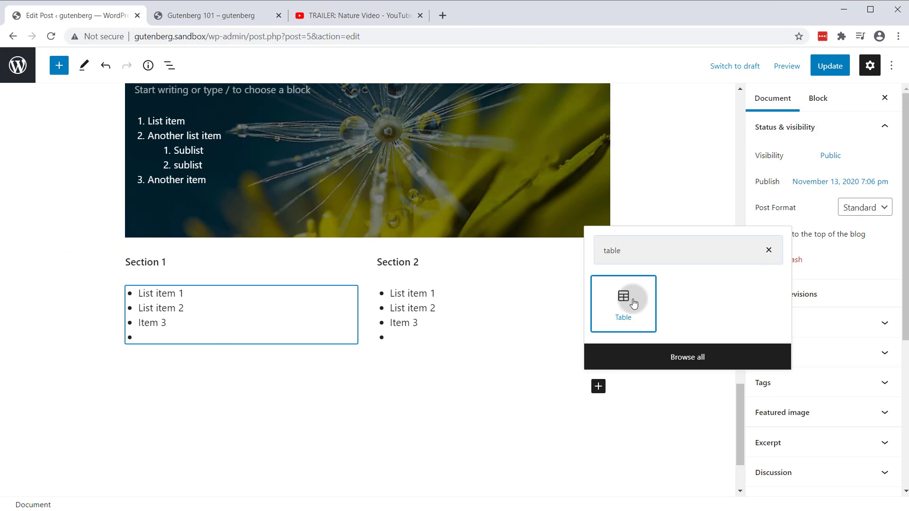
double_click(161, 473)
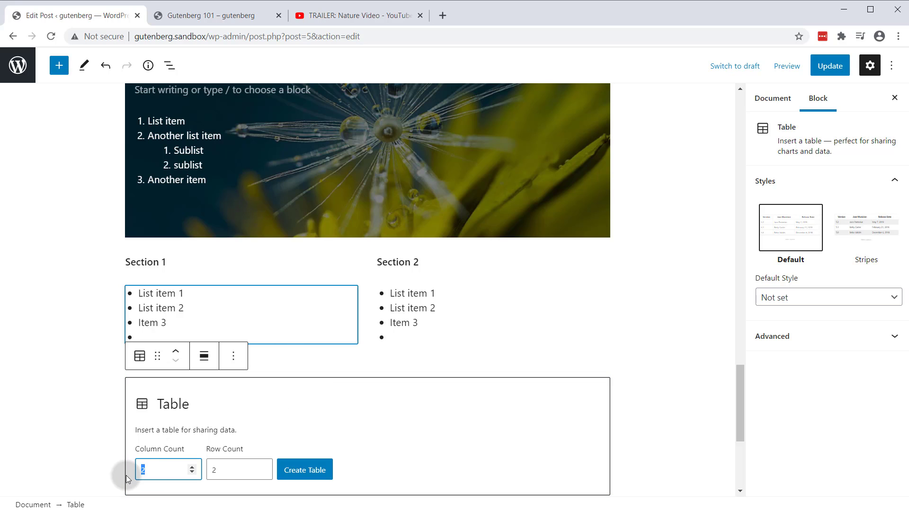
type("3")
left_click(209, 471)
type("3")
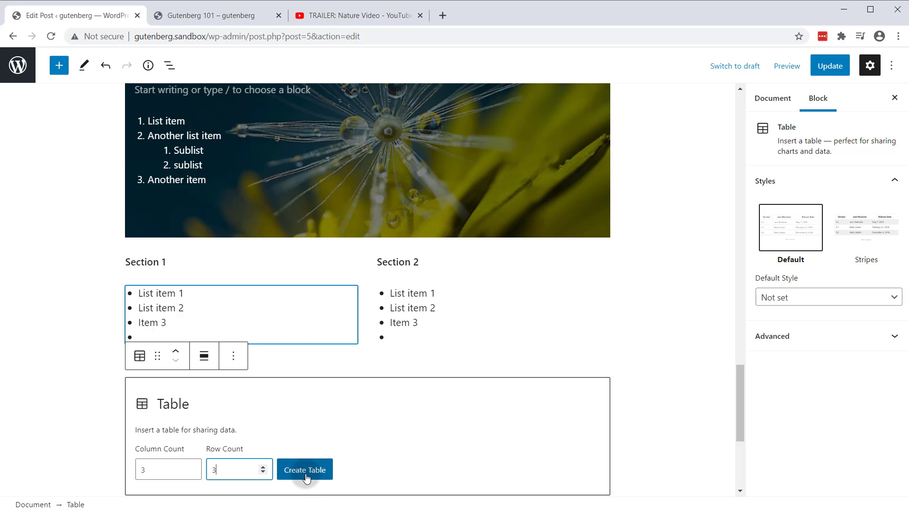
left_click(304, 473)
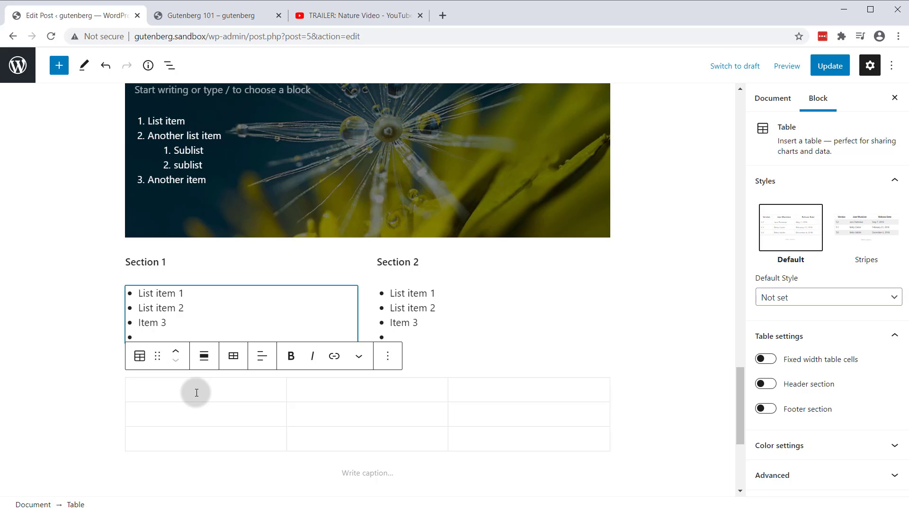
Enter "Heading 1" in the table's first cell and turn on the table's header section.
left_click(197, 393)
type("Heading 1")
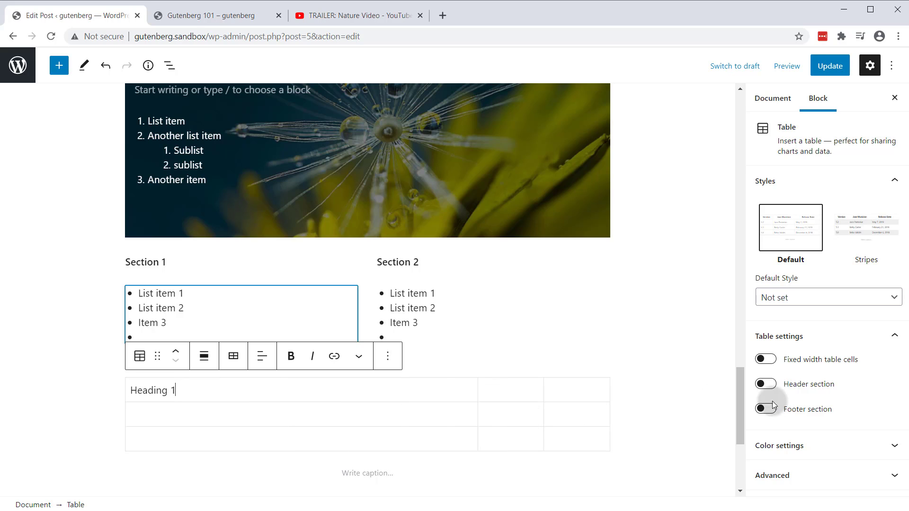
left_click(766, 384)
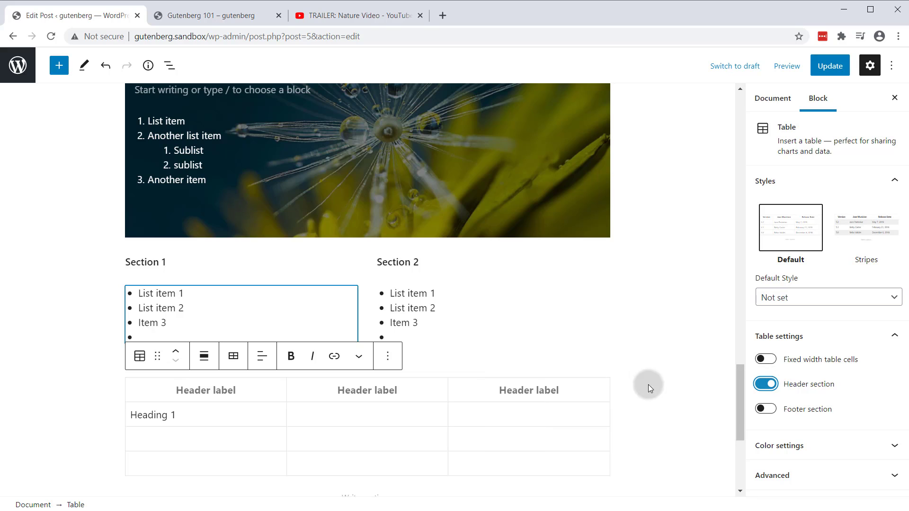
Label the table's header cells "Header 1", "Header 2" and "Header 3".
left_click(183, 385)
type("Header 1")
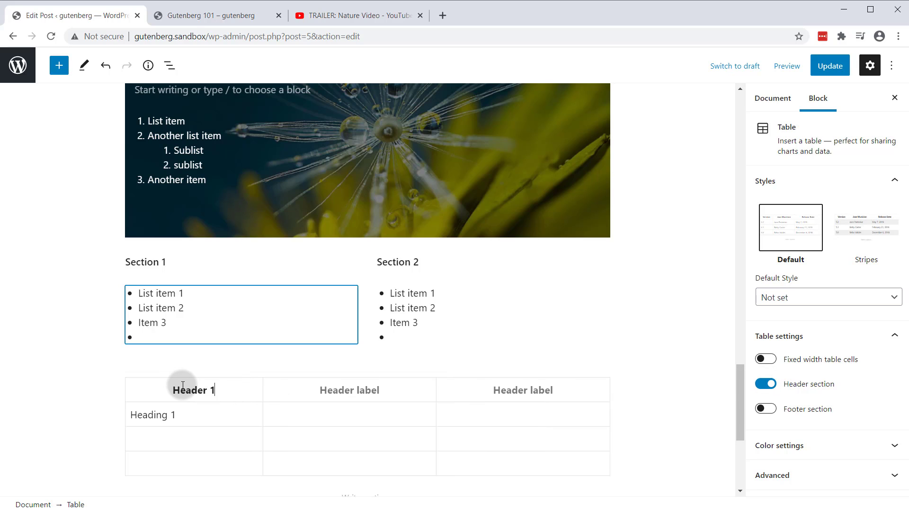
left_click(386, 394)
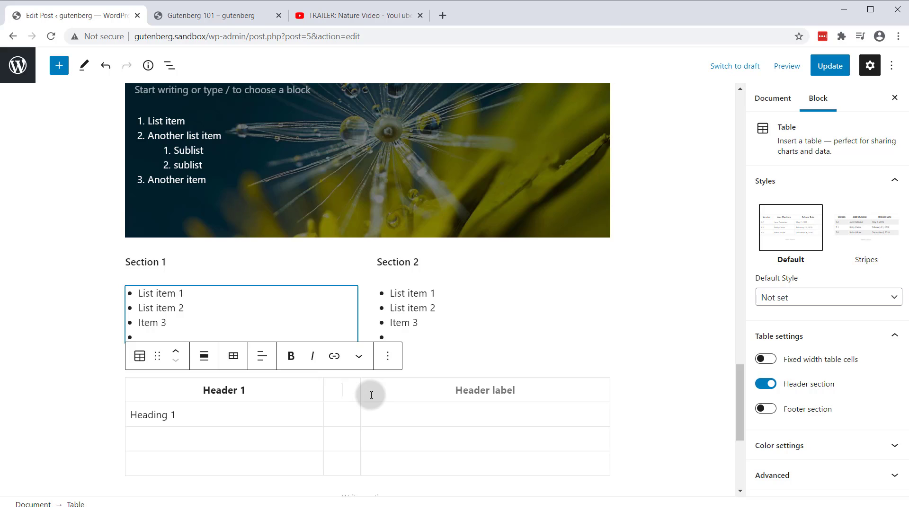
type("Header 2")
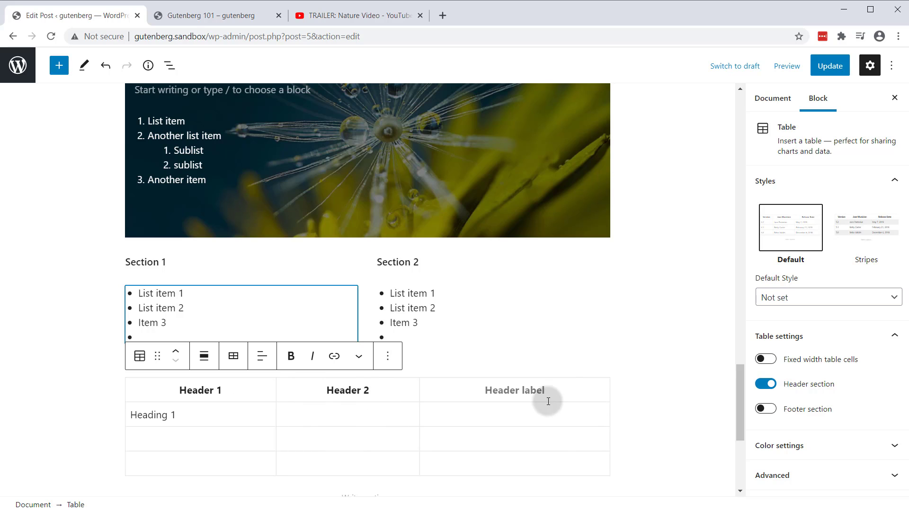
left_click(549, 401)
type("Header")
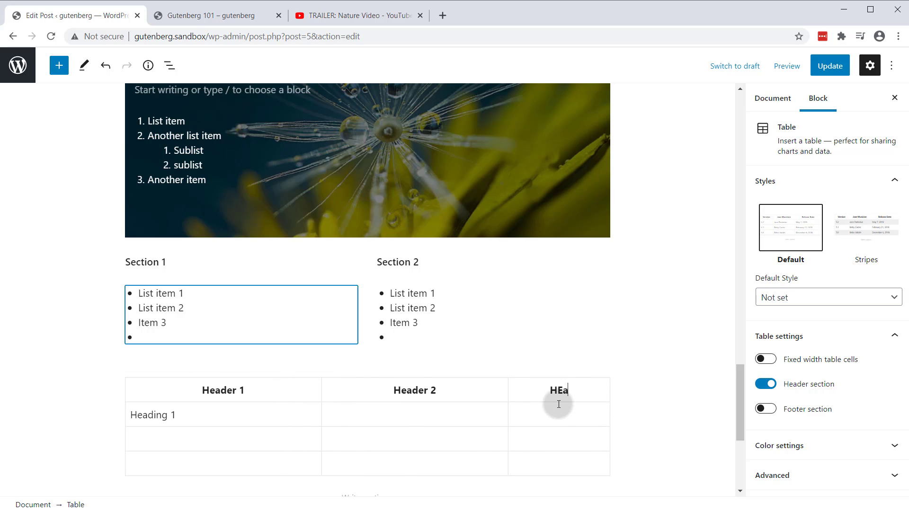
key("BackSpace")
key("BackSpace")
key("BackSpace")
key("BackSpace")
key("BackSpace")
type("eader 3")
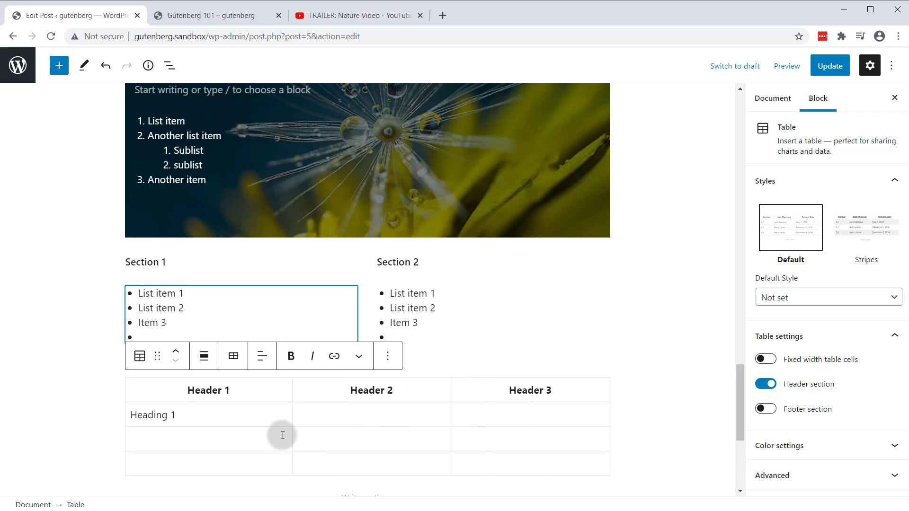
Replace the "Heading 1" text in the first body cell with "Table item".
left_click(182, 421)
key("Up")
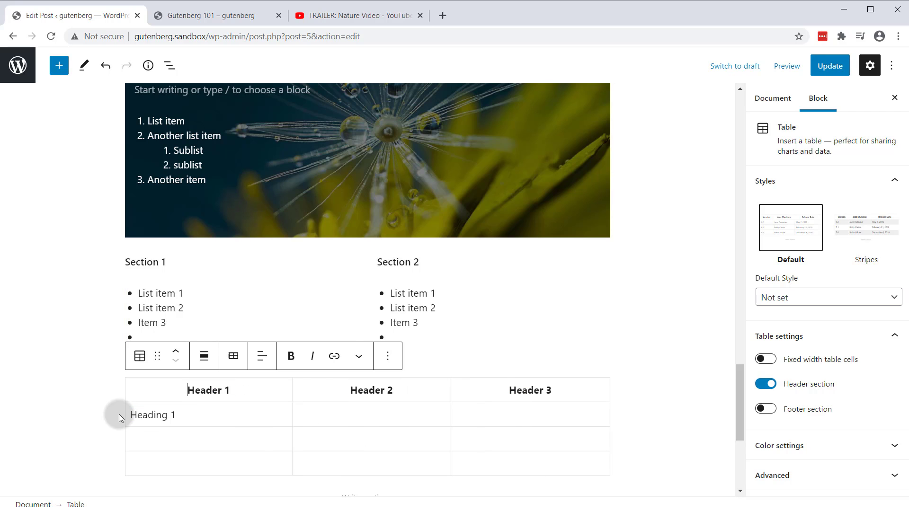
left_click_drag(195, 412, 141, 414)
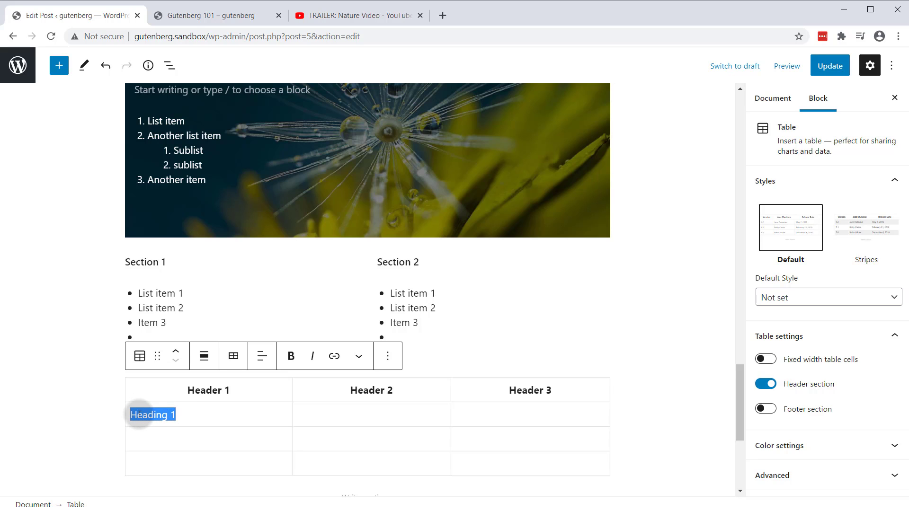
type("Table item")
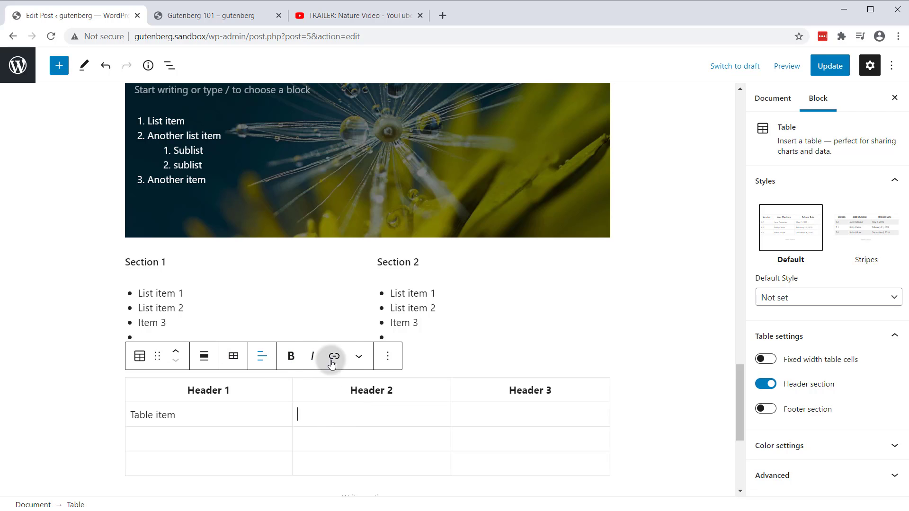
Insert the existing media library picture dandelion-5048825_1280.jpg as an inline image in the cell under Header 2.
left_click(359, 356)
left_click(403, 219)
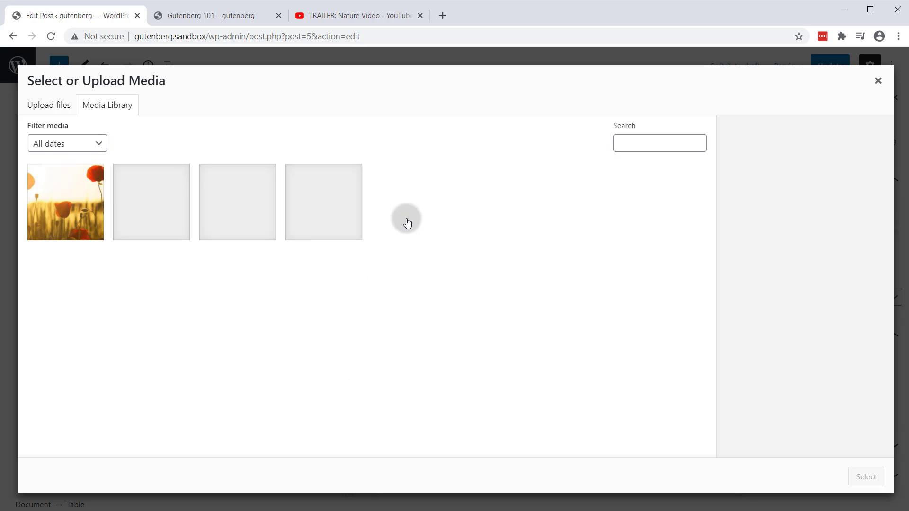
left_click(336, 207)
left_click(831, 379)
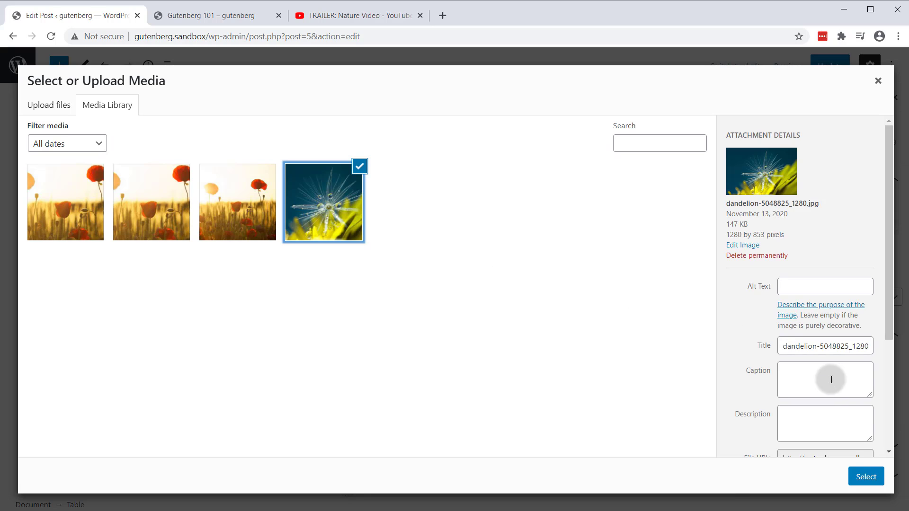
left_click(858, 474)
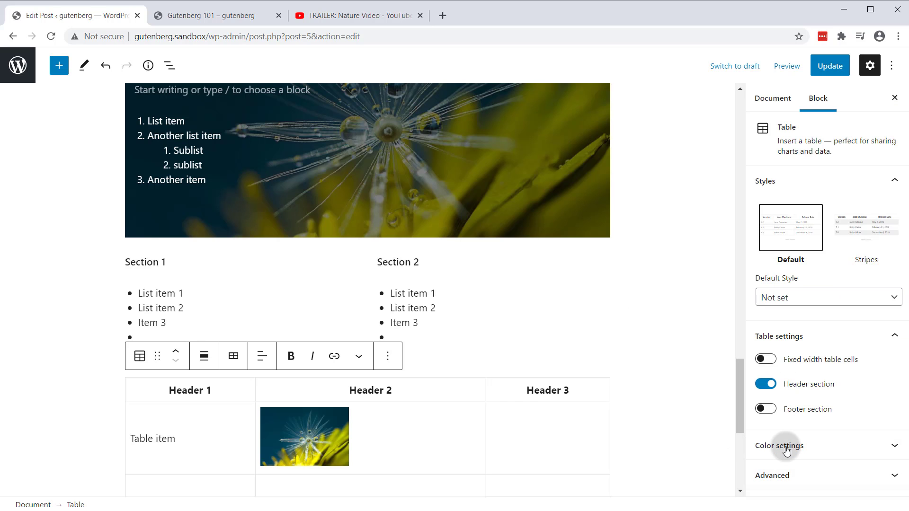
Set the width of the inline image in the table to 50.
left_click(315, 433)
left_click(260, 391)
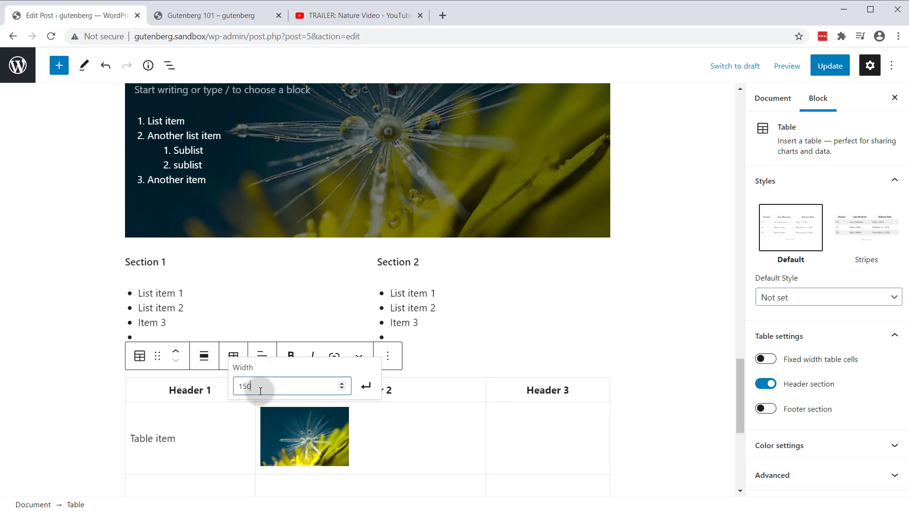
type("50")
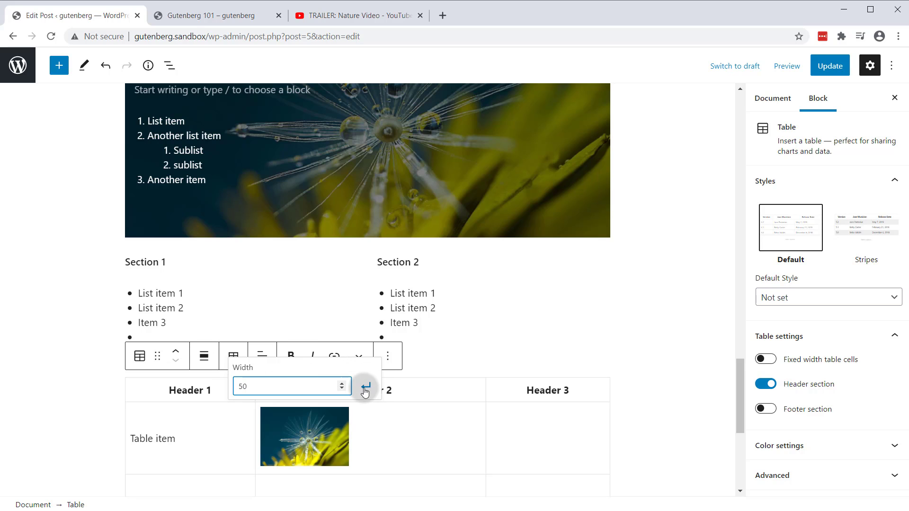
left_click(365, 386)
Copy the text "Table item" from the first body cell into every remaining empty body cell of the table.
left_click_drag(195, 415, 139, 410)
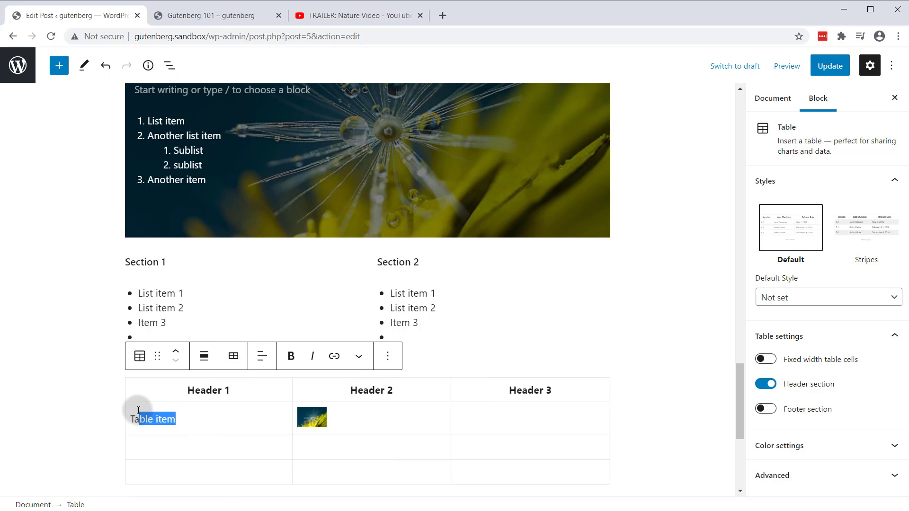
key("ctrl+c")
left_click(158, 449)
key("ctrl+v")
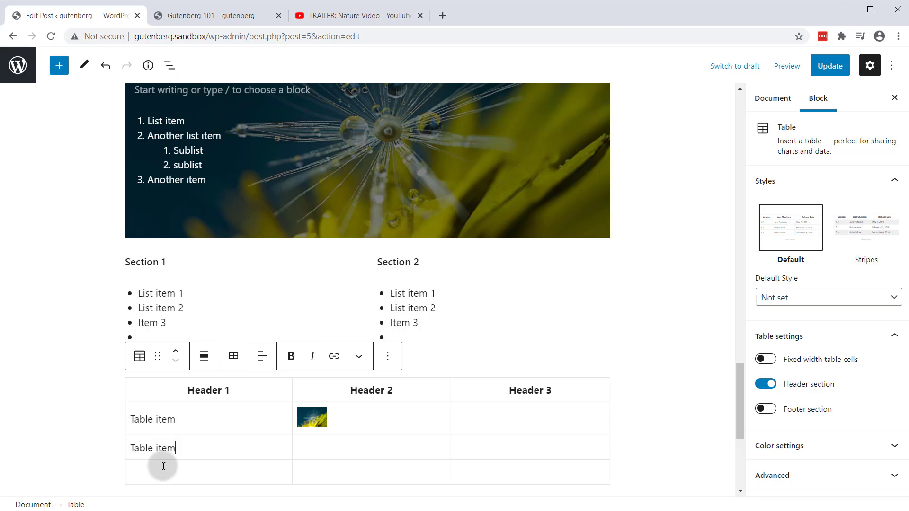
left_click(198, 478)
left_click(352, 472)
key("ctrl+v")
left_click(370, 447)
key("ctrl+v")
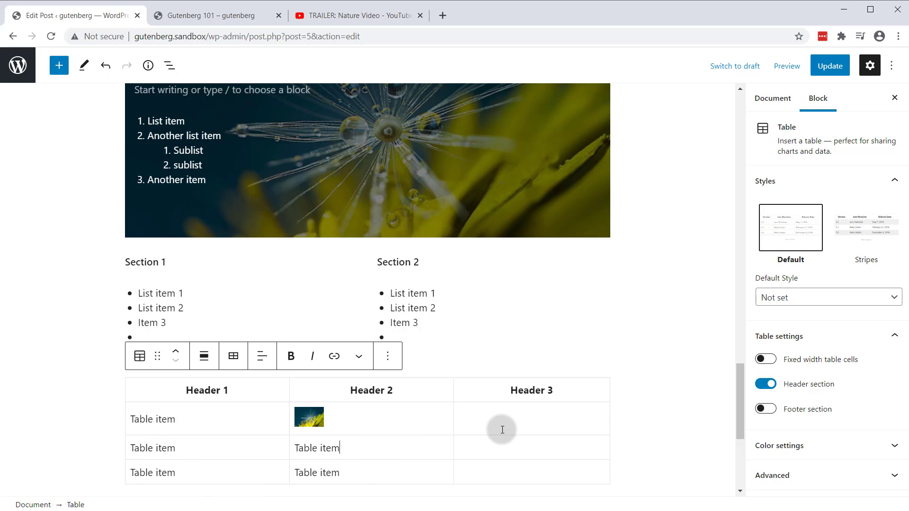
left_click(500, 428)
key("ctrl+v")
left_click(512, 449)
key("ctrl+v")
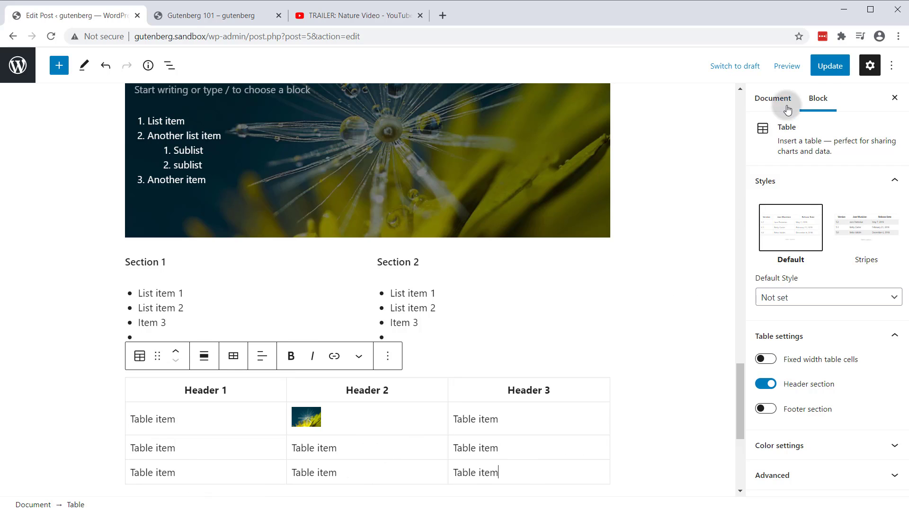
Save the post, check the filled table on the preview page and return to the editor.
key("ctrl+s")
left_click(222, 15)
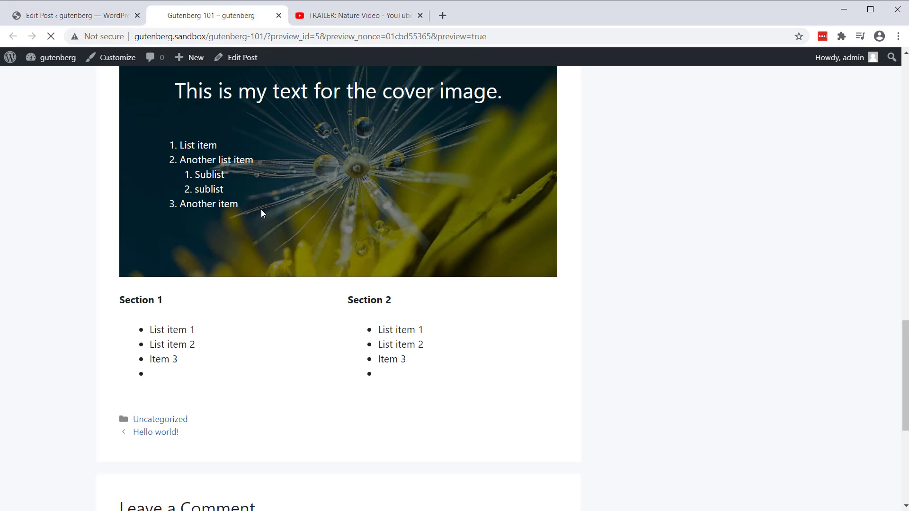
scroll(294, 247, "down", 4)
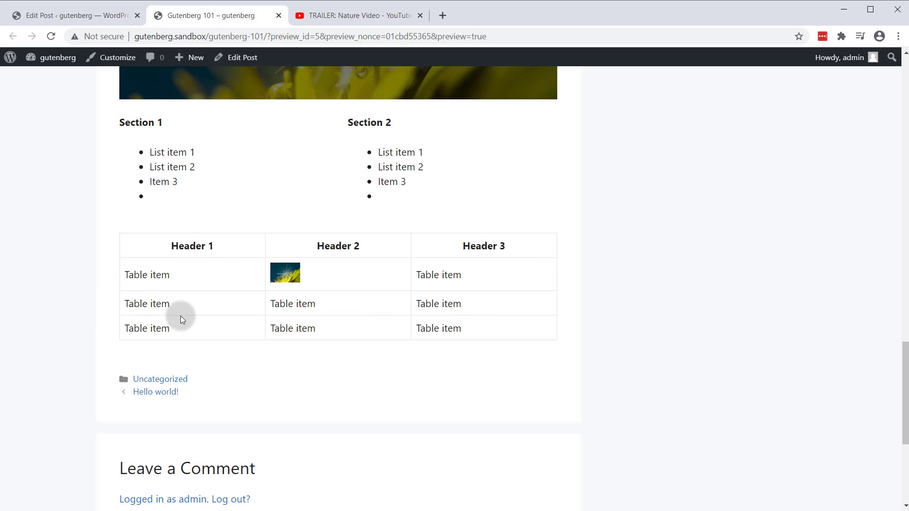
left_click(48, 16)
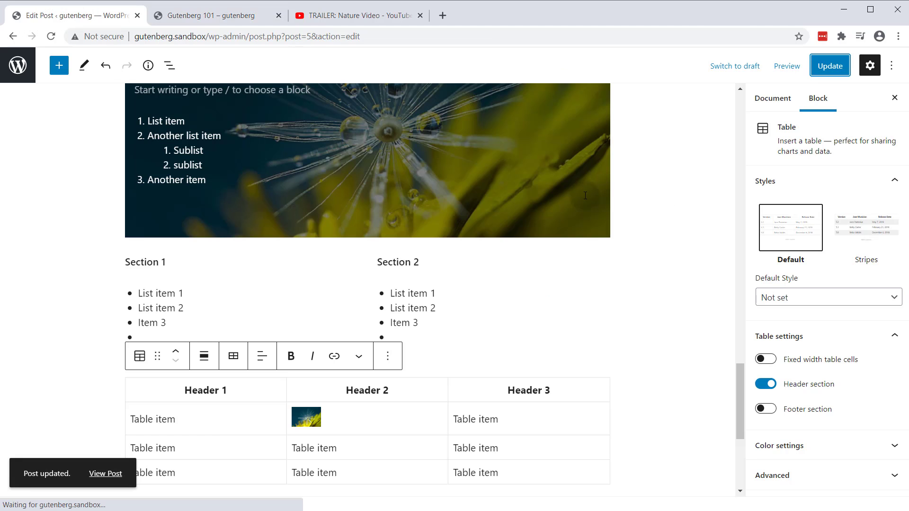
Apply the Stripes style to the table, update the post and check the result on the preview page.
left_click(878, 231)
scroll(580, 303, "down", 3)
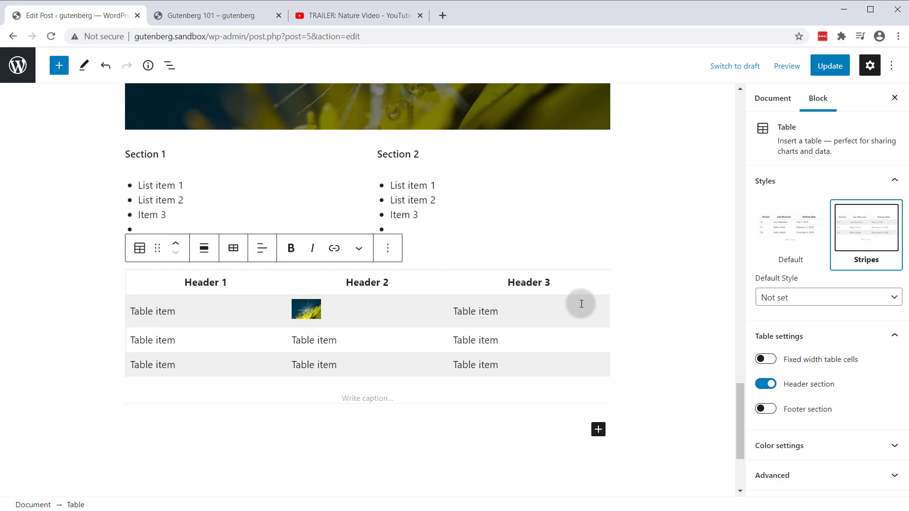
left_click(831, 66)
left_click(198, 13)
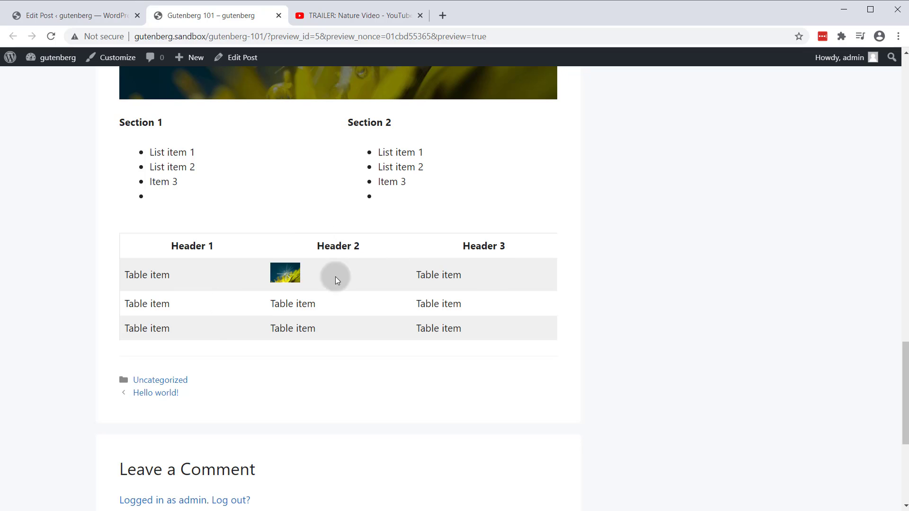
left_click(50, 15)
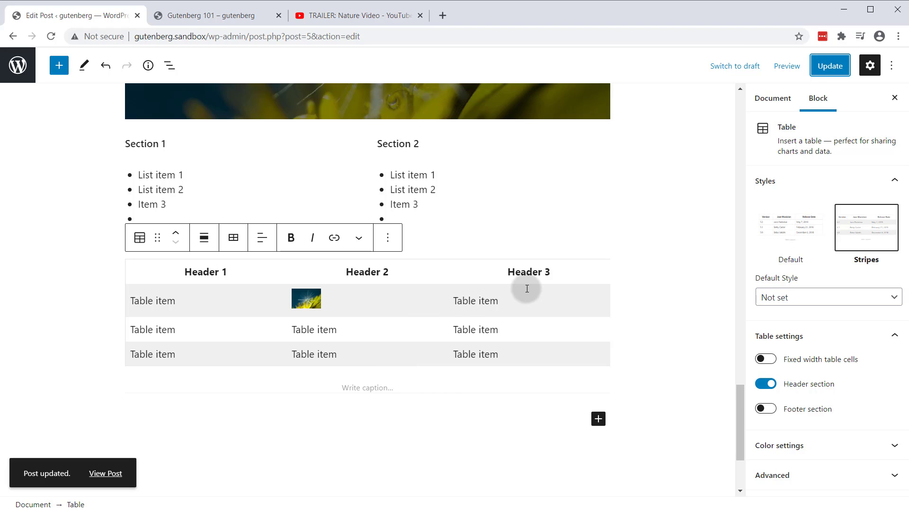
Try pale blue and green table backgrounds, settling on the Default table style with the pale pink background.
left_click(812, 446)
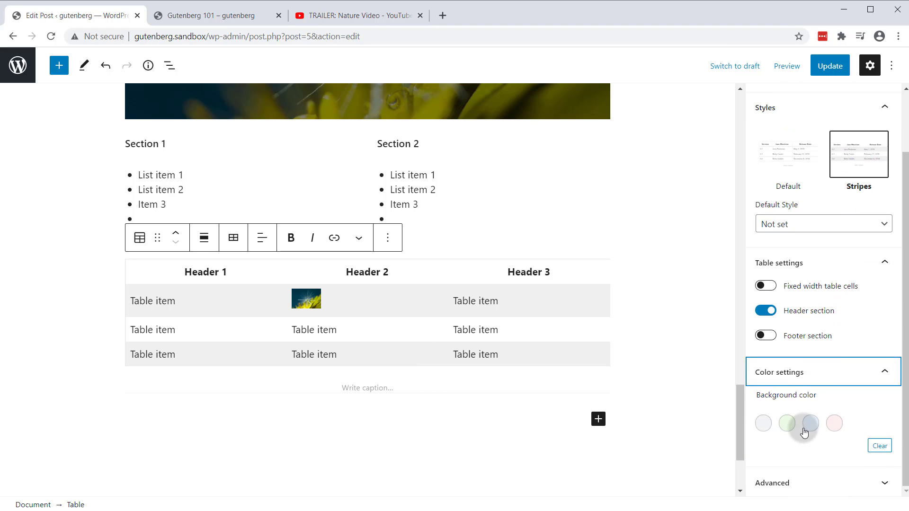
left_click(810, 424)
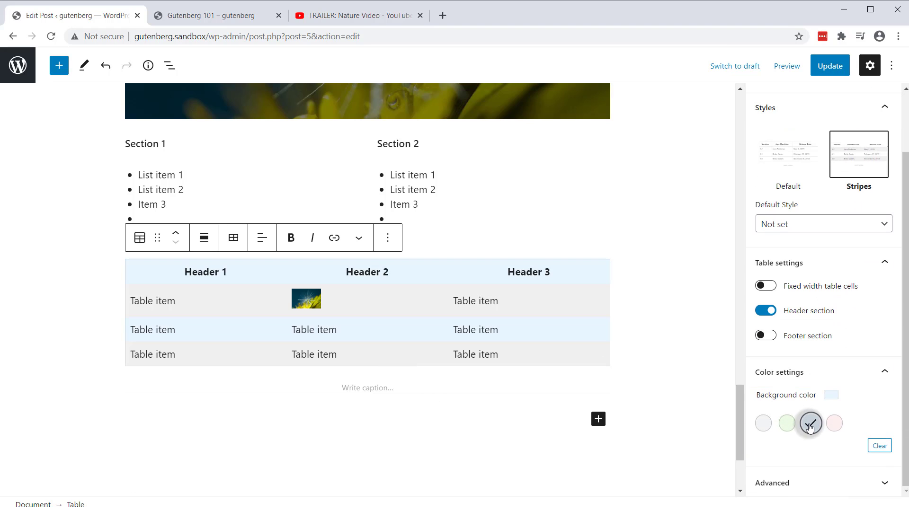
left_click(763, 424)
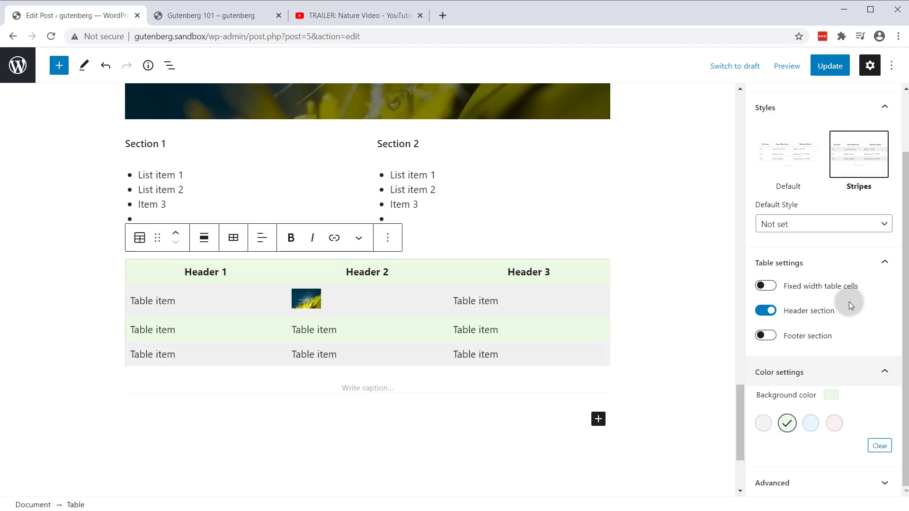
left_click(801, 153)
left_click(834, 423)
Insert a Separator block below the table and add an empty paragraph under it.
left_click(598, 418)
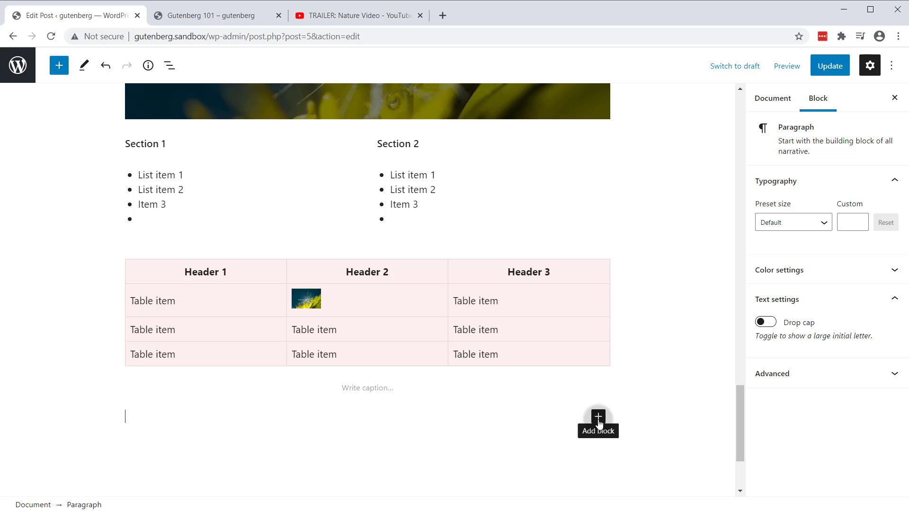
scroll(331, 398, "down", 3)
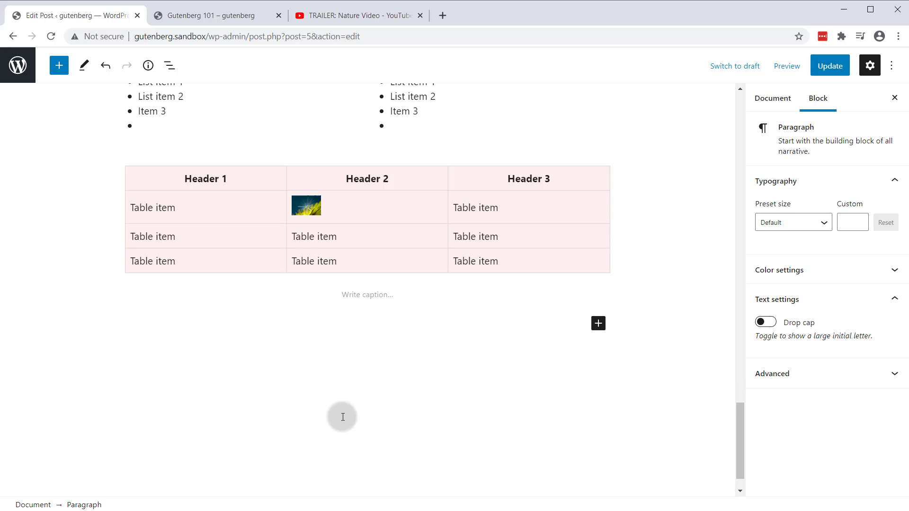
left_click(600, 285)
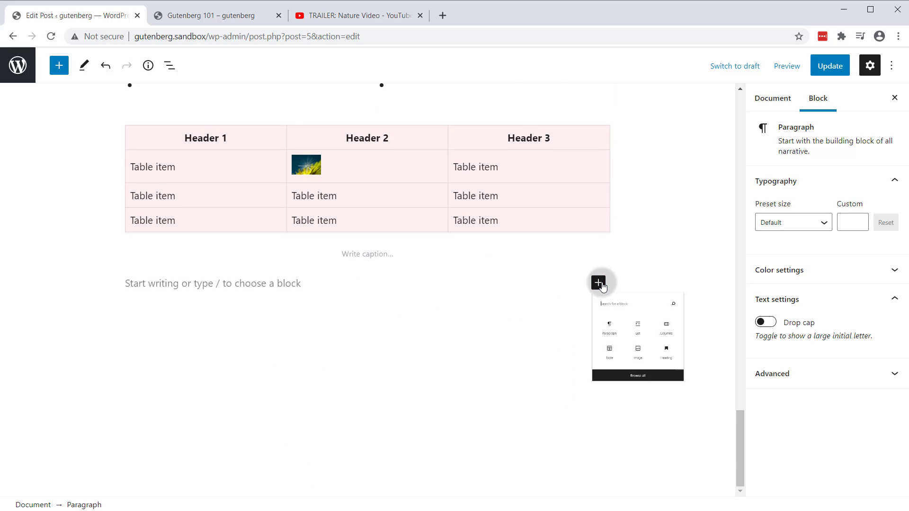
left_click(643, 323)
type("sep")
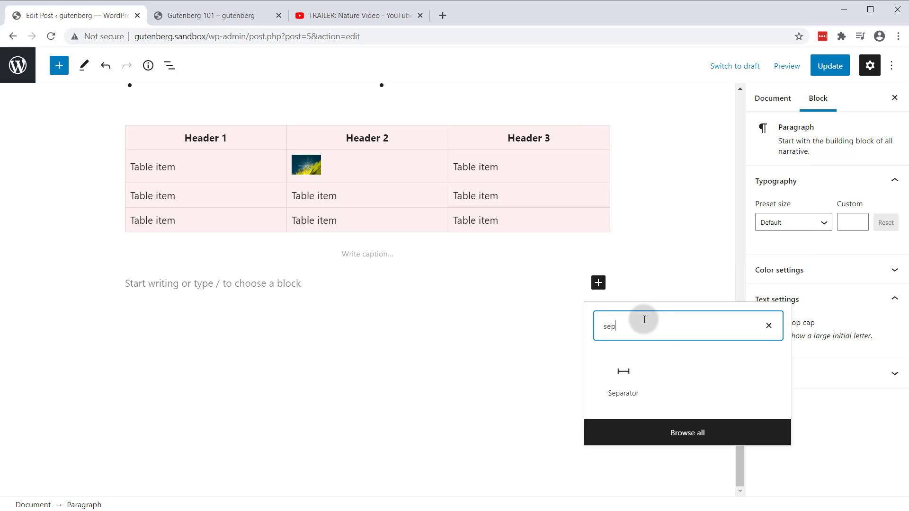
left_click(624, 374)
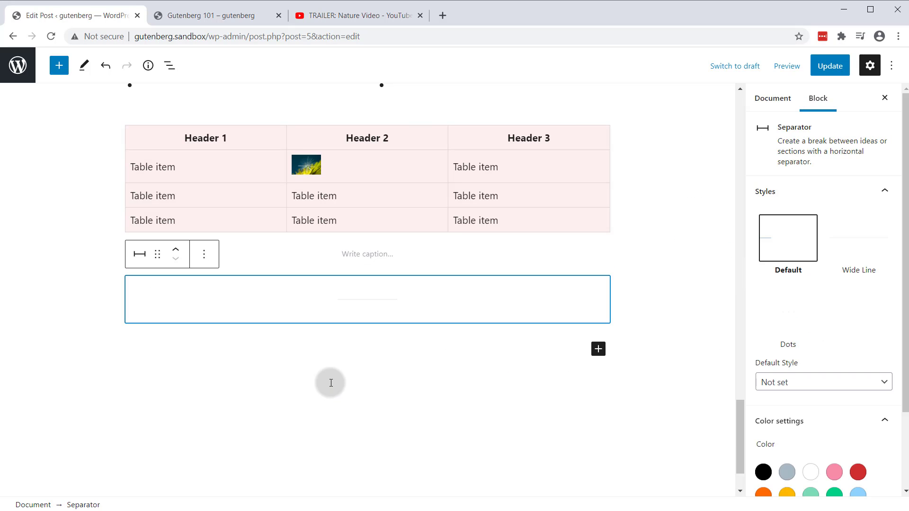
key("Return")
Set the separator to the Wide Line style and colour it yellow-orange.
left_click(374, 303)
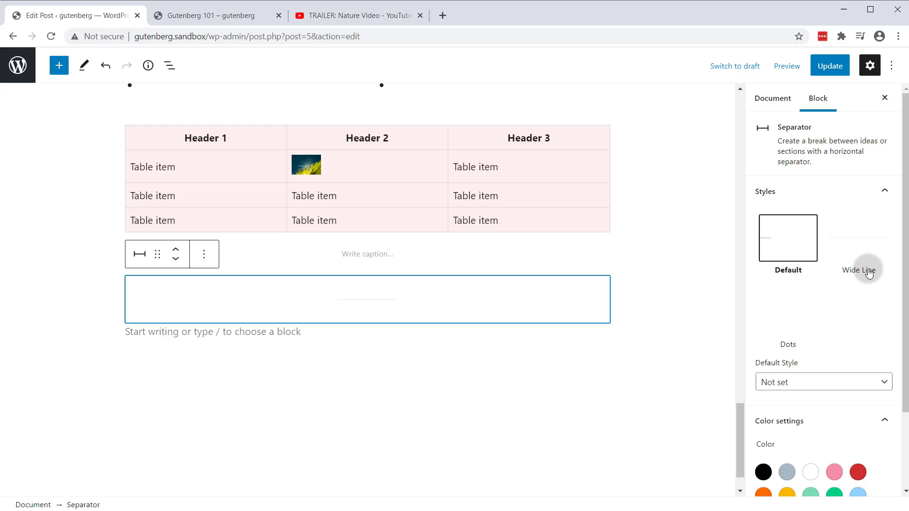
left_click(854, 248)
scroll(795, 417, "down", 2)
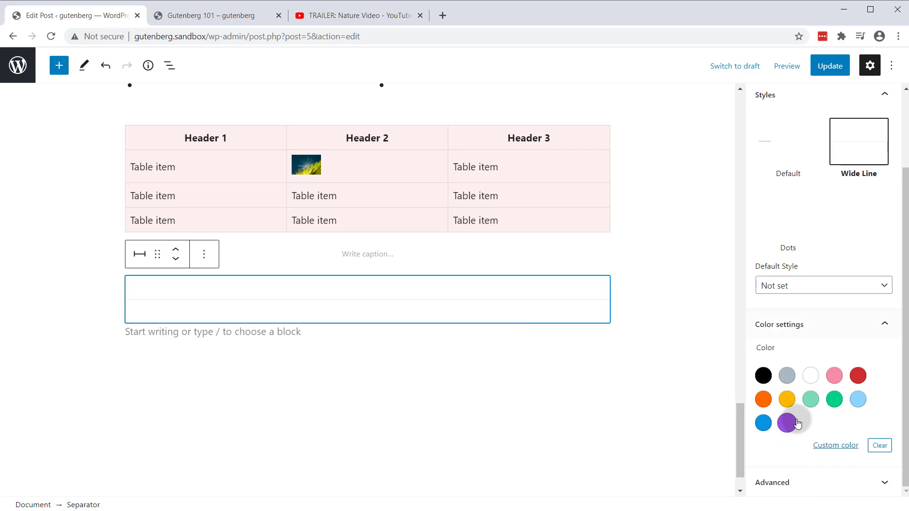
left_click(790, 403)
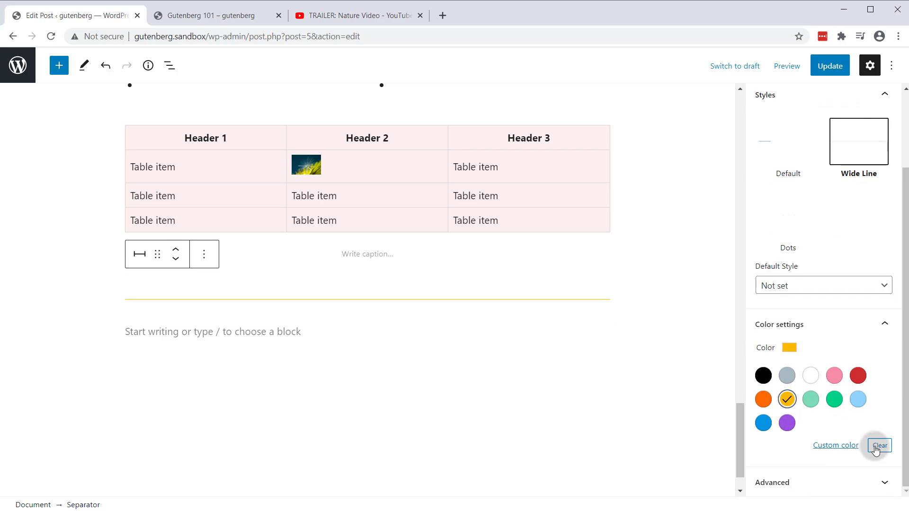
Update the post, check the separator on the preview page and return to the editor.
left_click(829, 69)
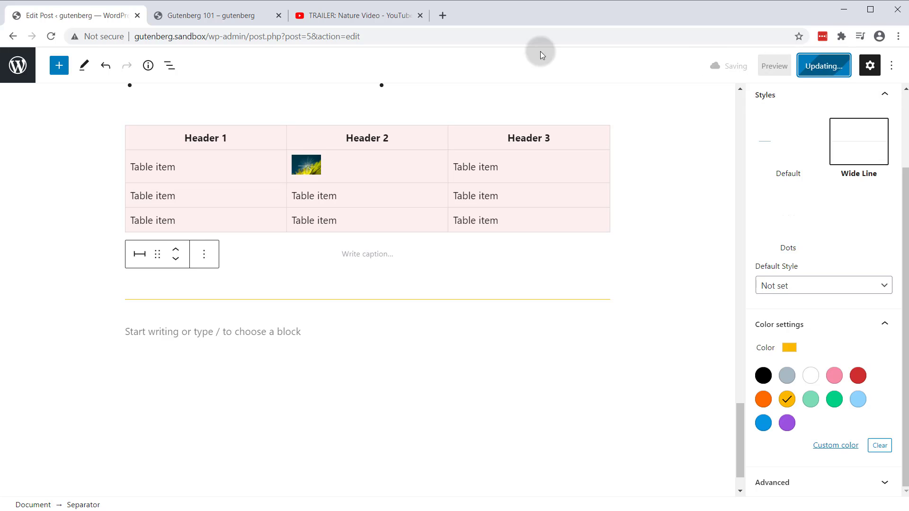
left_click(187, 15)
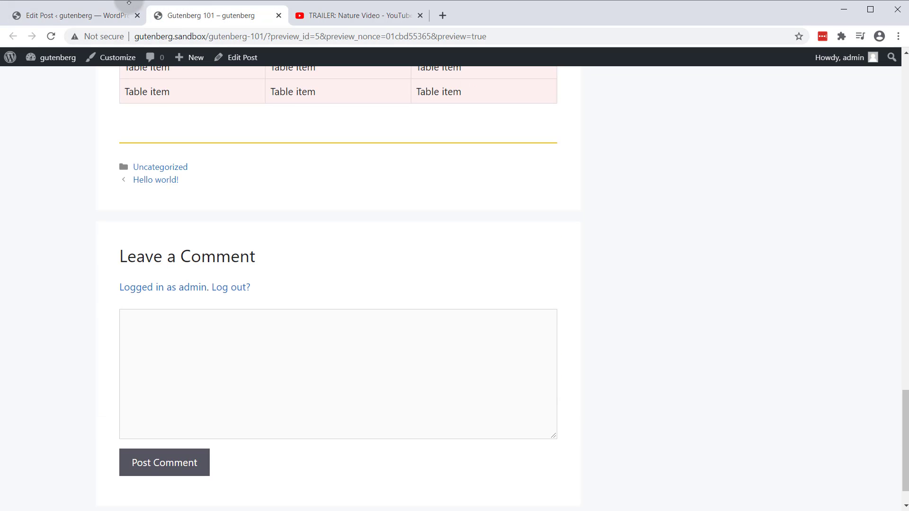
left_click(62, 9)
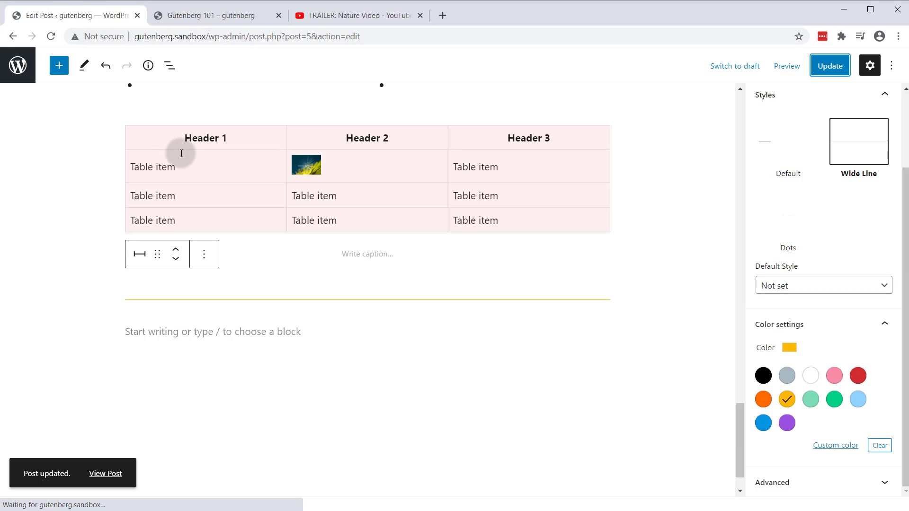
Insert a Buttons block in the paragraph below the separator and label its button "This is my button text".
left_click(268, 332)
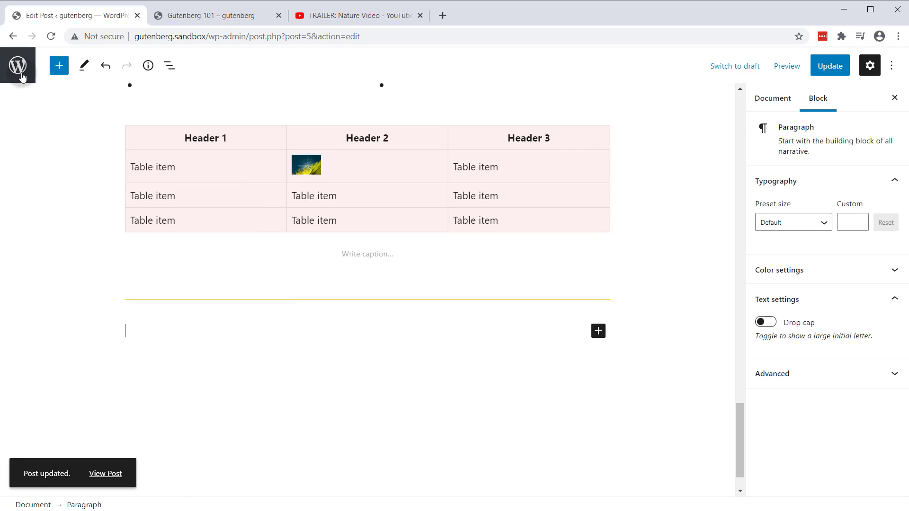
left_click(56, 69)
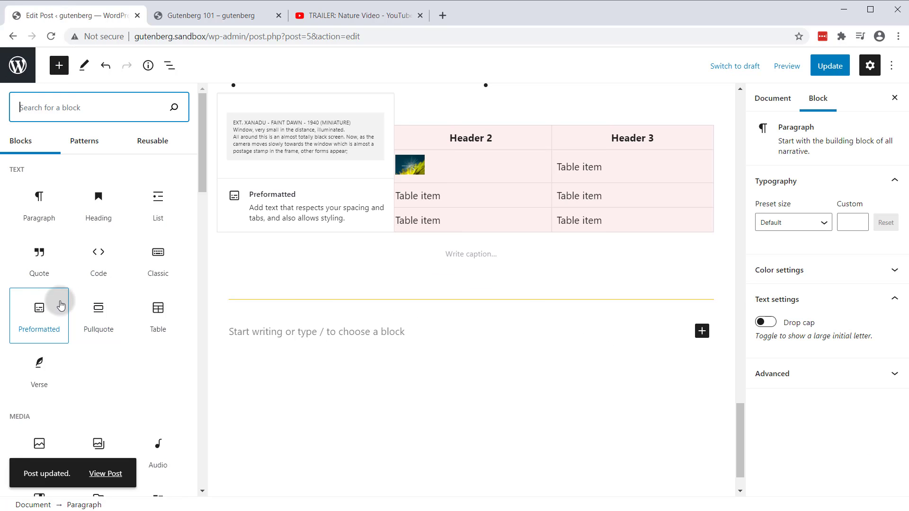
type("butt")
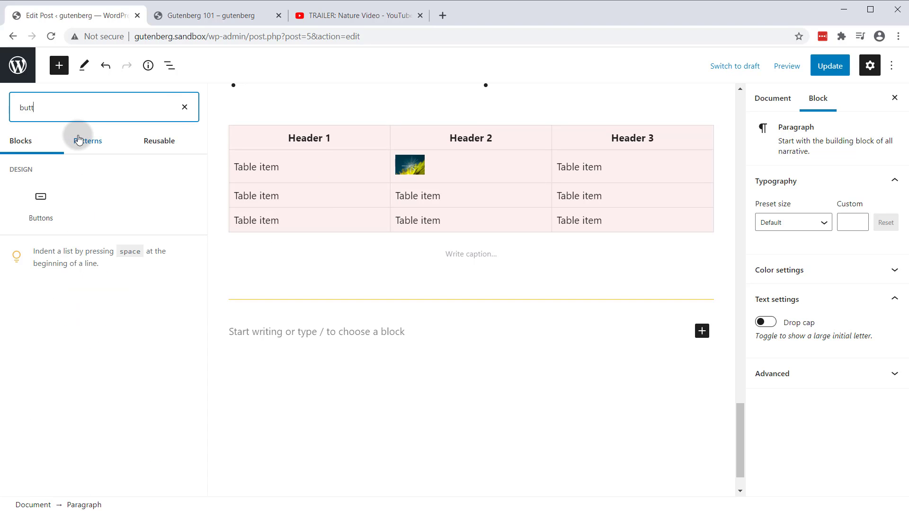
left_click(56, 208)
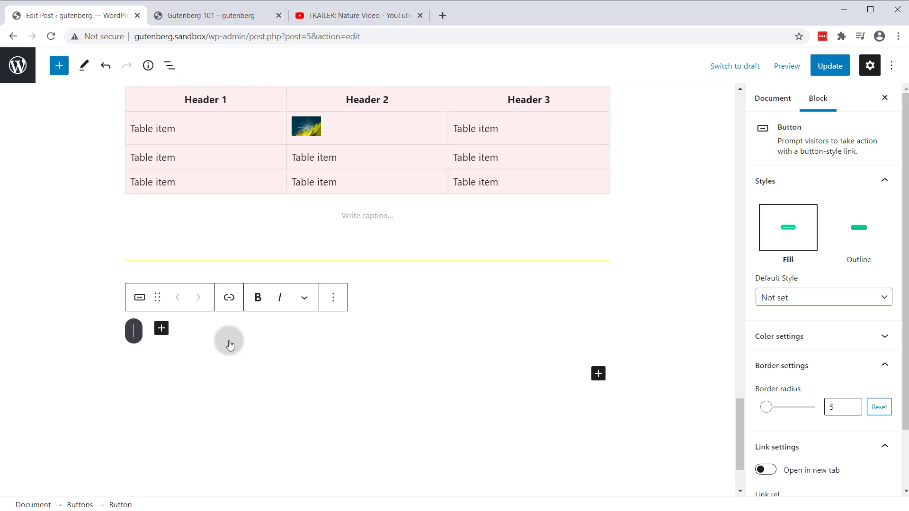
type("This is my button text")
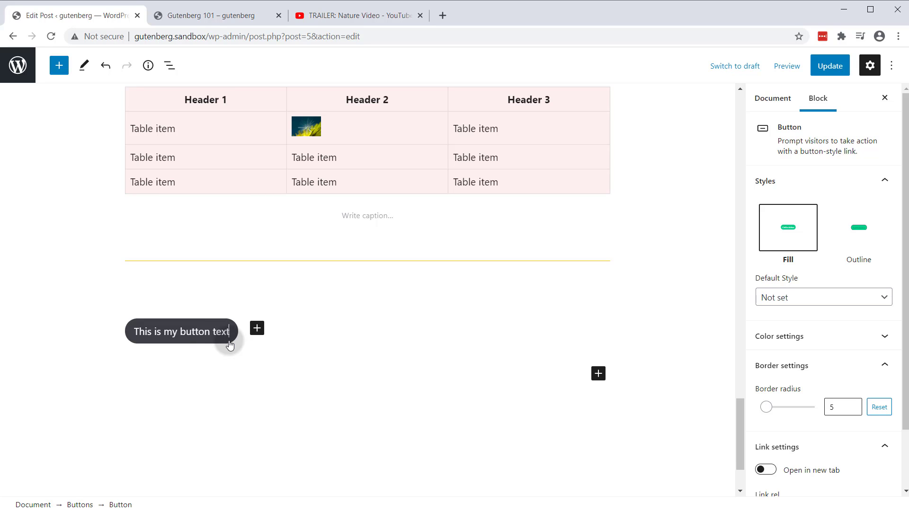
key("Return")
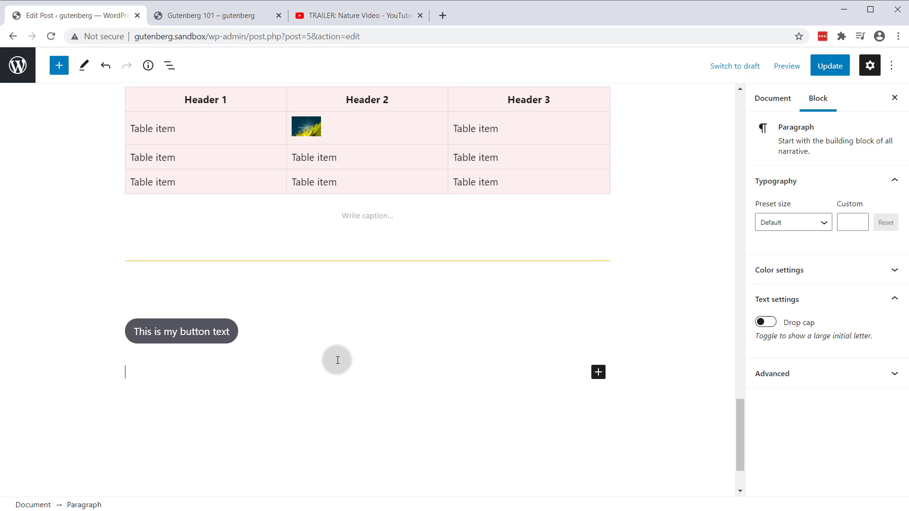
Try right alignment on the whole Buttons block, then align it to the center.
left_click(185, 340)
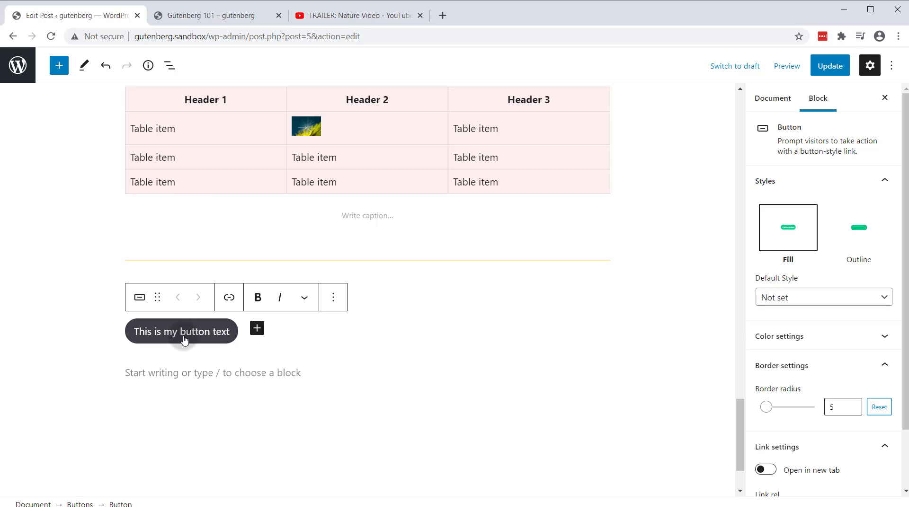
left_click(90, 272)
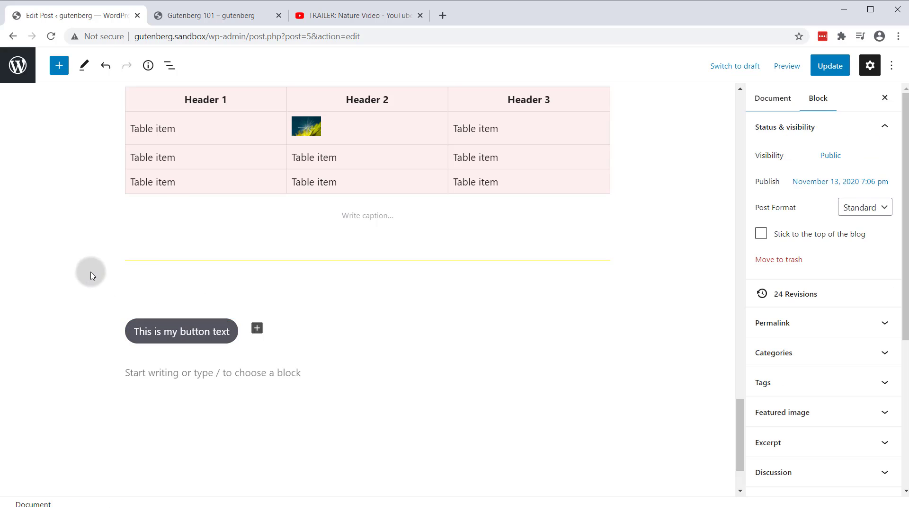
left_click(271, 305)
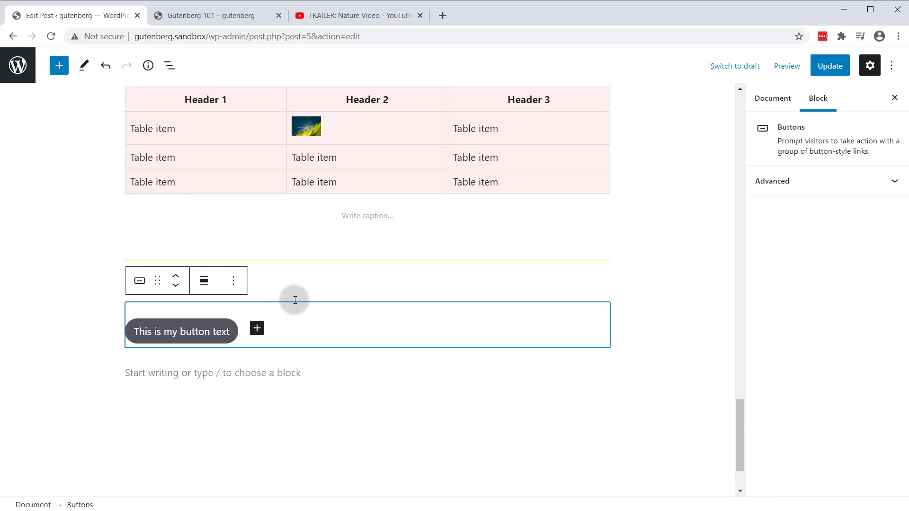
left_click(204, 283)
left_click(208, 368)
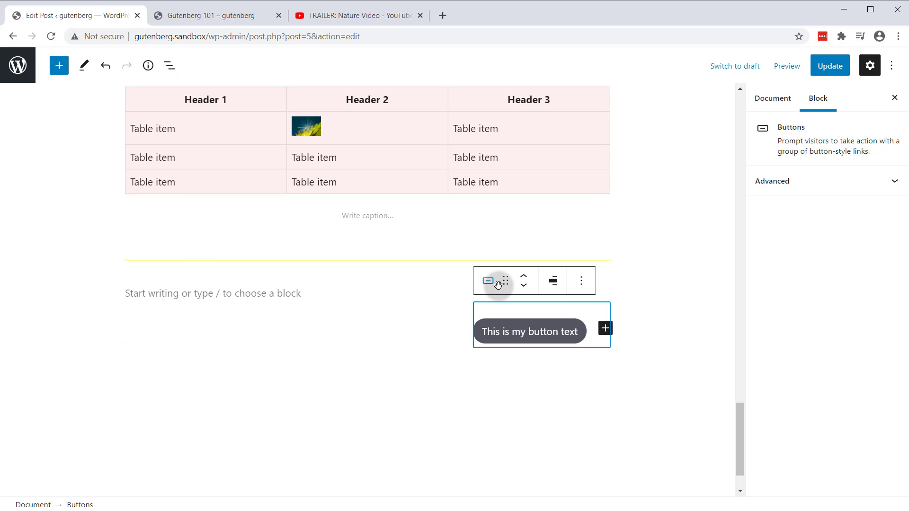
left_click(553, 281)
left_click(588, 353)
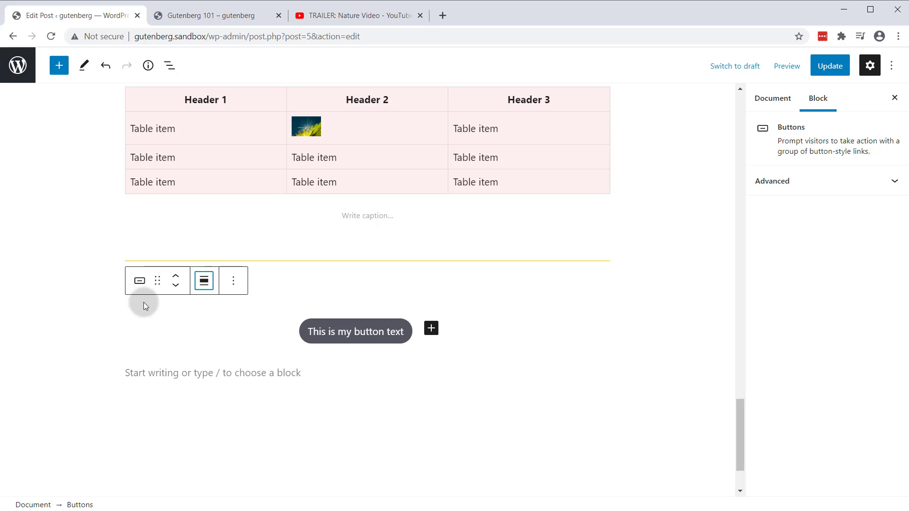
Try the Outline style on the button, set its default style to Outline, and return the button itself to Fill.
left_click(368, 334)
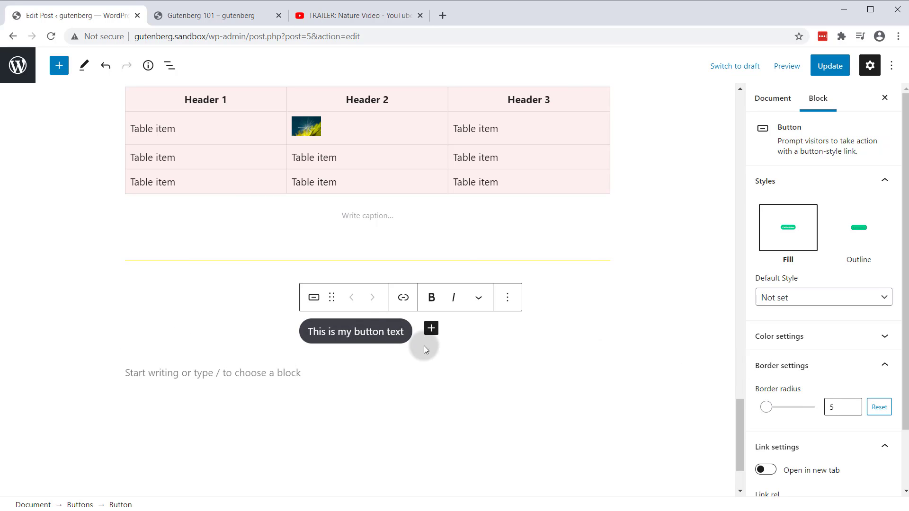
left_click(866, 235)
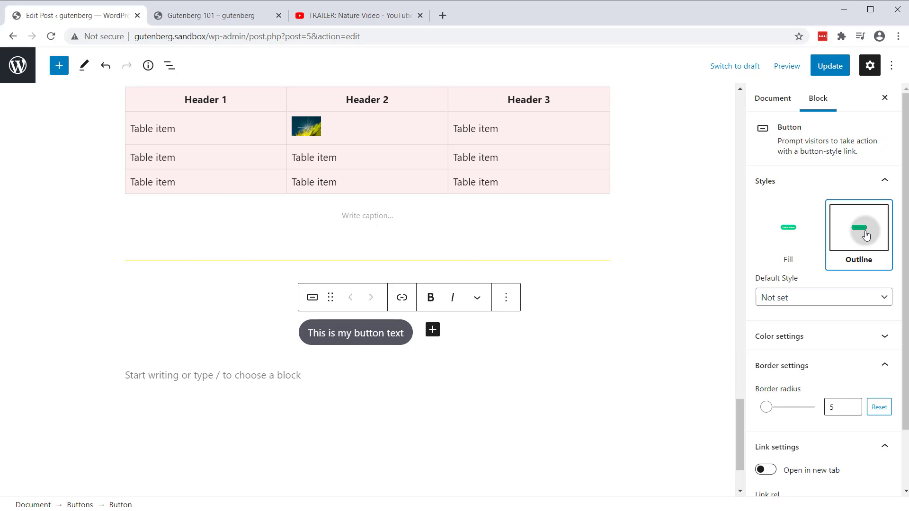
left_click(811, 298)
left_click(781, 335)
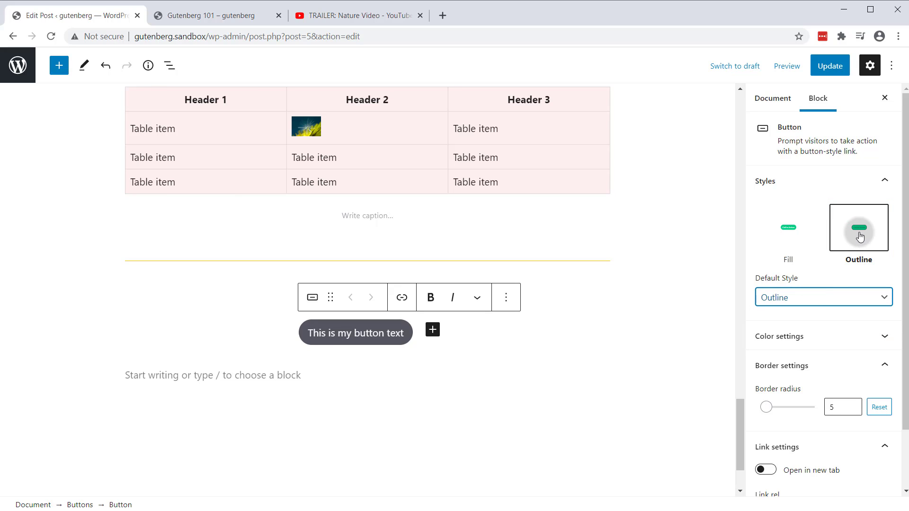
left_click(788, 232)
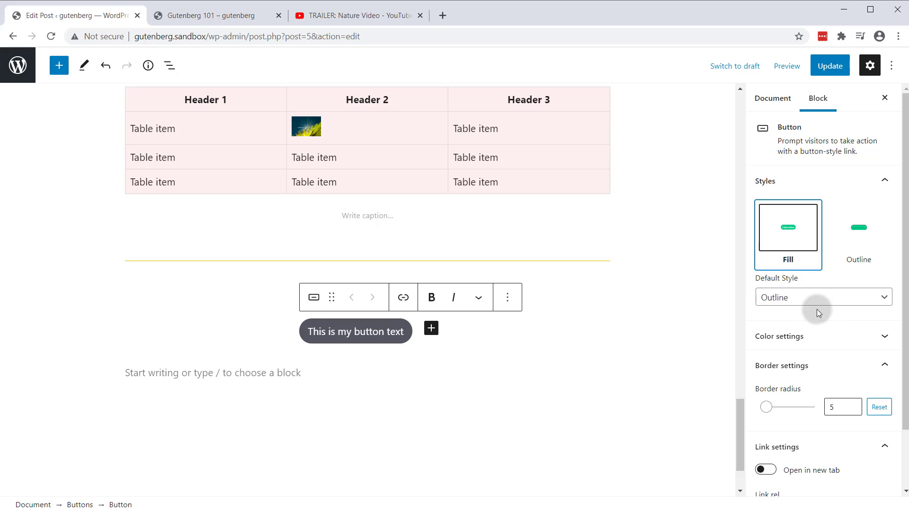
Try yellow-orange text on the button, then clear the text colour.
scroll(803, 422, "down", 2)
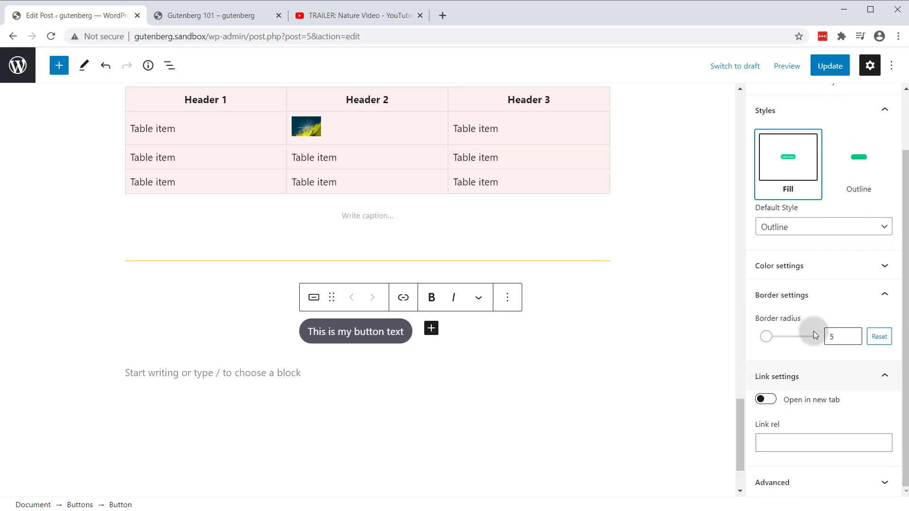
left_click(812, 273)
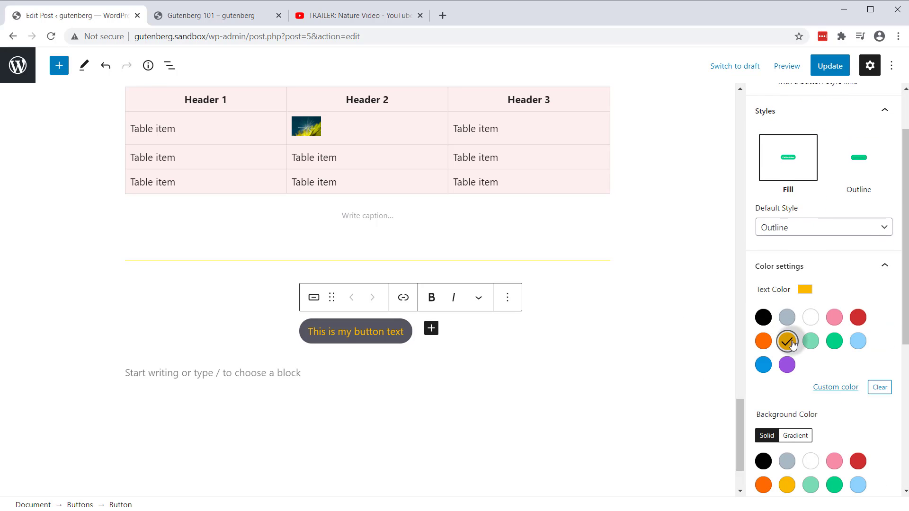
left_click(879, 388)
scroll(805, 383, "down", 3)
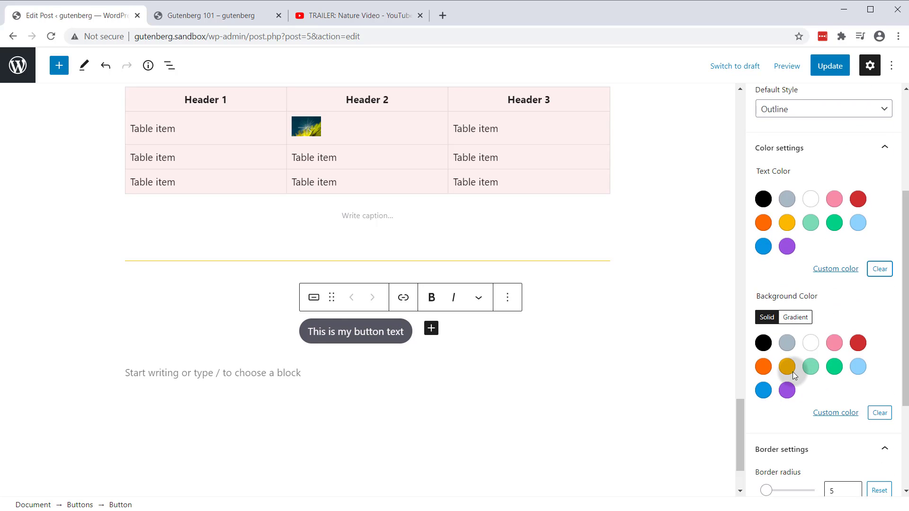
Try a solid yellow-orange button background, replace it with the peach-to-red-to-maroon gradient, and set the border radius to 3.
left_click(791, 372)
left_click(795, 318)
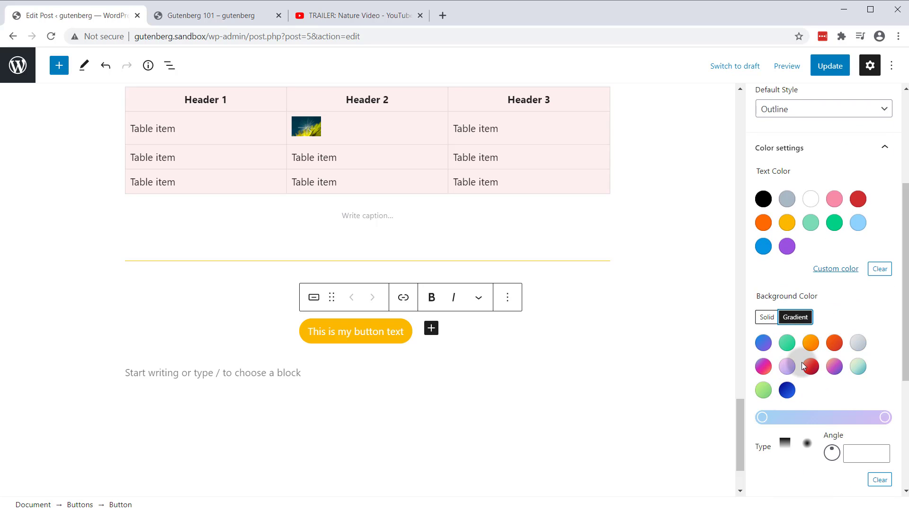
left_click(809, 370)
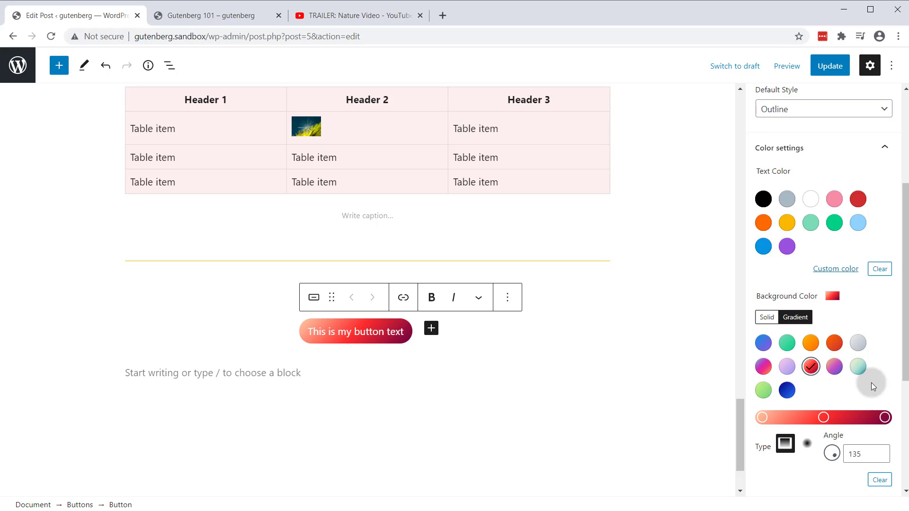
scroll(872, 381, "down", 3)
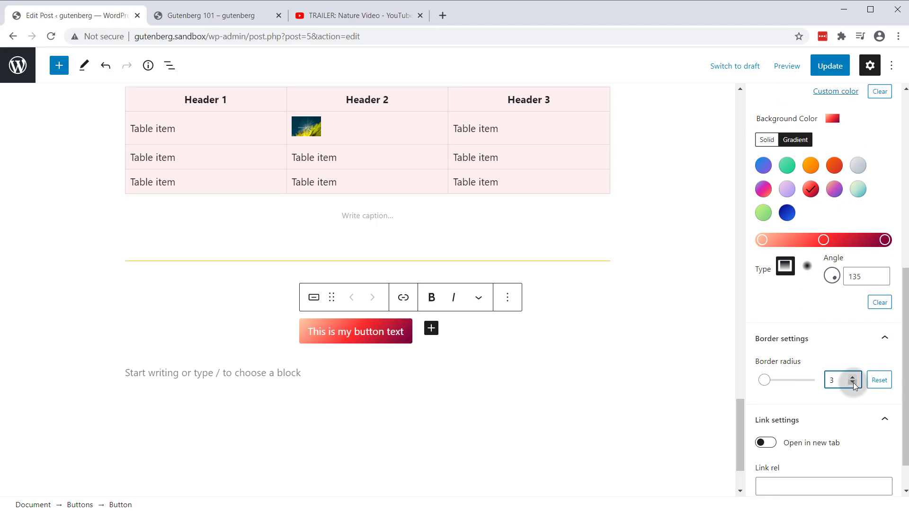
scroll(698, 339, "down", 1)
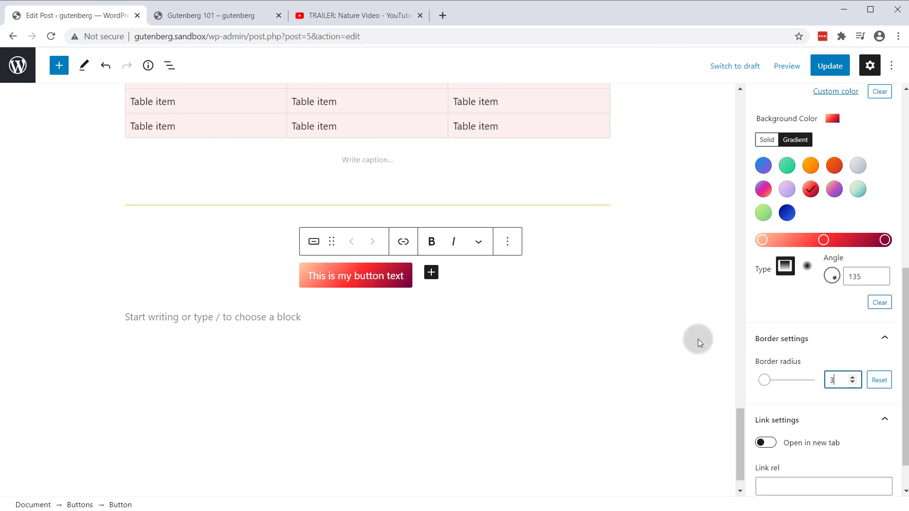
scroll(653, 379, "up", 1)
Set the button's link rel to "nofollow" and make its link open in a new tab.
left_click(791, 480)
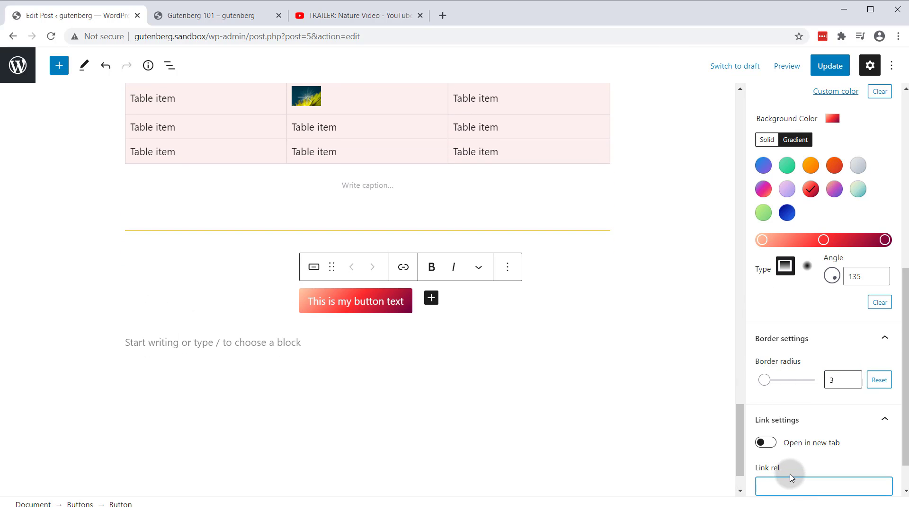
scroll(800, 383, "down", 1)
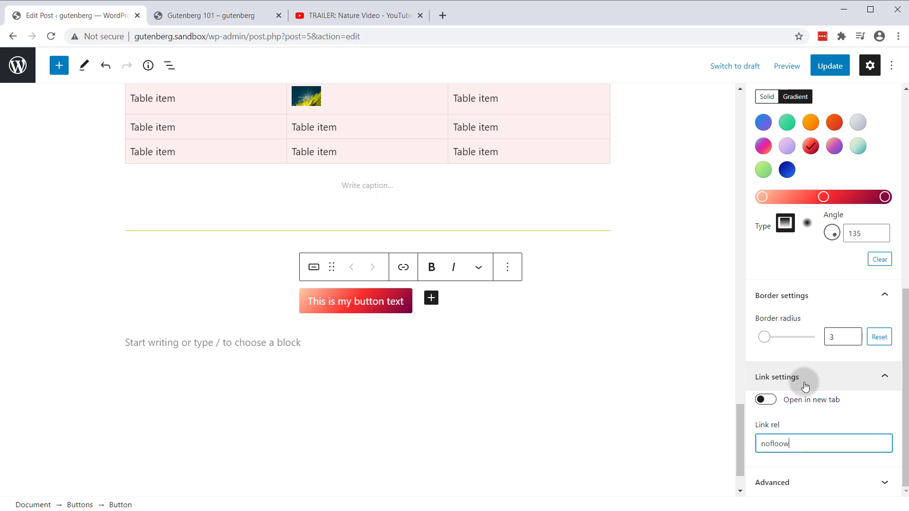
type("nofollow")
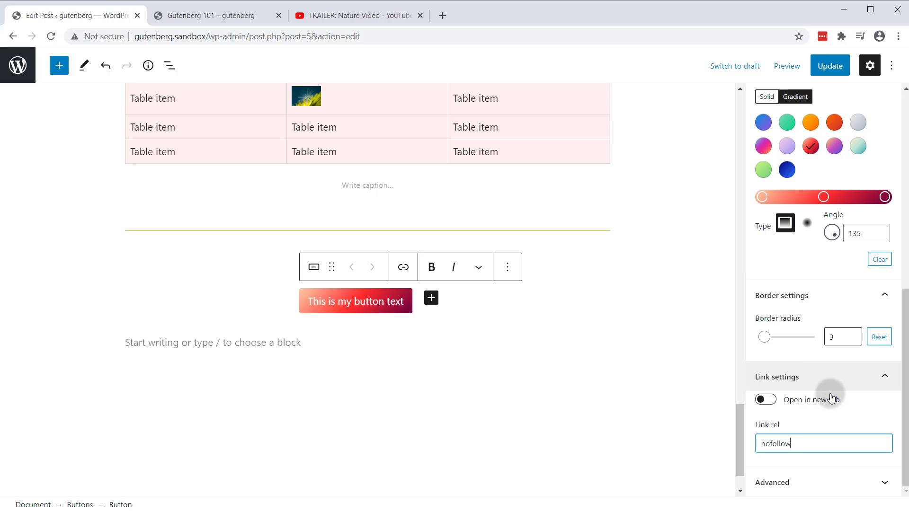
left_click(762, 401)
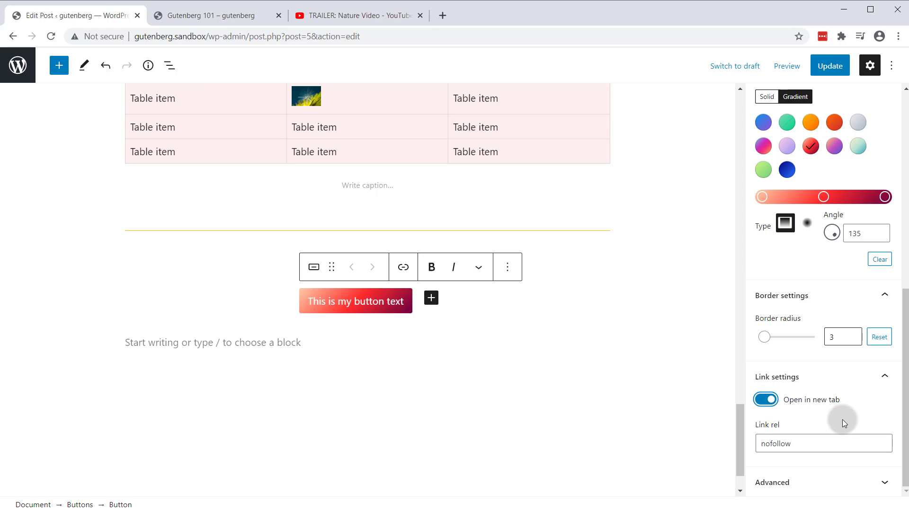
Link the button to "#" and leave the button block.
scroll(837, 417, "up", 3)
left_click(401, 275)
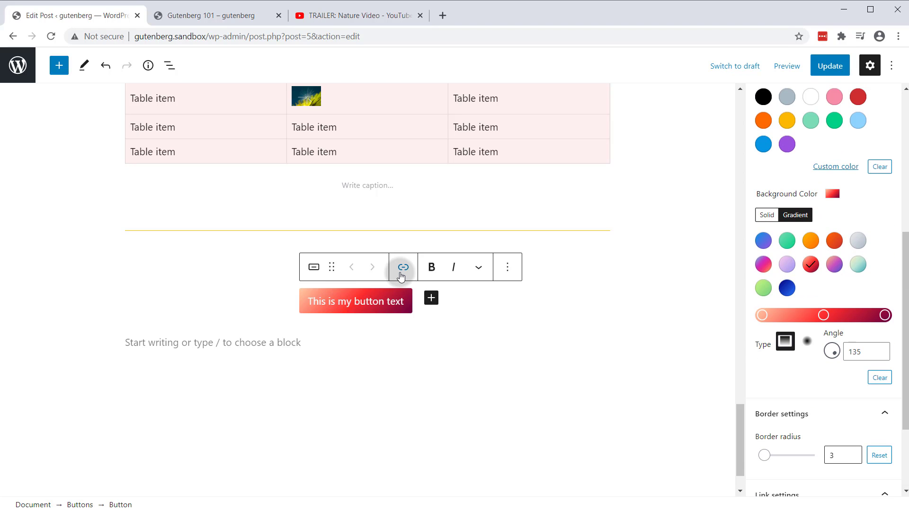
left_click(340, 351)
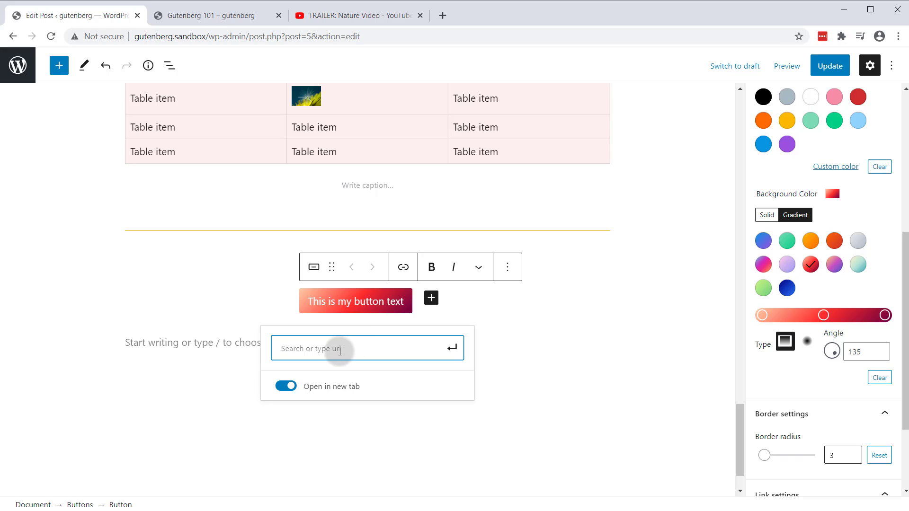
left_click(450, 349)
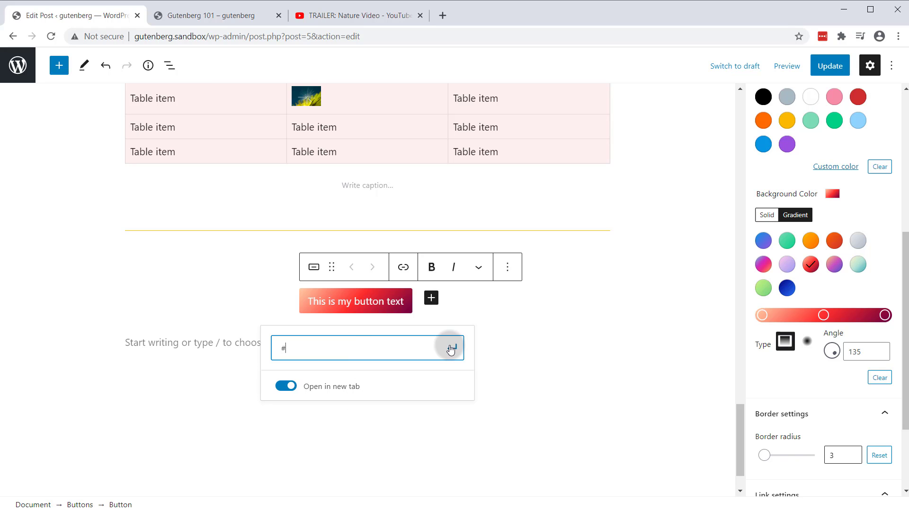
left_click(598, 362)
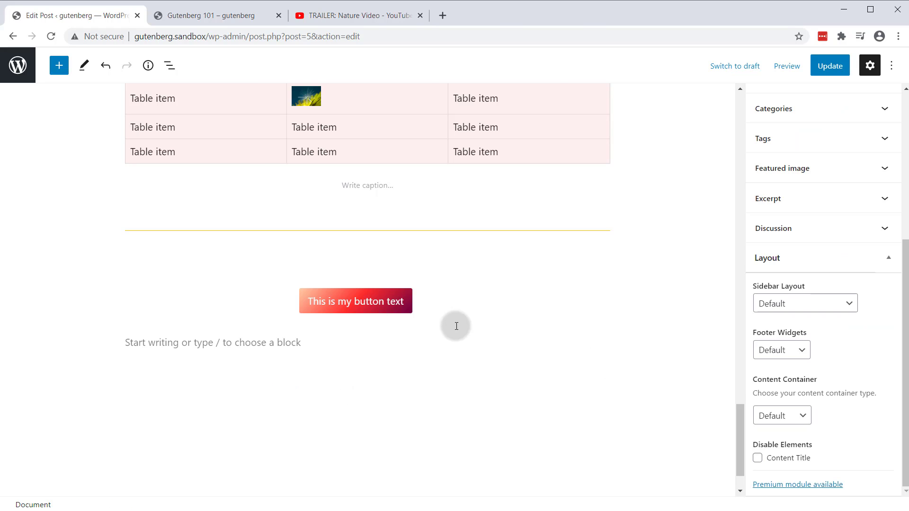
left_click(366, 308)
left_click(570, 337)
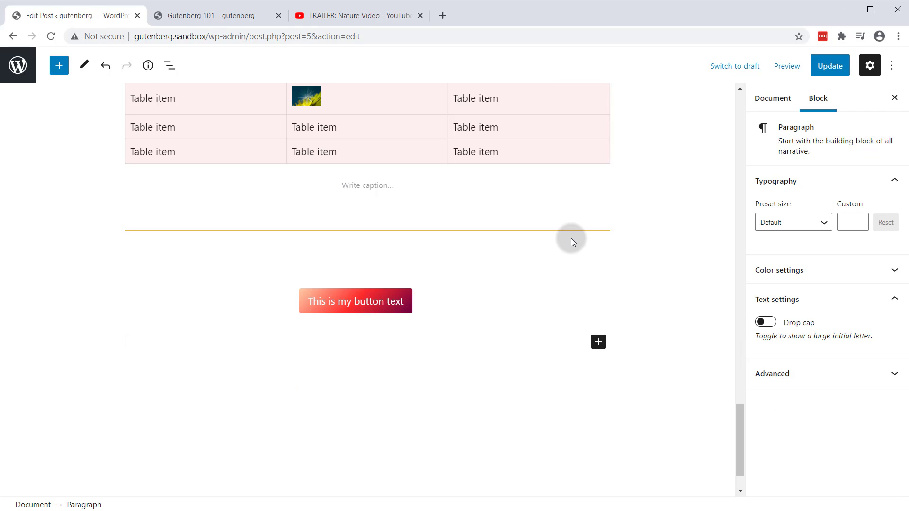
Update the post, reload the preview page and test the button's link there.
left_click(830, 66)
left_click(210, 15)
key("ctrl+r")
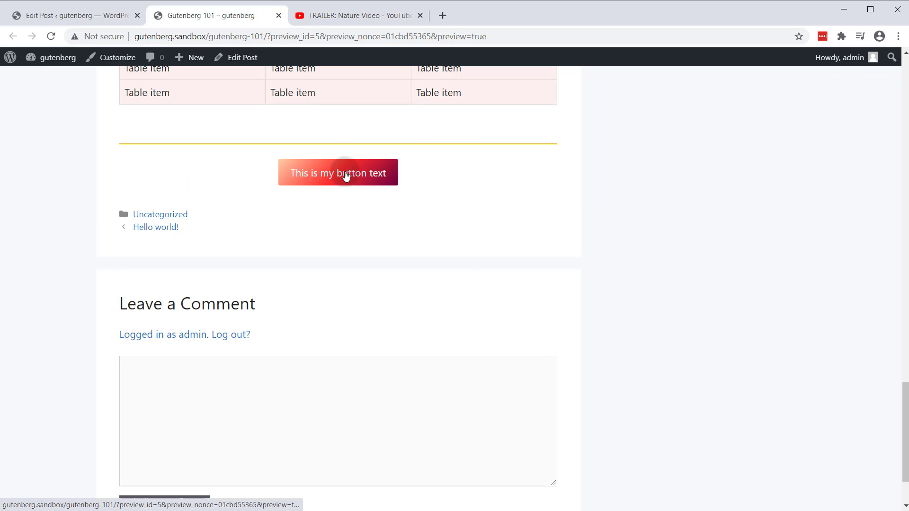
left_click(346, 174)
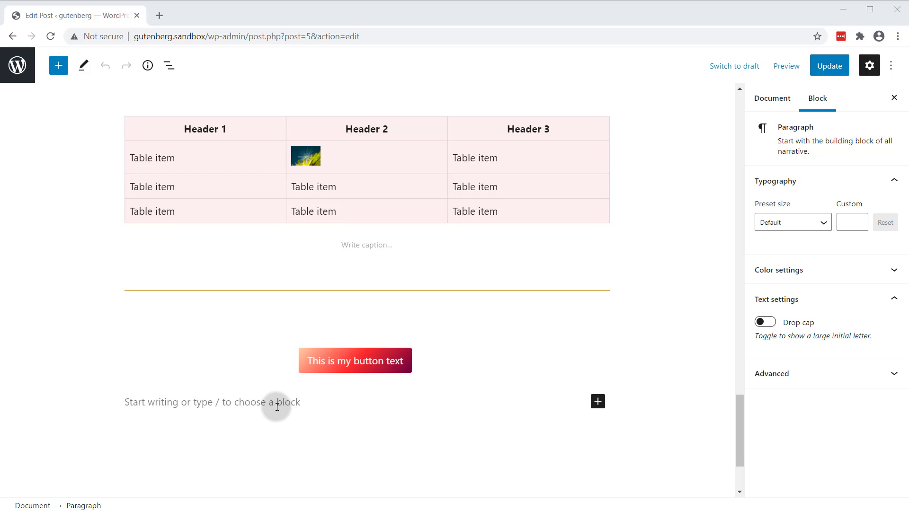
Below the button, add an H3 heading "This is my CTA Heading" and the paragraph "You should buy my really awesome product. Click this button below and sign up!".
left_click(271, 402)
left_click(596, 403)
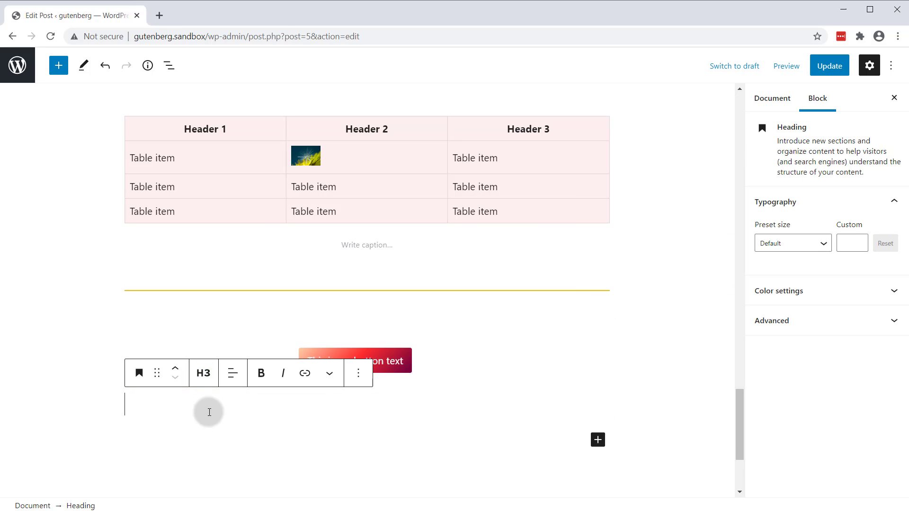
type("This is my CTA HEa")
key("BackSpace")
key("BackSpace")
type("ading")
key("Return")
type("You should buy my really awesome product. Click this button below and sign up!")
key("Return")
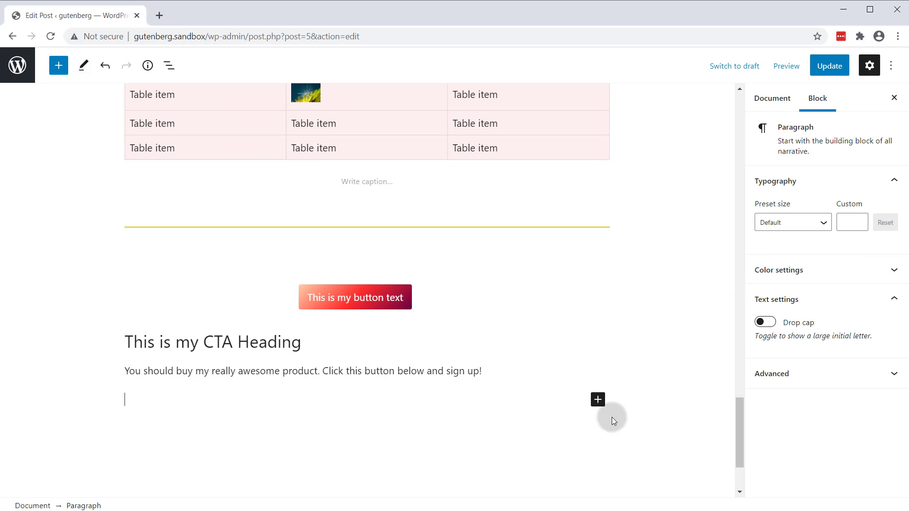
Add a bulleted list below the paragraph with "Feature 1", "Feature 2" and "And don't forget this really great feature!".
left_click(596, 398)
left_click(688, 326)
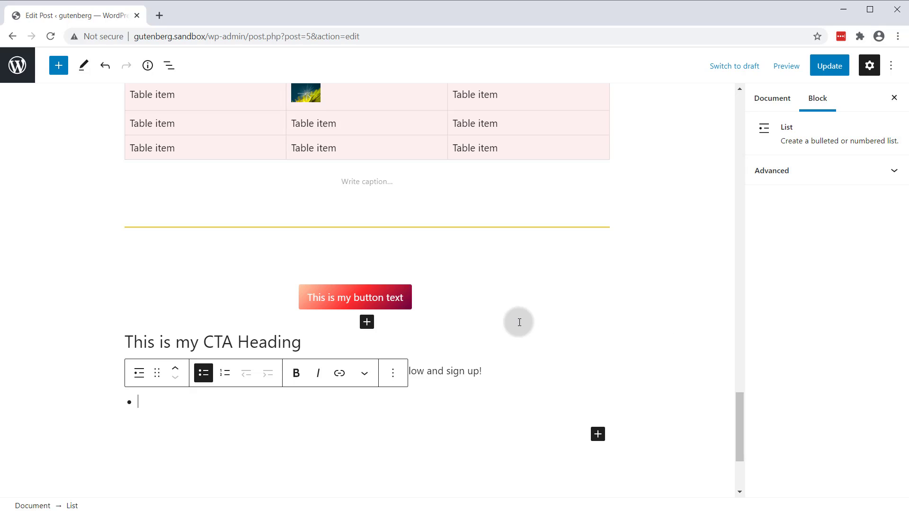
type("Feature 1")
key("Return")
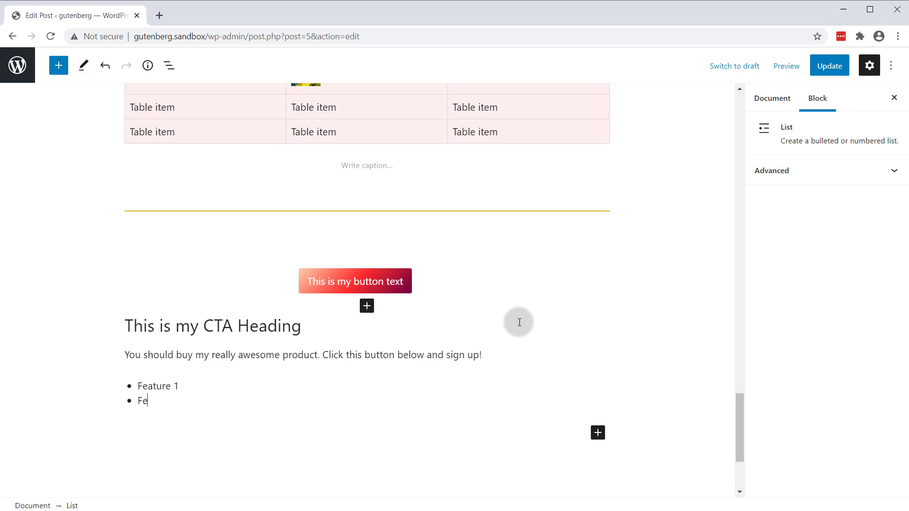
type("Feature 2")
key("Return")
type("A")
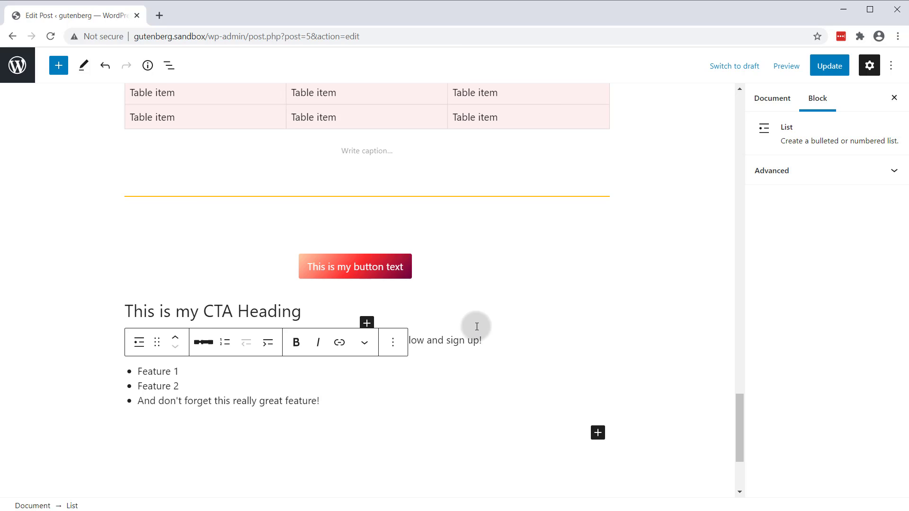
Try to move the individual button block below the CTA text.
left_click(356, 270)
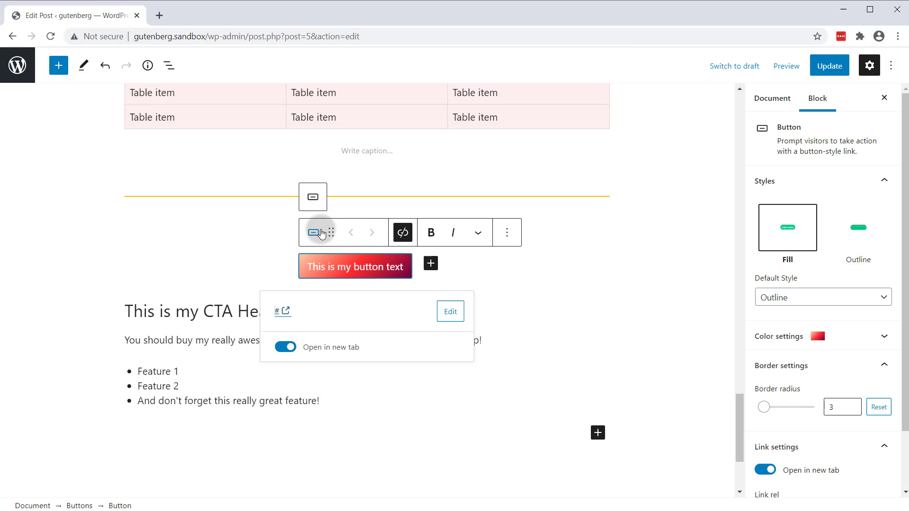
left_click_drag(330, 231, 315, 273)
left_click_drag(331, 108, 298, 245)
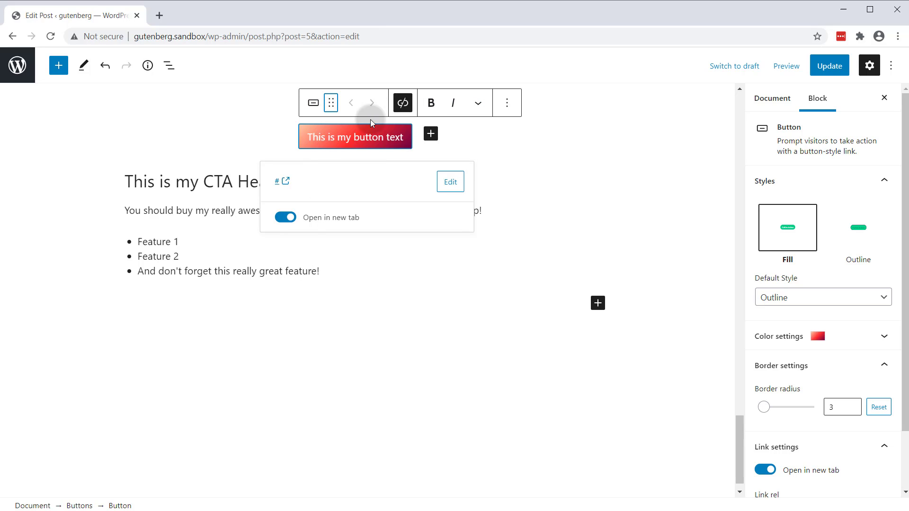
Move the whole Buttons block below the feature list.
left_click(600, 141)
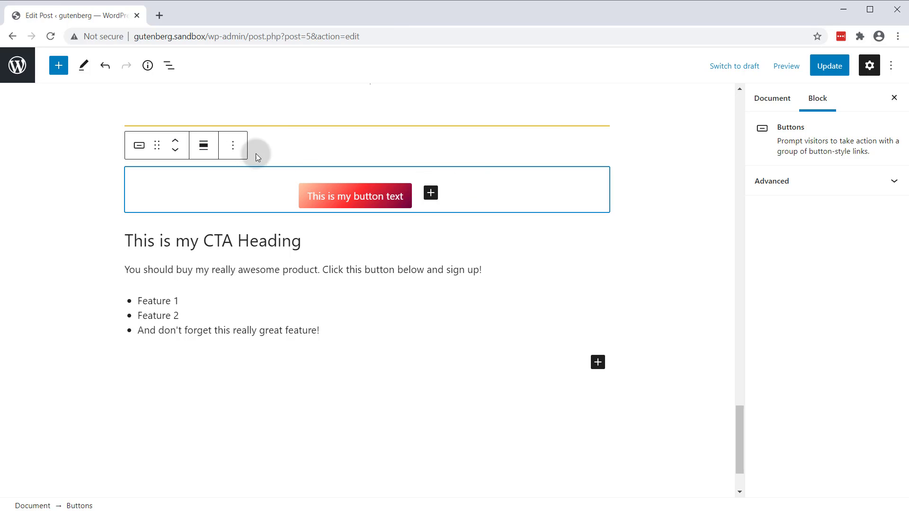
left_click_drag(155, 147, 219, 382)
left_click(213, 393)
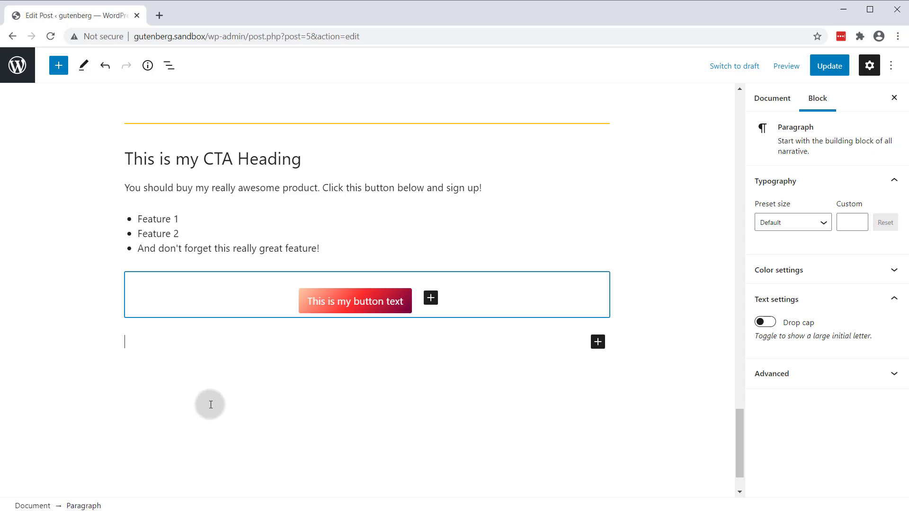
Try moving the feature list above the CTA paragraph, then move it back down below the paragraph.
left_click(209, 159)
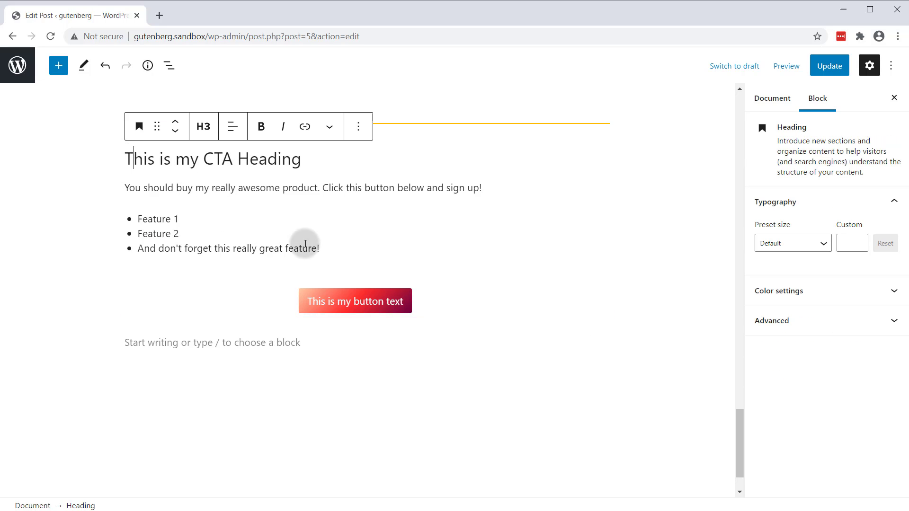
left_click(249, 300)
left_click(311, 223)
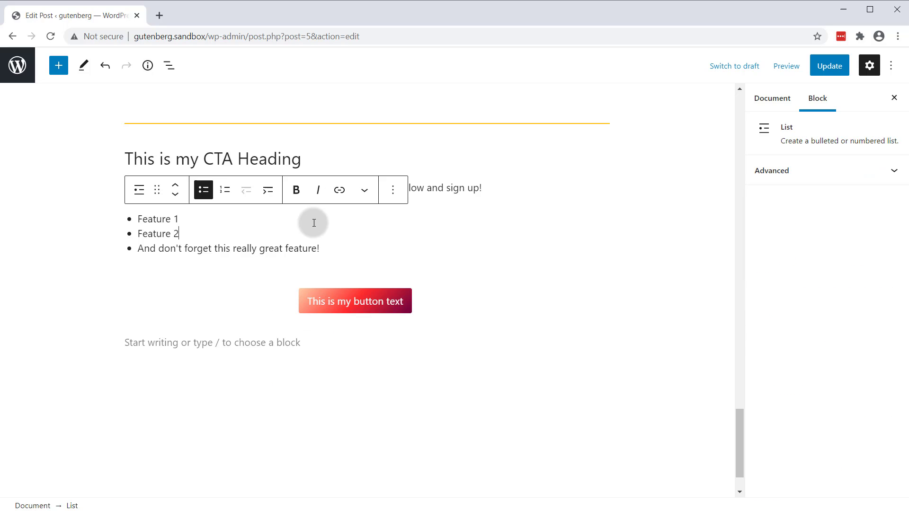
left_click(175, 189)
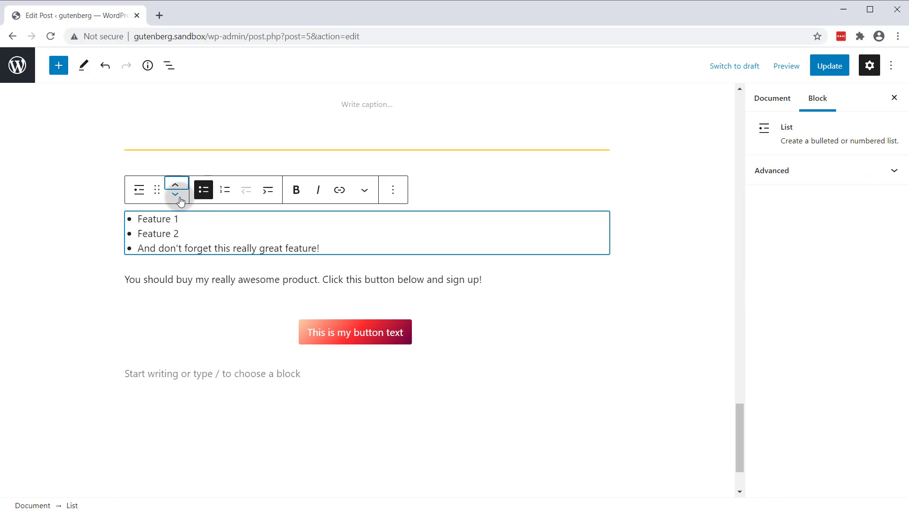
left_click(178, 198)
left_click(104, 281)
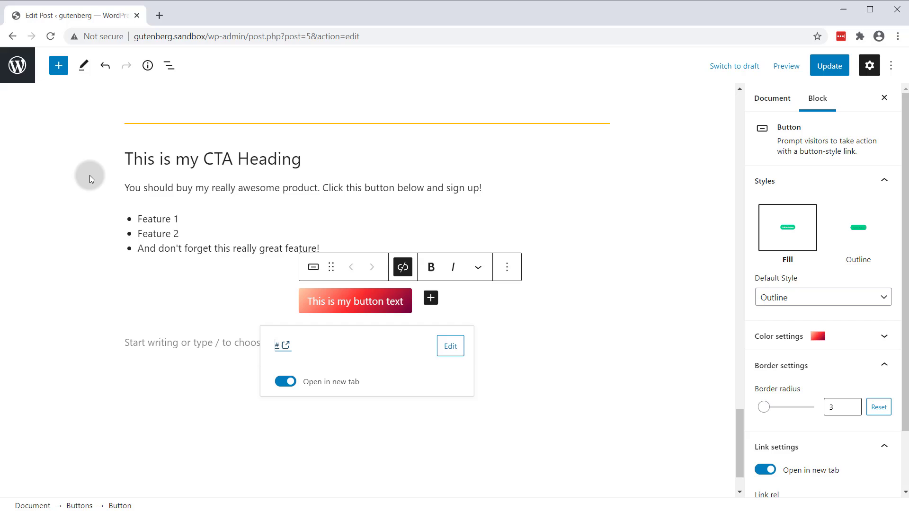
Select the CTA heading, paragraph, feature list and Buttons blocks together, and try moving them above the separator and back below it.
left_click(125, 158)
left_click(278, 301, "shift")
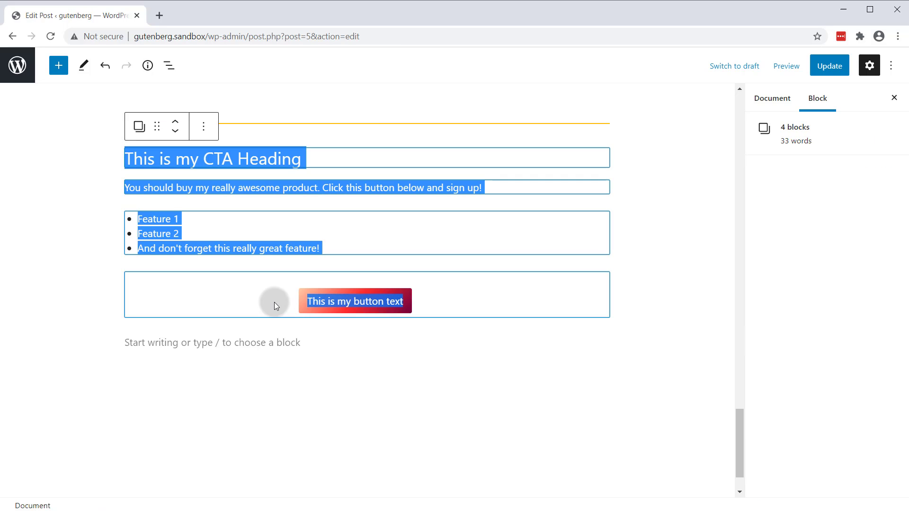
left_click(175, 126)
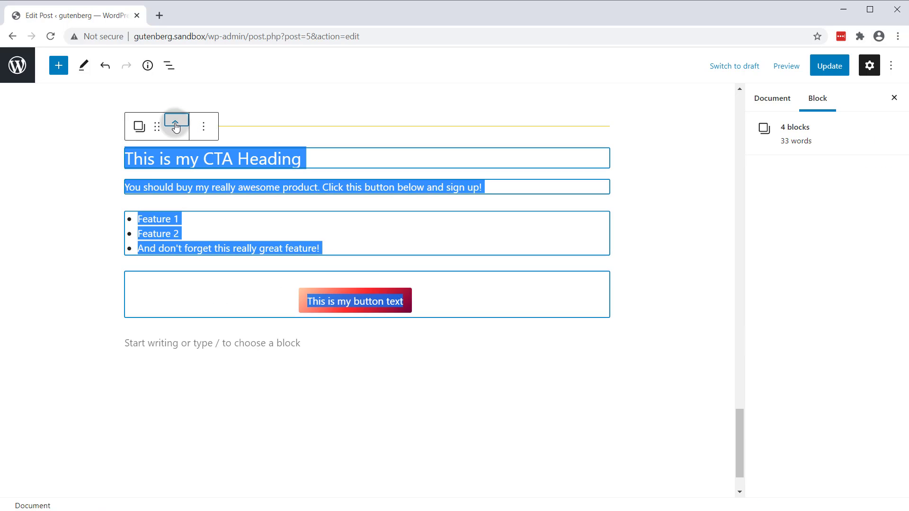
left_click(176, 126)
left_click(174, 134)
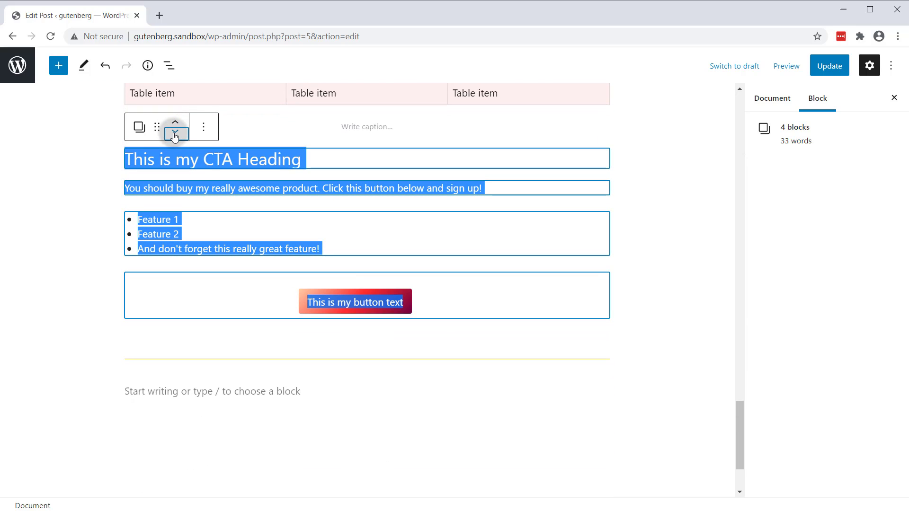
left_click(175, 134)
left_click(176, 124)
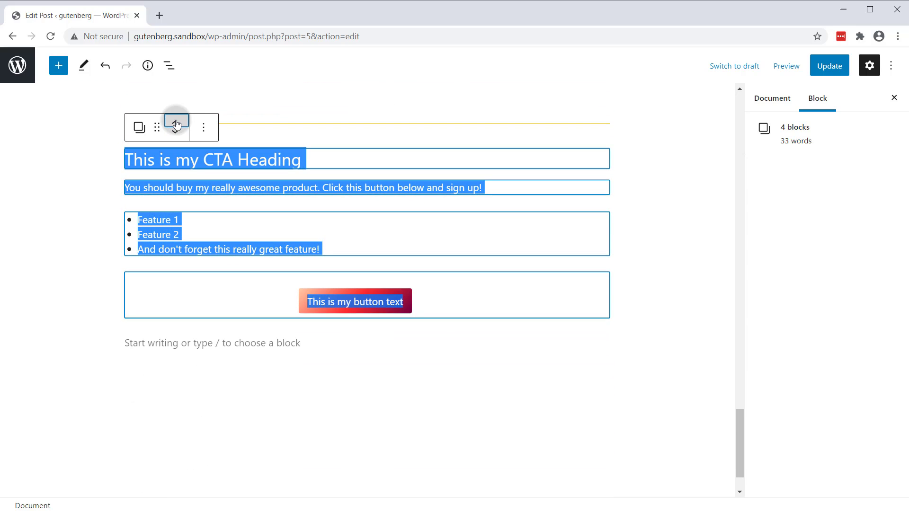
left_click(175, 133)
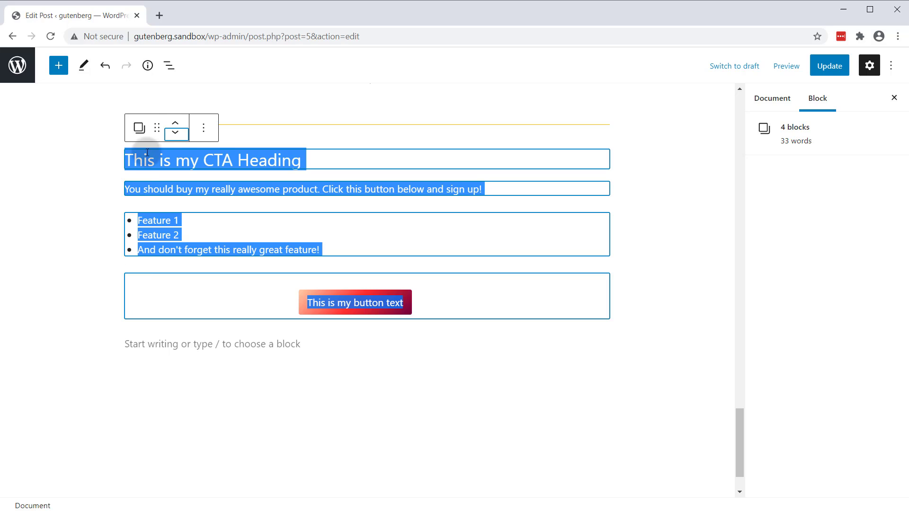
Combine the four selected CTA blocks into a Group block.
left_click(204, 129)
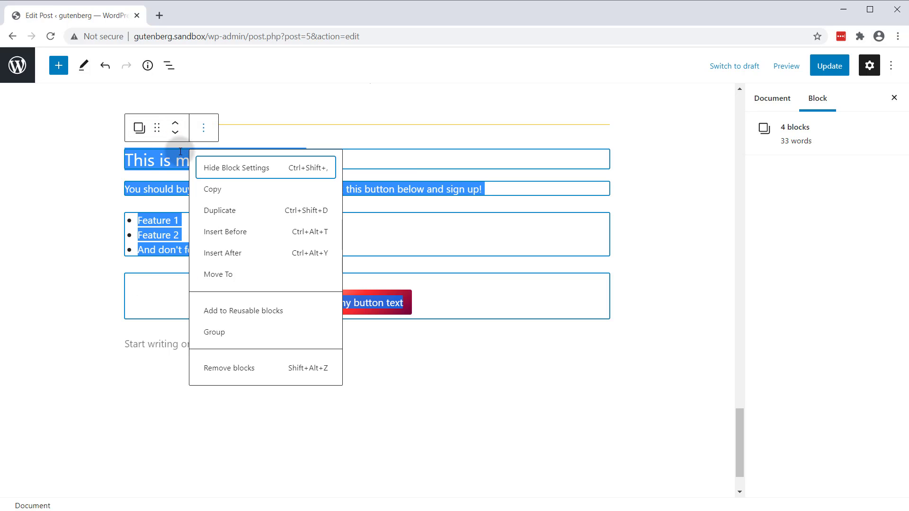
left_click(220, 333)
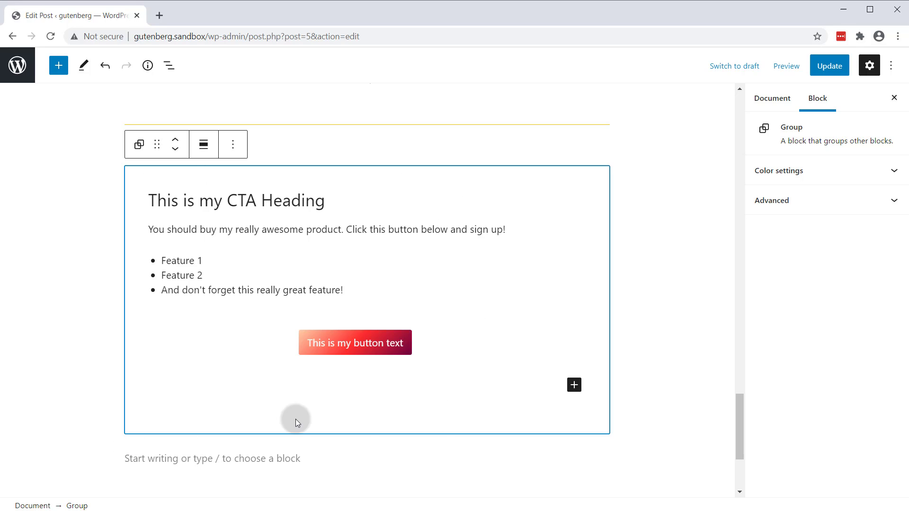
Insert the dandelion image from the media library between the CTA paragraph and the feature list, and reduce its displayed size.
left_click(352, 230)
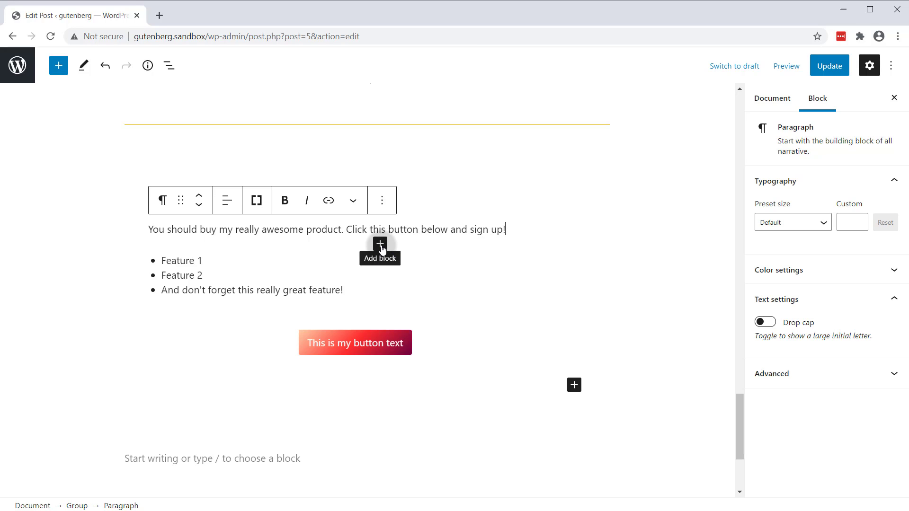
left_click(381, 246)
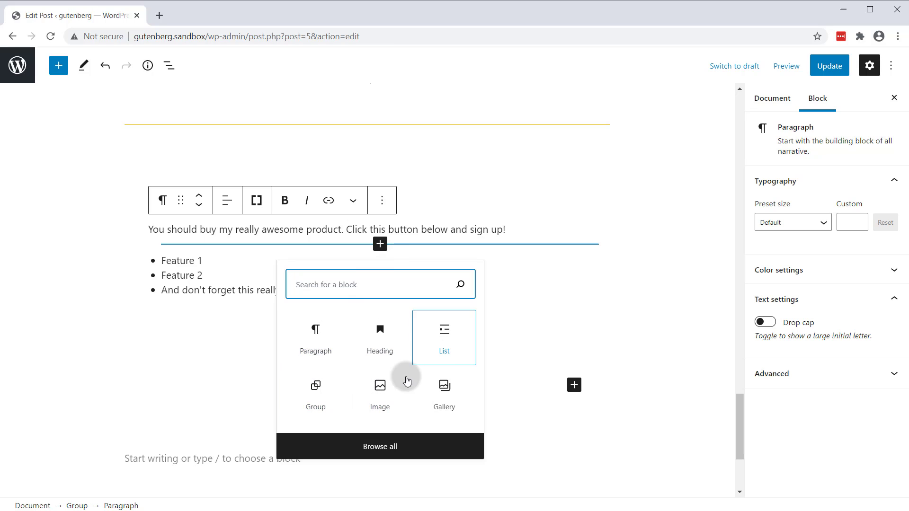
left_click(393, 387)
left_click(235, 341)
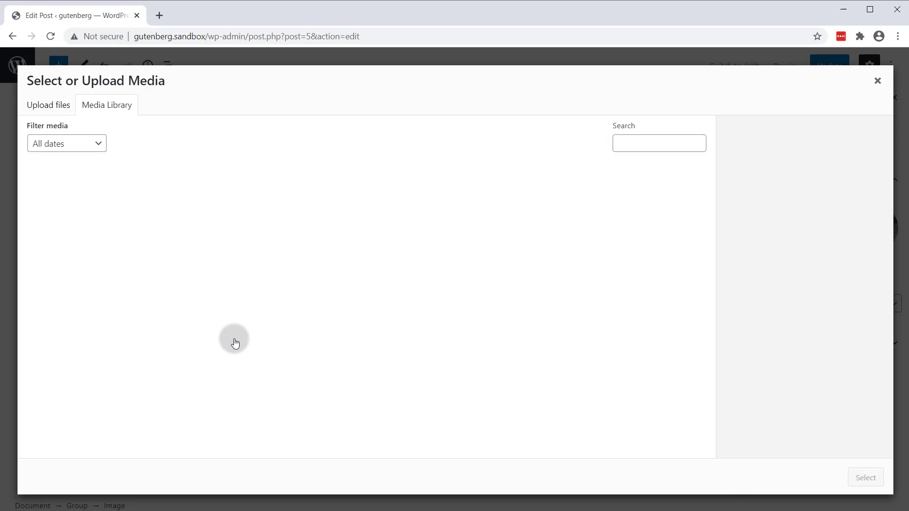
left_click(331, 222)
left_click(865, 478)
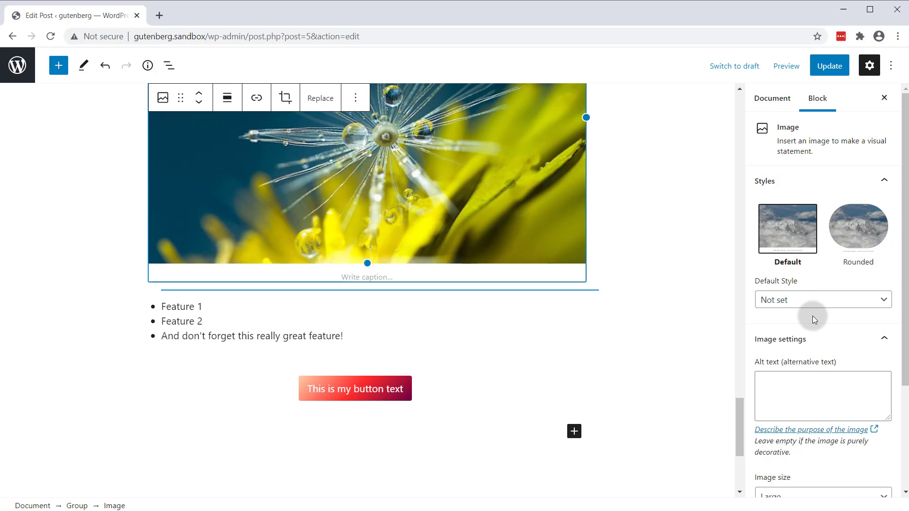
scroll(814, 319, "down", 3)
left_click(786, 443)
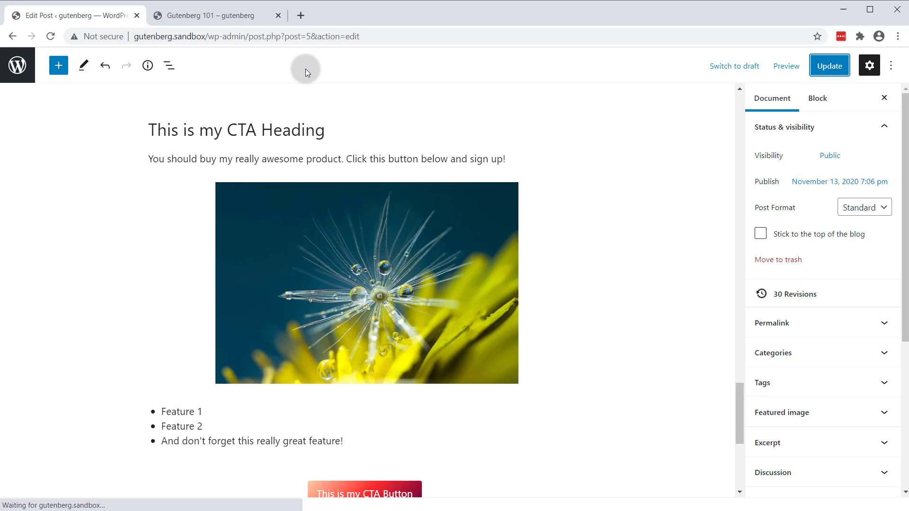
Inspect the CTA heading on the post preview page and select its enclosing wp-block-group my-group div in the markup.
left_click(202, 21)
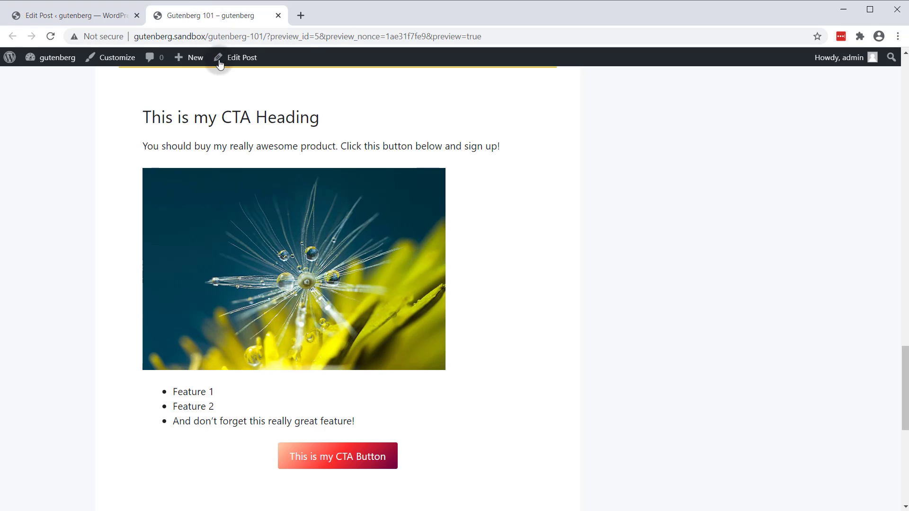
right_click(246, 113)
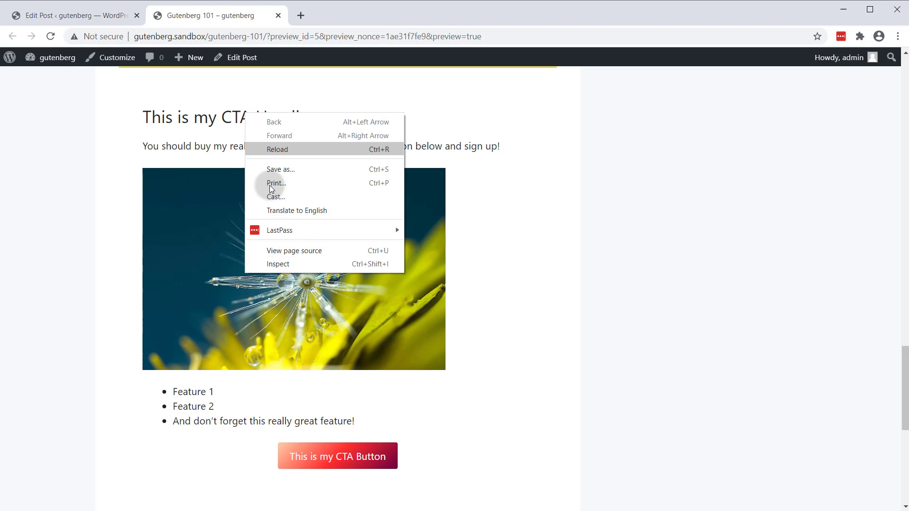
left_click(302, 257)
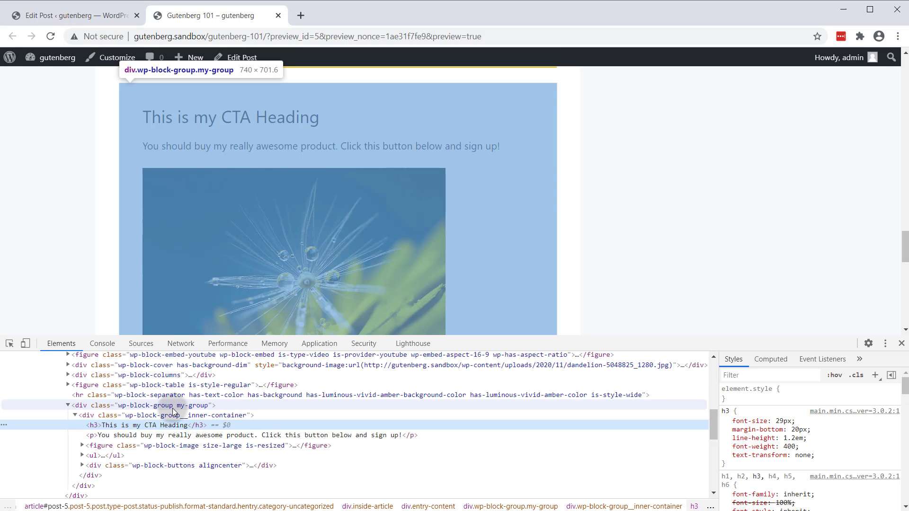
left_click(170, 406)
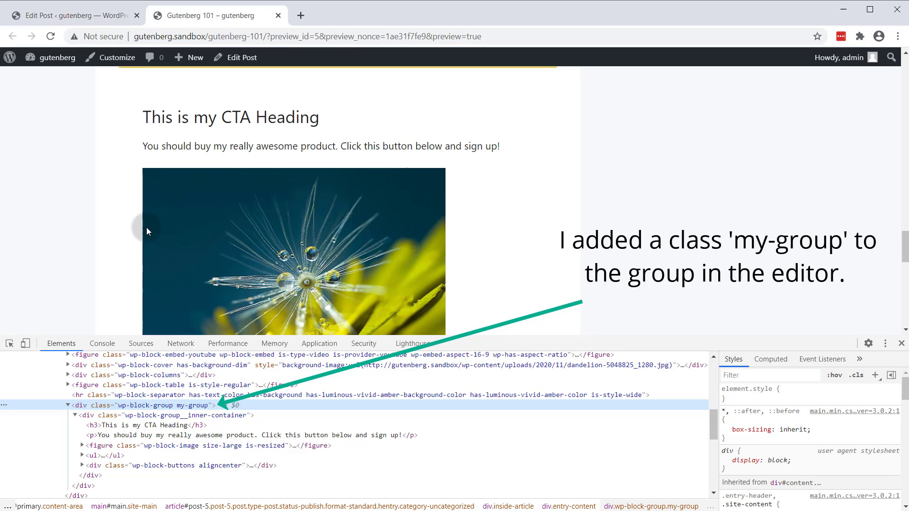
Open the site Customizer from the post preview and go to the Additional CSS editor.
mouse_move(62, 62)
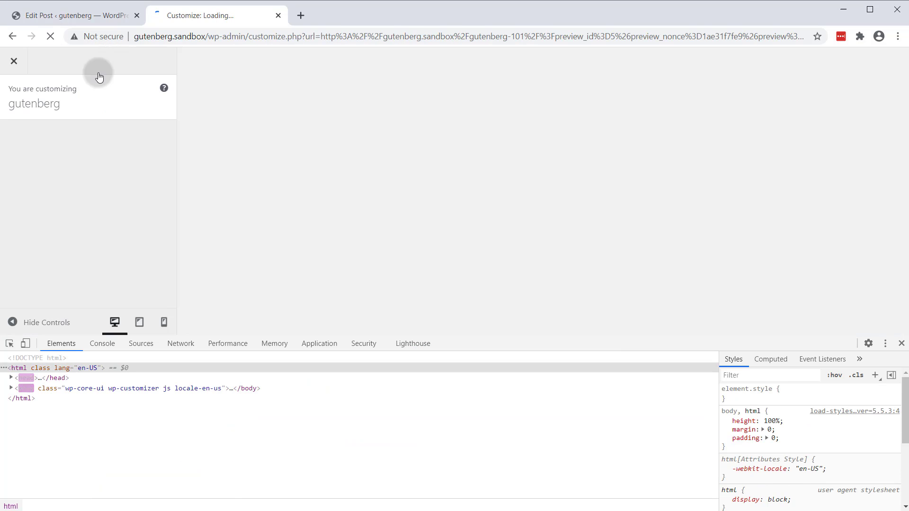
scroll(76, 223, "down", 2)
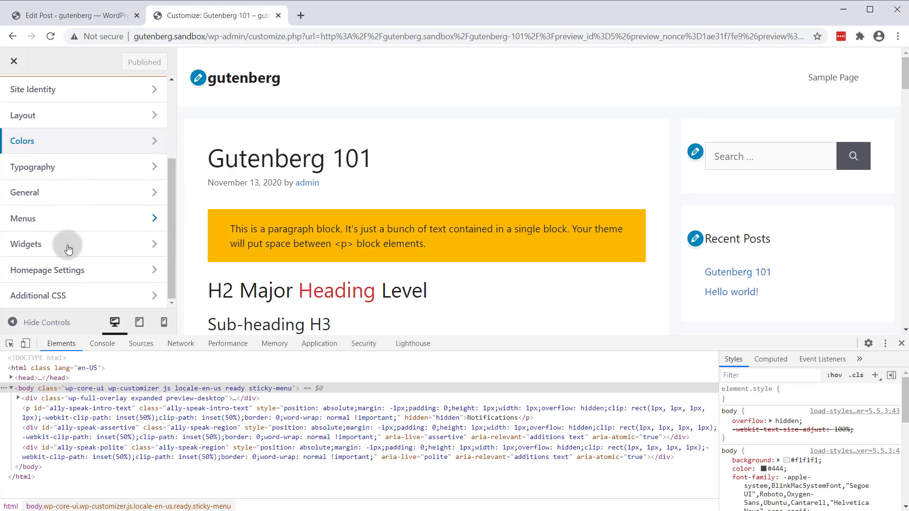
left_click(78, 294)
scroll(96, 215, "down", 5)
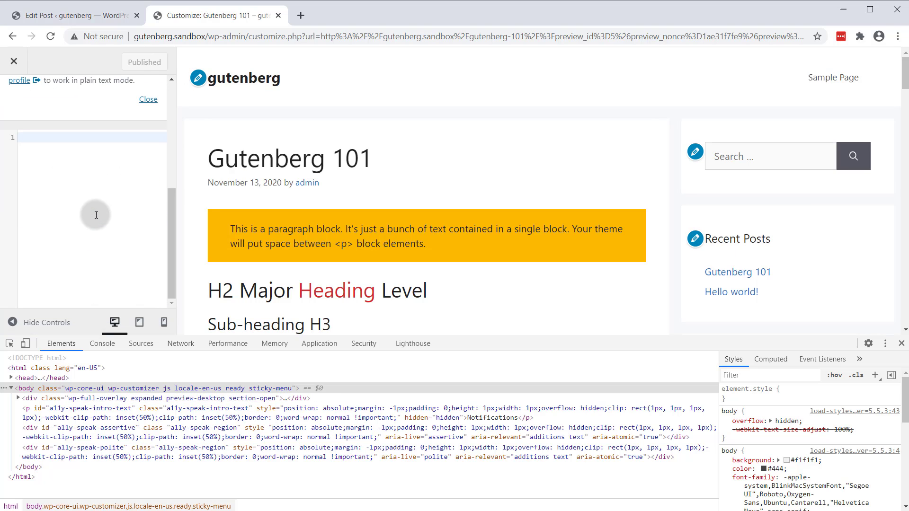
Inspect the CTA heading in the Customizer preview and select the surrounding my-group div to examine its styles.
scroll(371, 198, "down", 20)
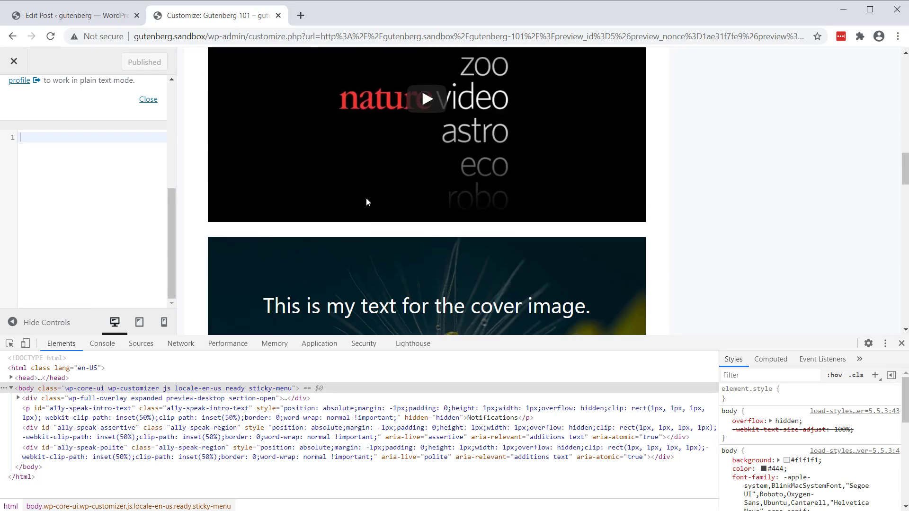
scroll(365, 198, "down", 8)
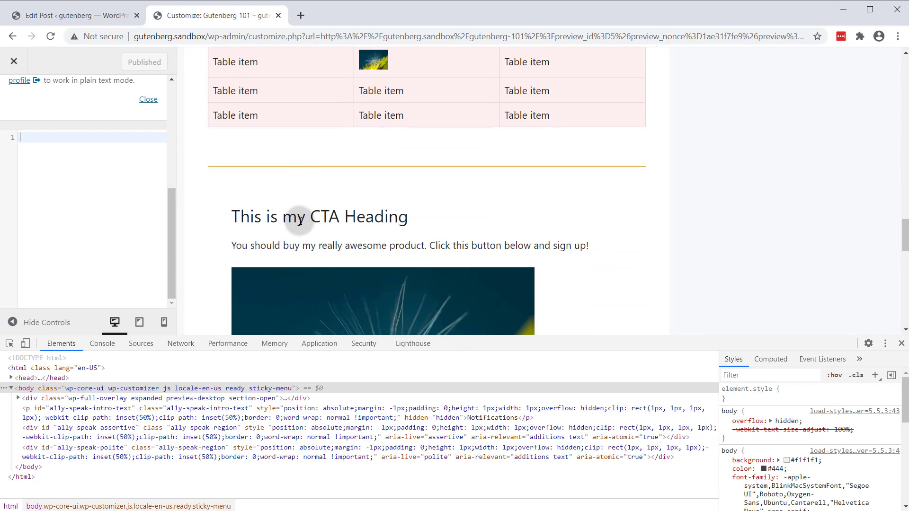
right_click(300, 222)
left_click(343, 399)
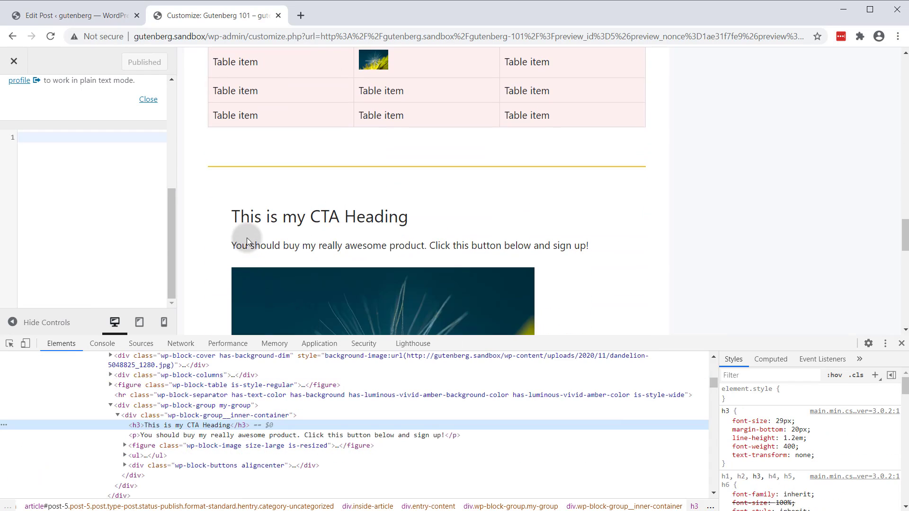
left_click(189, 405)
Add a custom CSS rule for .wp-block-group.my-group with background-color: lightgray.
left_click(111, 283)
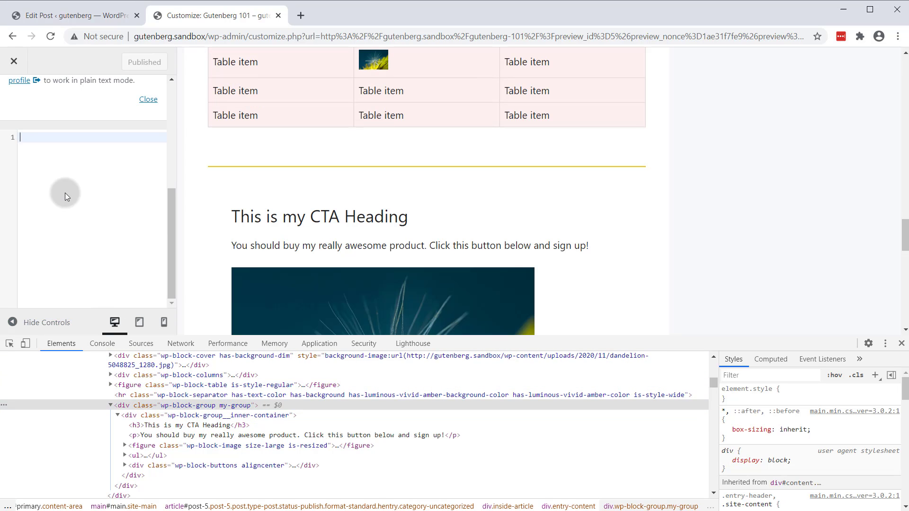
type(".w")
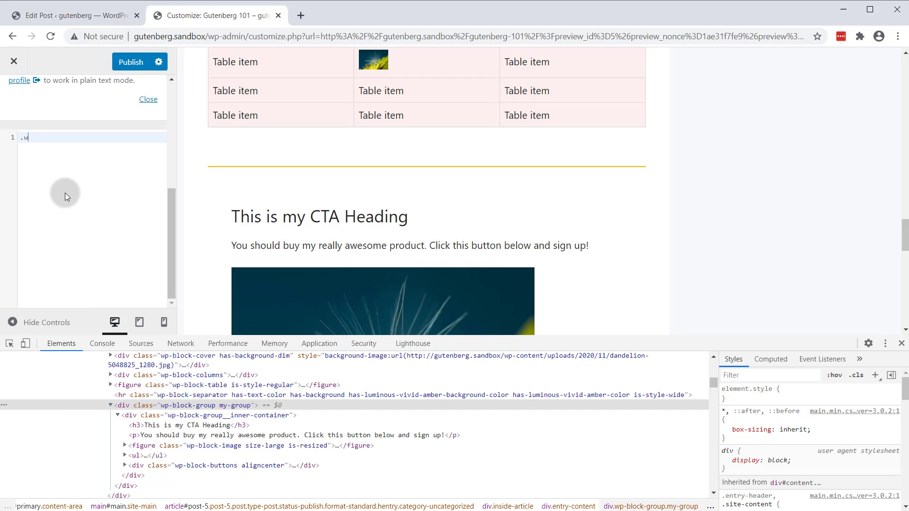
type("p-block-group.my-group {")
key("Return")
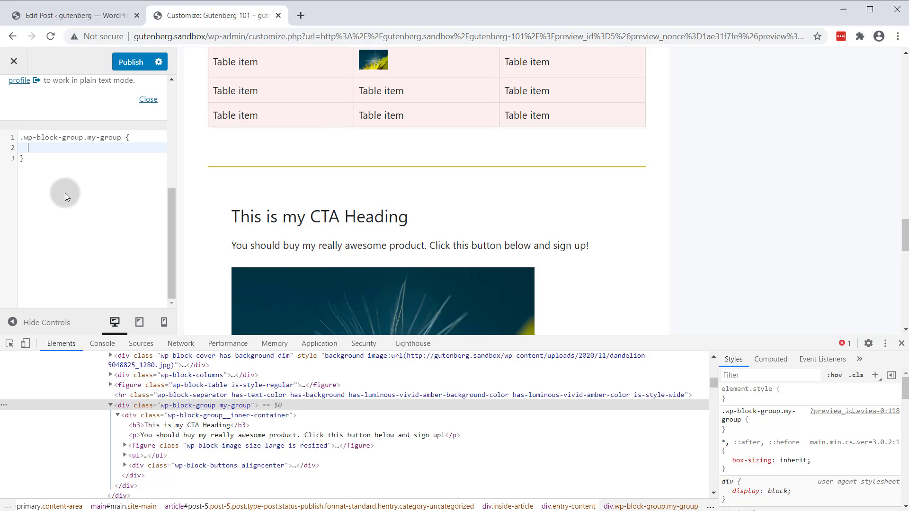
type("background-")
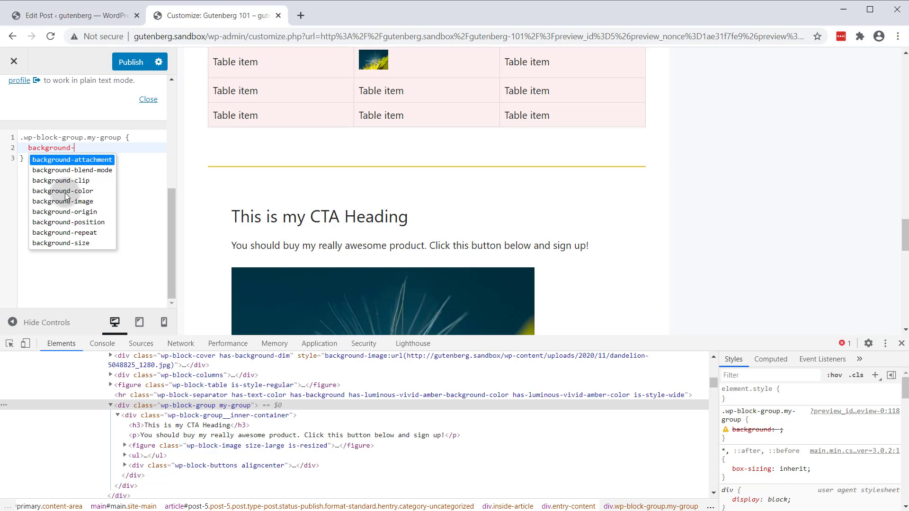
type("color: lightgray;")
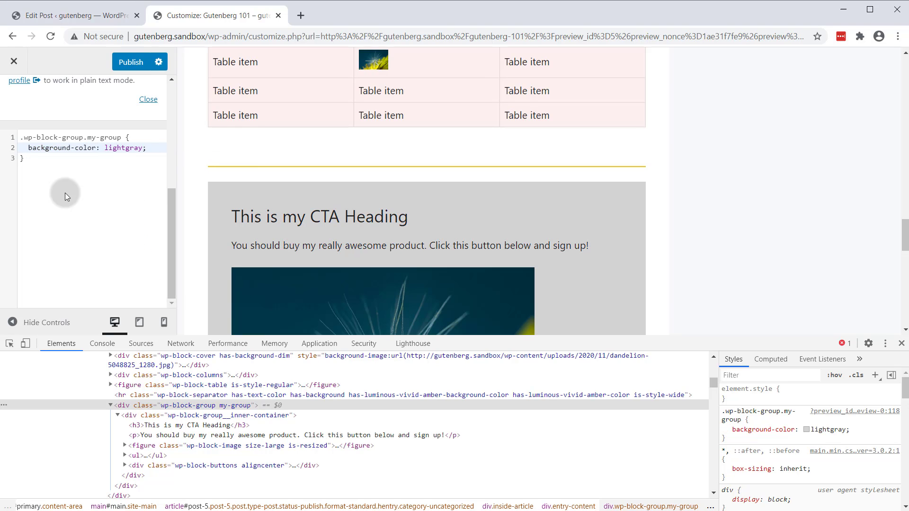
Add the declaration border: 1px solid gray to the .wp-block-group.my-group rule.
key("Return")
type("bor")
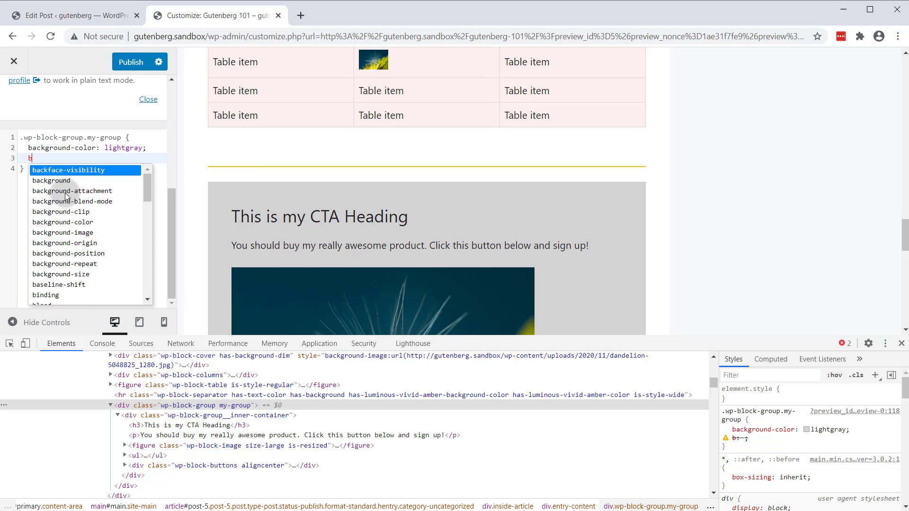
type(": ")
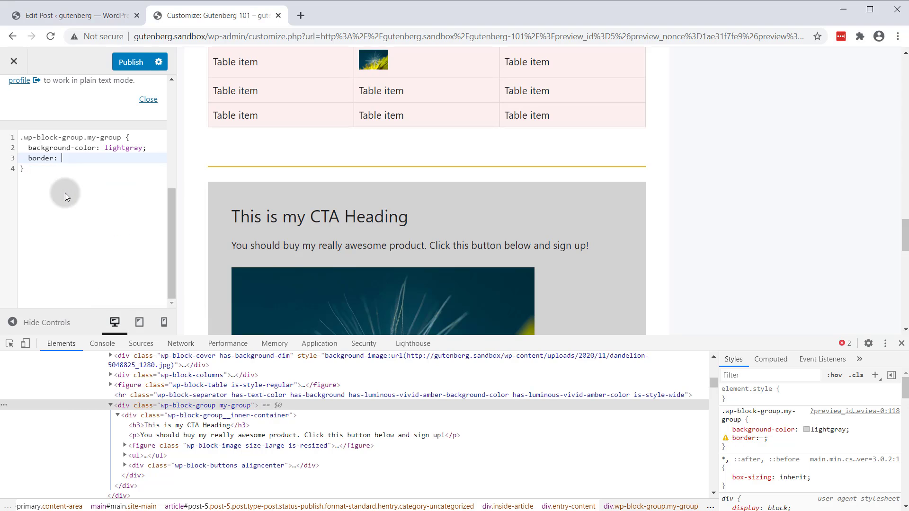
type("1px solid gray;")
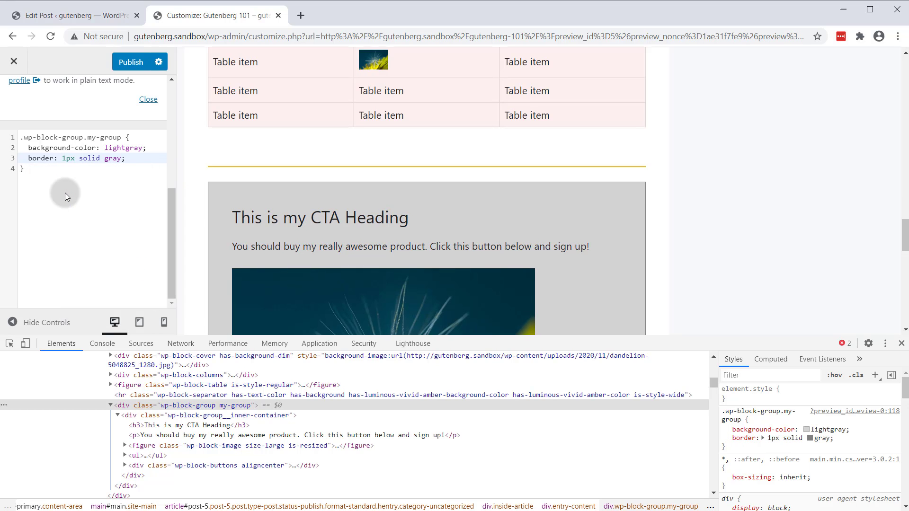
Add the declaration border-radius: 10px to the .wp-block-group.my-group rule and check the group's corners in the preview.
scroll(485, 202, "down", 9)
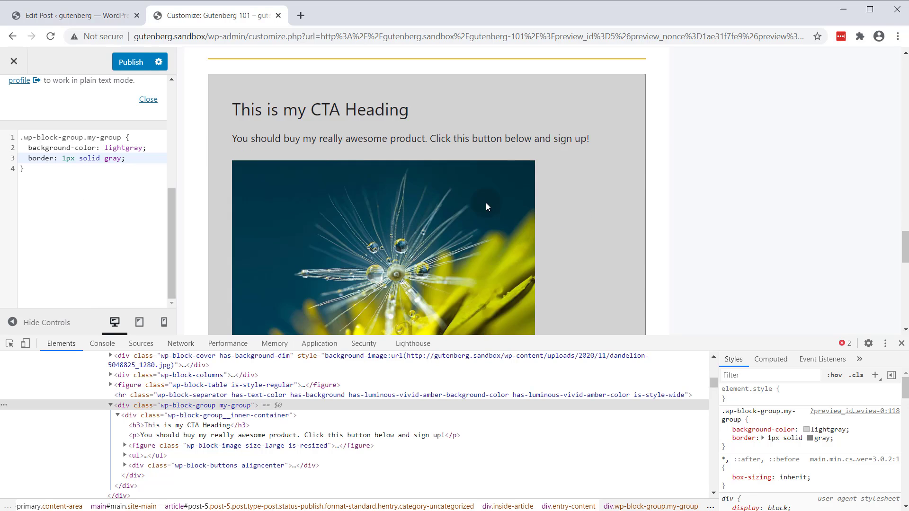
scroll(486, 203, "up", 5)
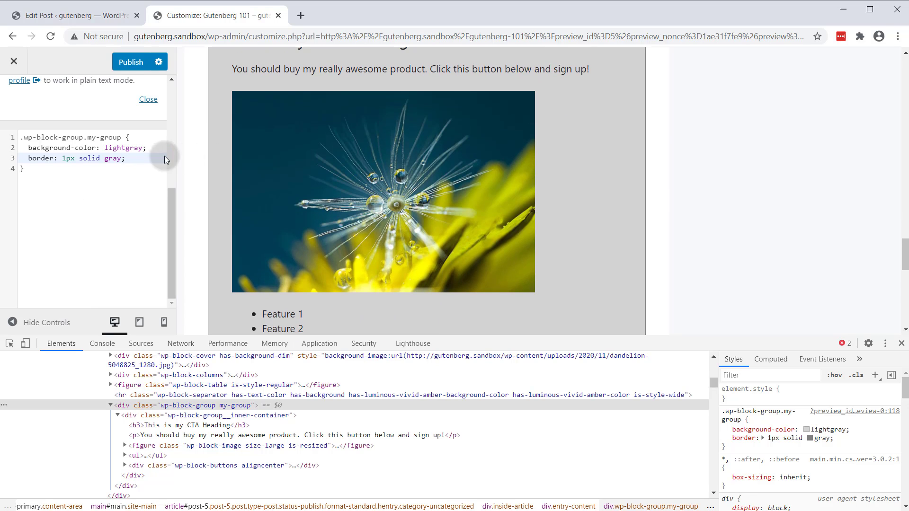
scroll(124, 164, "up", 2)
key("Return")
type("bo")
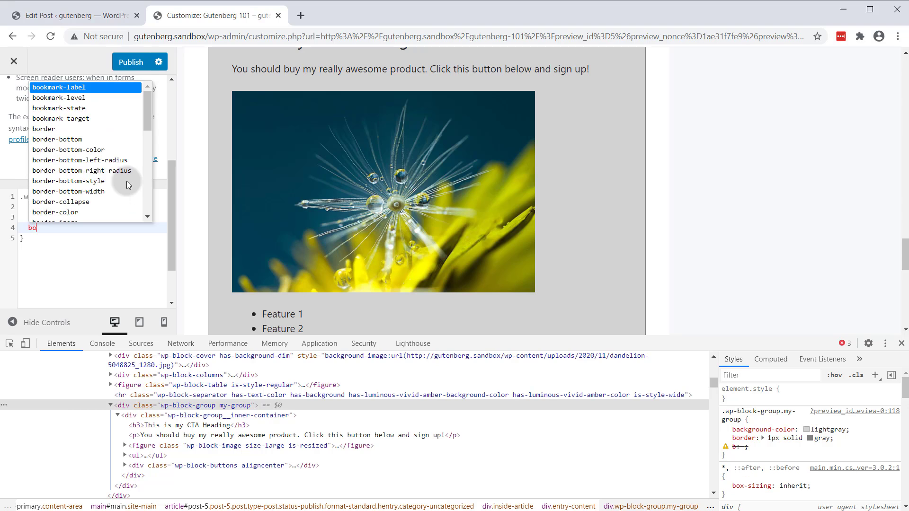
type("rder")
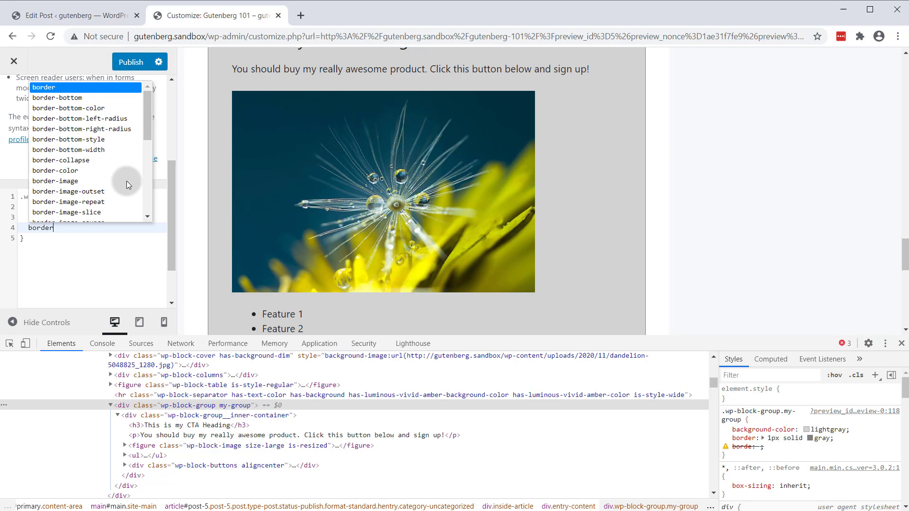
type("-radius: ")
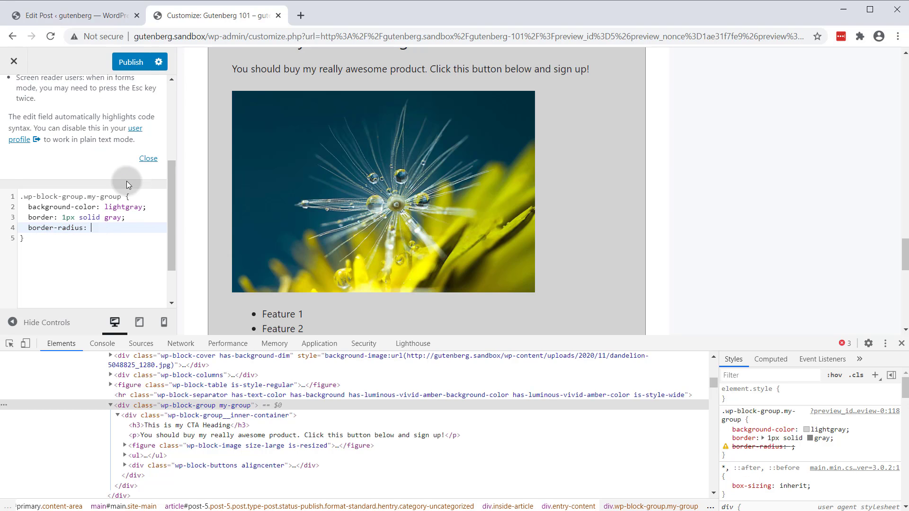
type("10px;")
scroll(400, 189, "down", 4)
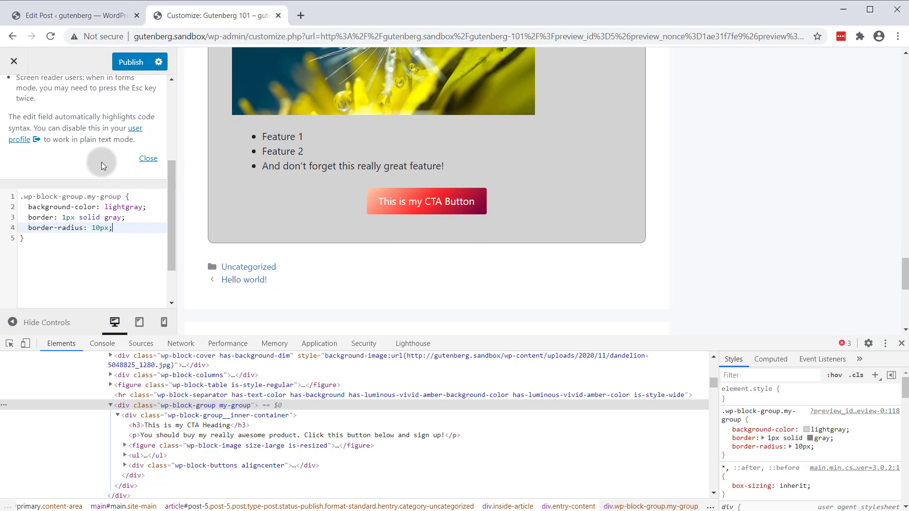
scroll(398, 213, "up", 1)
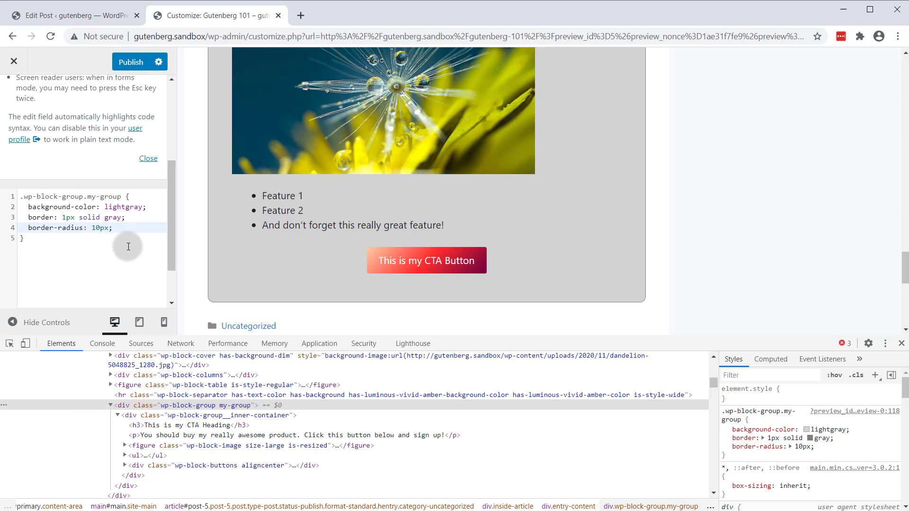
Limit the CTA group's width by adding max-width: 600px to the .wp-block-group.my-group rule.
key("Return")
type("max-wd")
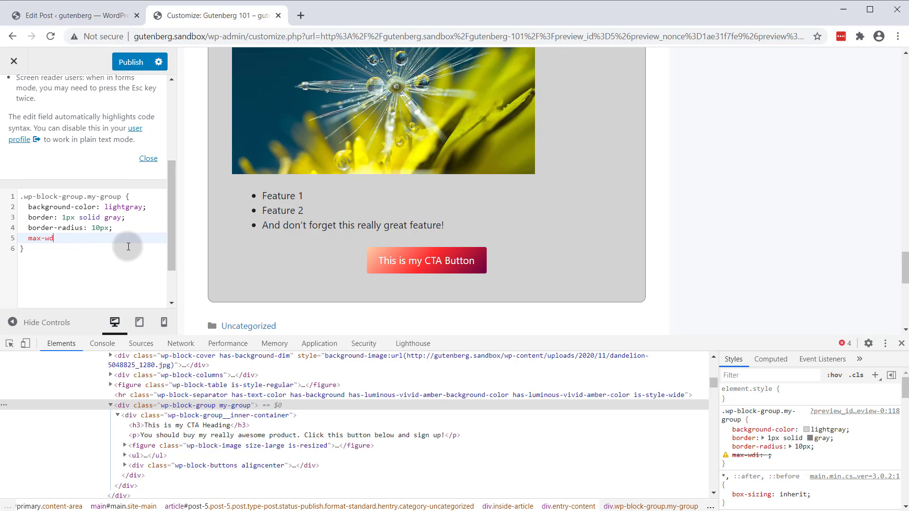
key("BackSpace")
type("idt")
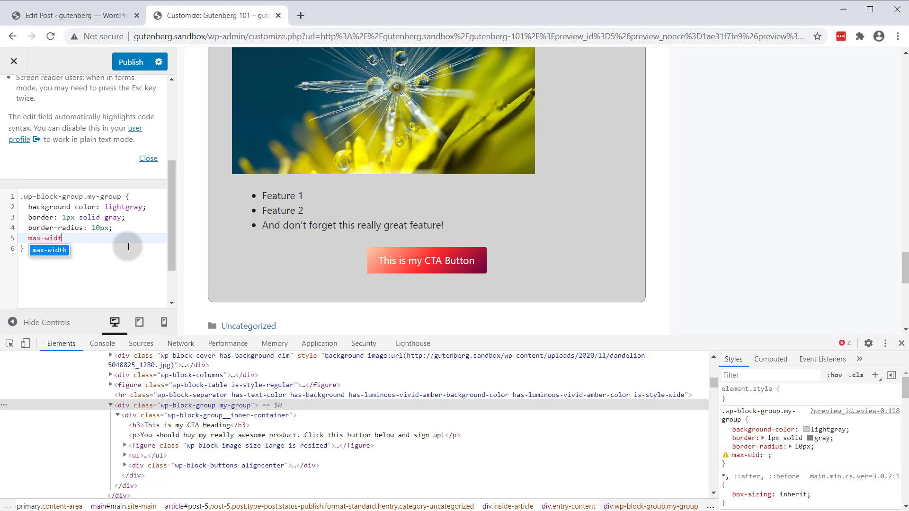
type("h: 600p")
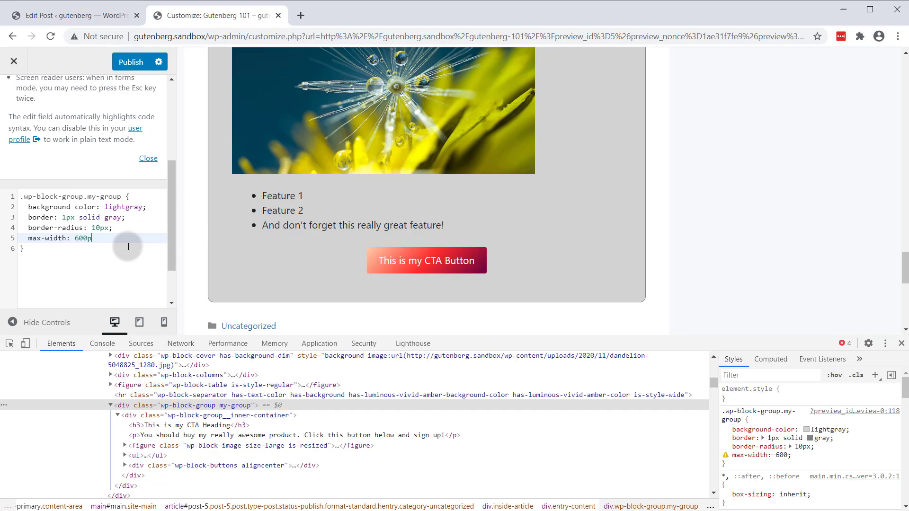
type("x;")
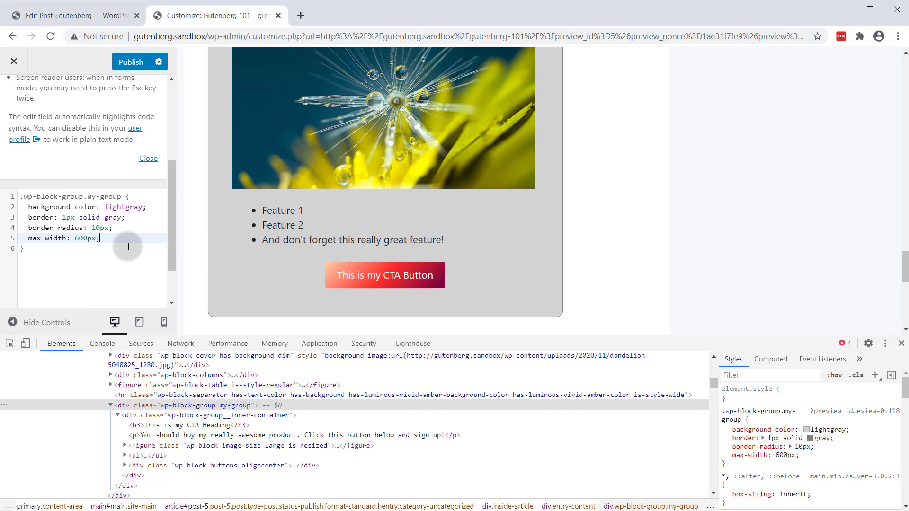
Add margin: 40px auto to the .wp-block-group.my-group rule and publish the custom CSS.
key("Return")
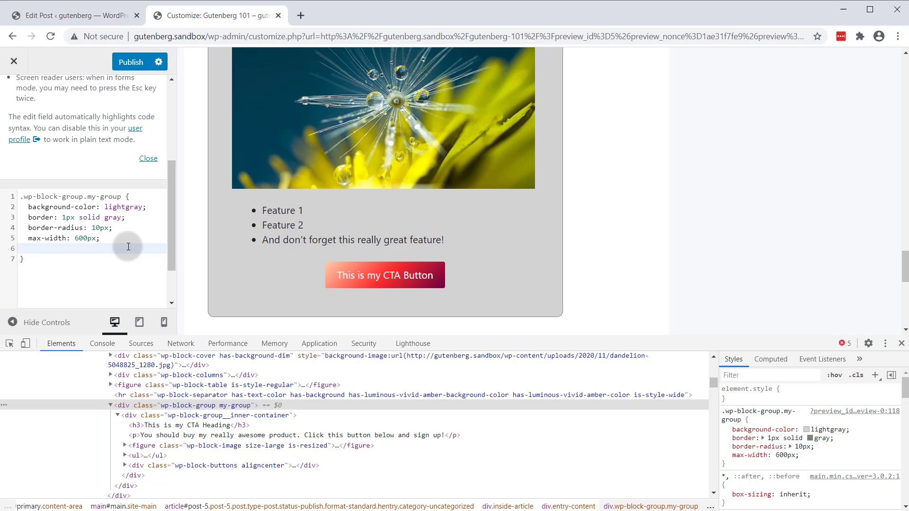
type("margin: ")
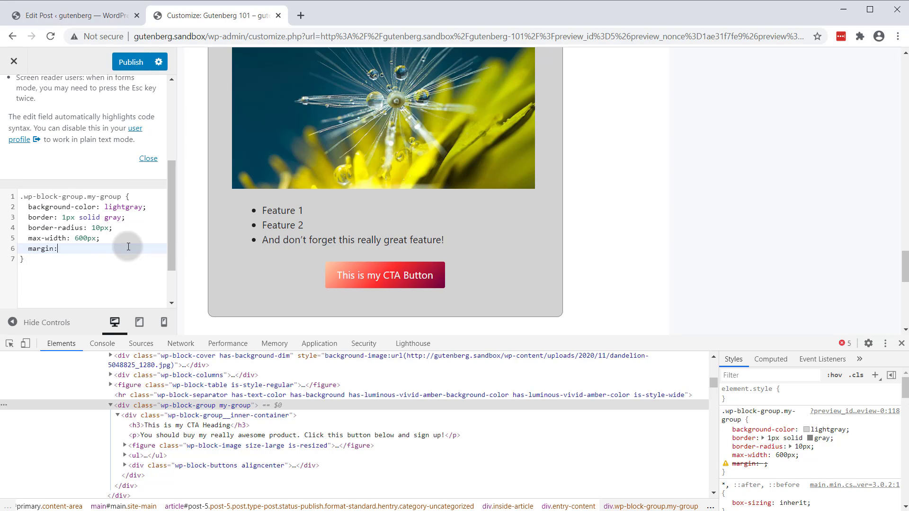
type("40px auto;")
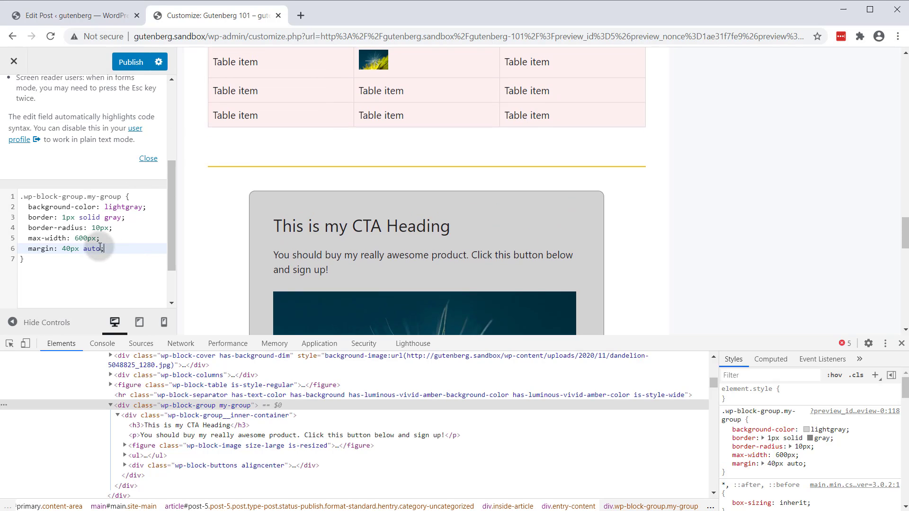
left_click(131, 62)
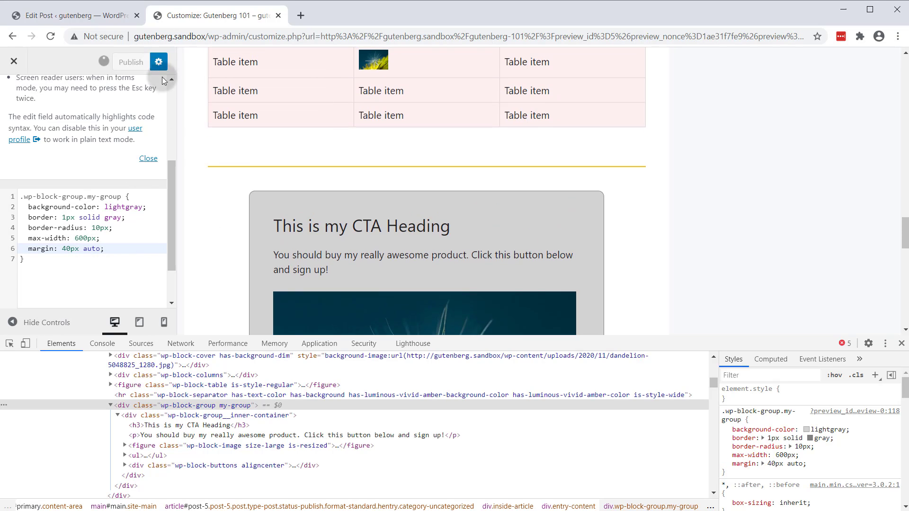
Close the developer tools and examine the styled CTA group from its heading down to its button in the preview.
left_click(901, 343)
scroll(714, 254, "down", 5)
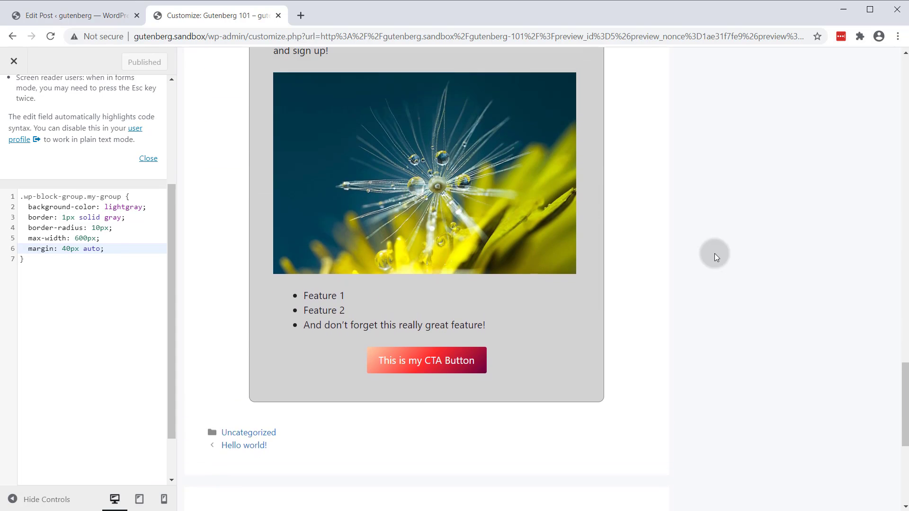
scroll(715, 254, "up", 5)
scroll(715, 254, "down", 4)
scroll(714, 253, "up", 5)
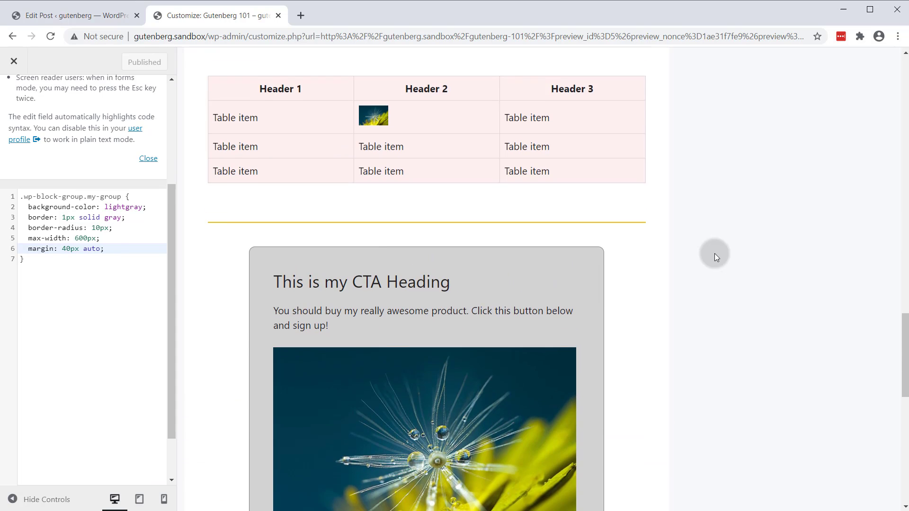
scroll(715, 254, "down", 4)
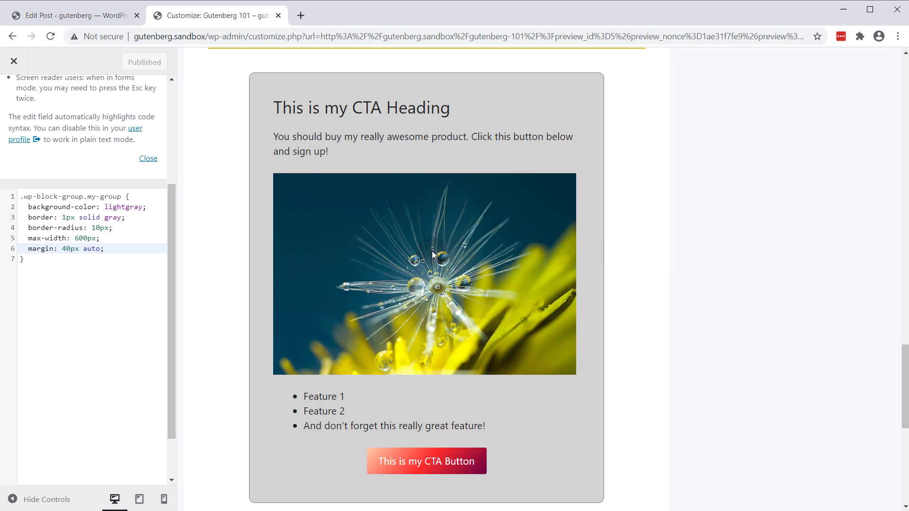
scroll(469, 238, "down", 1)
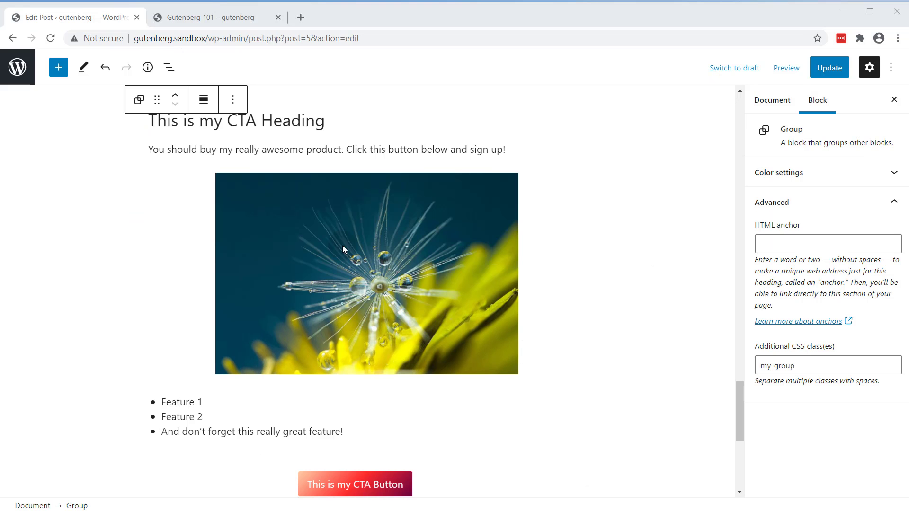
Convert the CTA group in the post editor into a reusable block, name it "My Call to Action" and save it.
left_click(364, 115)
left_click(457, 98)
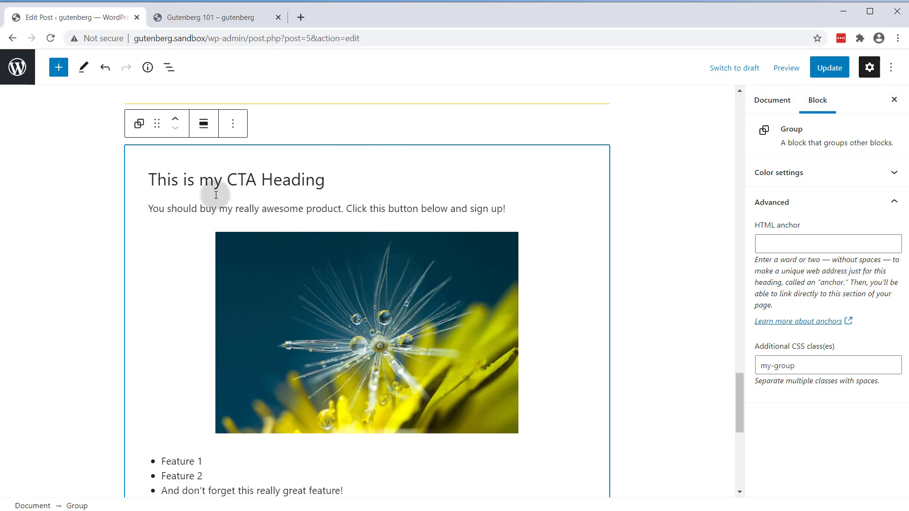
scroll(195, 413, "down", 2)
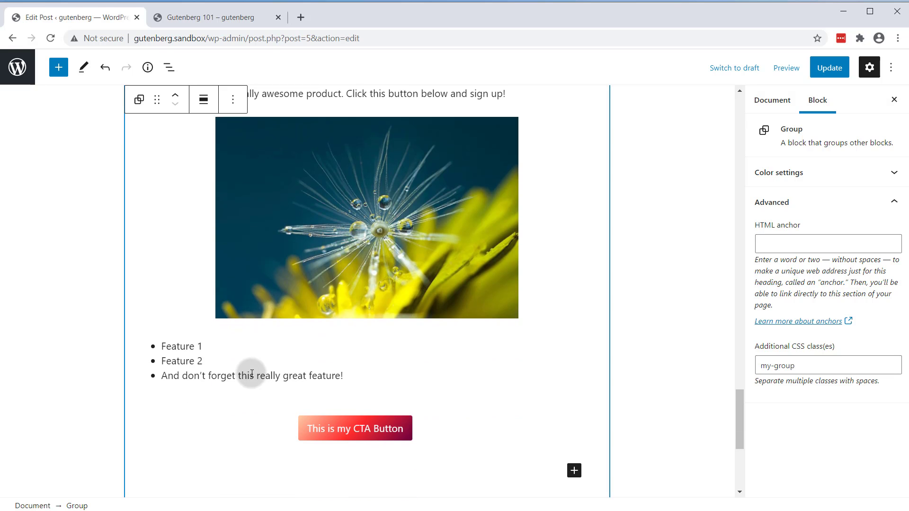
scroll(242, 285, "up", 3)
left_click(233, 184)
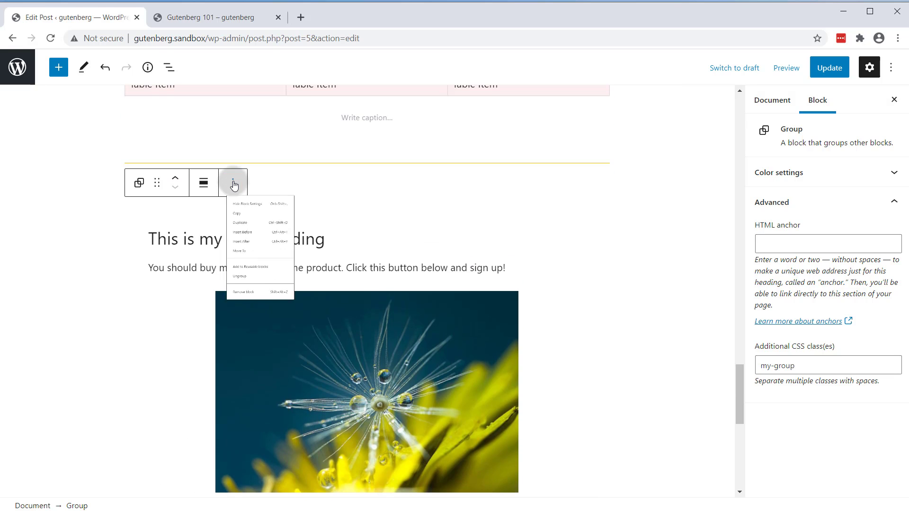
left_click(259, 368)
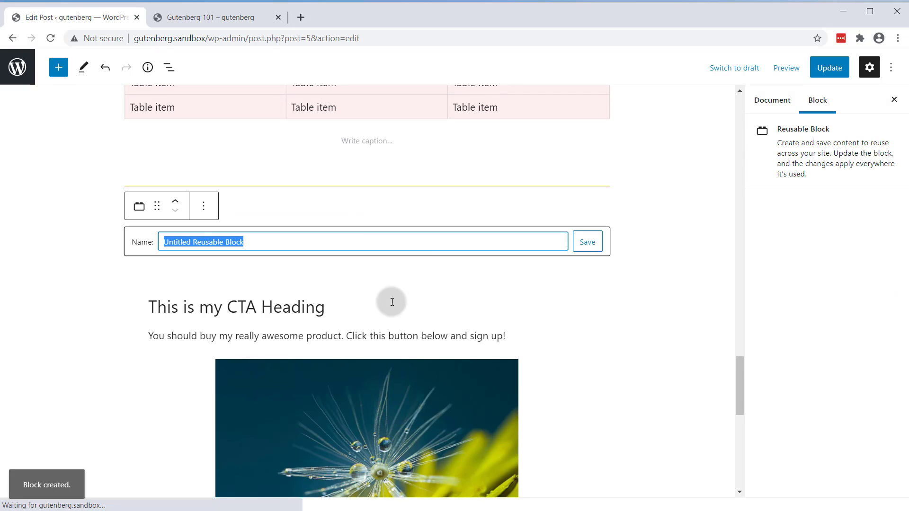
type("My C")
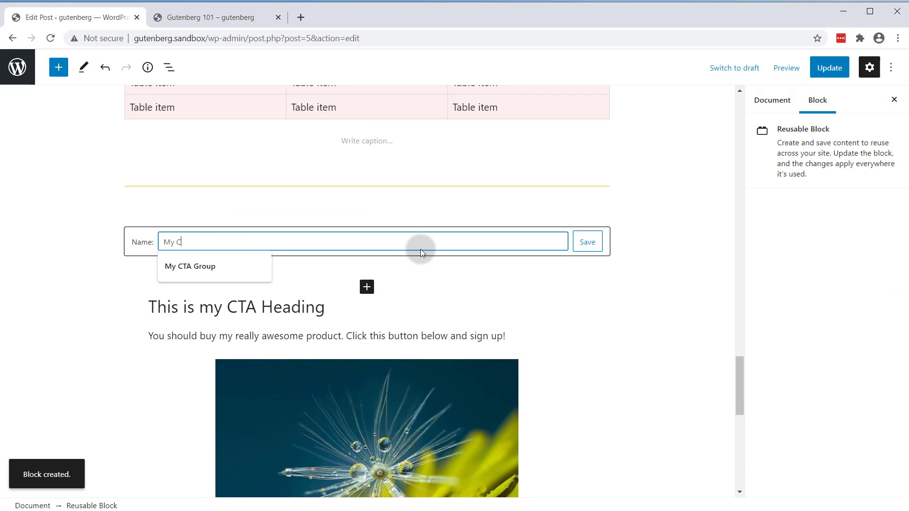
type("c")
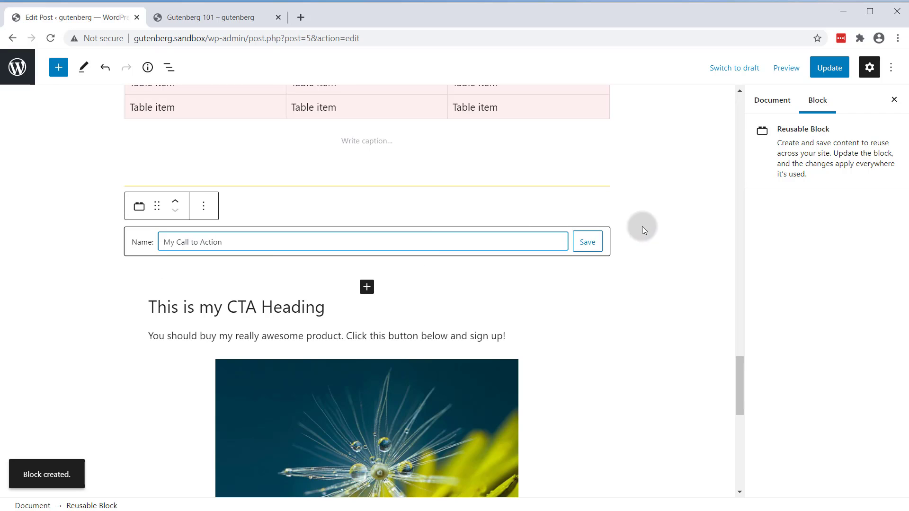
left_click(588, 242)
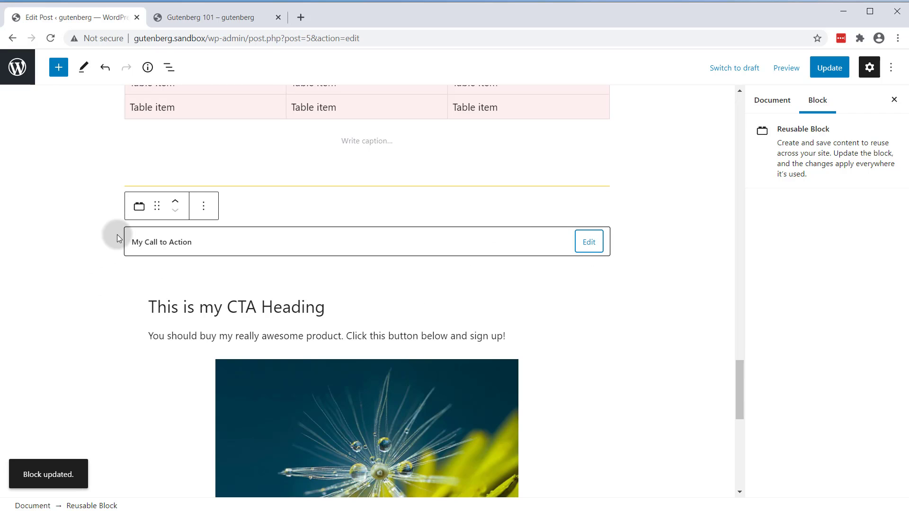
Update the Gutenberg 101 post and start a new blank post from the Posts list.
scroll(382, 212, "down", 10)
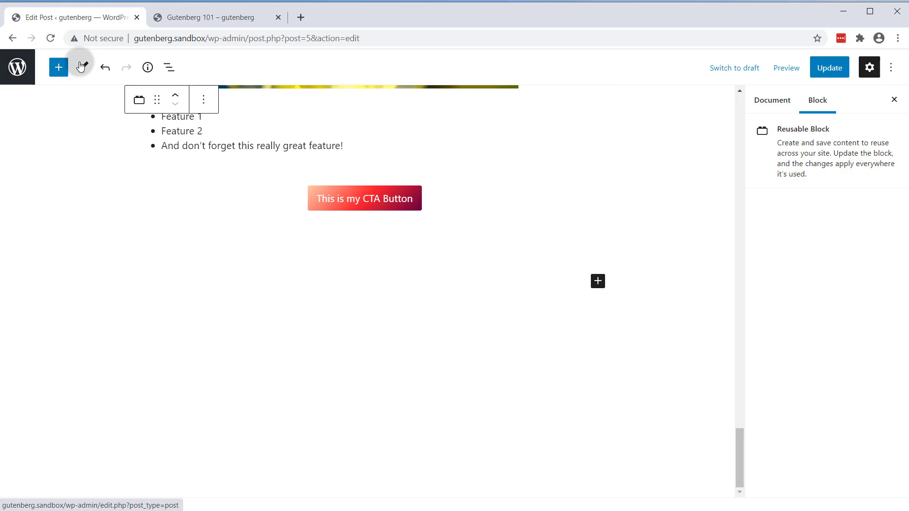
left_click(21, 76)
left_click(558, 105)
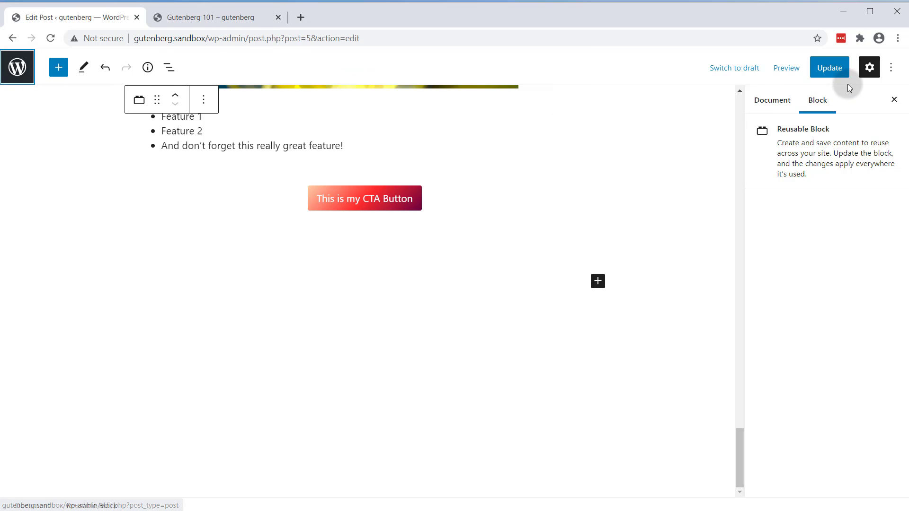
left_click(834, 71)
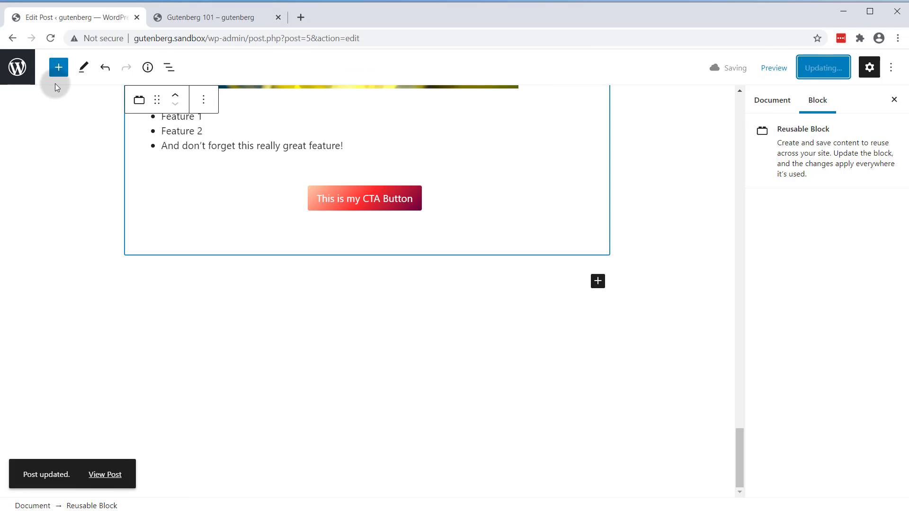
left_click(18, 68)
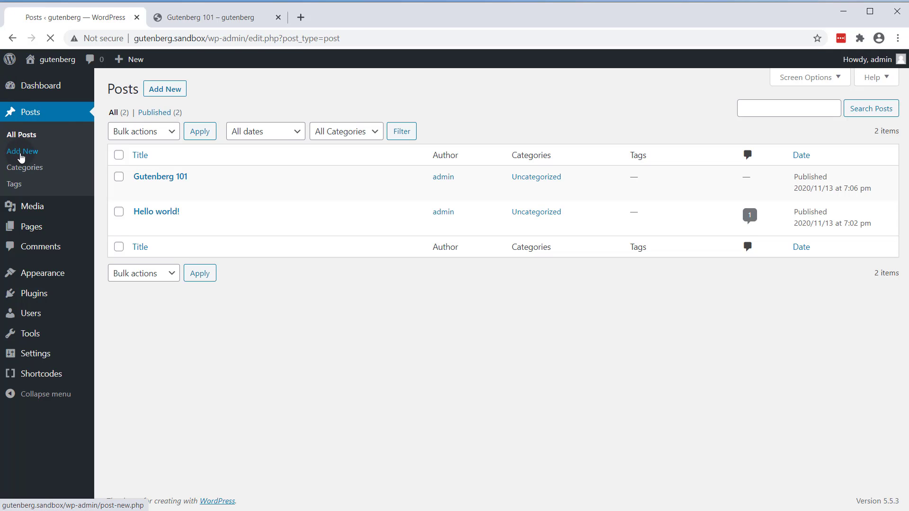
left_click(21, 153)
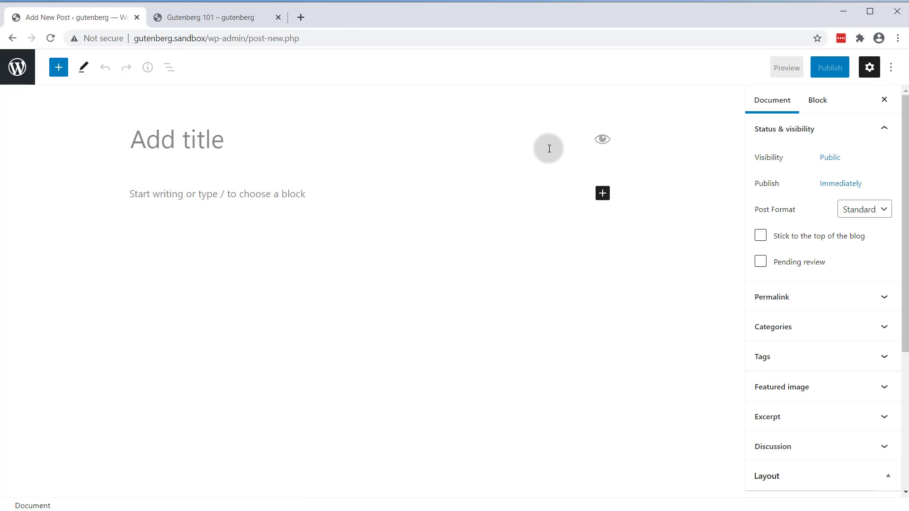
Search the block library for the saved call to action and insert the "My Call to Action" reusable block into the new post.
left_click(603, 194)
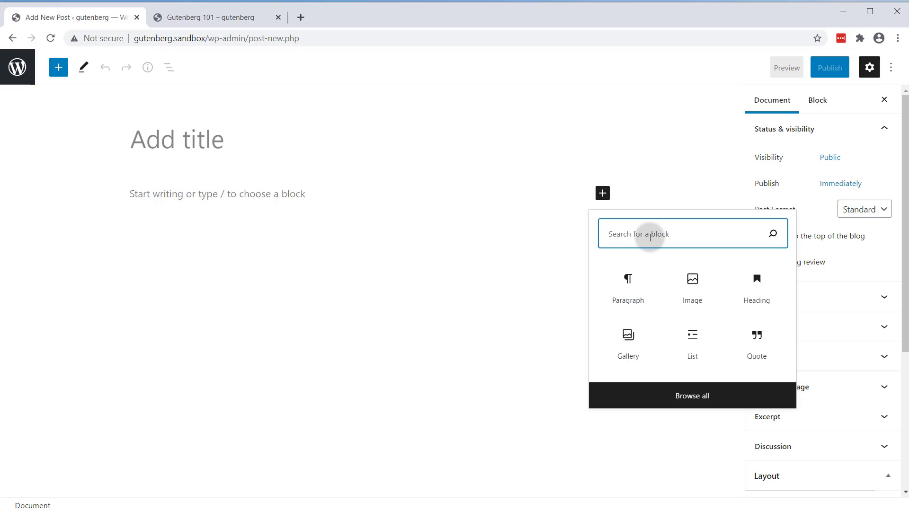
type("reus")
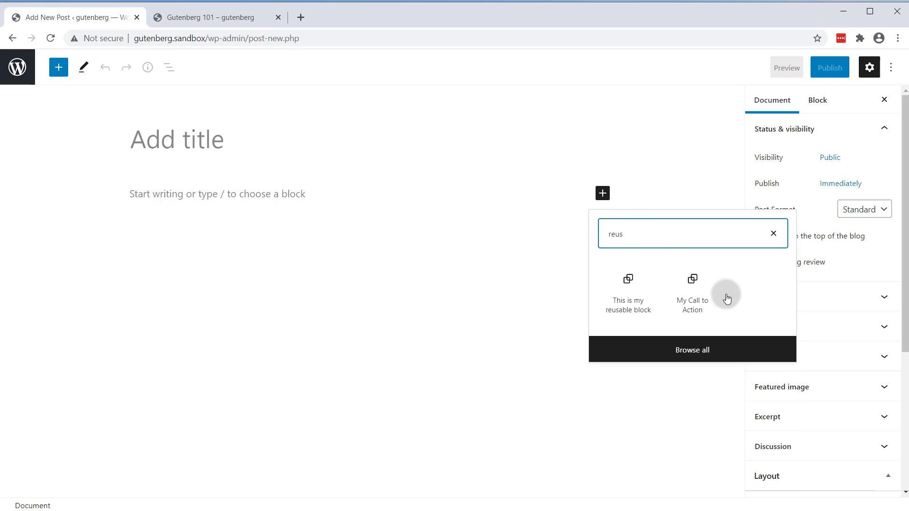
double_click(606, 233)
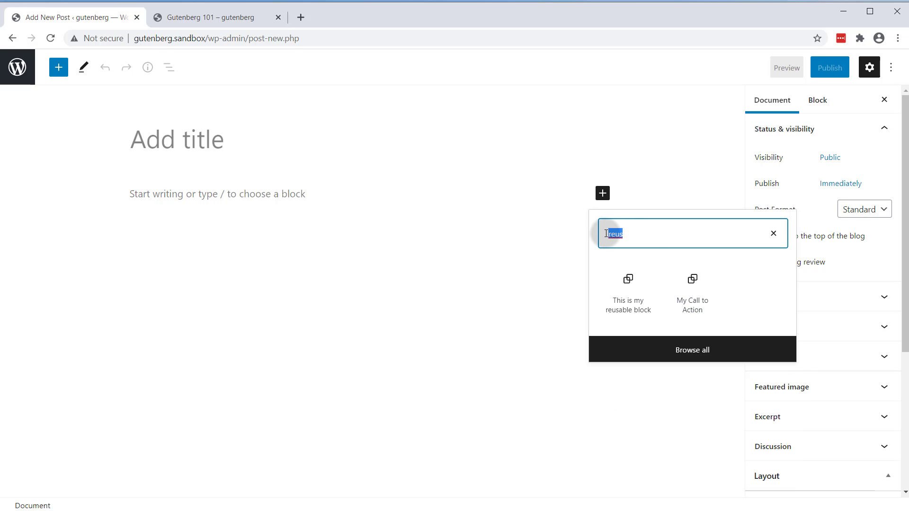
key("BackSpace")
type("call")
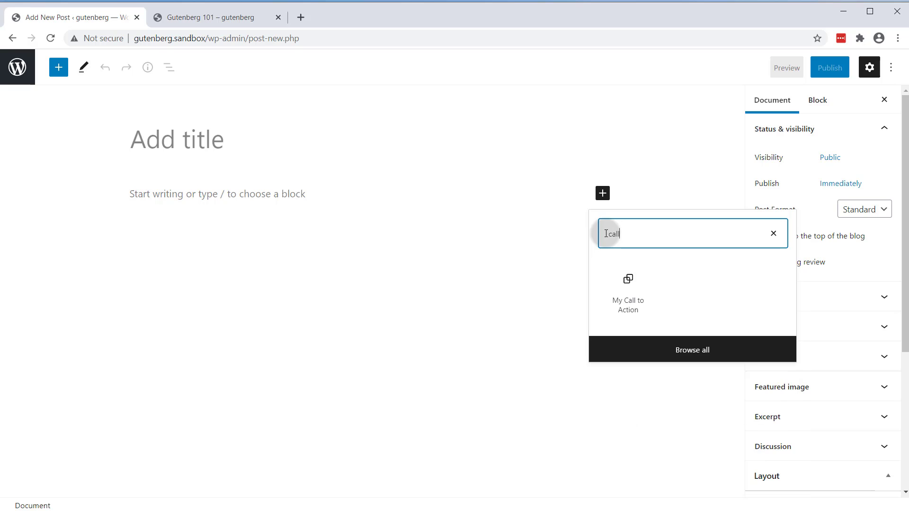
left_click(622, 304)
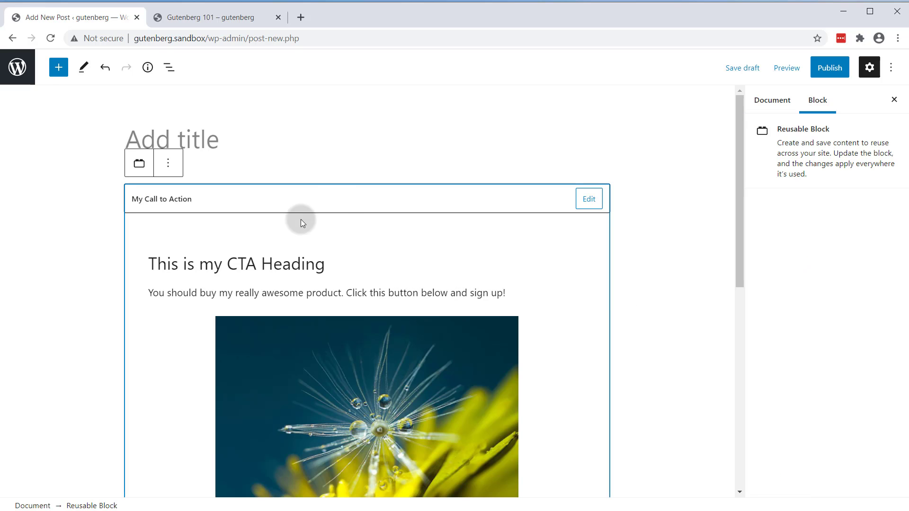
scroll(342, 221, "down", 4)
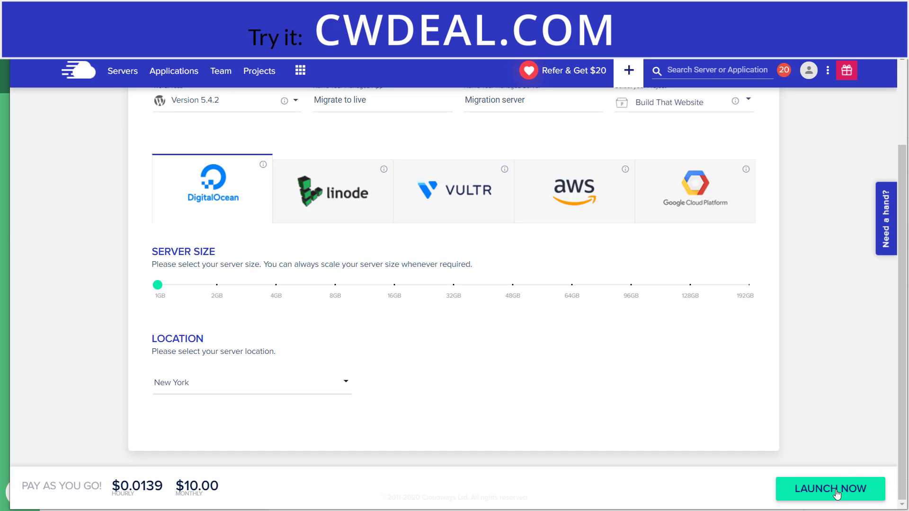
Switch to Cloudways, launch the 1GB DigitalOcean server in New York, and toggle the hosting plans between monthly and hourly pricing.
left_click(837, 494)
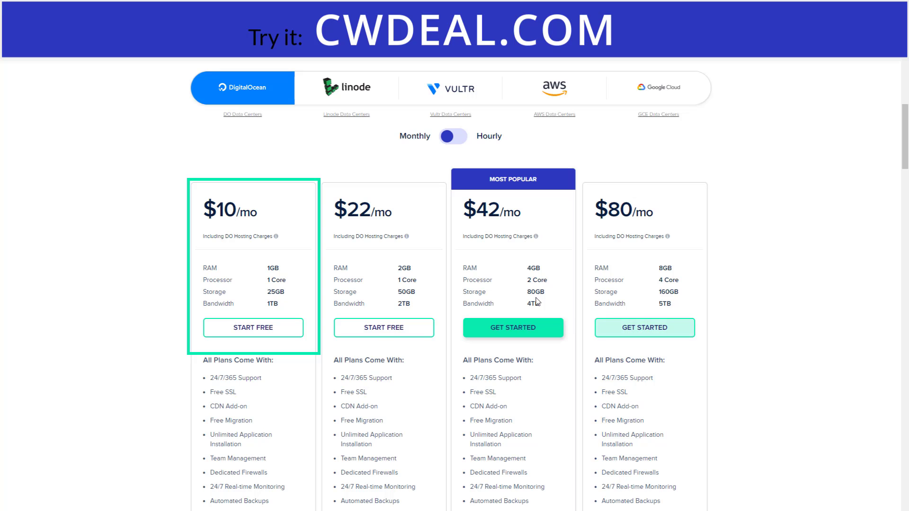
left_click(447, 138)
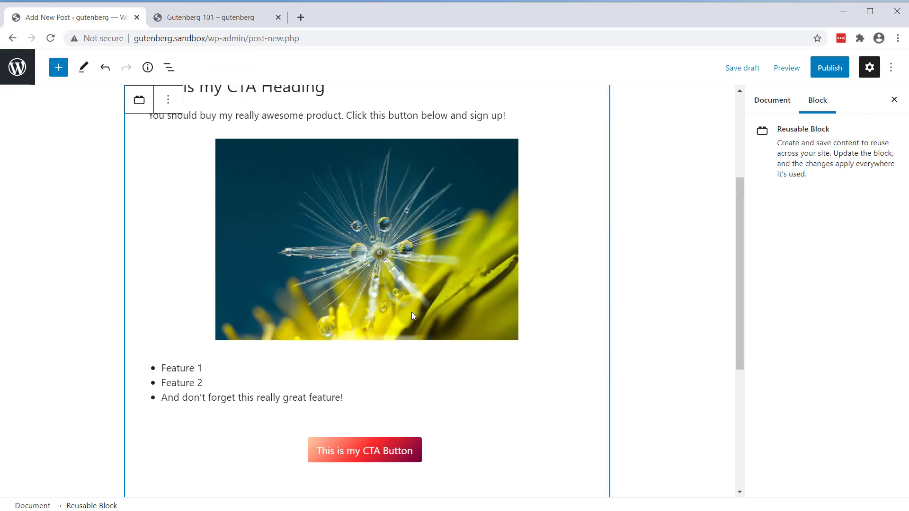
scroll(411, 311, "up", 2)
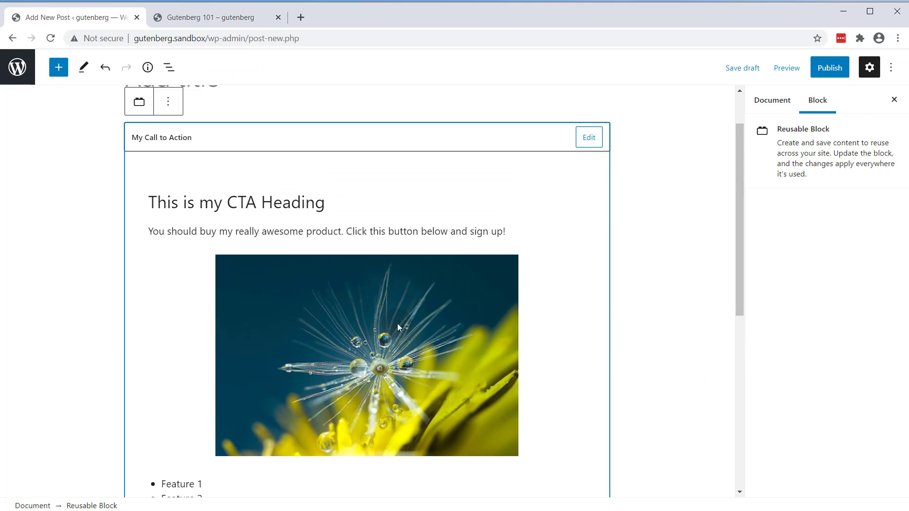
scroll(396, 323, "down", 3)
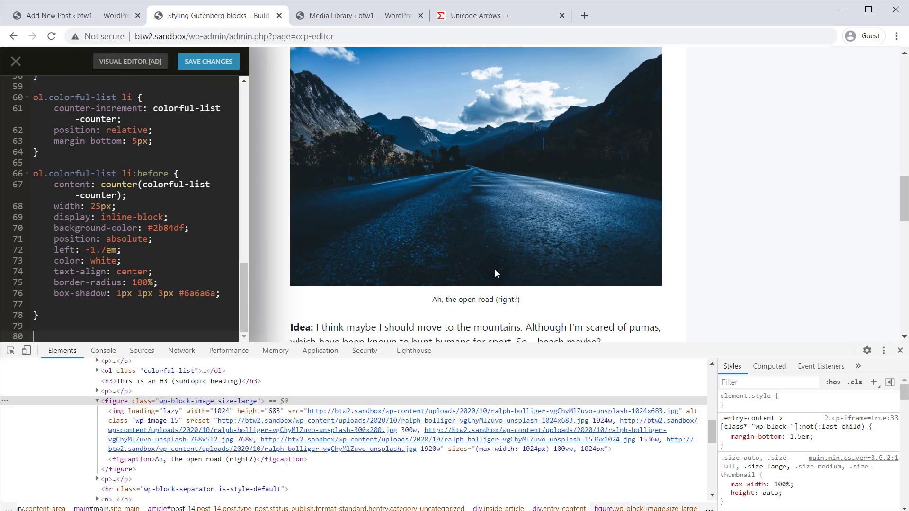
Add a .wp-block-image img rule with border: 2px solid #ddd below the colorful-list rules in the custom CSS.
type(".wp-block-image img {")
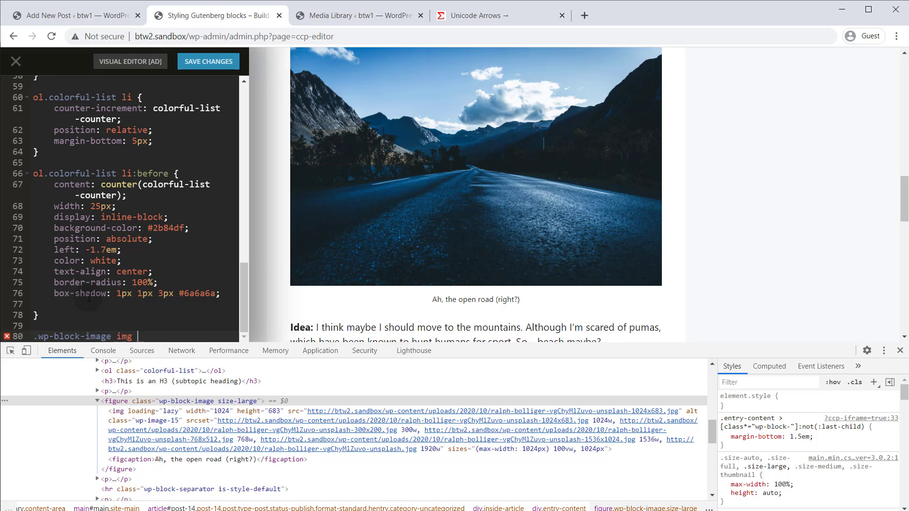
key("Return")
type("border: 2px solid #ddd")
scroll(395, 236, "up", 2)
scroll(395, 237, "down", 3)
Replace the border declaration in the .wp-block-image img rule with box-shadow: 0px 0px 18px 0px #333.
left_click_drag(176, 335, 56, 326)
type("box-shadow: 0px 0px 18px ")
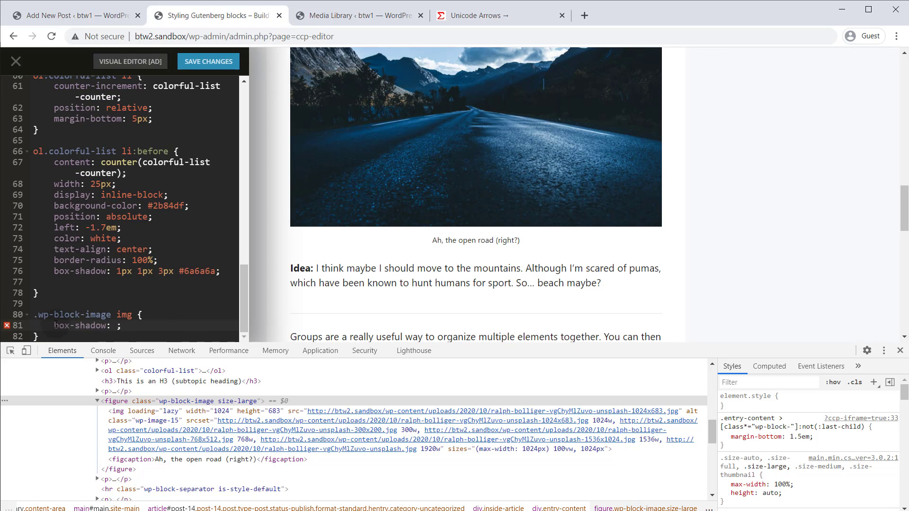
type("0px #333")
scroll(473, 265, "up", 2)
scroll(474, 265, "down", 1)
left_click(159, 325)
type("1")
scroll(527, 276, "up", 1)
scroll(527, 277, "down", 1)
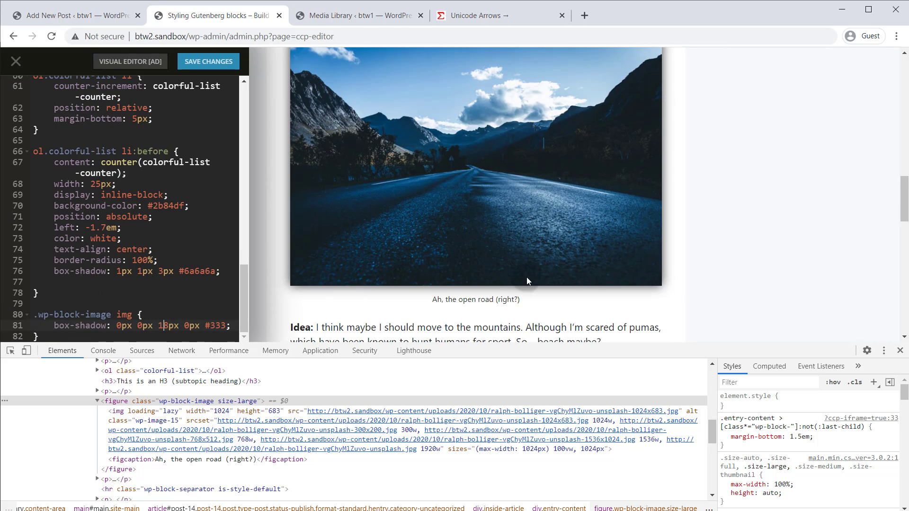
Replace the declaration in the .wp-block-image img rule with border: 15px solid black and padding: 25px to frame the image.
left_click_drag(231, 326, 55, 326)
type("border: 15px solid black")
key("Return")
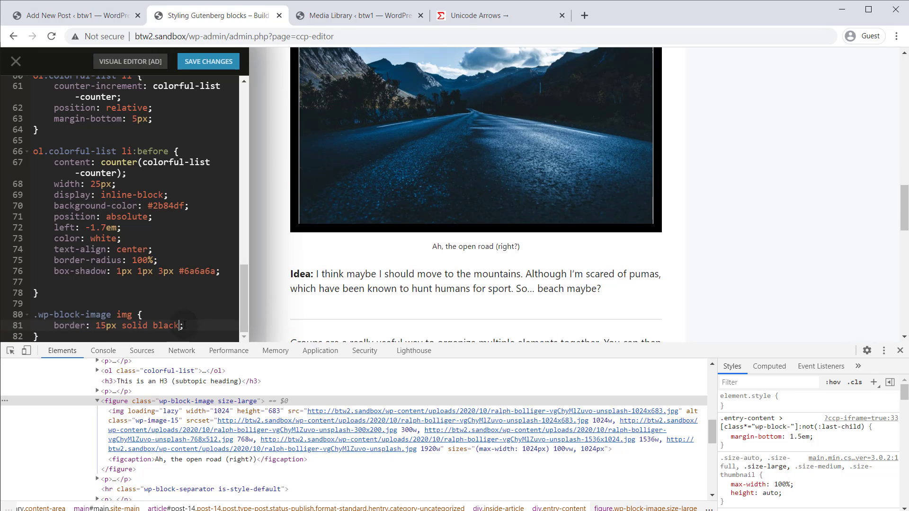
type("padding: 25px;")
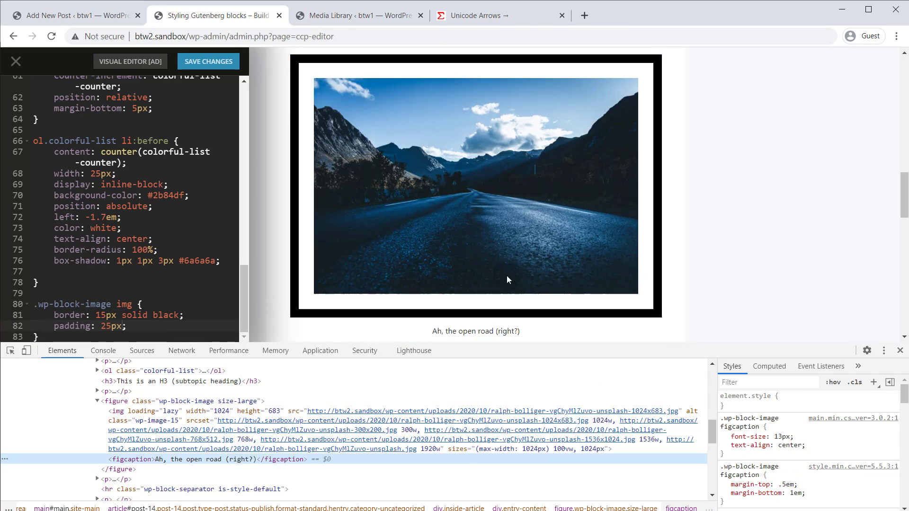